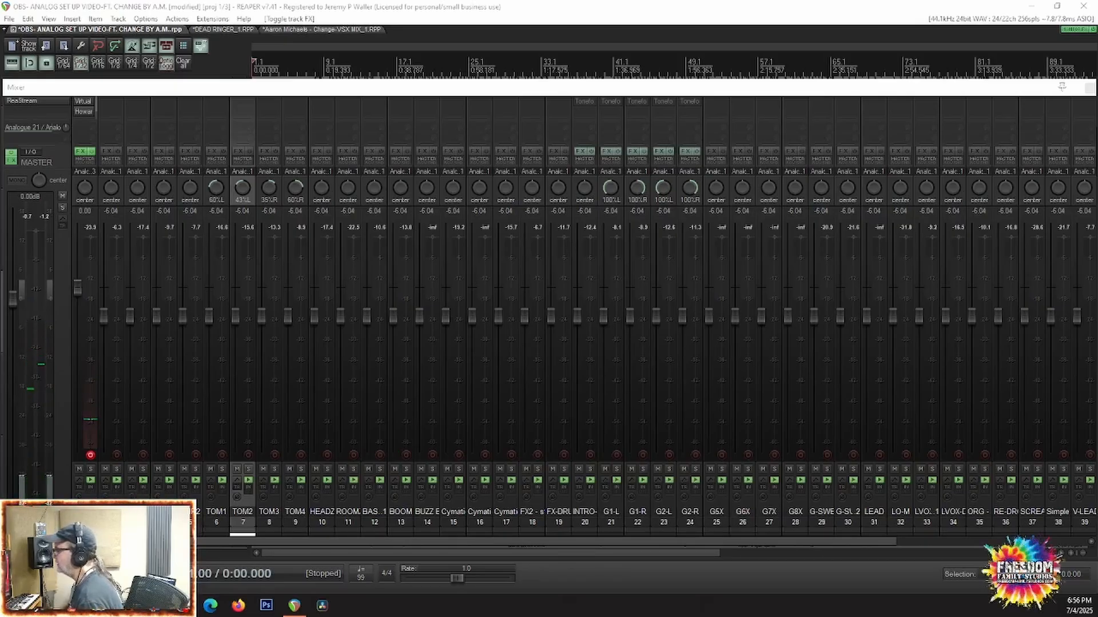
Step: Switch to File Explorer, look through the WAV files in the raw individual stems folder, and return to the REAPER mixer
{"action": "key", "text": "alt+Tab"}
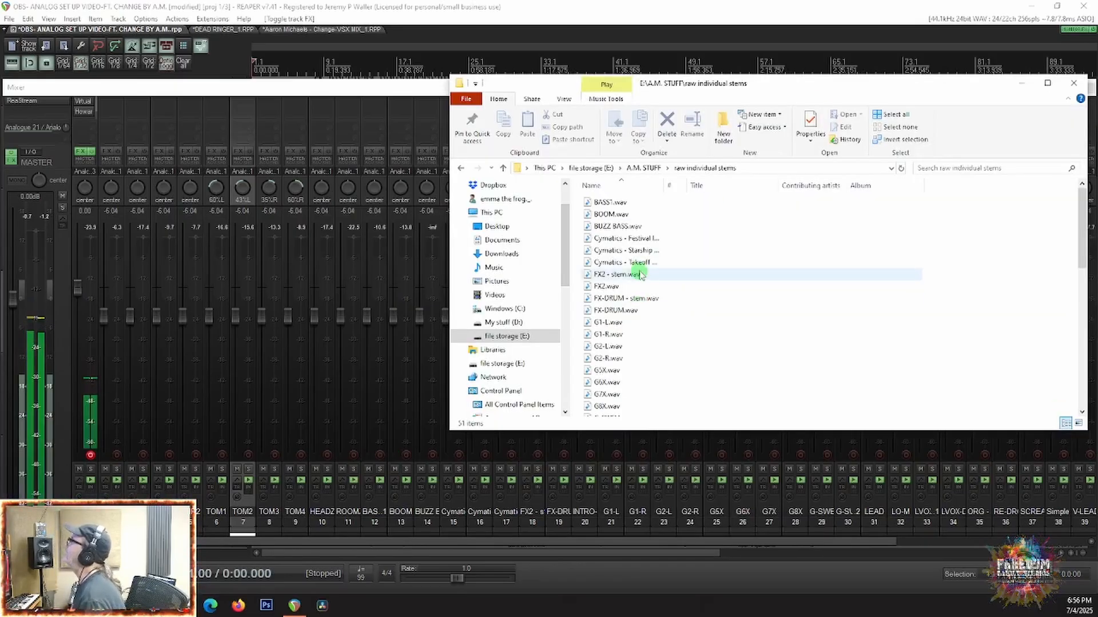
{"action": "scroll", "coordinate": [640, 273], "scroll_direction": "down", "scroll_amount": 1}
{"action": "scroll", "coordinate": [640, 274], "scroll_direction": "down", "scroll_amount": 4}
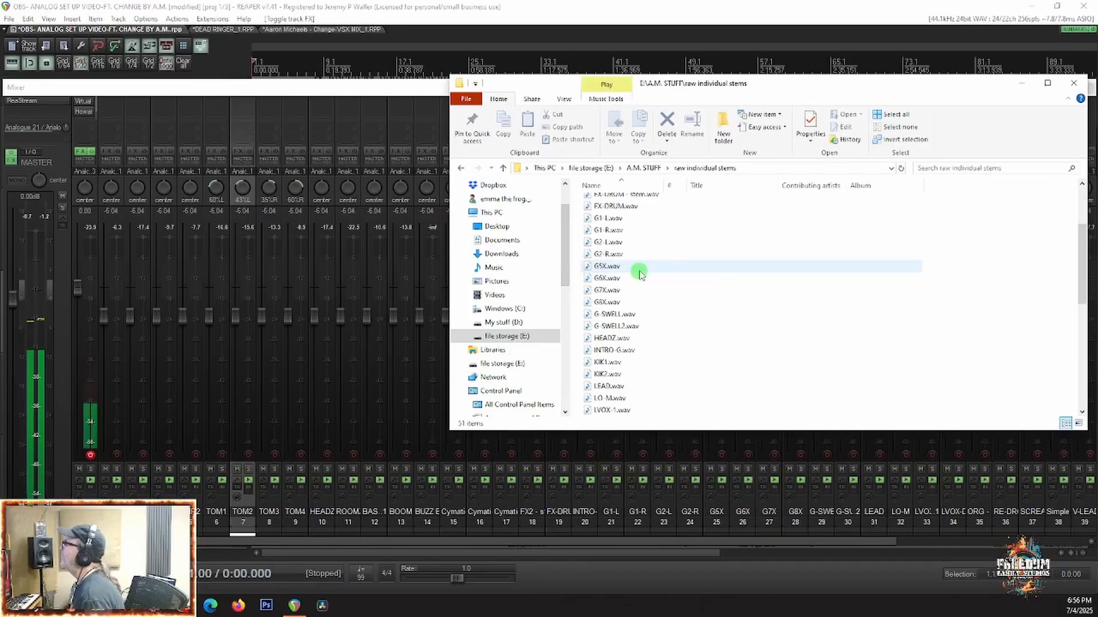
{"action": "scroll", "coordinate": [640, 273], "scroll_direction": "down", "scroll_amount": 2}
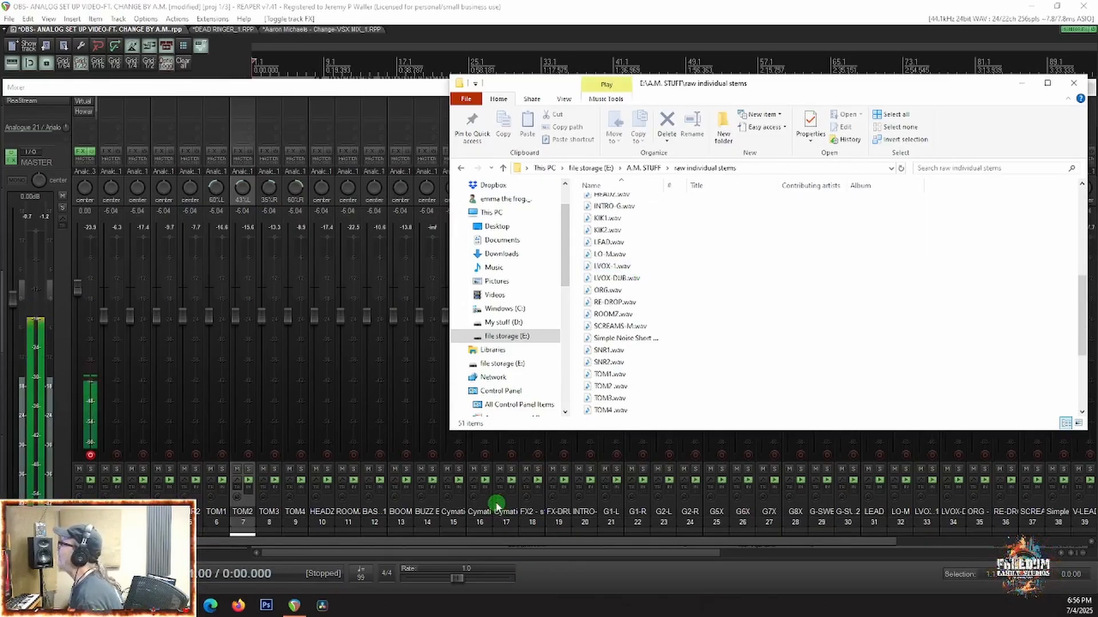
{"action": "left_click", "coordinate": [480, 505]}
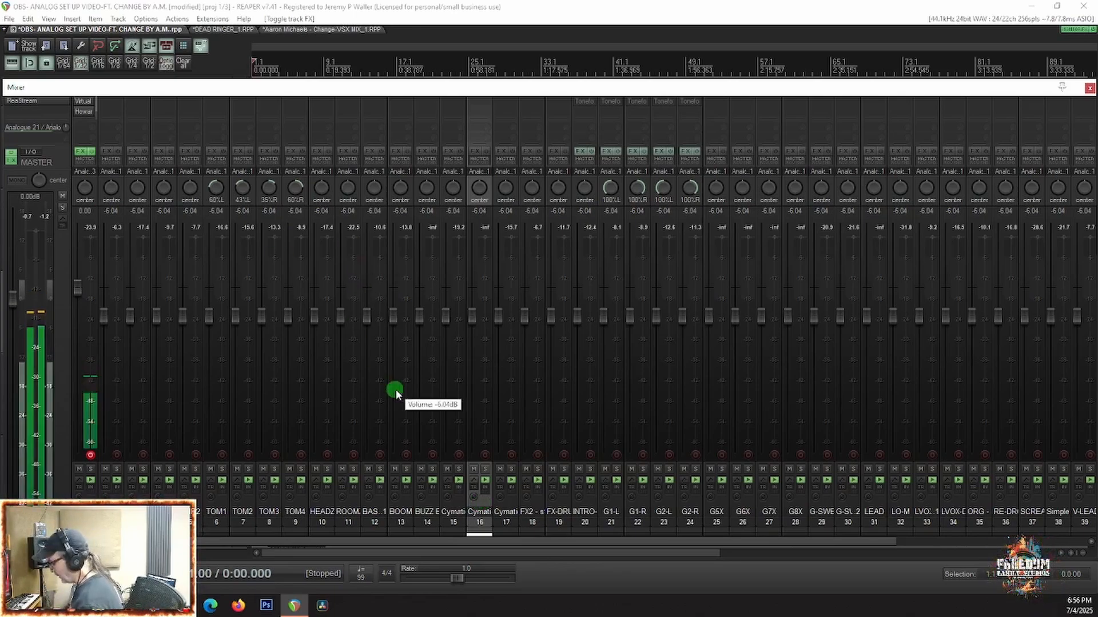
Step: Hide the mixer and examine the imported stem tracks in the arrange view, from BUZZ BASS down to the last vocal harmony
{"action": "left_click", "coordinate": [405, 502]}
{"action": "key", "text": "ctrl+m"}
{"action": "scroll", "coordinate": [372, 350], "scroll_direction": "down", "scroll_amount": 3}
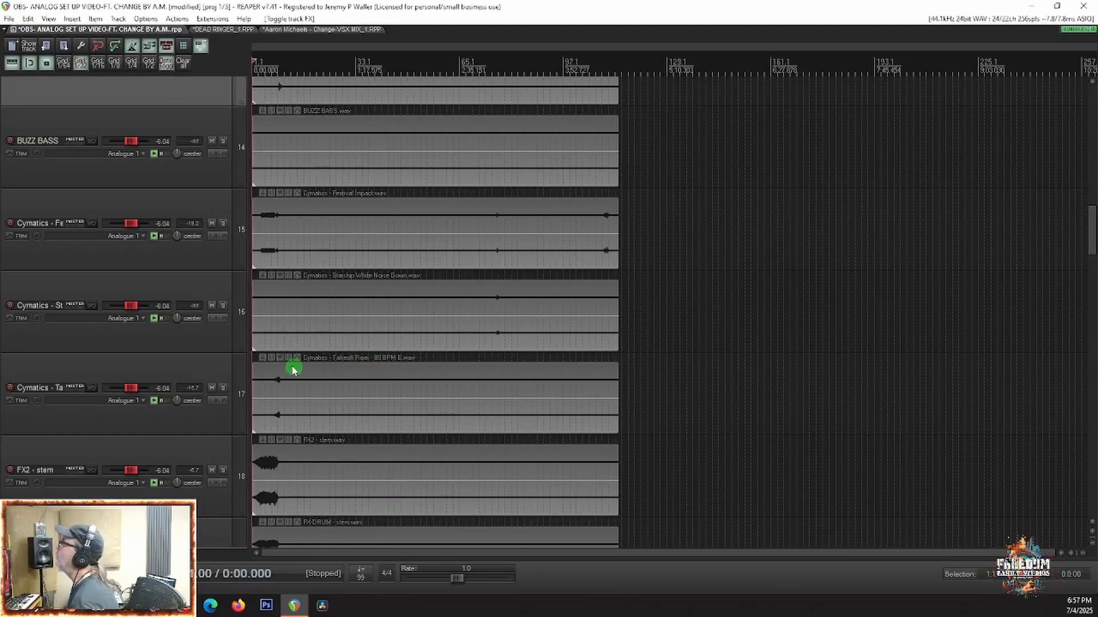
{"action": "scroll", "coordinate": [299, 338], "scroll_direction": "down", "scroll_amount": 5}
{"action": "scroll", "coordinate": [315, 366], "scroll_direction": "up", "scroll_amount": 6}
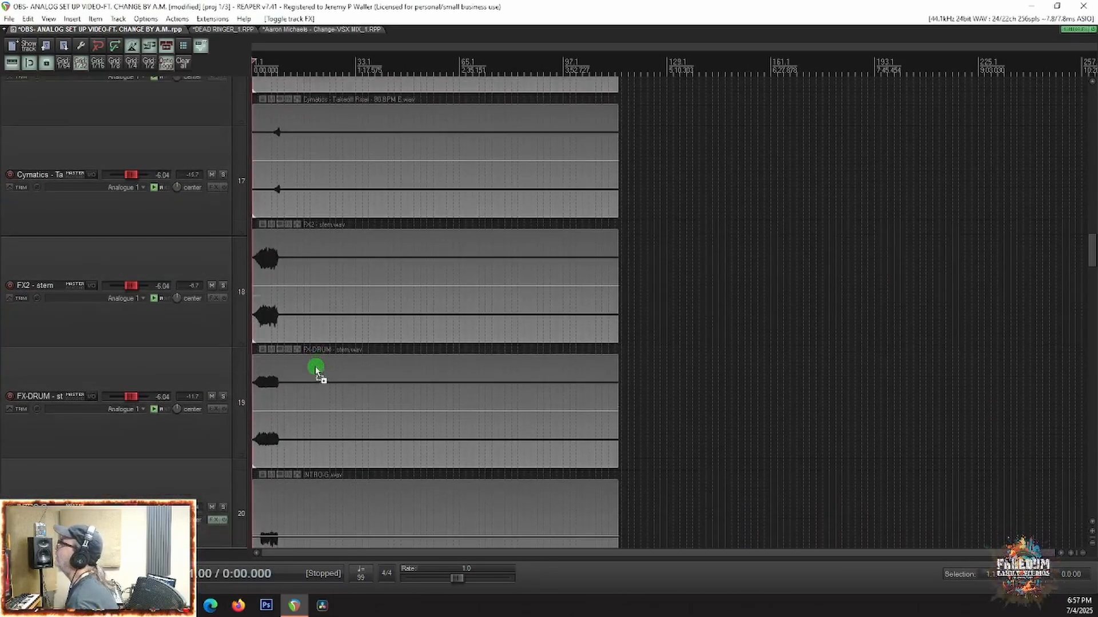
{"action": "scroll", "coordinate": [184, 353], "scroll_direction": "down", "scroll_amount": 6}
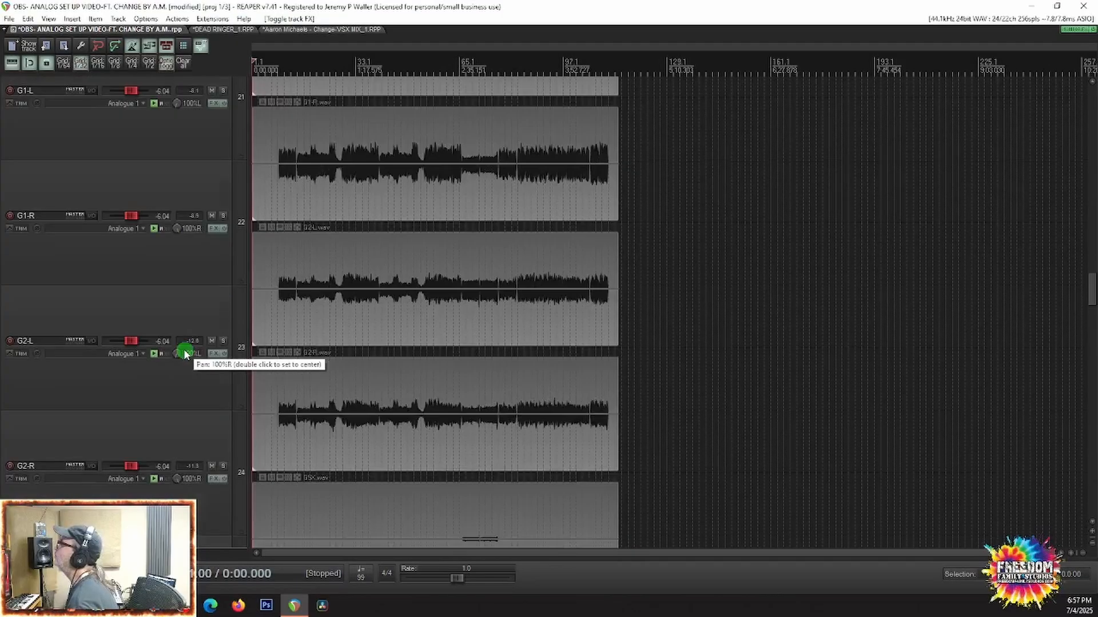
{"action": "scroll", "coordinate": [206, 331], "scroll_direction": "down", "scroll_amount": 4}
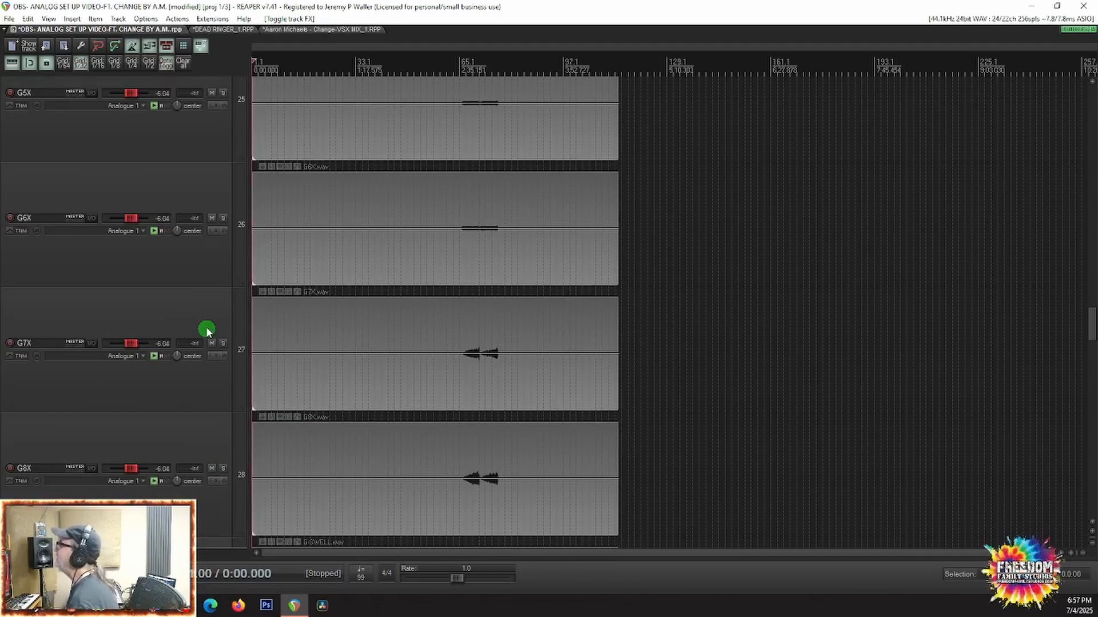
{"action": "scroll", "coordinate": [206, 330], "scroll_direction": "down", "scroll_amount": 2}
{"action": "scroll", "coordinate": [206, 330], "scroll_direction": "down", "scroll_amount": 5}
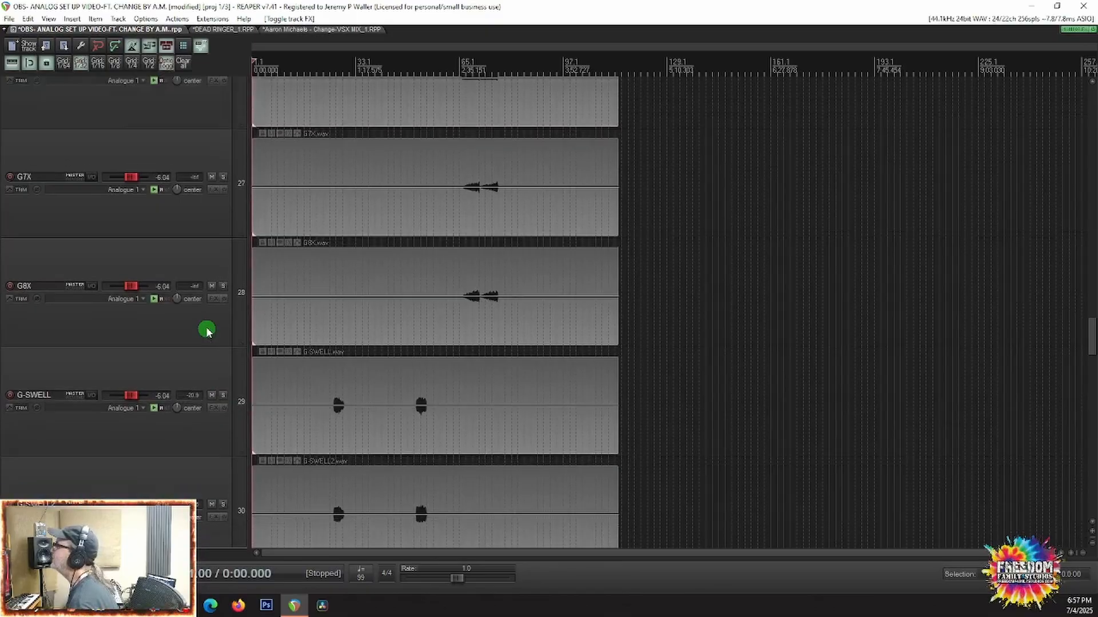
{"action": "scroll", "coordinate": [207, 331], "scroll_direction": "down", "scroll_amount": 2}
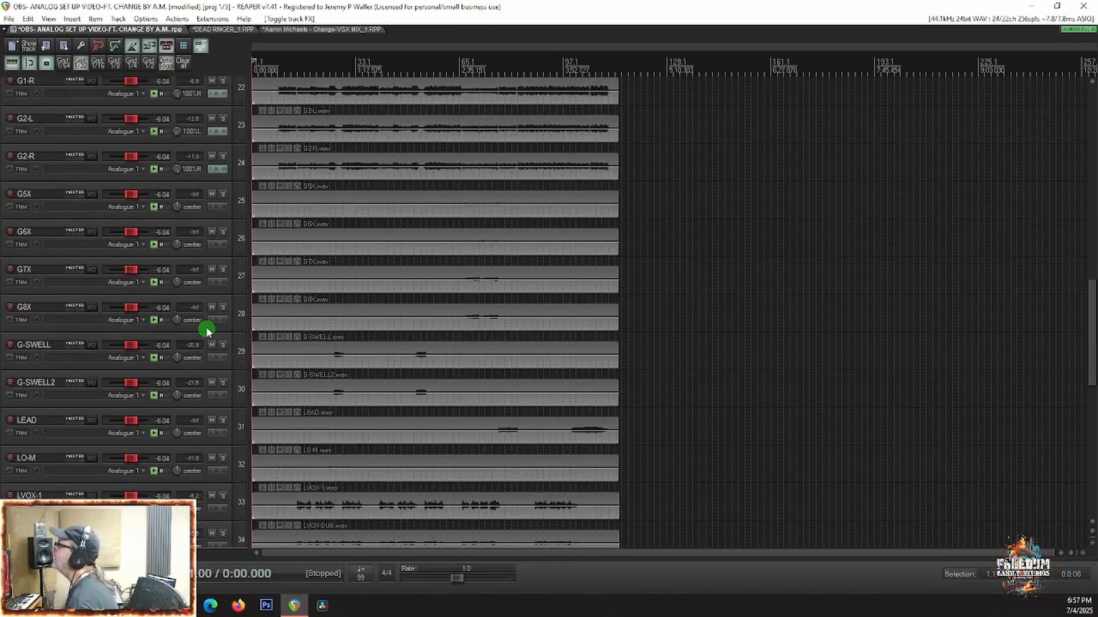
{"action": "scroll", "coordinate": [207, 330], "scroll_direction": "down", "scroll_amount": 3}
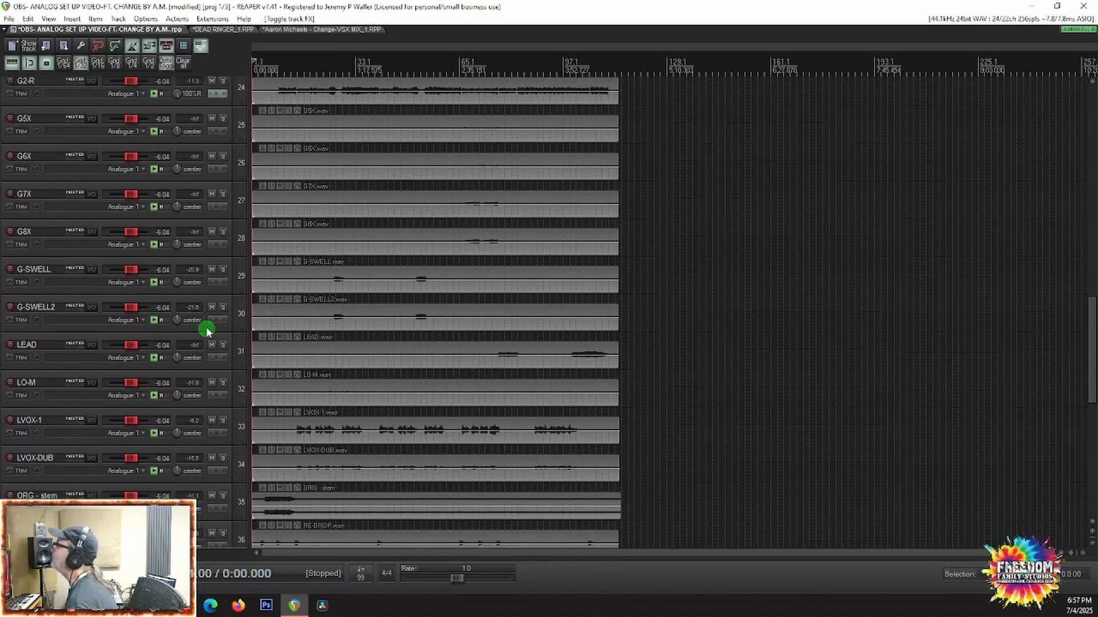
{"action": "scroll", "coordinate": [206, 330], "scroll_direction": "down", "scroll_amount": 2}
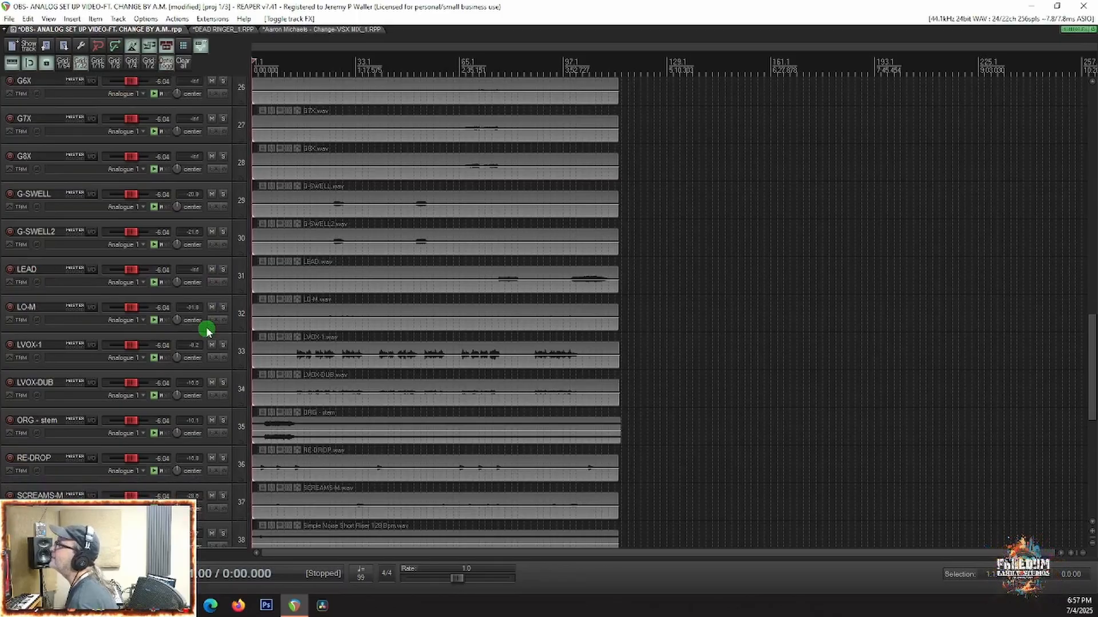
{"action": "scroll", "coordinate": [206, 330], "scroll_direction": "down", "scroll_amount": 1}
{"action": "scroll", "coordinate": [206, 330], "scroll_direction": "down", "scroll_amount": 5}
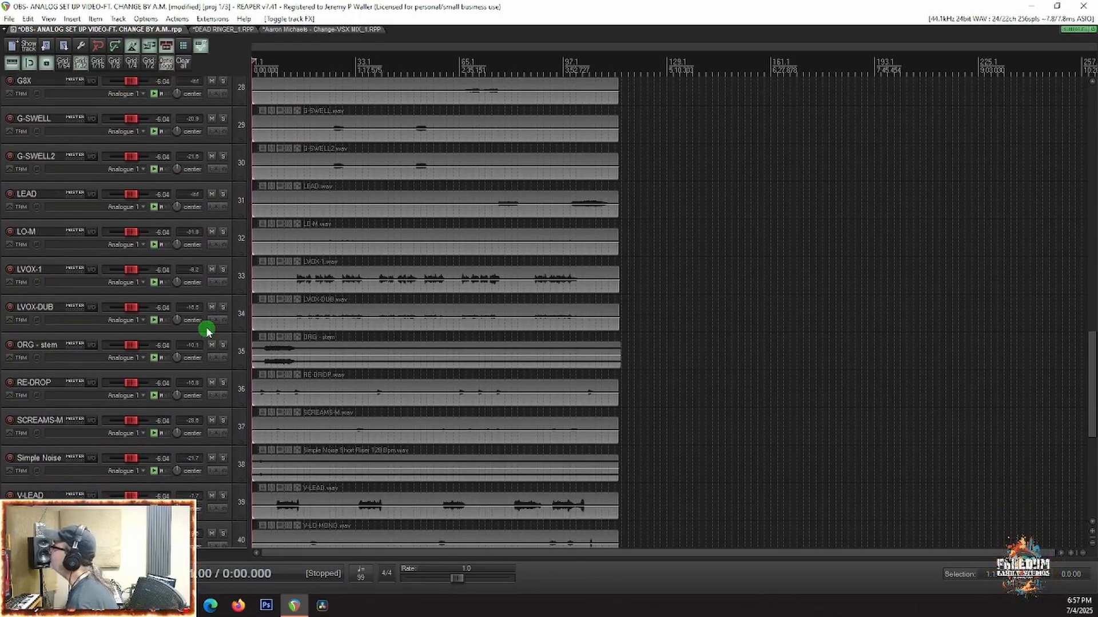
{"action": "scroll", "coordinate": [206, 330], "scroll_direction": "down", "scroll_amount": 1}
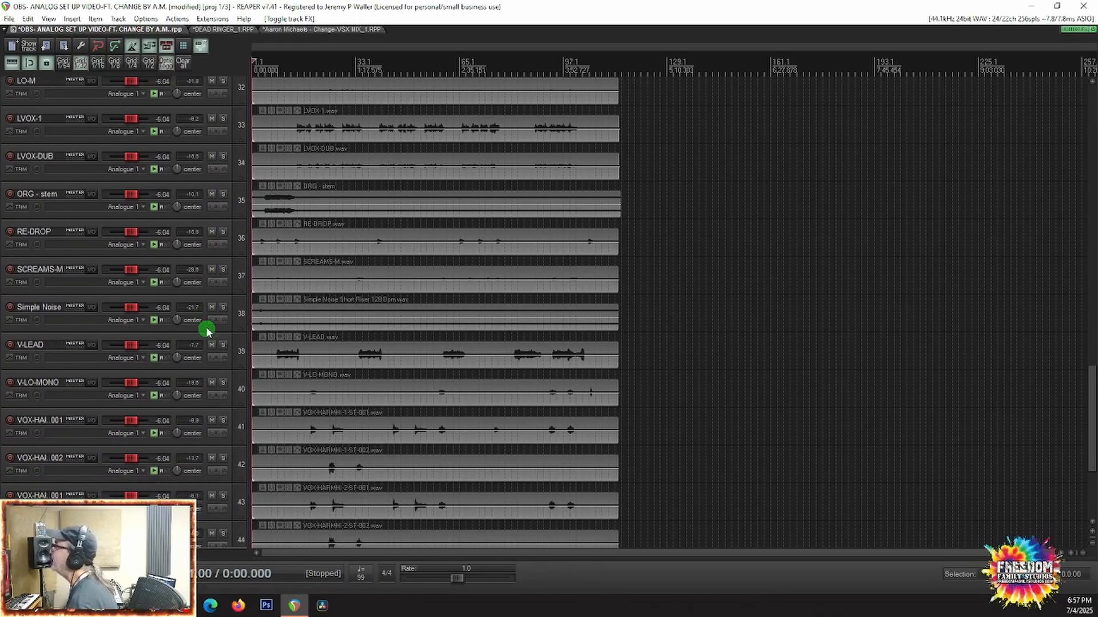
{"action": "scroll", "coordinate": [206, 330], "scroll_direction": "down", "scroll_amount": 2}
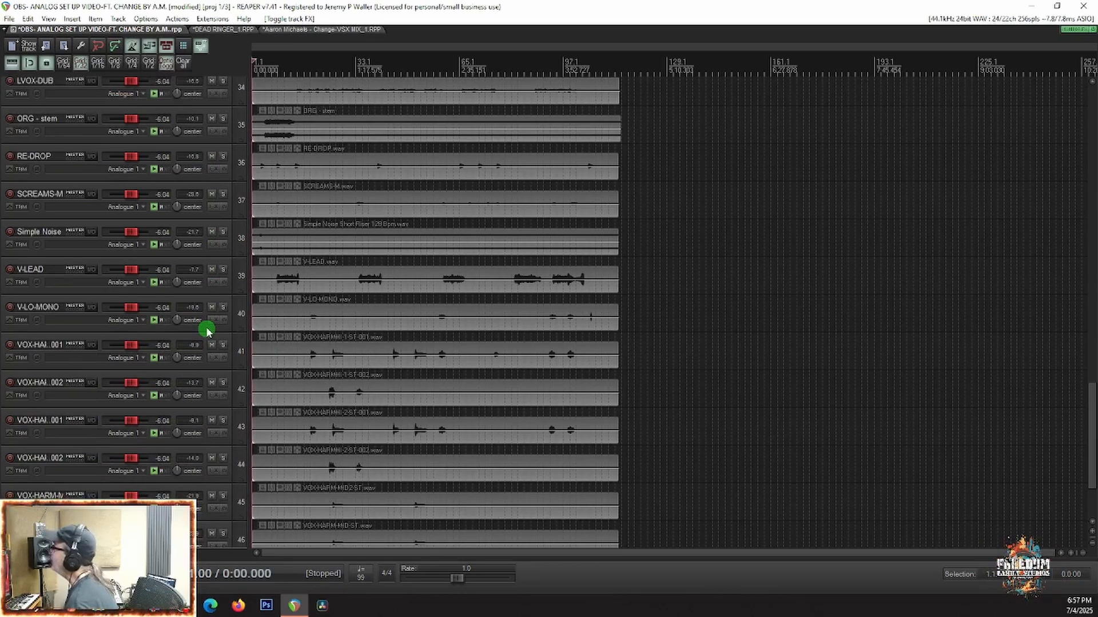
{"action": "scroll", "coordinate": [206, 331], "scroll_direction": "down", "scroll_amount": 4}
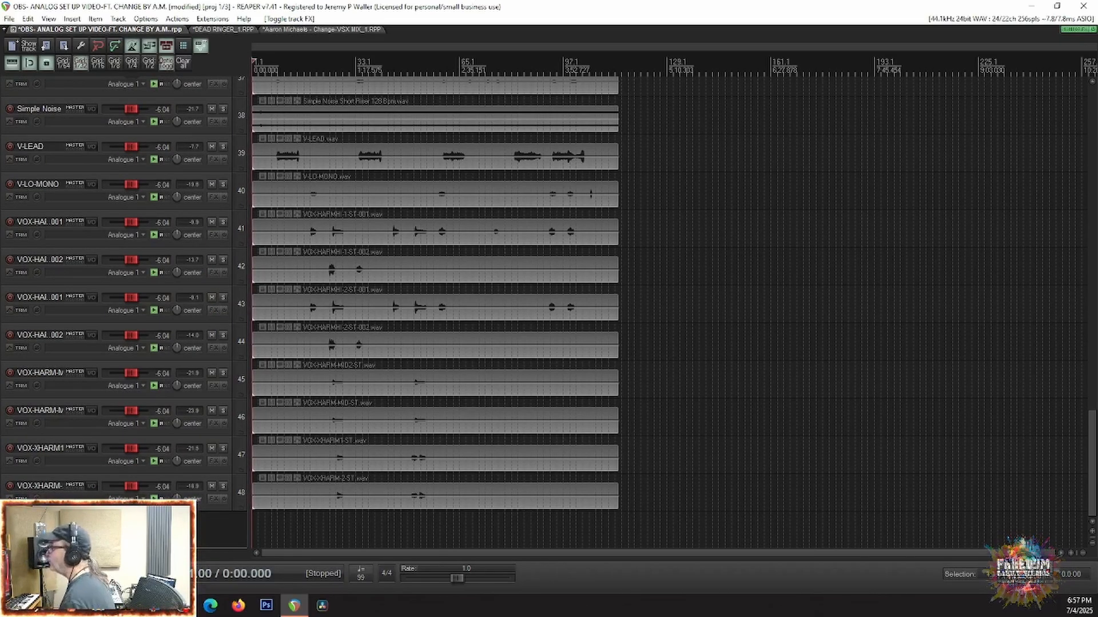
{"action": "scroll", "coordinate": [330, 372], "scroll_direction": "down", "scroll_amount": 4}
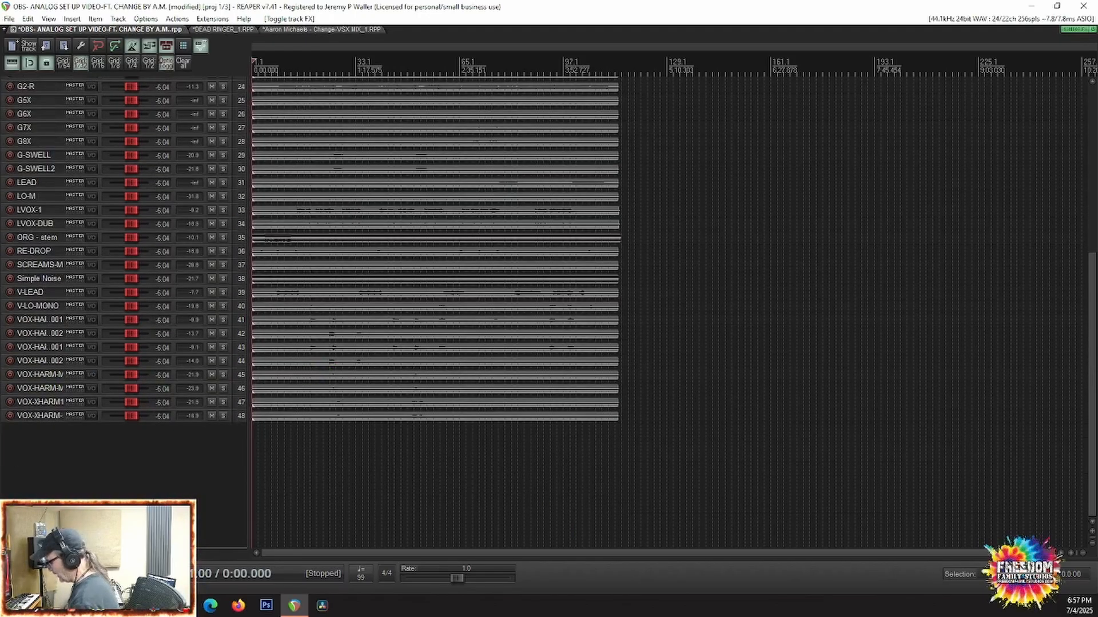
Step: Show the mixer, inspect INTRO-G's effect chain, and enable the bypassed Toneforge effects on INTRO-G, G1-L, G1-R, G2-L and G2-R
{"action": "key", "text": "ctrl+m"}
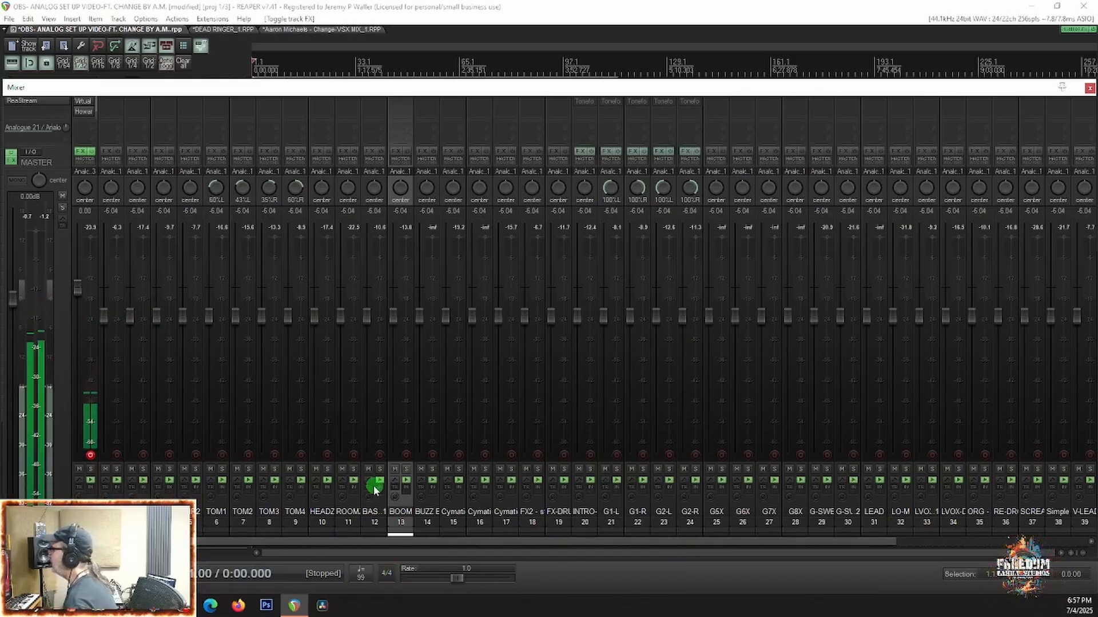
{"action": "left_click", "coordinate": [578, 154]}
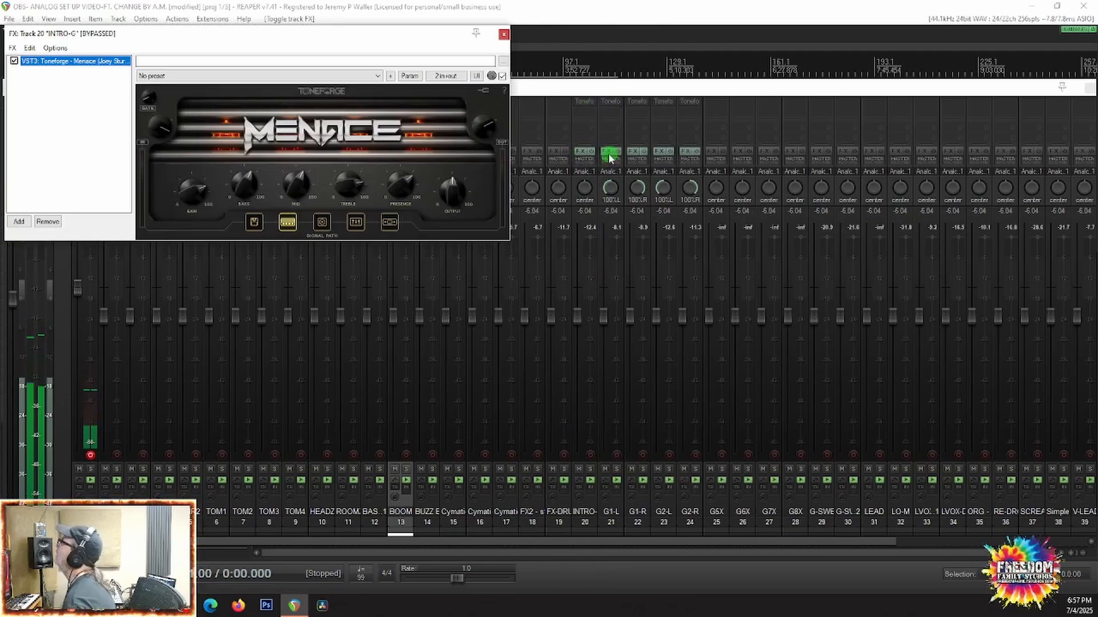
{"action": "left_click", "coordinate": [590, 154]}
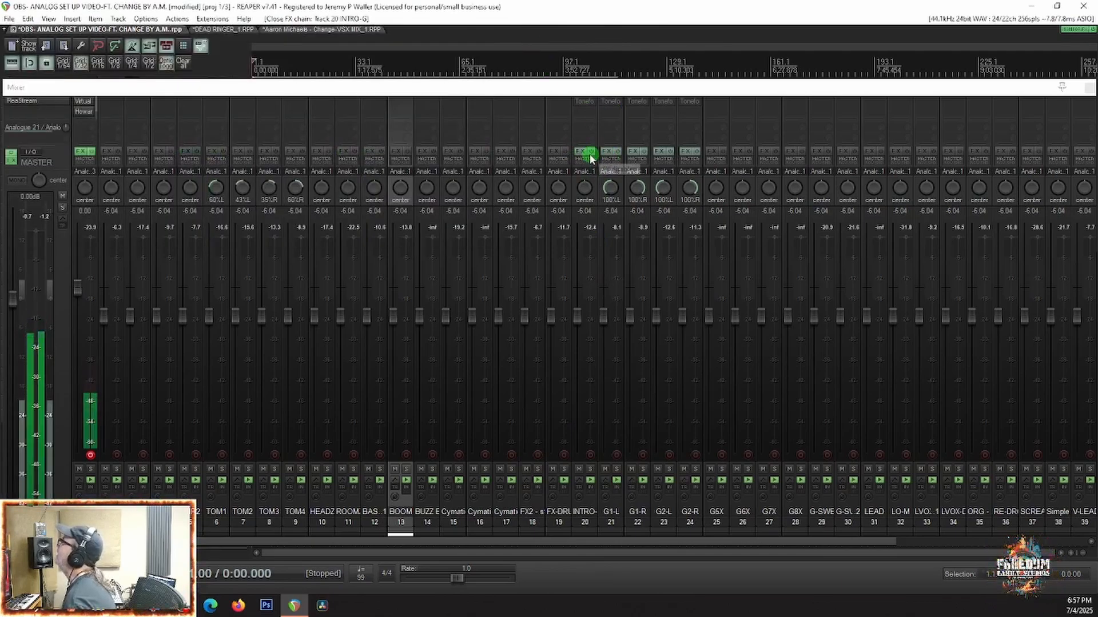
{"action": "left_click", "coordinate": [619, 153]}
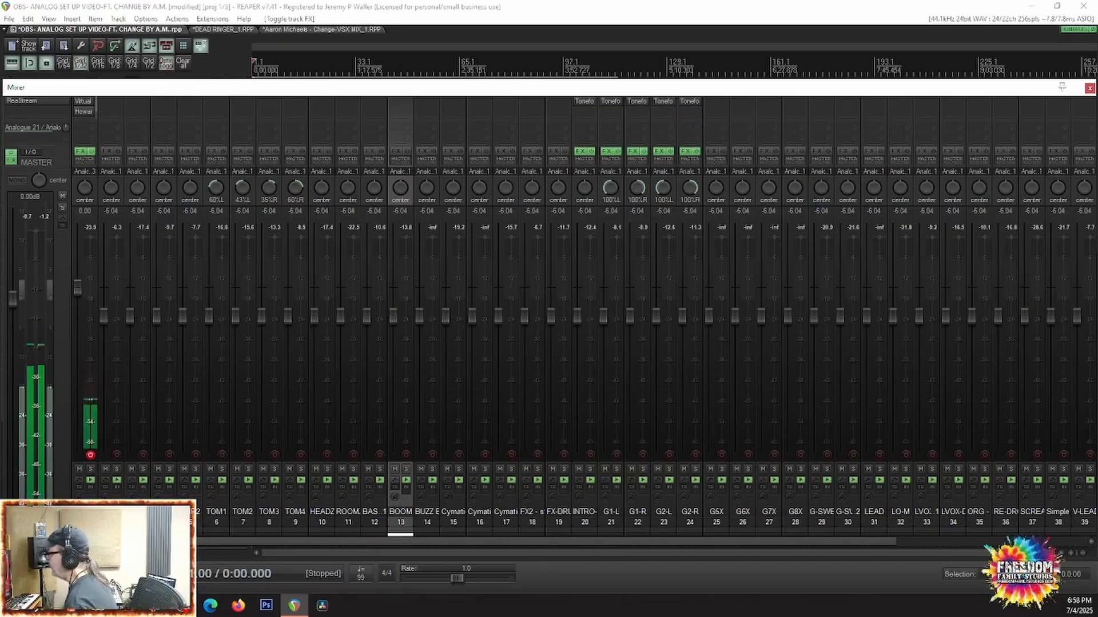
Step: During playback, set the volume of G1-L to -9.81 dB, G1-R to -10.2 dB, G2-L to -7.88 dB and LVOX-1 to -3.28 dB
{"action": "key", "text": "space"}
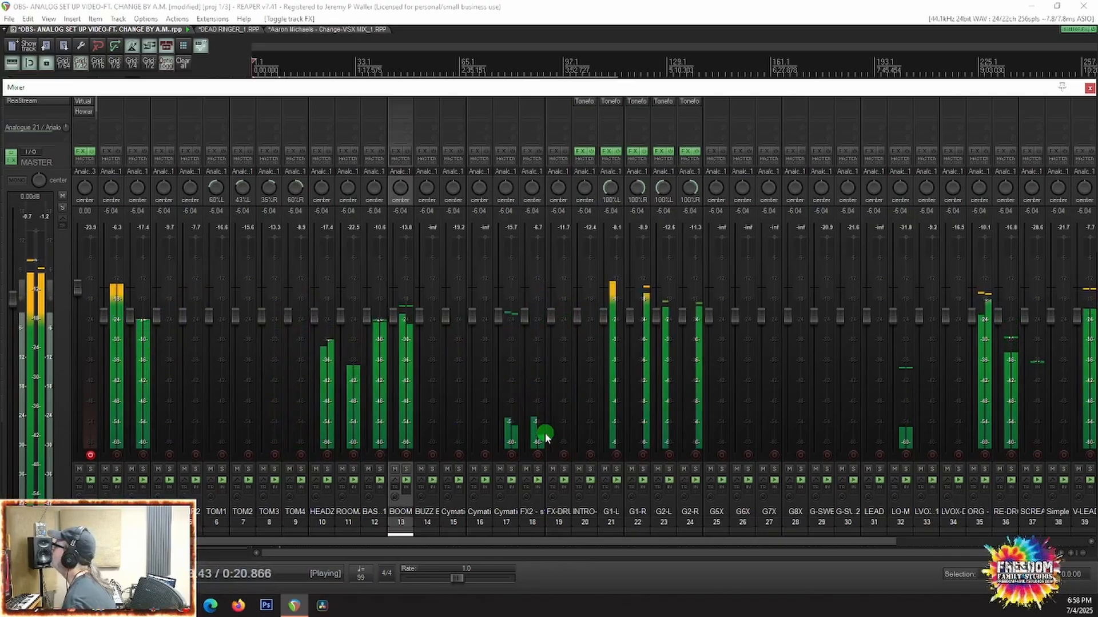
{"action": "left_click_drag", "start_coordinate": [605, 323], "coordinate": [631, 338]}
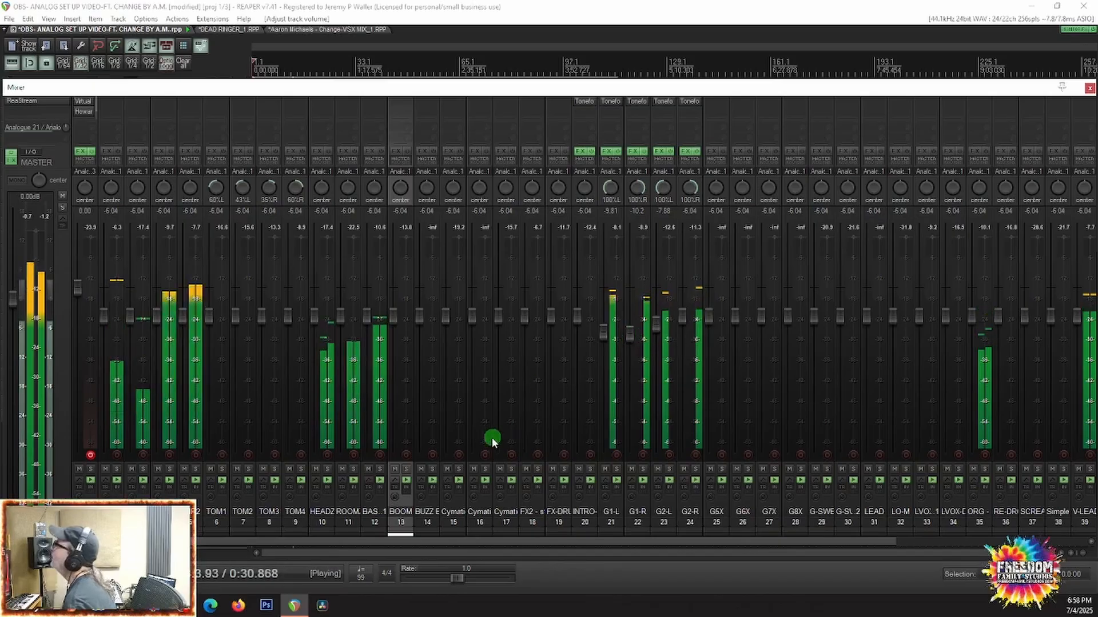
{"action": "scroll", "coordinate": [734, 475], "scroll_direction": "right", "scroll_amount": 3}
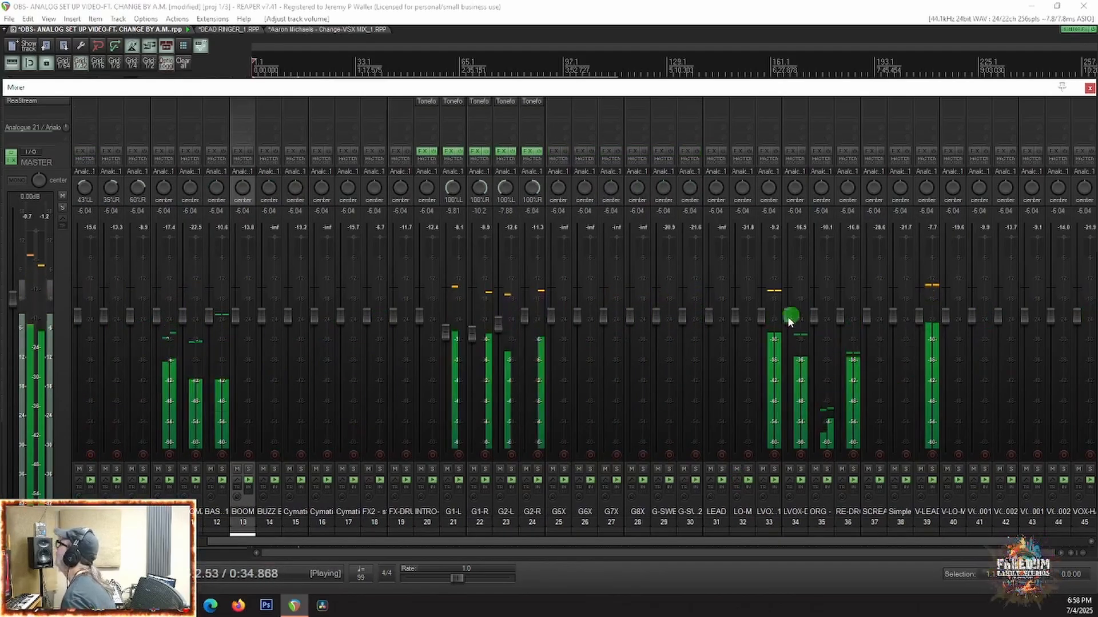
{"action": "left_click_drag", "start_coordinate": [761, 315], "coordinate": [762, 309]}
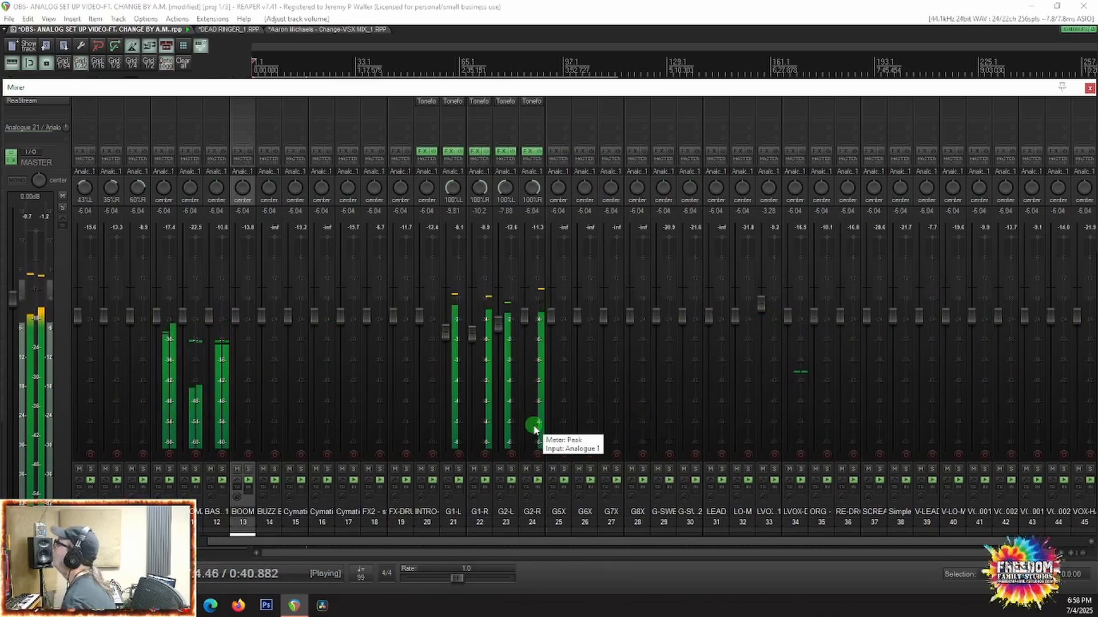
Step: Check the channel levels across the whole mixer during playback, stop the song, and look over the fader settings of all tracks
{"action": "scroll", "coordinate": [534, 429], "scroll_direction": "up", "scroll_amount": 3}
{"action": "scroll", "coordinate": [534, 428], "scroll_direction": "up", "scroll_amount": 3}
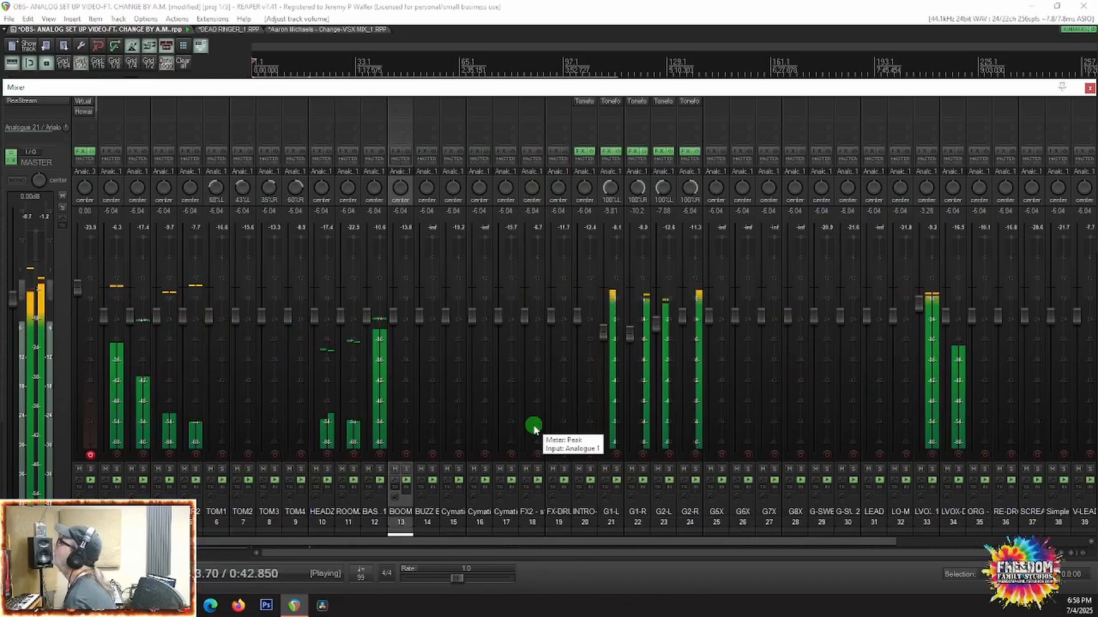
{"action": "scroll", "coordinate": [534, 429], "scroll_direction": "down", "scroll_amount": 4}
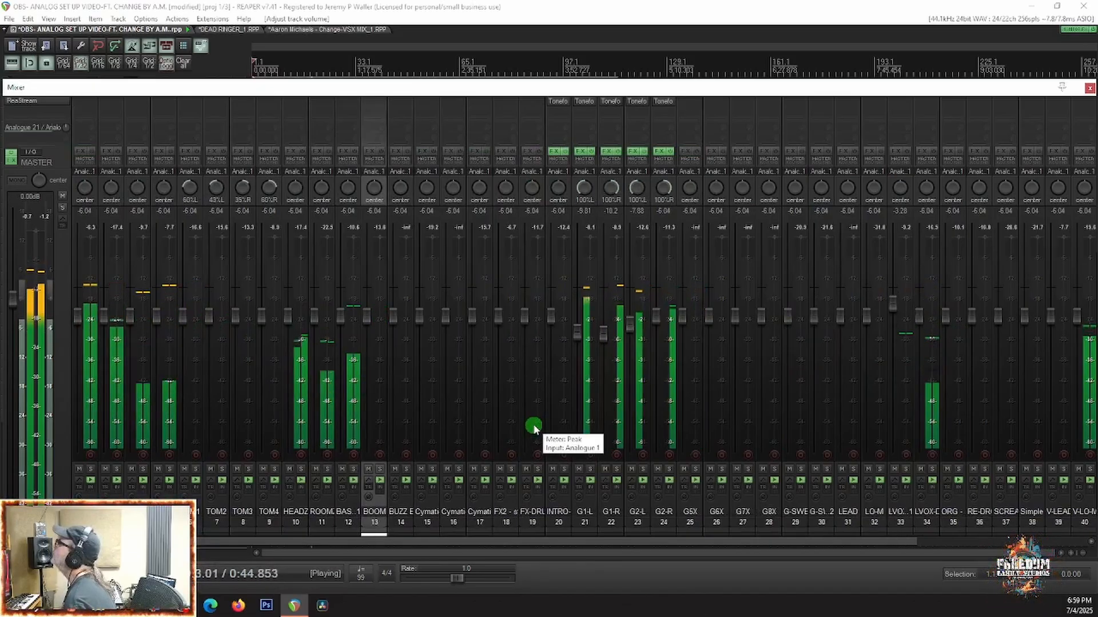
{"action": "scroll", "coordinate": [534, 429], "scroll_direction": "down", "scroll_amount": 5}
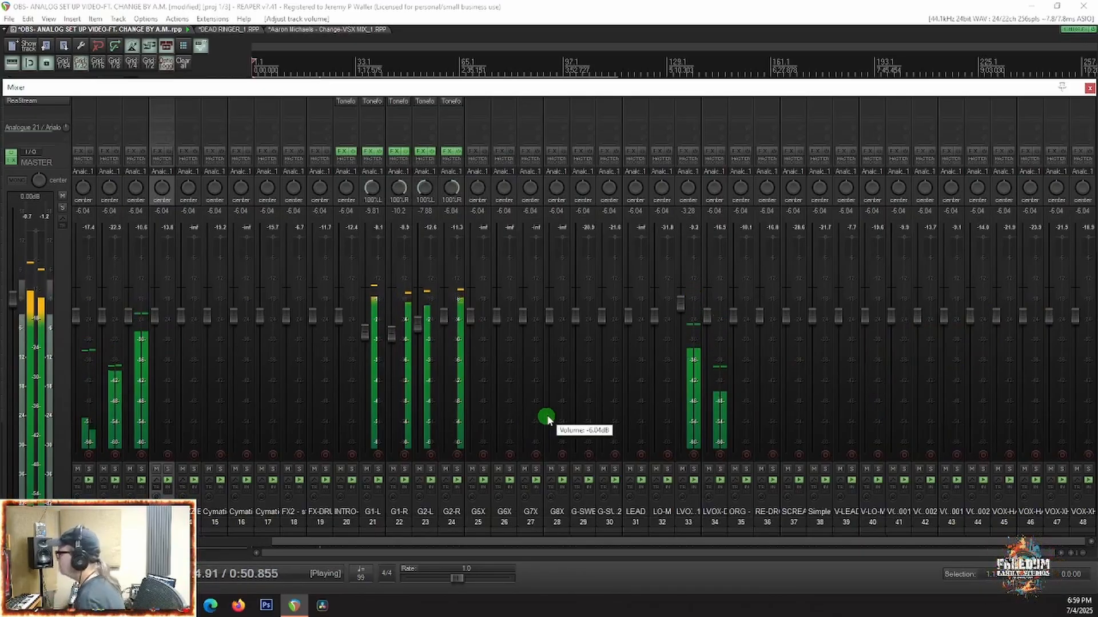
{"action": "key", "text": "space"}
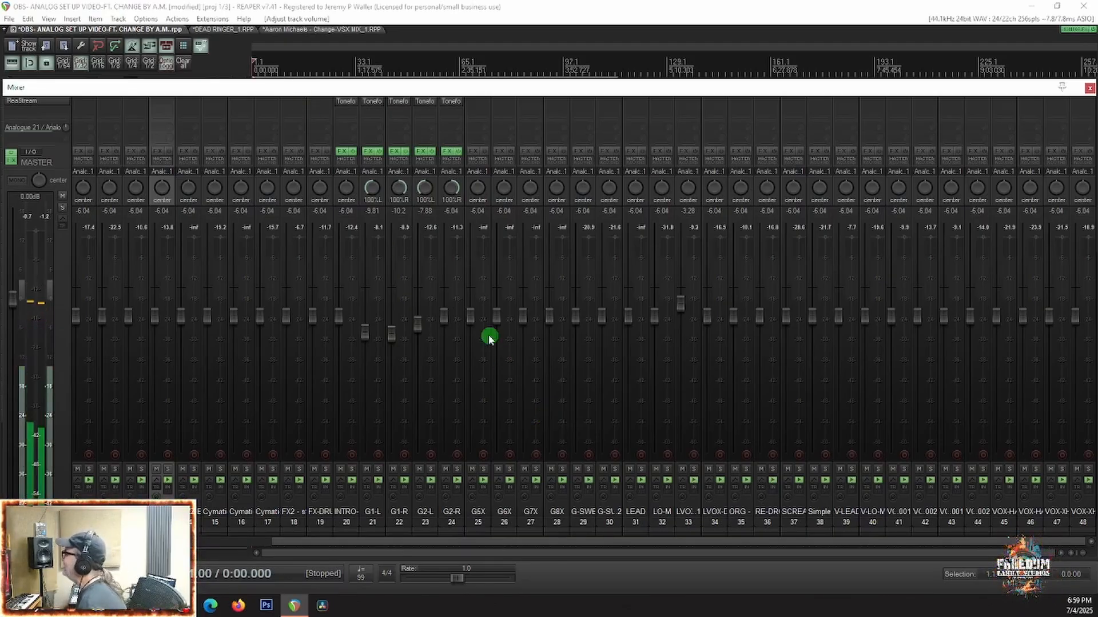
{"action": "mouse_move", "coordinate": [439, 323]}
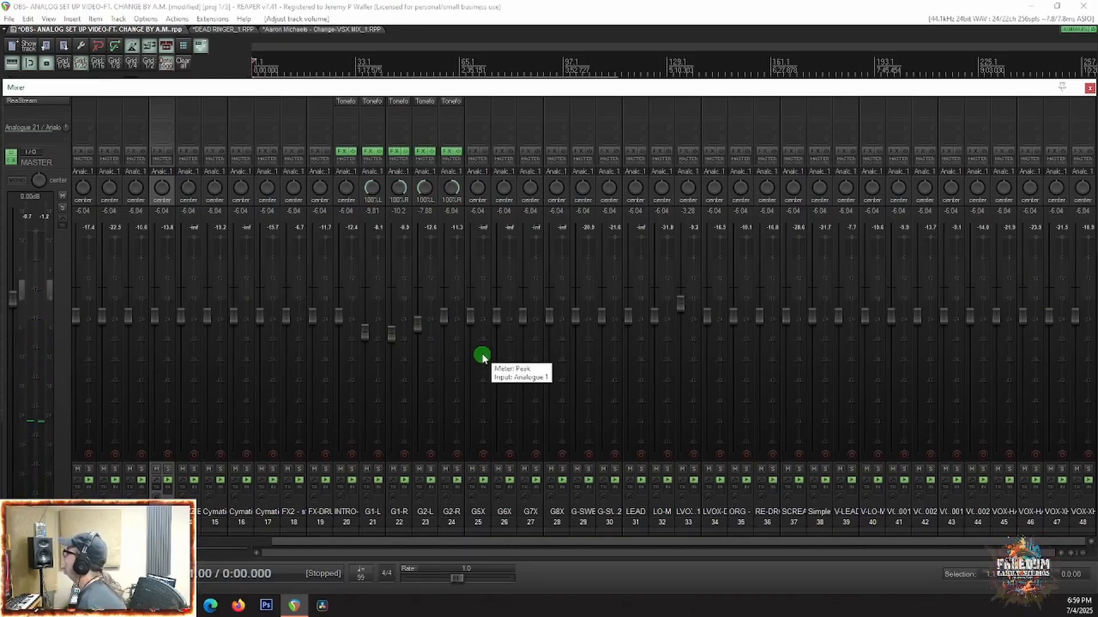
{"action": "scroll", "coordinate": [482, 355], "scroll_direction": "left", "scroll_amount": 1}
{"action": "scroll", "coordinate": [482, 356], "scroll_direction": "right", "scroll_amount": 1}
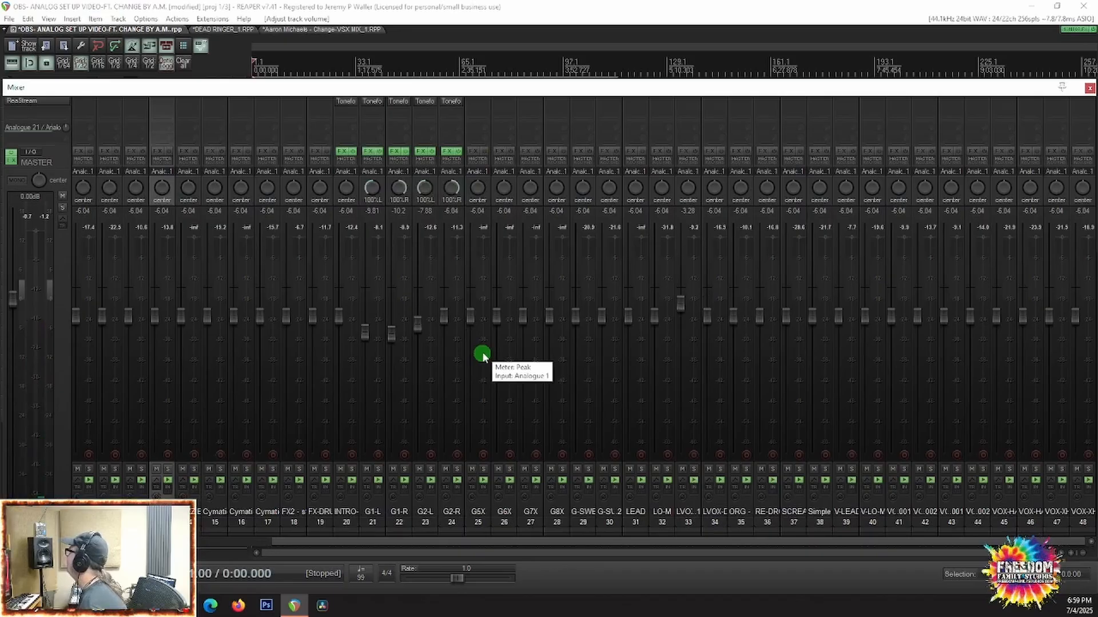
{"action": "scroll", "coordinate": [482, 355], "scroll_direction": "left", "scroll_amount": 9}
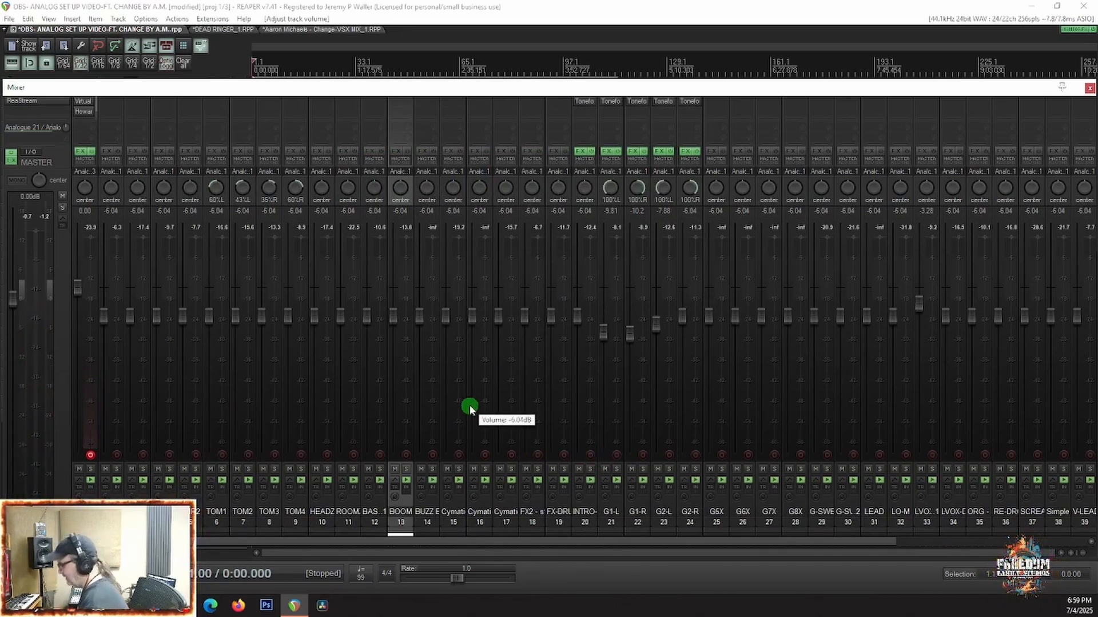
Step: Hide the mixer, play the song from about 0:58, and inspect the SCREAMS-M and V-LEAD waveforms up close
{"action": "key", "text": "ctrl+m"}
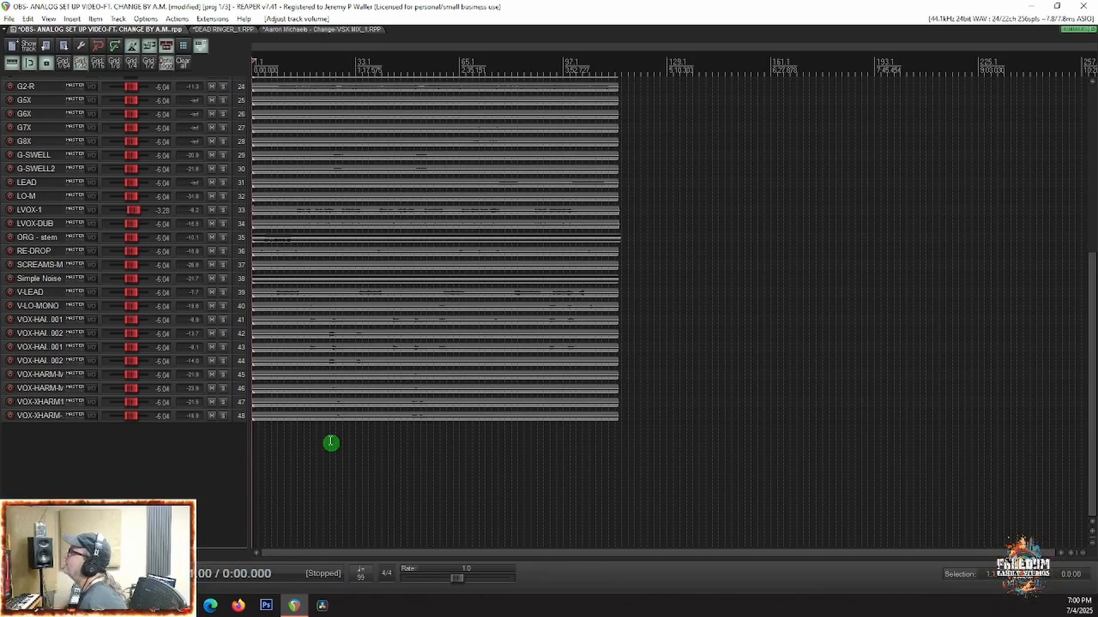
{"action": "key", "text": "space"}
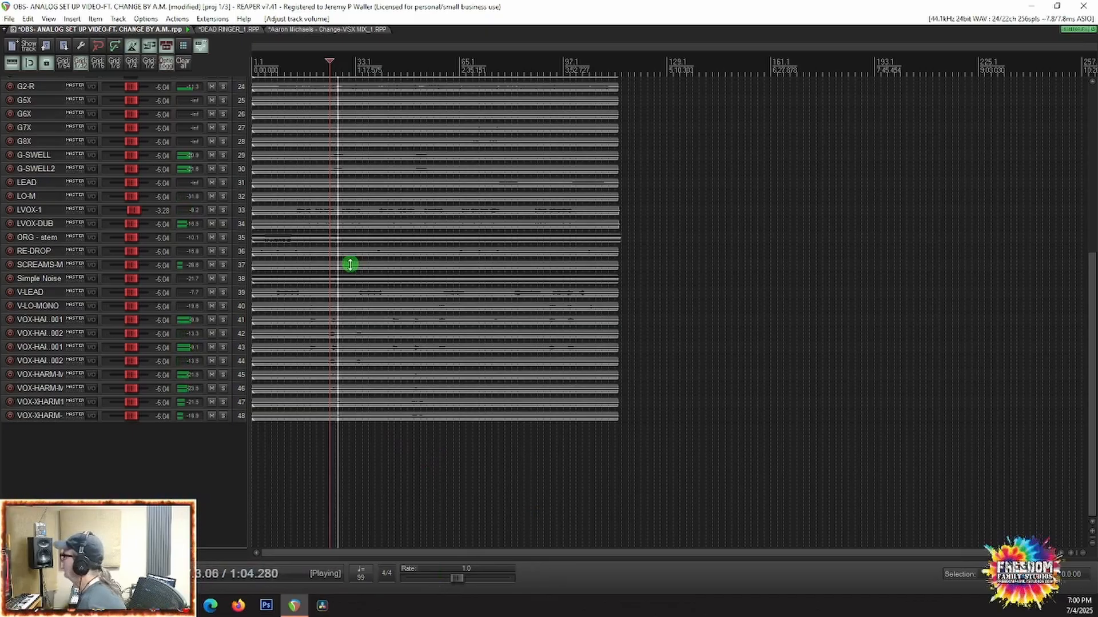
{"action": "scroll", "coordinate": [350, 279], "scroll_direction": "up", "scroll_amount": 5}
{"action": "scroll", "coordinate": [351, 289], "scroll_direction": "up", "scroll_amount": 2}
{"action": "scroll", "coordinate": [343, 320], "scroll_direction": "up", "scroll_amount": 5}
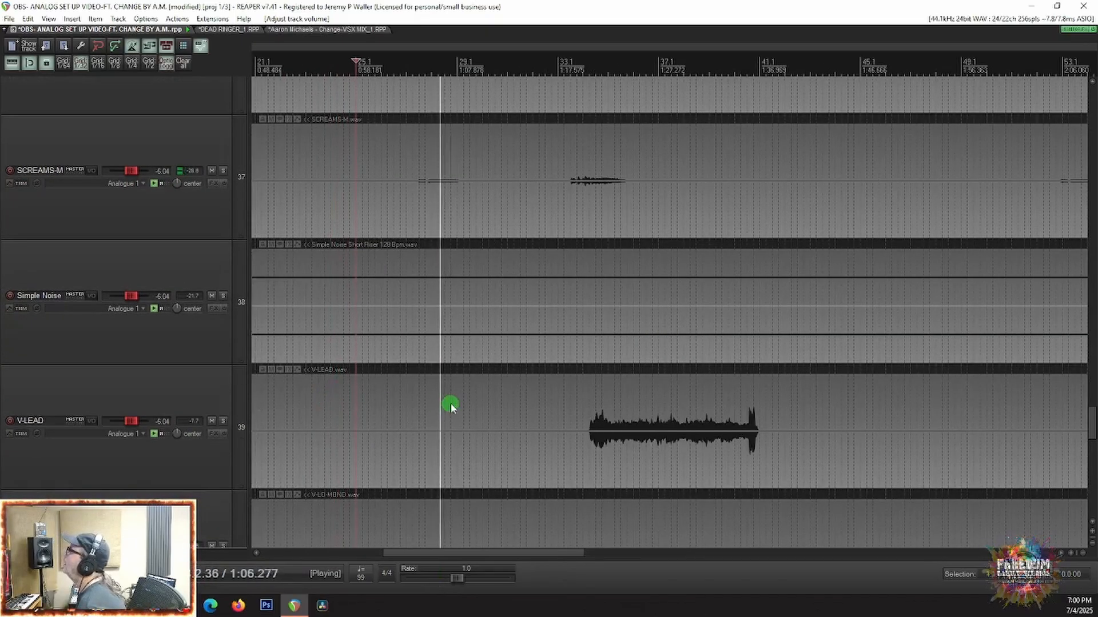
Step: Restart playback at the start of the V-LEAD phrase at about 1:20 and set the V-LEAD volume to 0.00 dB
{"action": "scroll", "coordinate": [480, 407], "scroll_direction": "down", "scroll_amount": 1}
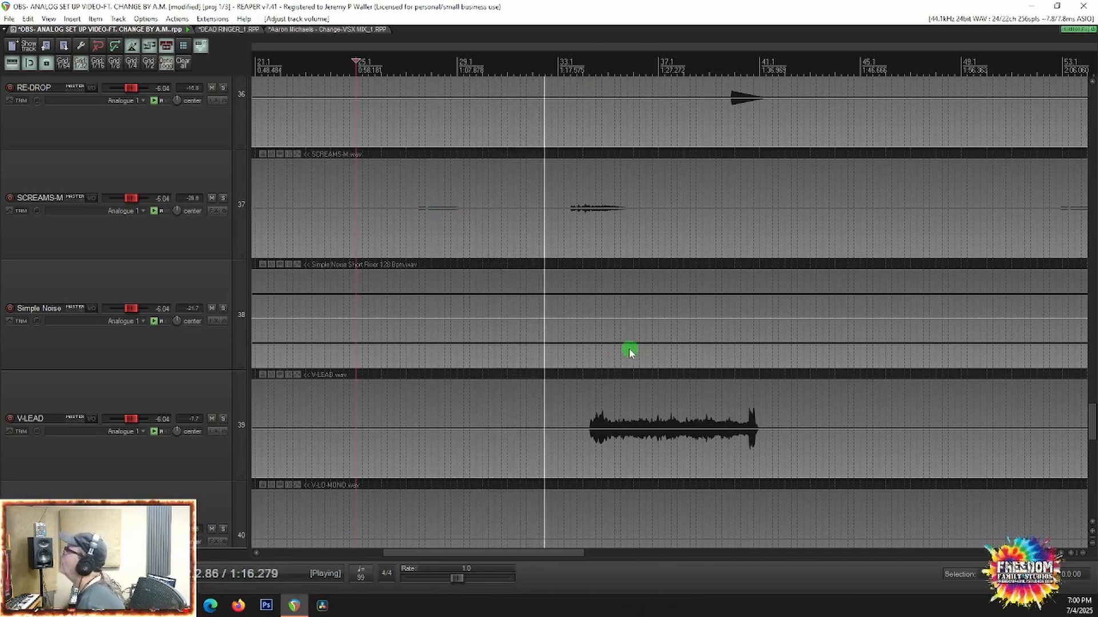
{"action": "key", "text": "space"}
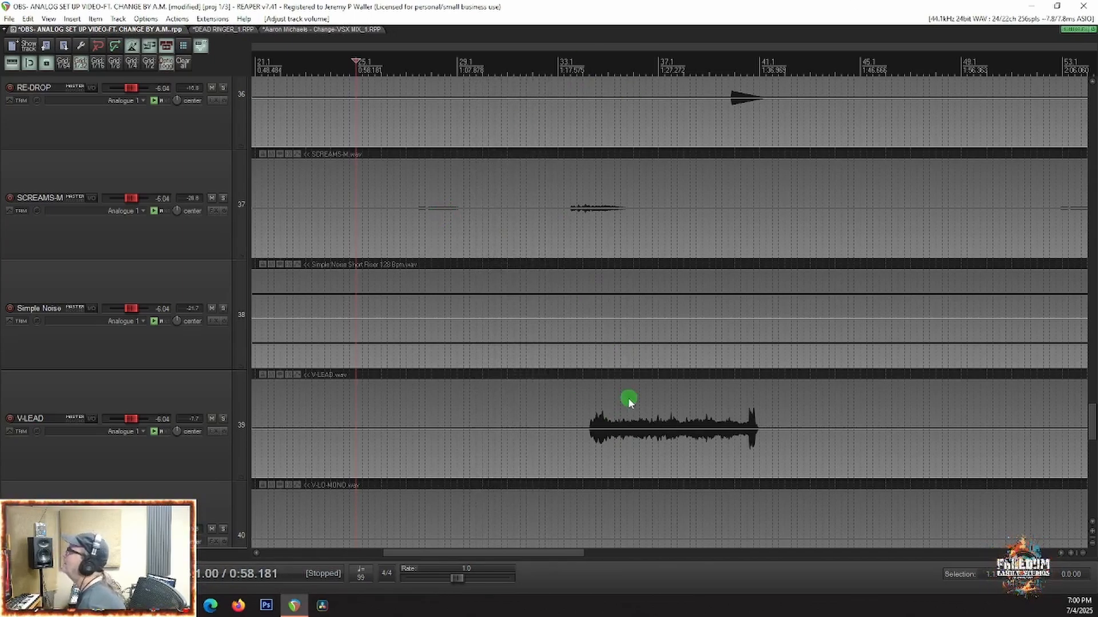
{"action": "left_click", "coordinate": [588, 400]}
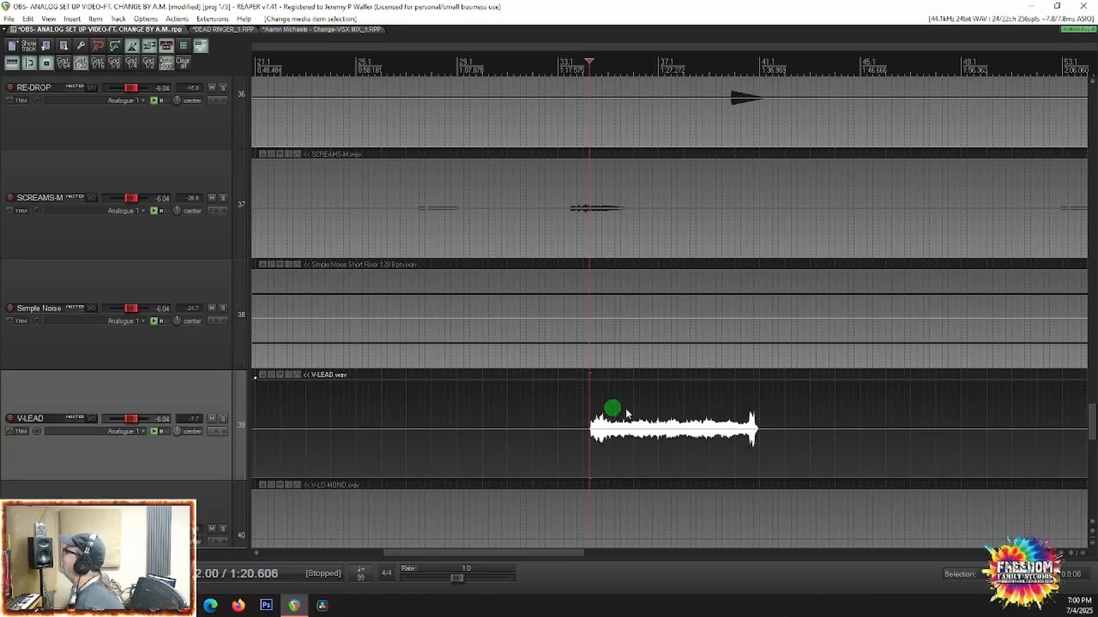
{"action": "key", "text": "space"}
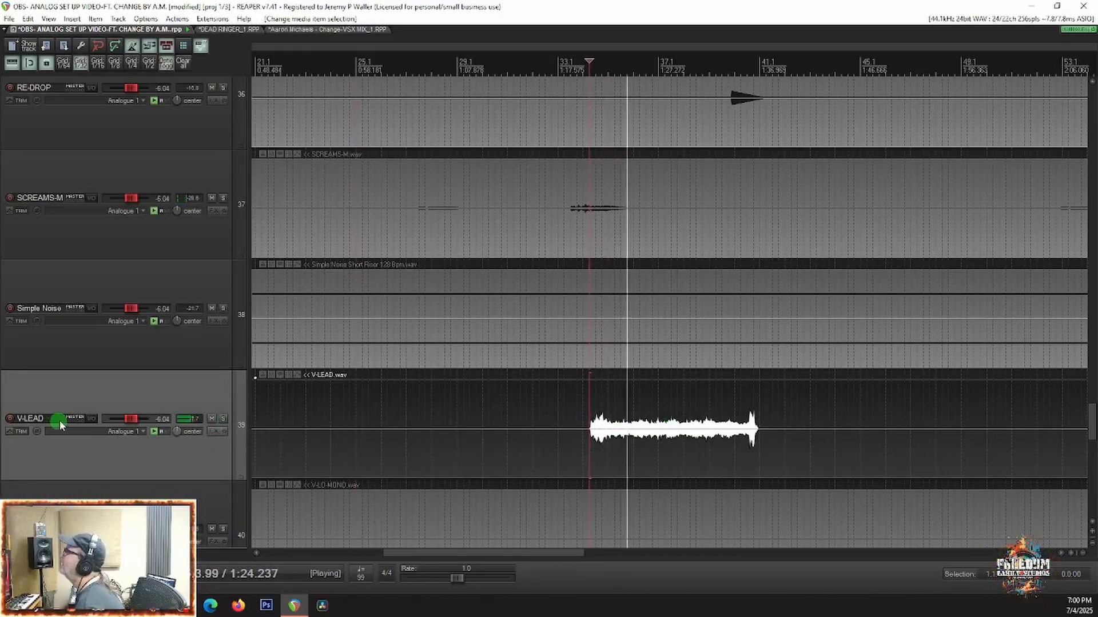
{"action": "double_click", "coordinate": [131, 421]}
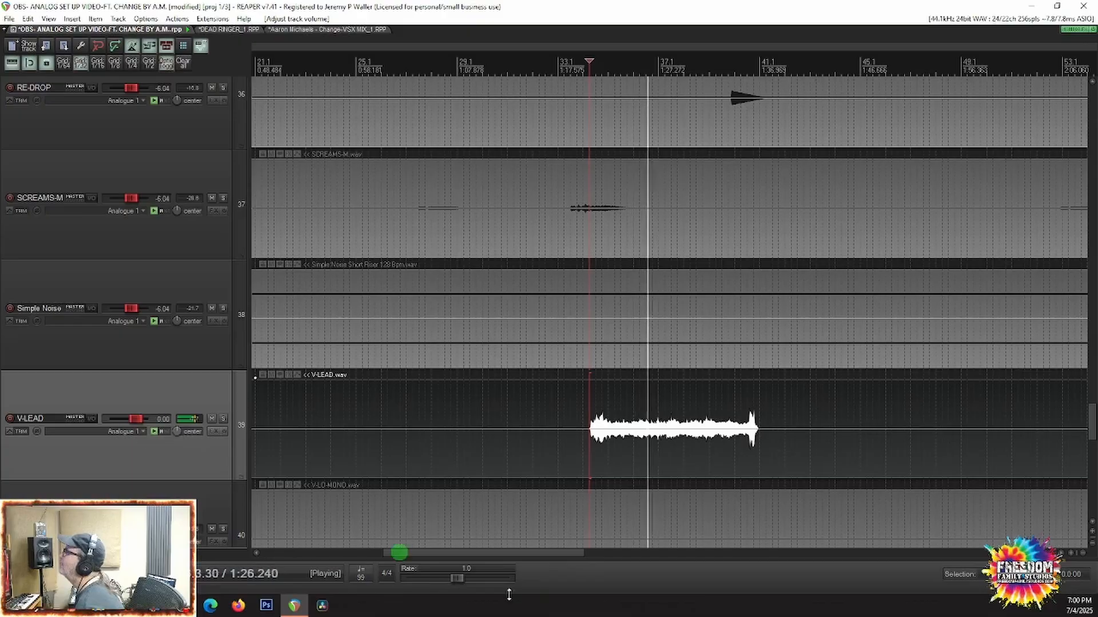
Step: Inspect the V-LEAD phrase's waveform up close and listen through the phrase again from about 1:20
{"action": "scroll", "coordinate": [658, 445], "scroll_direction": "up", "scroll_amount": 5}
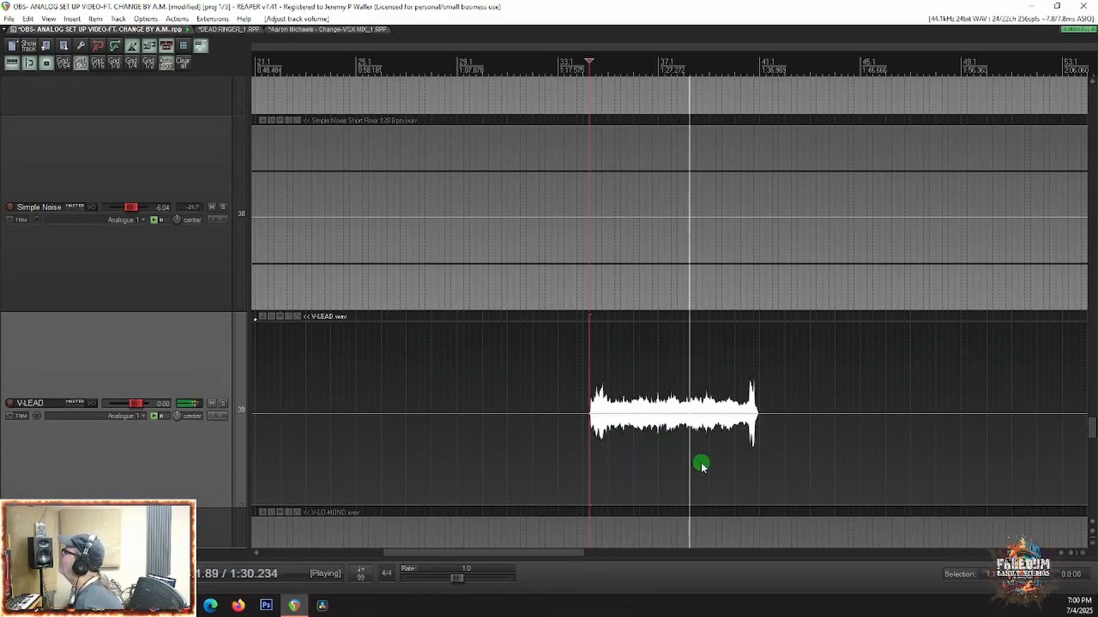
{"action": "scroll", "coordinate": [701, 458], "scroll_direction": "up", "scroll_amount": 4}
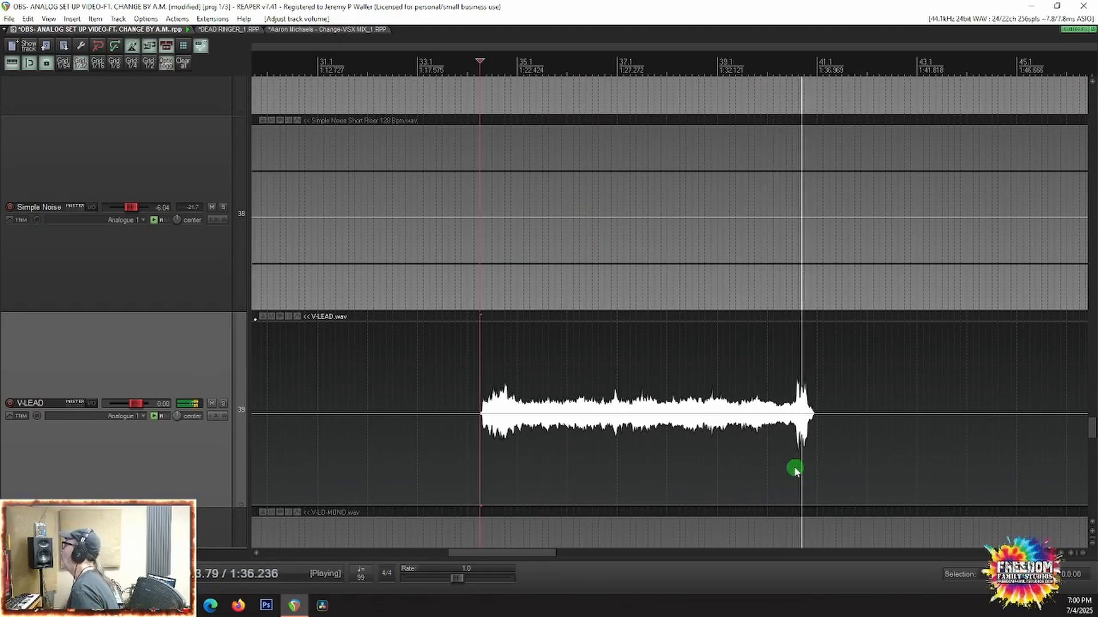
{"action": "key", "text": "space"}
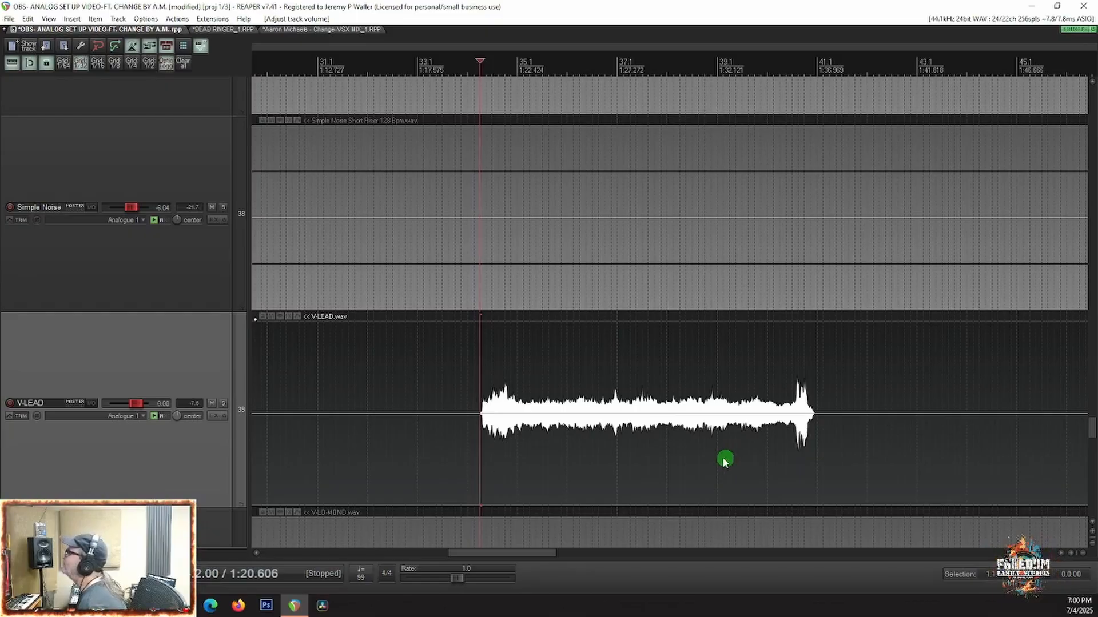
{"action": "key", "text": "space"}
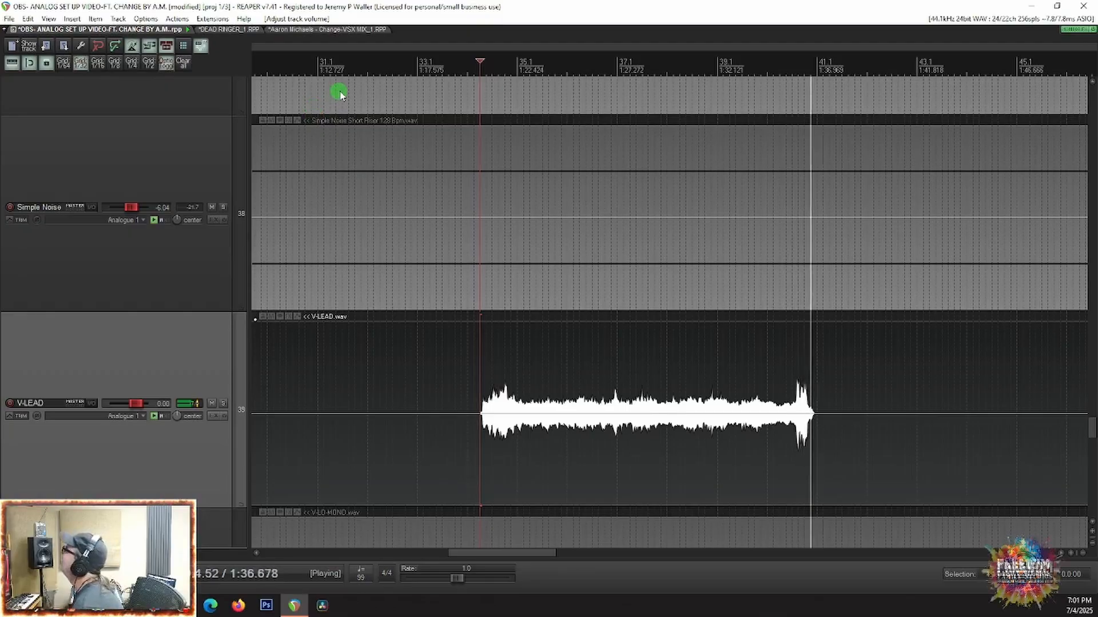
{"action": "key", "text": "space"}
Step: Look over the vocal stems, audition V-LEAD from about 0:19 with V-LEAD and V-LO-MONO soloed, and clear both solos
{"action": "scroll", "coordinate": [644, 400], "scroll_direction": "down", "scroll_amount": 10}
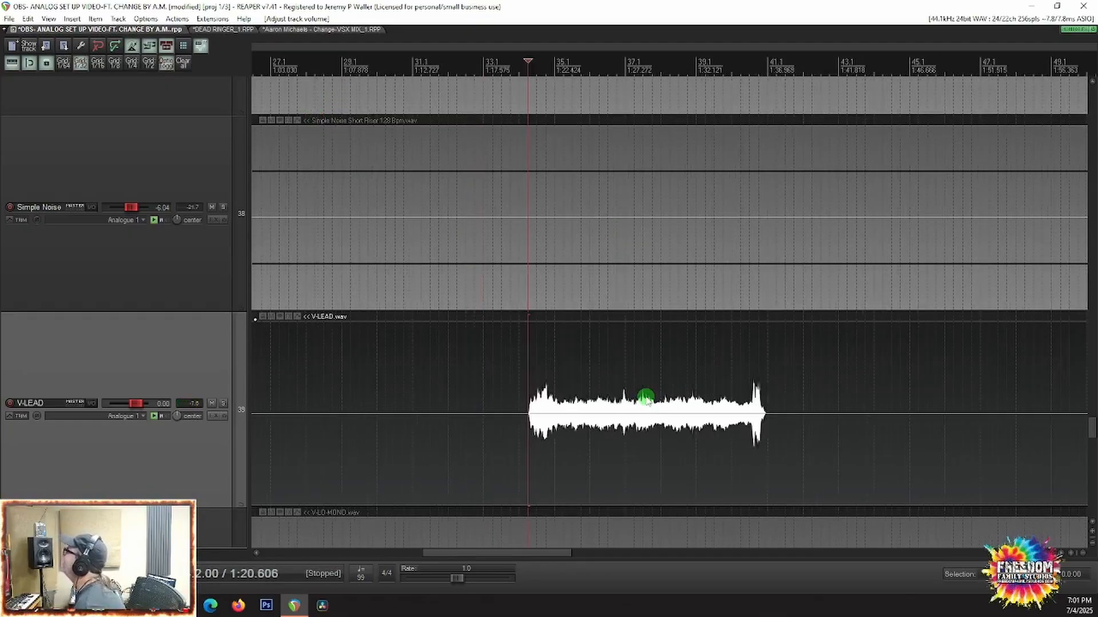
{"action": "scroll", "coordinate": [645, 397], "scroll_direction": "down", "scroll_amount": 3}
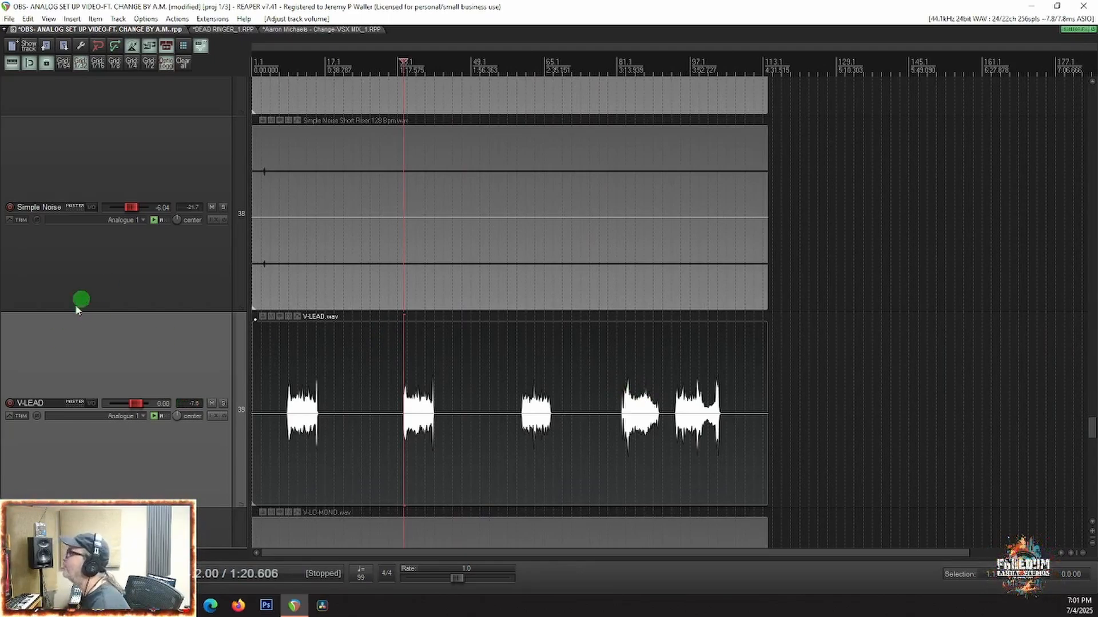
{"action": "scroll", "coordinate": [116, 321], "scroll_direction": "down", "scroll_amount": 5}
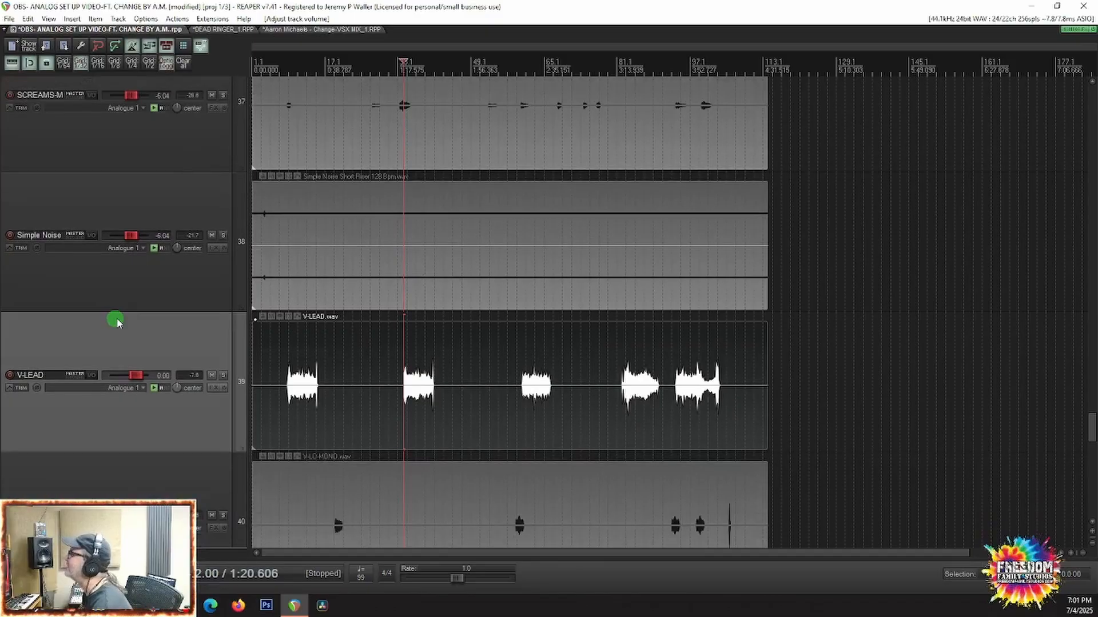
{"action": "scroll", "coordinate": [116, 322], "scroll_direction": "down", "scroll_amount": 6}
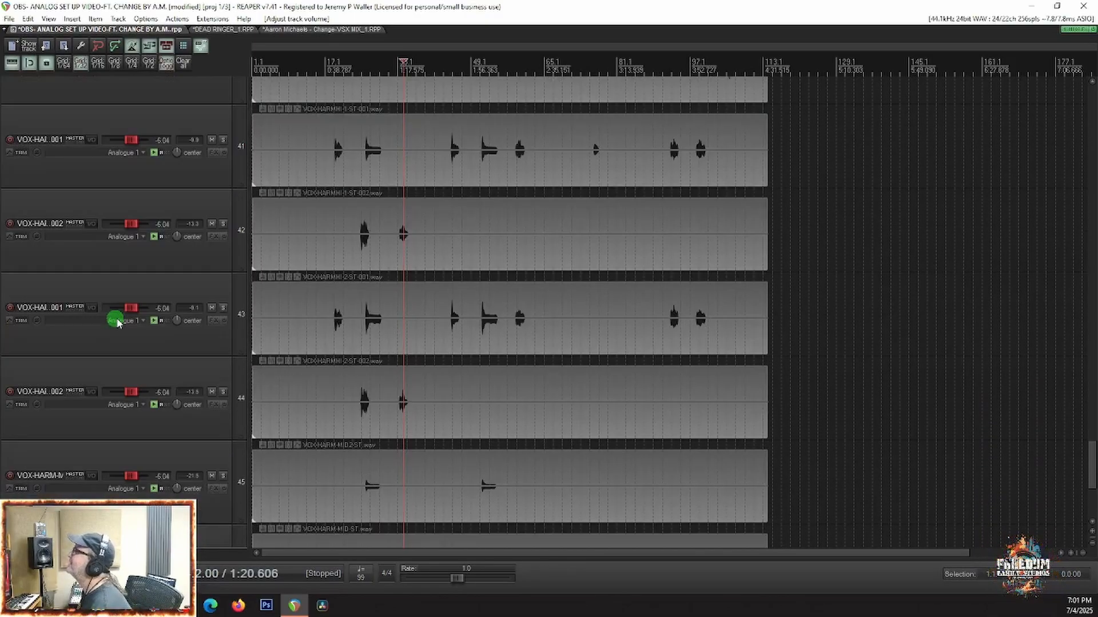
{"action": "left_click", "coordinate": [346, 170]}
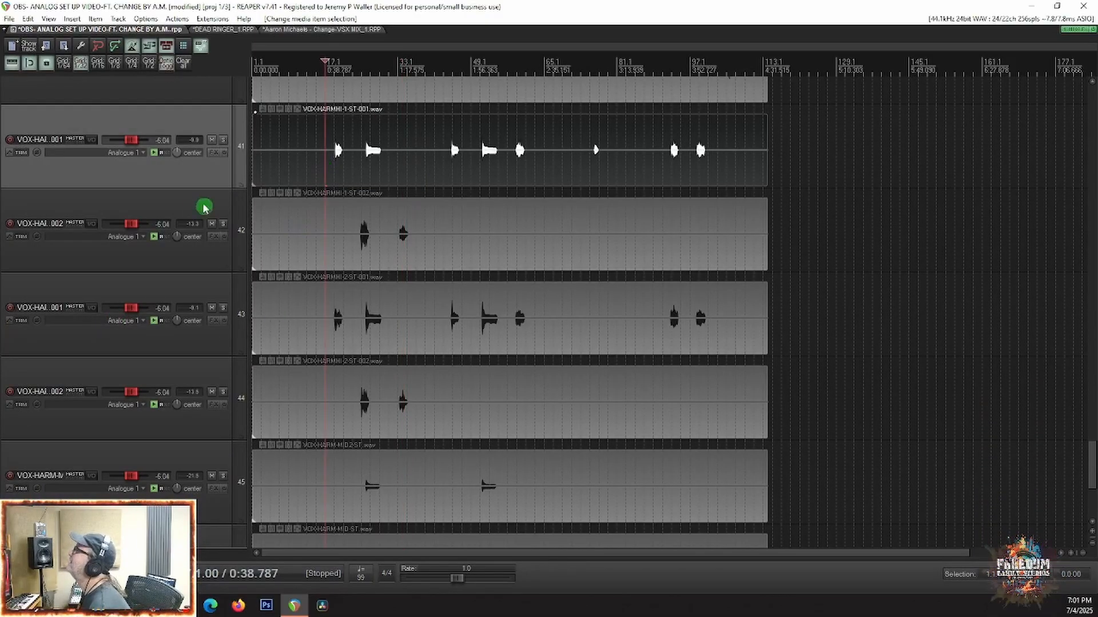
{"action": "scroll", "coordinate": [44, 222], "scroll_direction": "up", "scroll_amount": 3}
{"action": "left_click", "coordinate": [289, 215]}
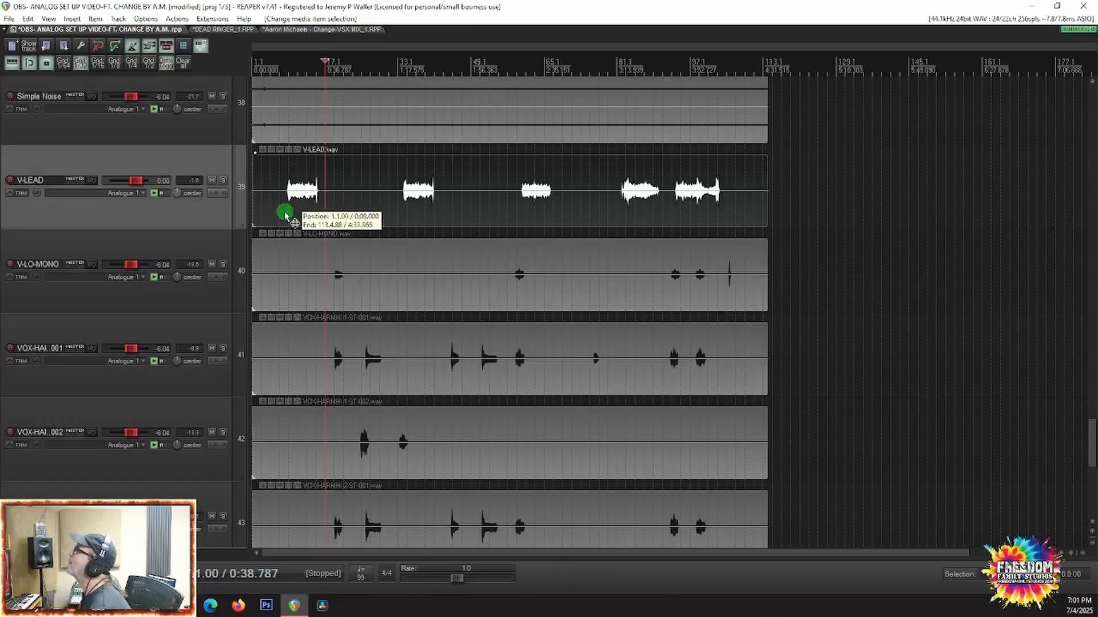
{"action": "left_click", "coordinate": [223, 182]}
{"action": "left_click", "coordinate": [223, 265]}
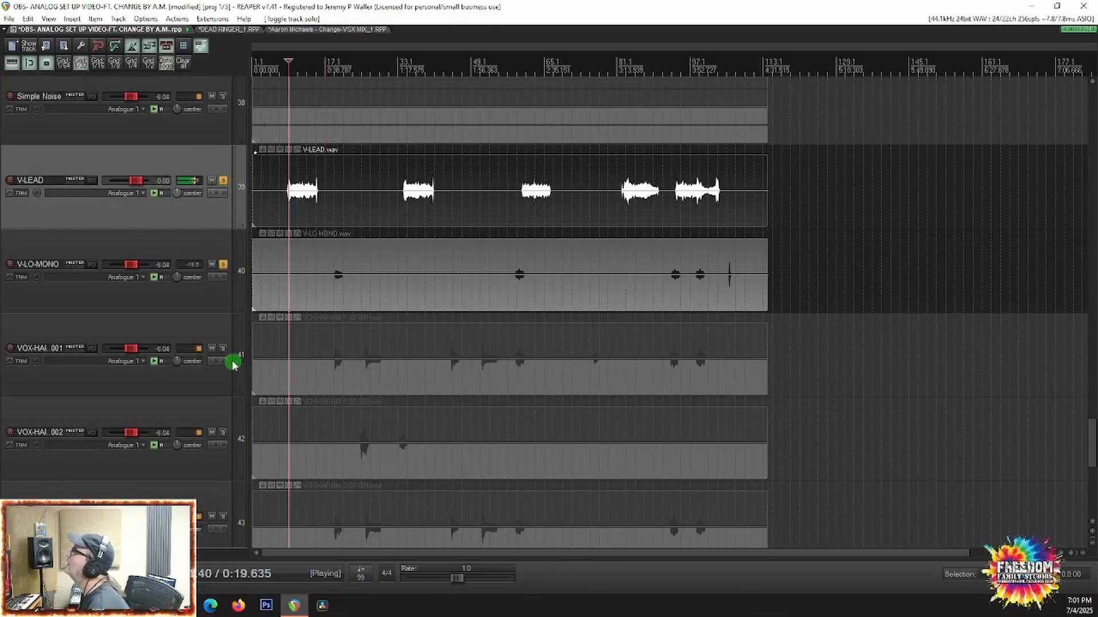
{"action": "left_click", "coordinate": [223, 182]}
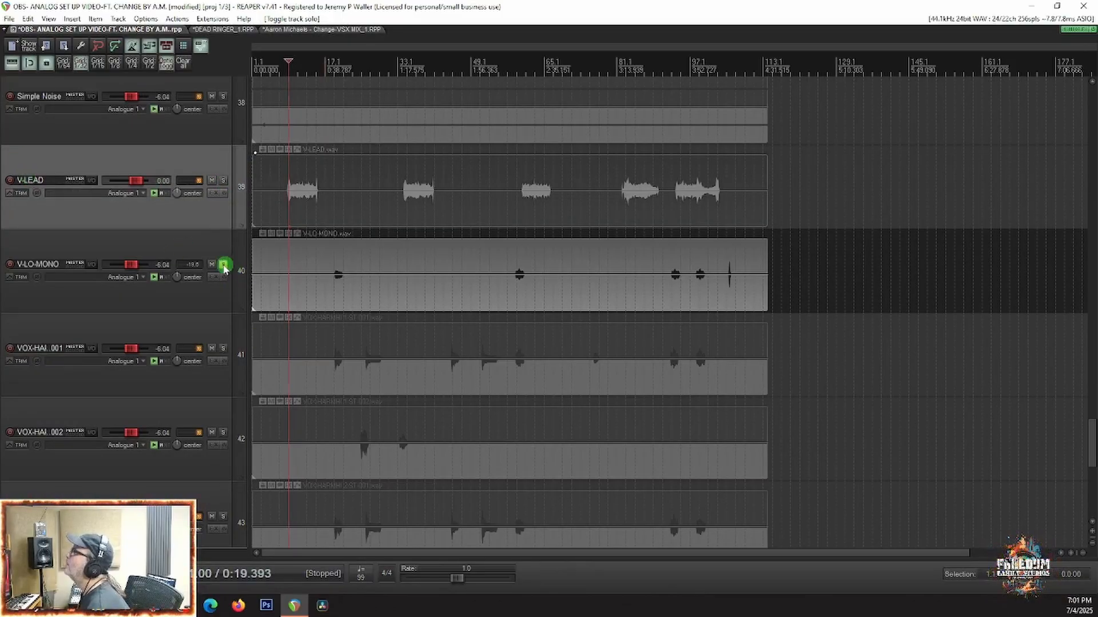
{"action": "left_click", "coordinate": [223, 266]}
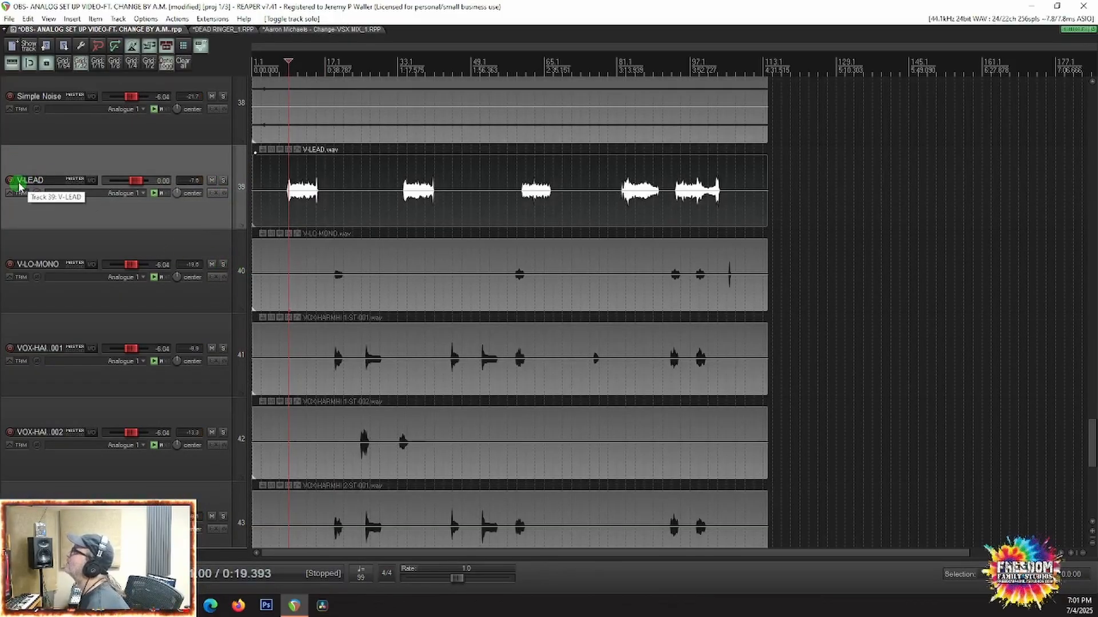
Step: Rename the V-LEAD track as G-LEAD
{"action": "double_click", "coordinate": [19, 181]}
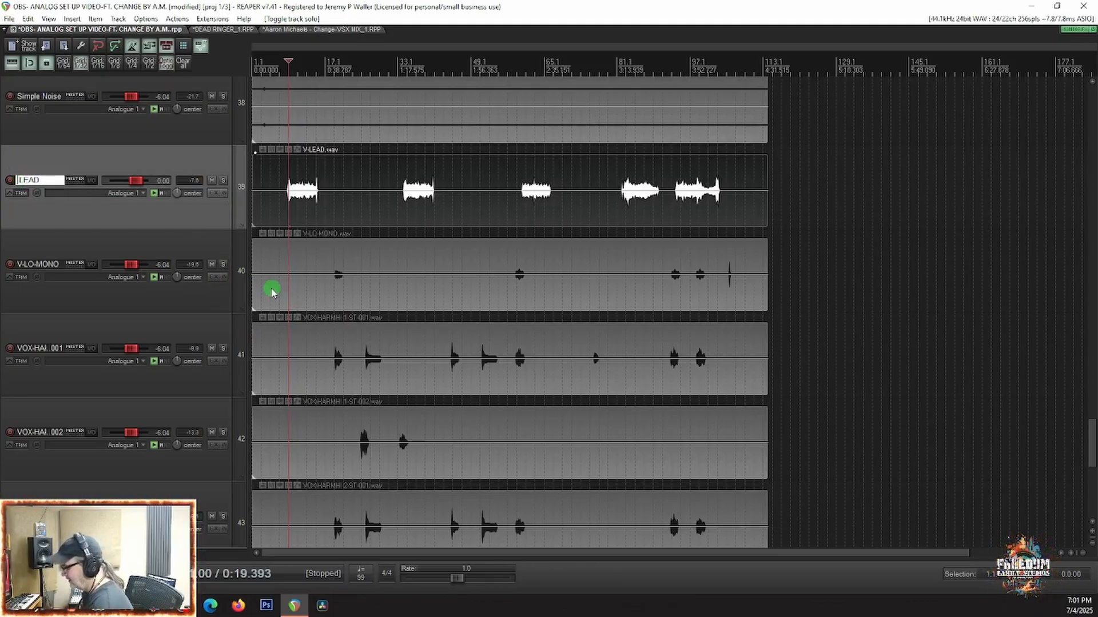
{"action": "type", "text": "G-"}
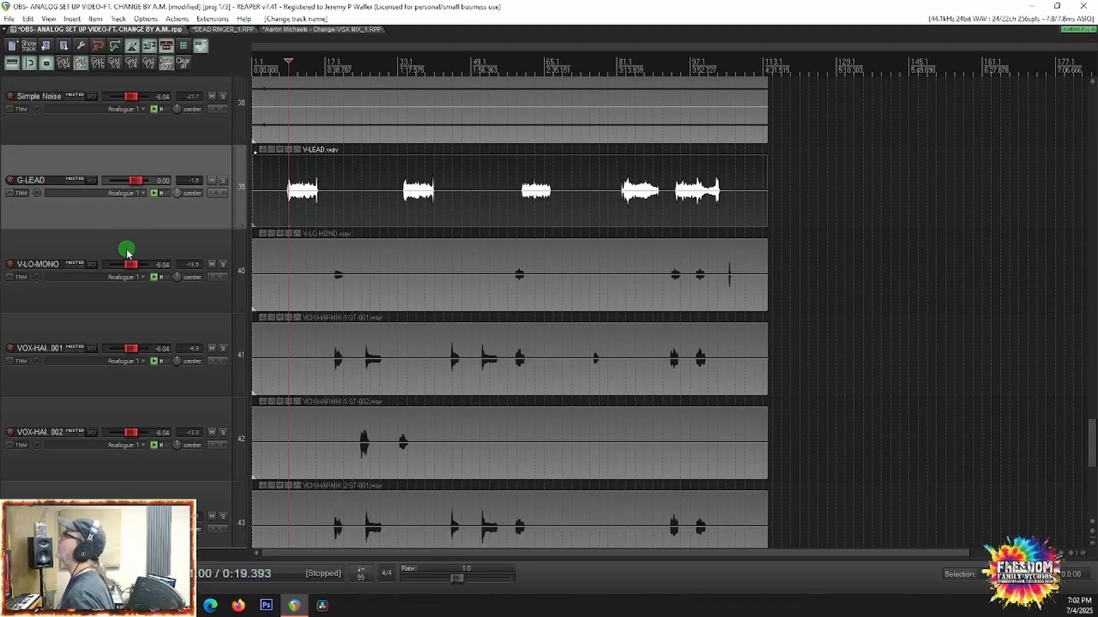
Step: Place the edit cursor at about 0:43 and solo the vocal harmony tracks 43 through 48 together
{"action": "scroll", "coordinate": [150, 271], "scroll_direction": "down", "scroll_amount": 3}
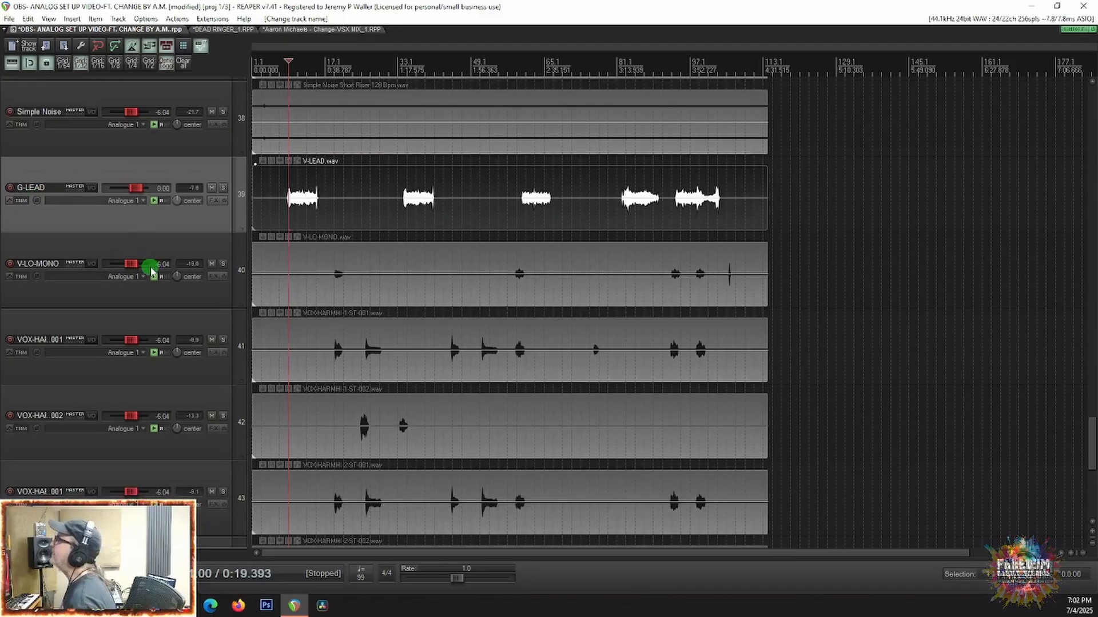
{"action": "scroll", "coordinate": [151, 271], "scroll_direction": "down", "scroll_amount": 5}
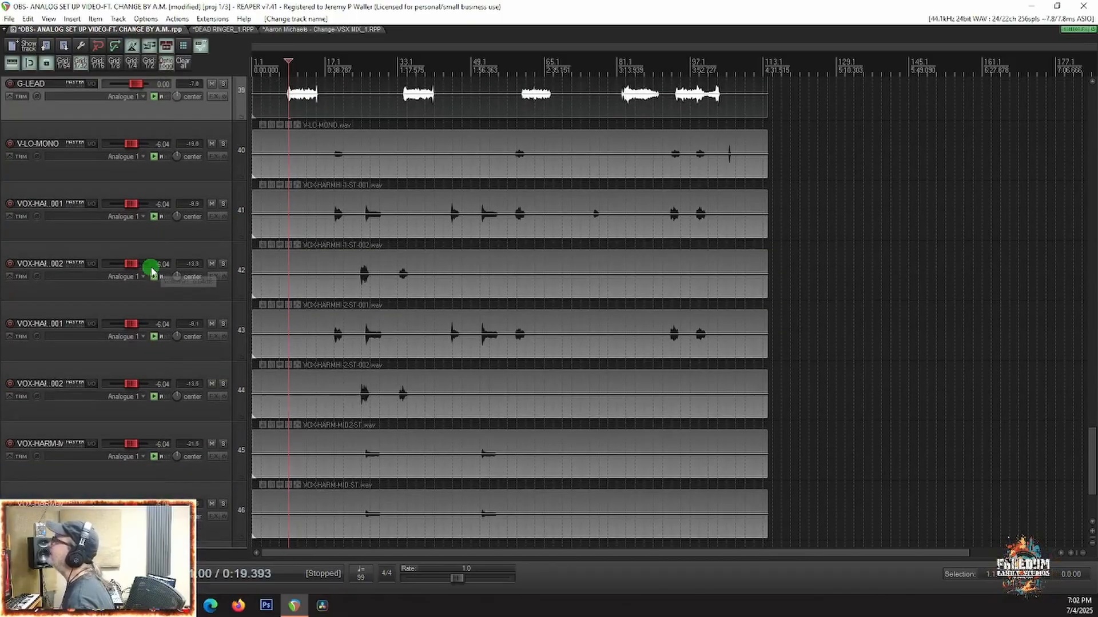
{"action": "scroll", "coordinate": [166, 267], "scroll_direction": "down", "scroll_amount": 1}
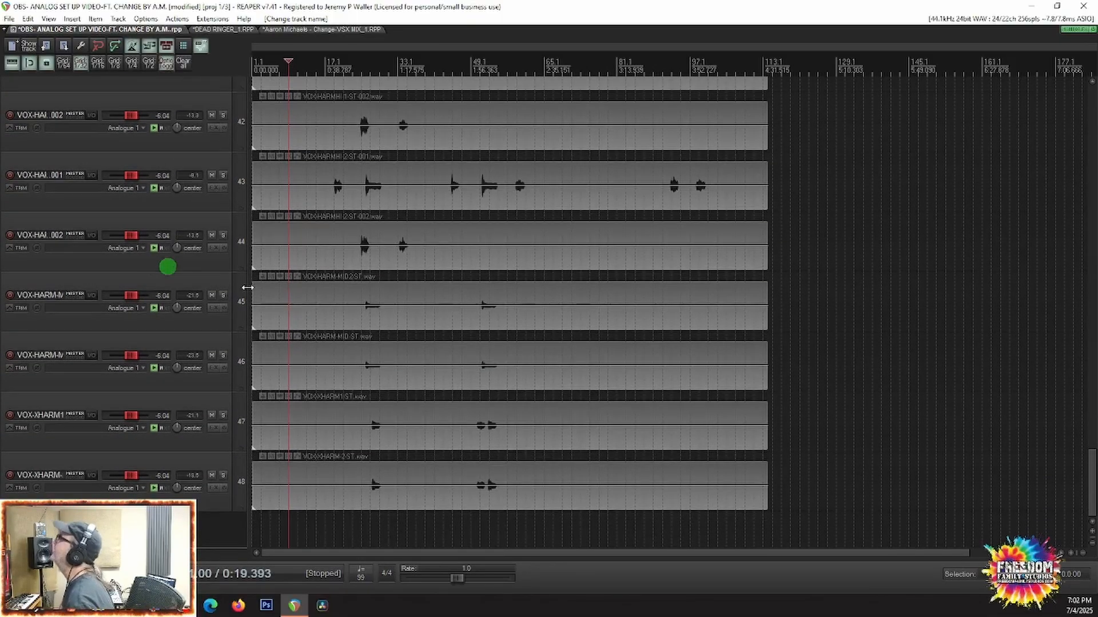
{"action": "left_click", "coordinate": [334, 318]}
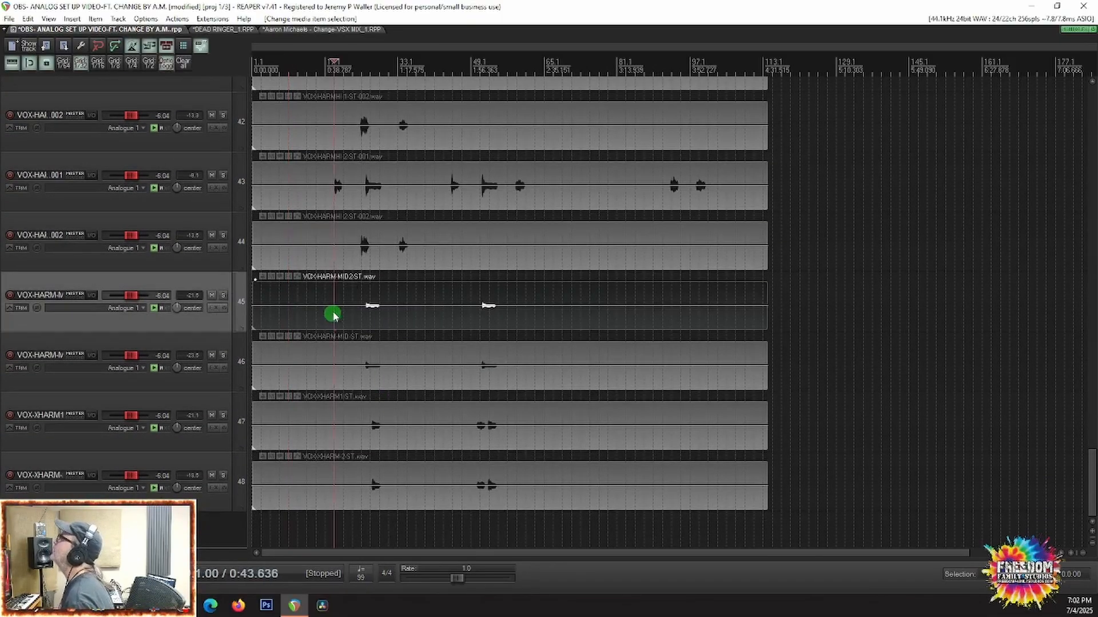
{"action": "left_click", "coordinate": [110, 157]}
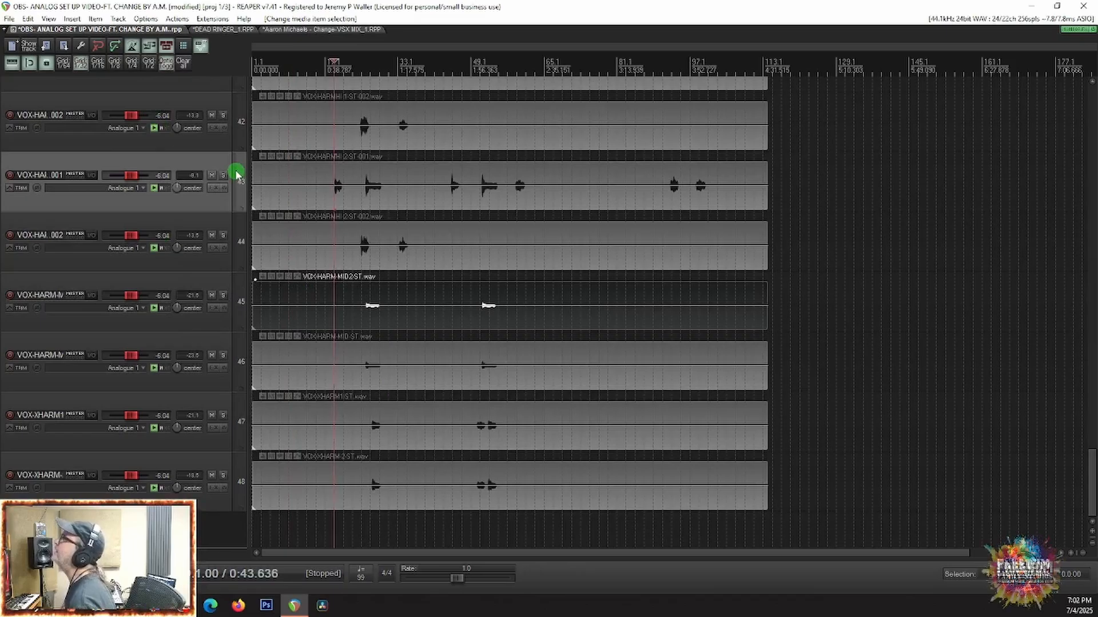
{"action": "left_click", "coordinate": [179, 473], "text": "shift"}
{"action": "left_click", "coordinate": [222, 476]}
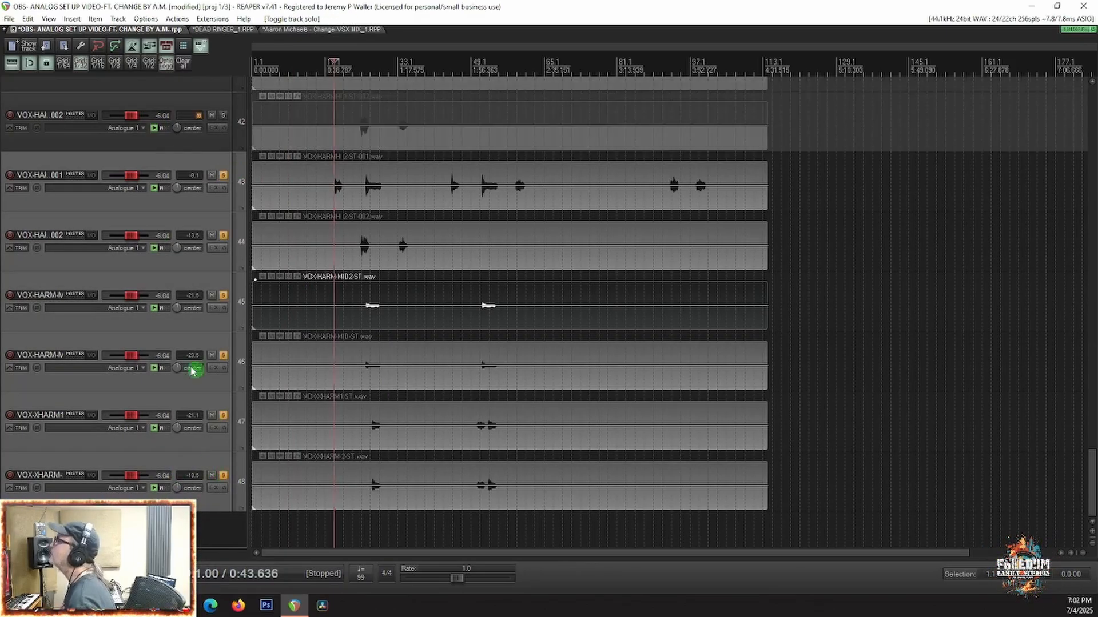
Step: Add V-LO-MONO and vocal harmony tracks 41 and 42 to the soloed group and play from about 0:43
{"action": "scroll", "coordinate": [180, 369], "scroll_direction": "up", "scroll_amount": 3}
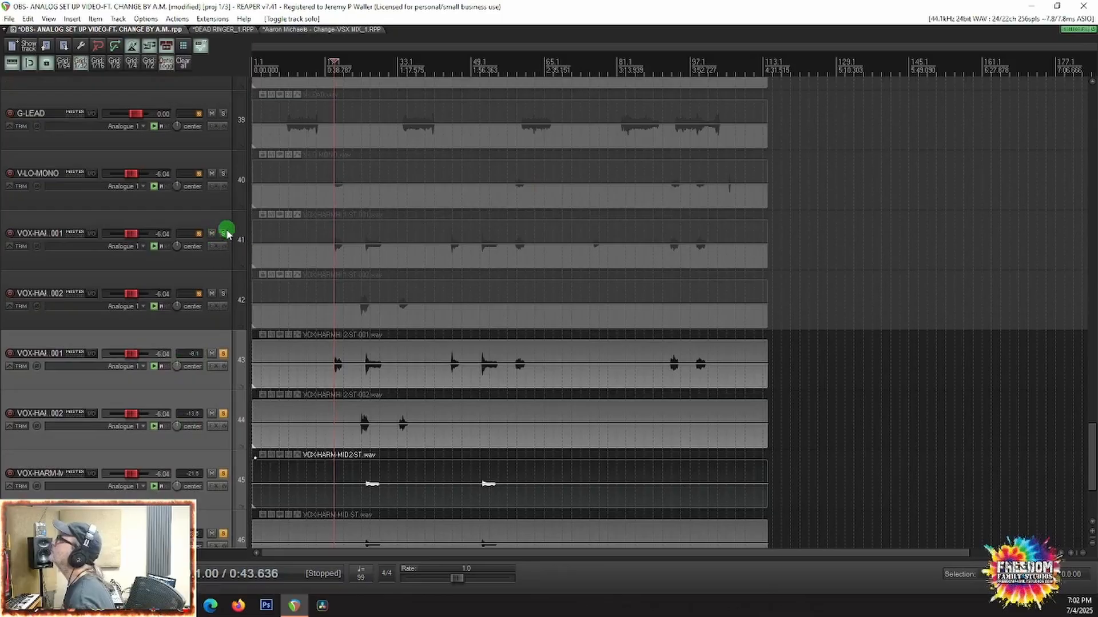
{"action": "left_click", "coordinate": [224, 234]}
{"action": "left_click", "coordinate": [222, 293]}
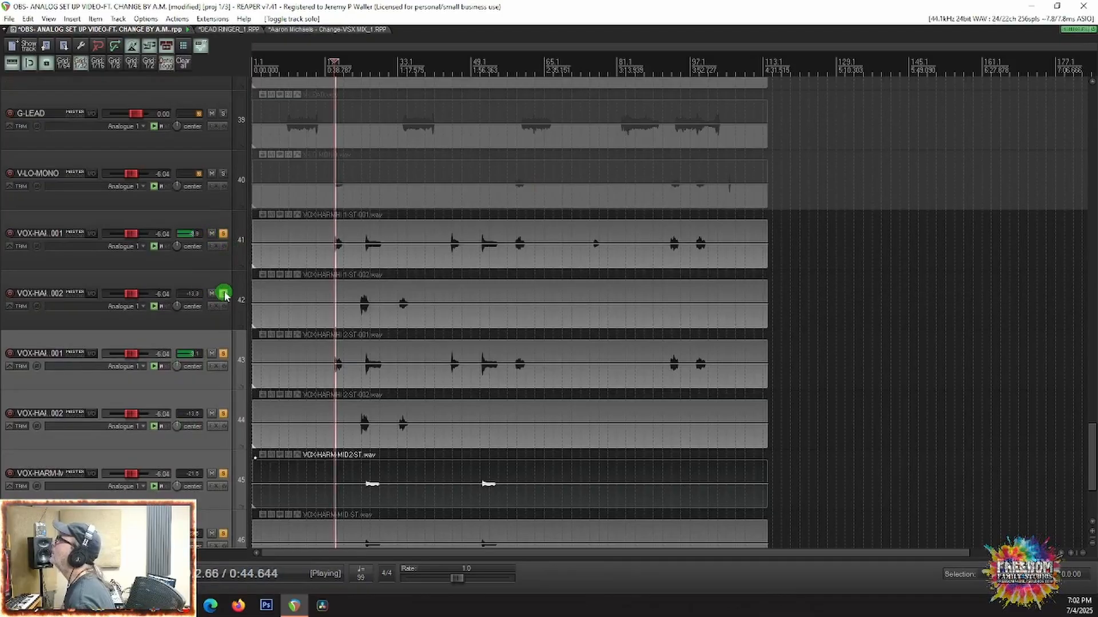
{"action": "left_click", "coordinate": [222, 174]}
{"action": "key", "text": "space"}
Step: Solo LVOX-1, LVOX-DUB and SCREAMS-M as well, and listen to the vocals together from about 0:43
{"action": "scroll", "coordinate": [168, 197], "scroll_direction": "up", "scroll_amount": 3}
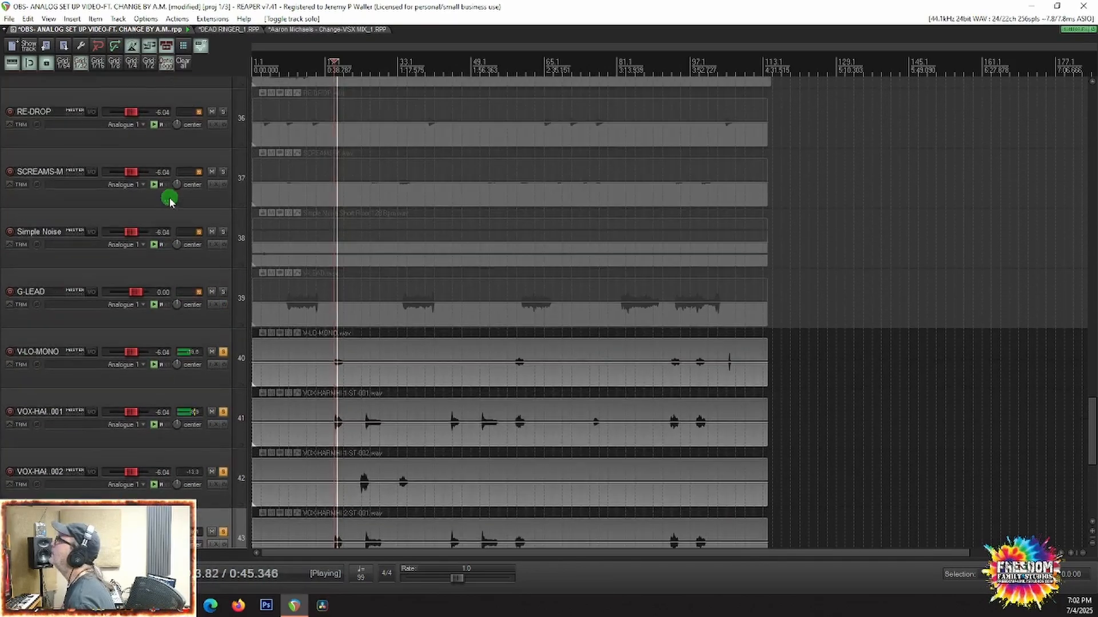
{"action": "scroll", "coordinate": [122, 300], "scroll_direction": "up", "scroll_amount": 5}
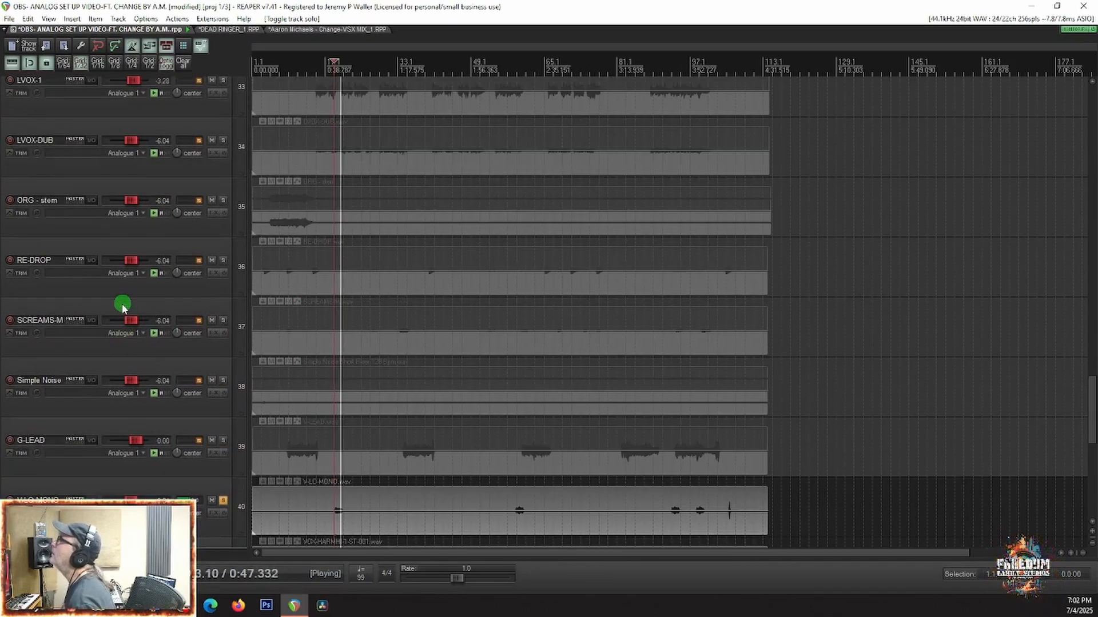
{"action": "scroll", "coordinate": [123, 279], "scroll_direction": "up", "scroll_amount": 3}
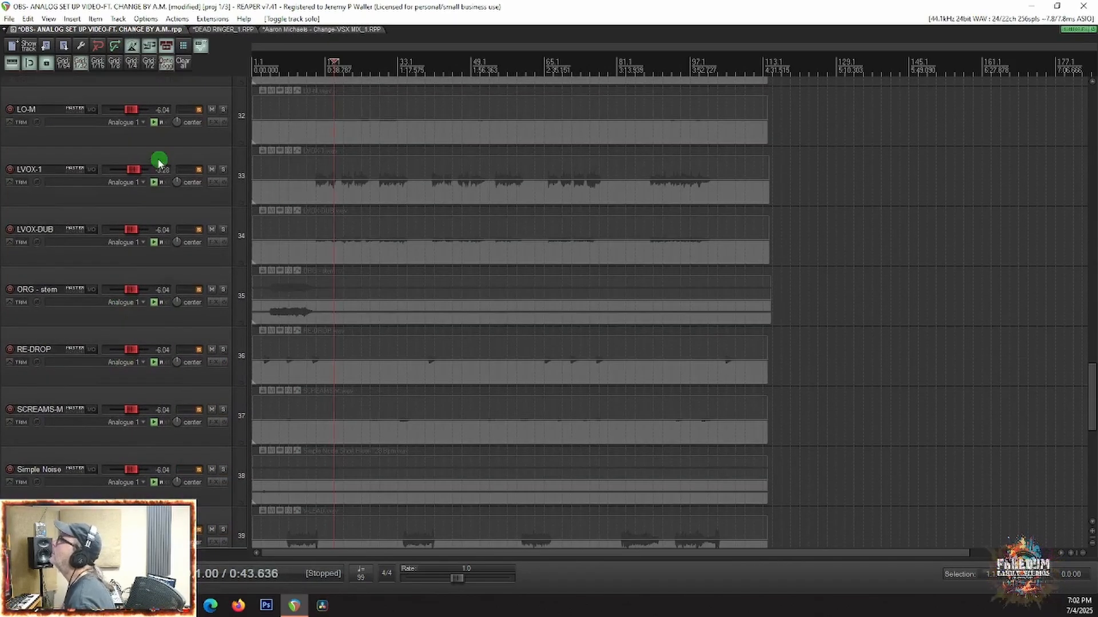
{"action": "left_click", "coordinate": [223, 170]}
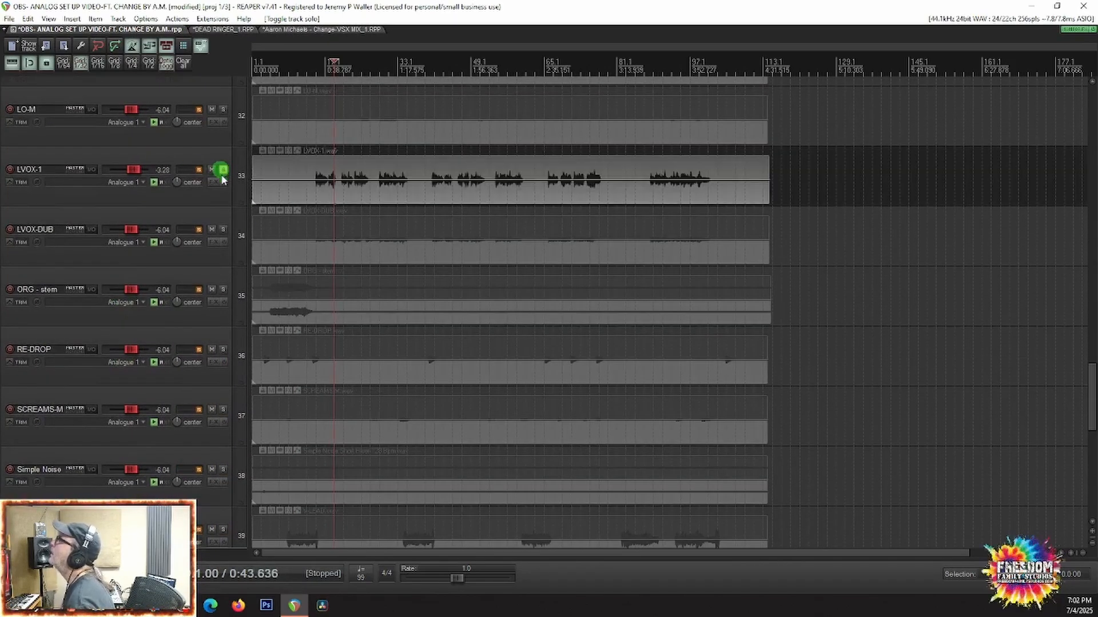
{"action": "left_click", "coordinate": [223, 230]}
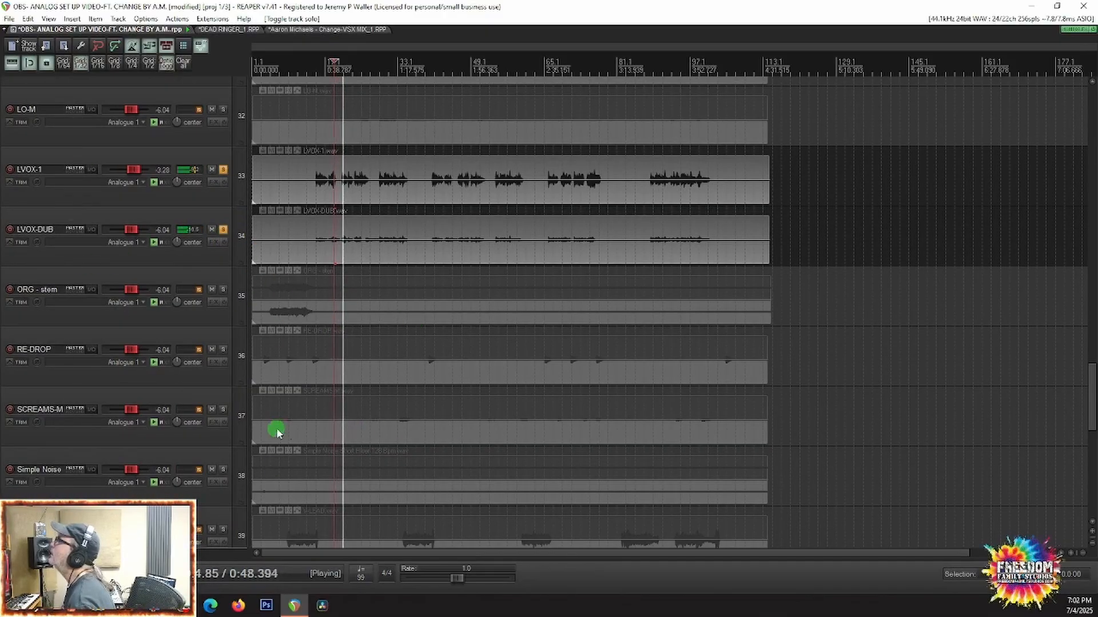
{"action": "left_click", "coordinate": [222, 410]}
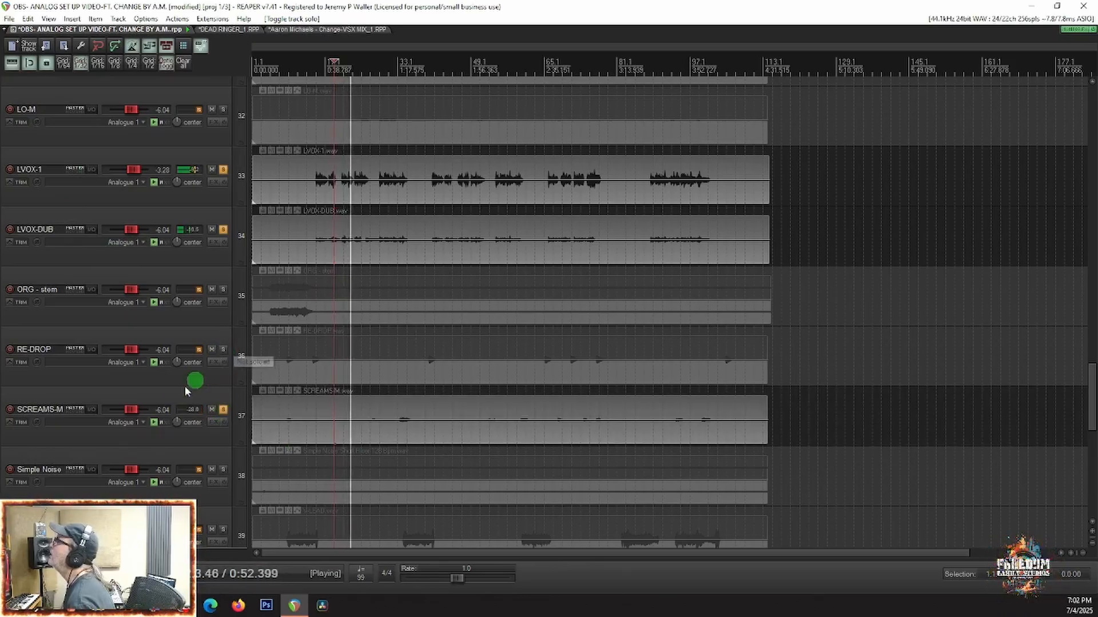
{"action": "scroll", "coordinate": [165, 501], "scroll_direction": "down", "scroll_amount": 1}
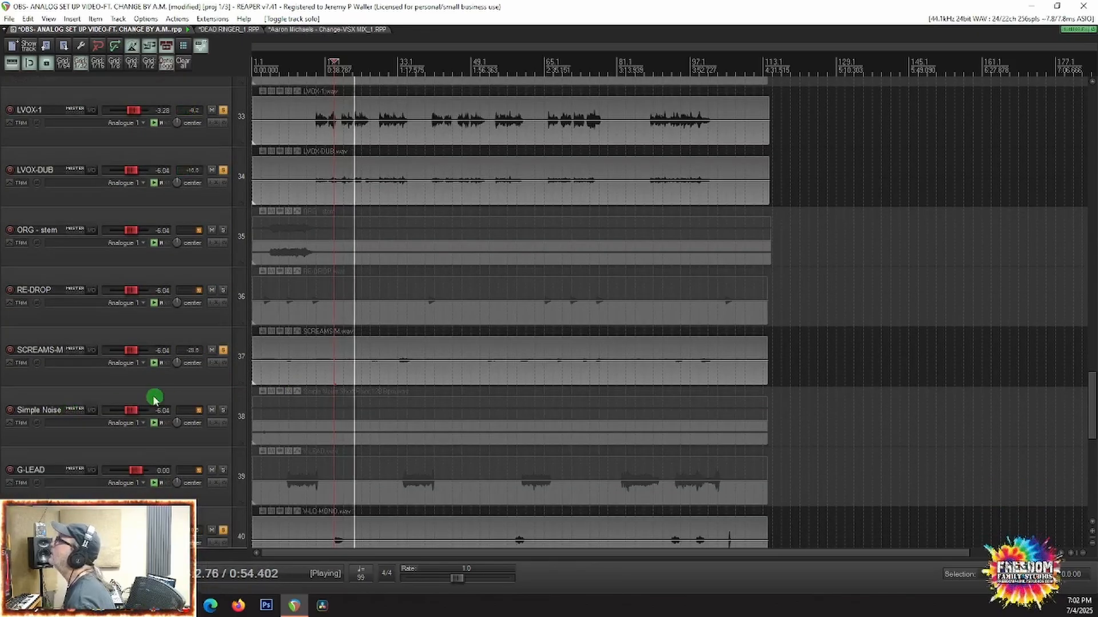
Step: Listen through the rest of the soloed vocals down to track 48, stop playback and unsolo all tracks
{"action": "scroll", "coordinate": [117, 415], "scroll_direction": "down", "scroll_amount": 5}
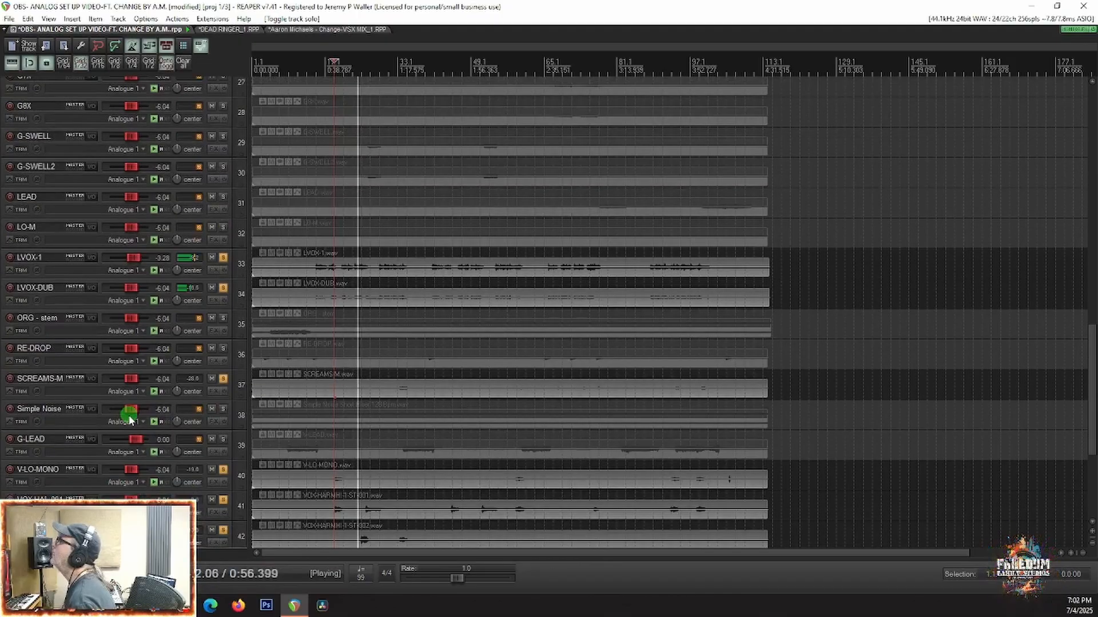
{"action": "scroll", "coordinate": [128, 417], "scroll_direction": "down", "scroll_amount": 2}
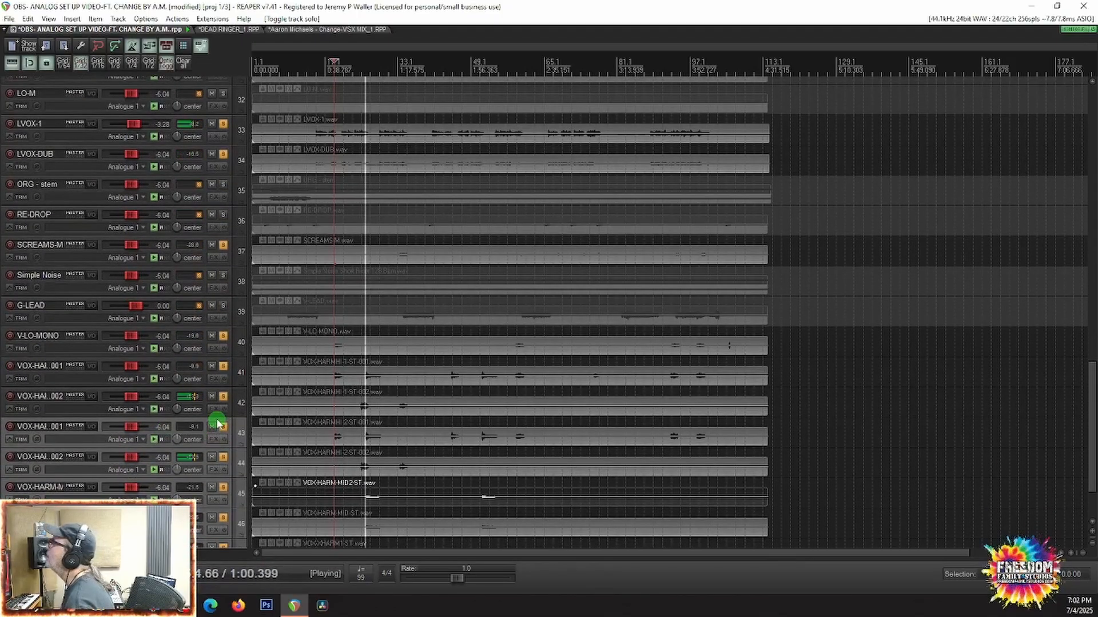
{"action": "scroll", "coordinate": [44, 426], "scroll_direction": "down", "scroll_amount": 2}
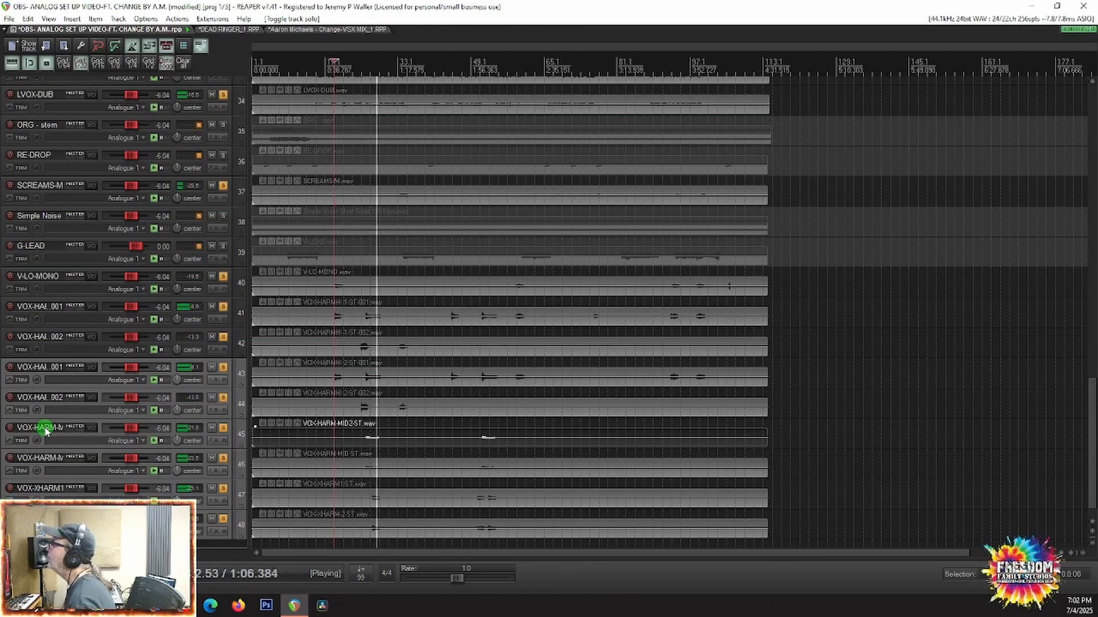
{"action": "key", "text": "space"}
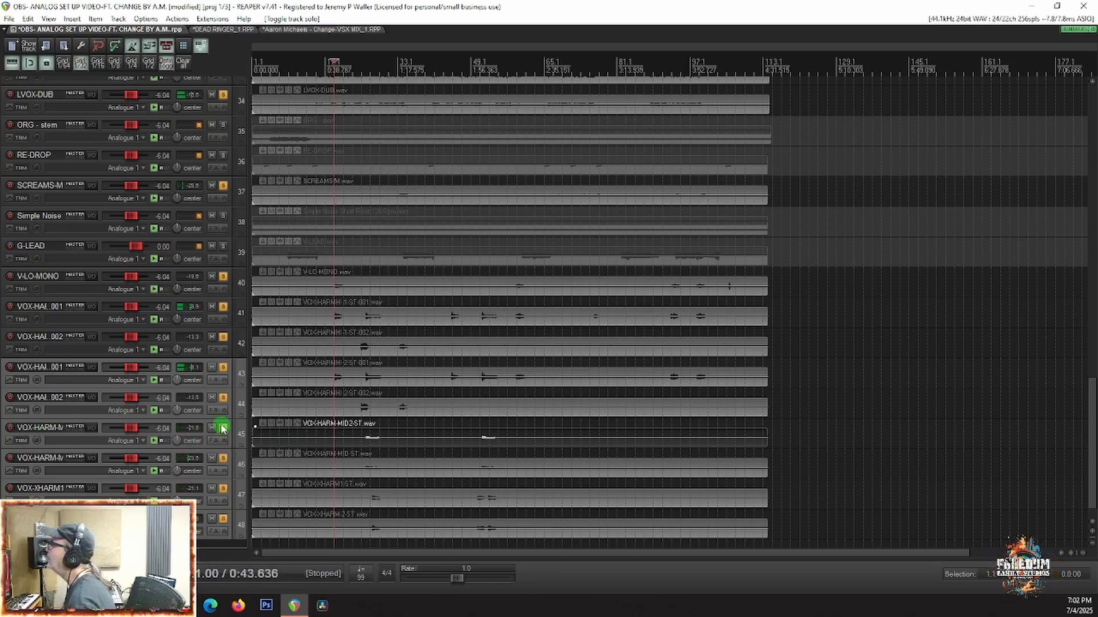
{"action": "right_click", "coordinate": [222, 429]}
{"action": "left_click", "coordinate": [246, 463]}
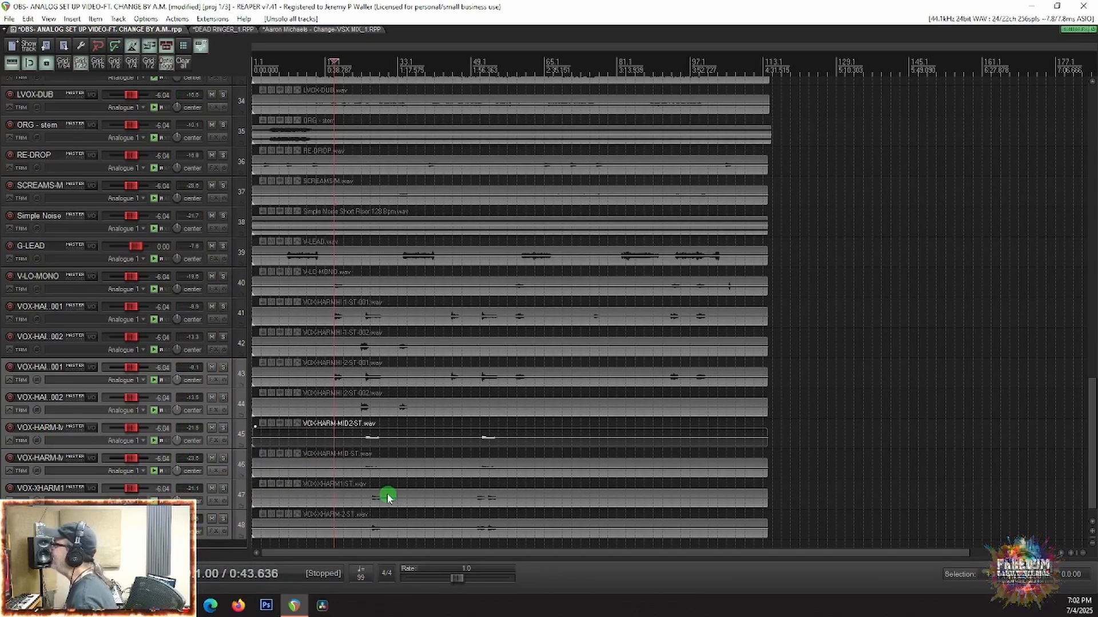
Step: Look over the stems from the vocal harmonies up to BASS1 and play the full mix from the start of the song
{"action": "scroll", "coordinate": [387, 498], "scroll_direction": "down", "scroll_amount": 3}
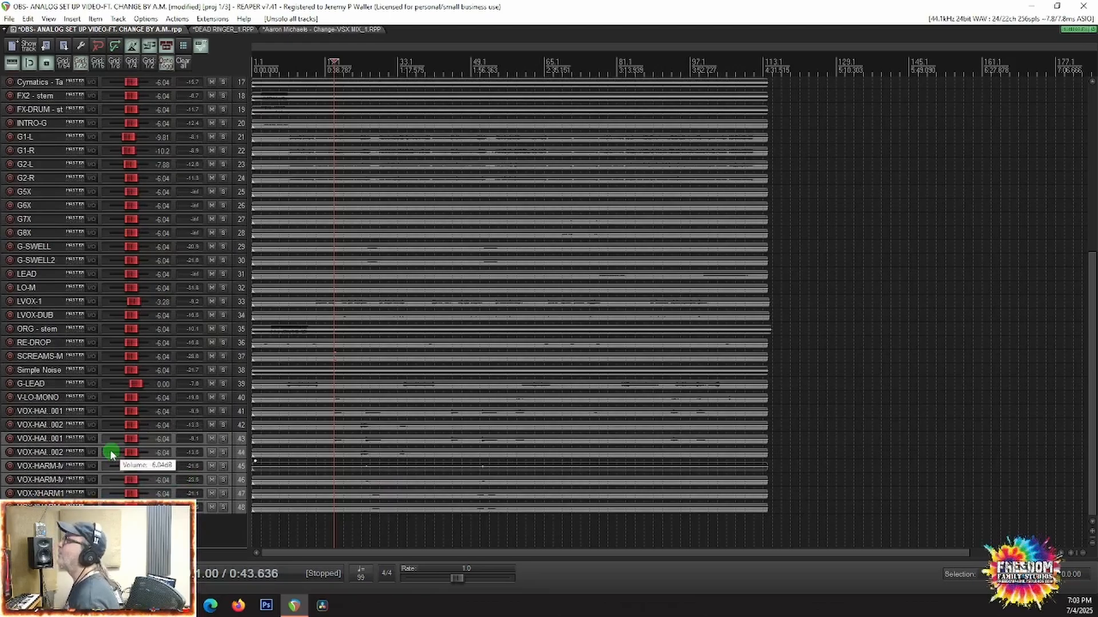
{"action": "scroll", "coordinate": [110, 452], "scroll_direction": "up", "scroll_amount": 3}
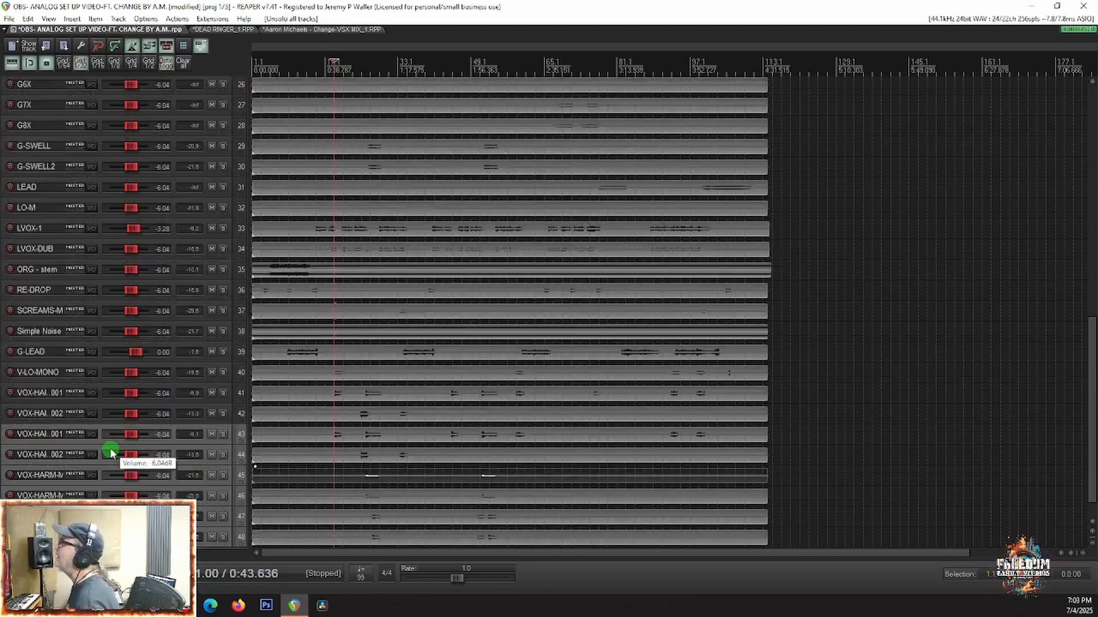
{"action": "scroll", "coordinate": [110, 451], "scroll_direction": "up", "scroll_amount": 4}
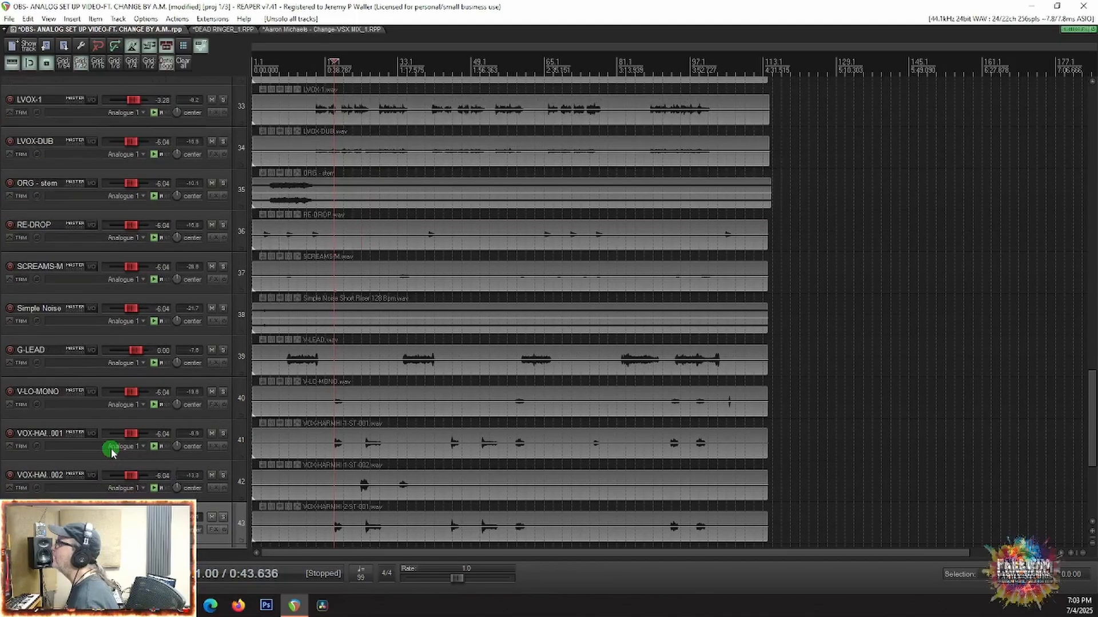
{"action": "scroll", "coordinate": [111, 450], "scroll_direction": "up", "scroll_amount": 5}
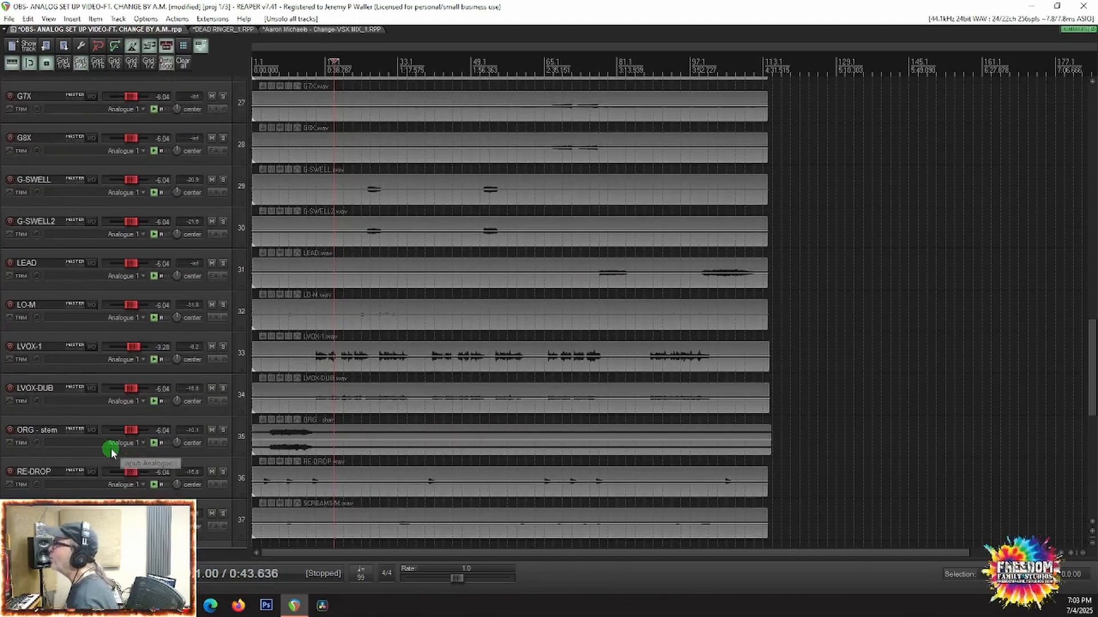
{"action": "scroll", "coordinate": [111, 448], "scroll_direction": "up", "scroll_amount": 4}
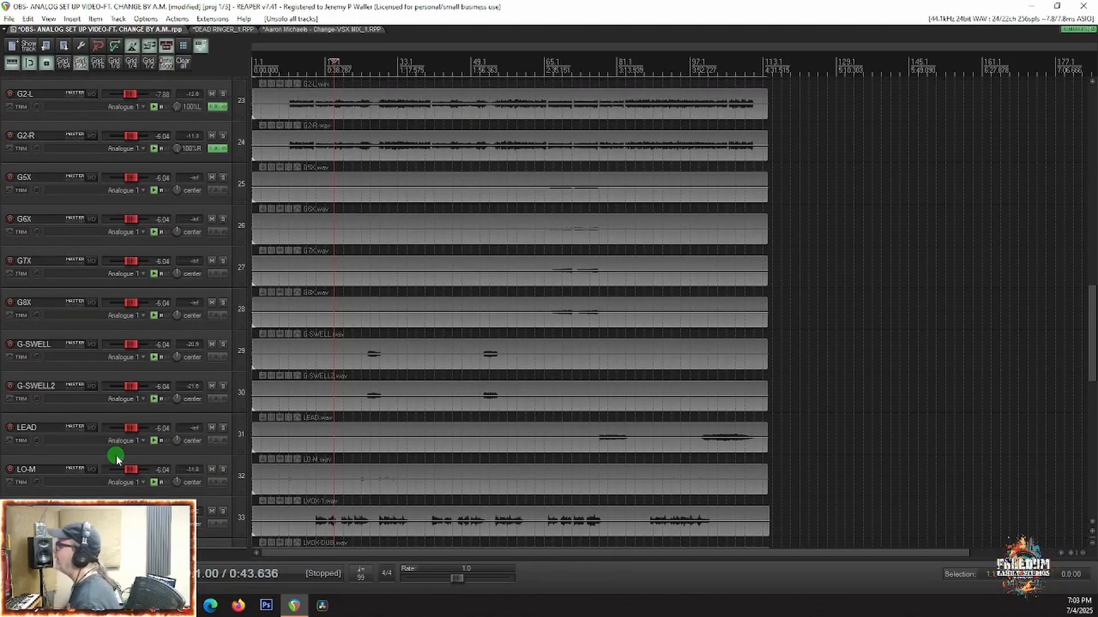
{"action": "scroll", "coordinate": [116, 456], "scroll_direction": "up", "scroll_amount": 5}
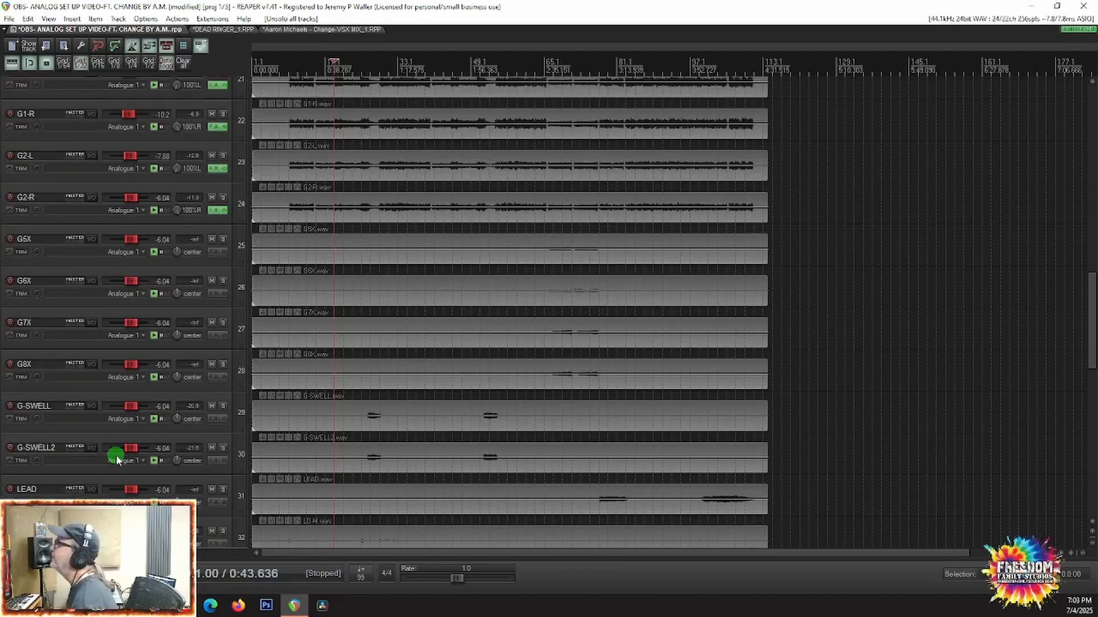
{"action": "scroll", "coordinate": [117, 458], "scroll_direction": "up", "scroll_amount": 7}
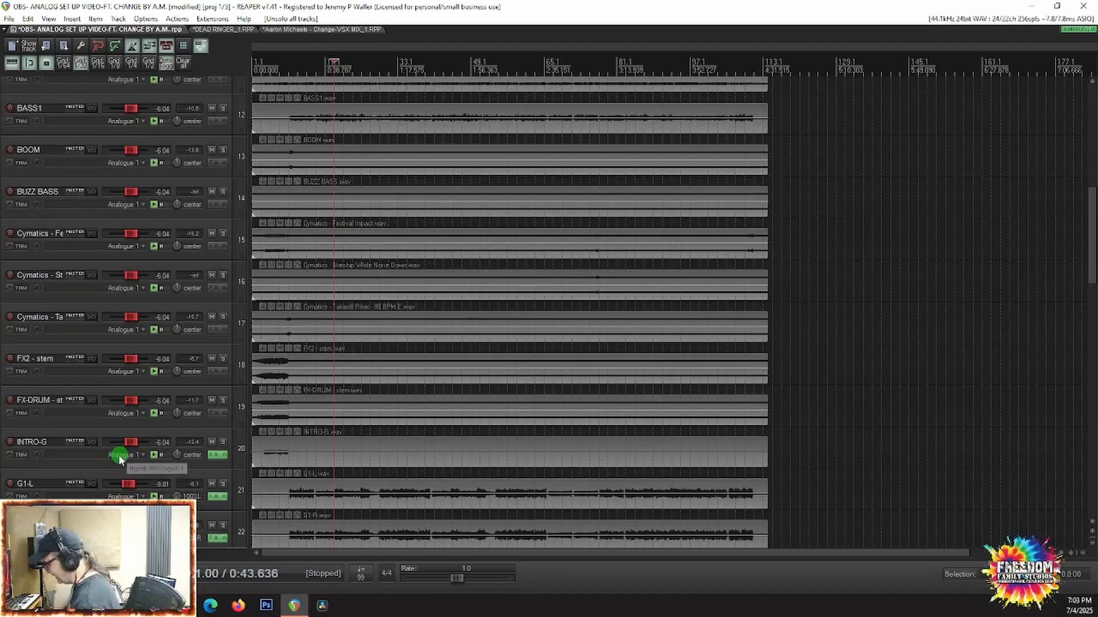
{"action": "key", "text": "Home"}
{"action": "key", "text": "space"}
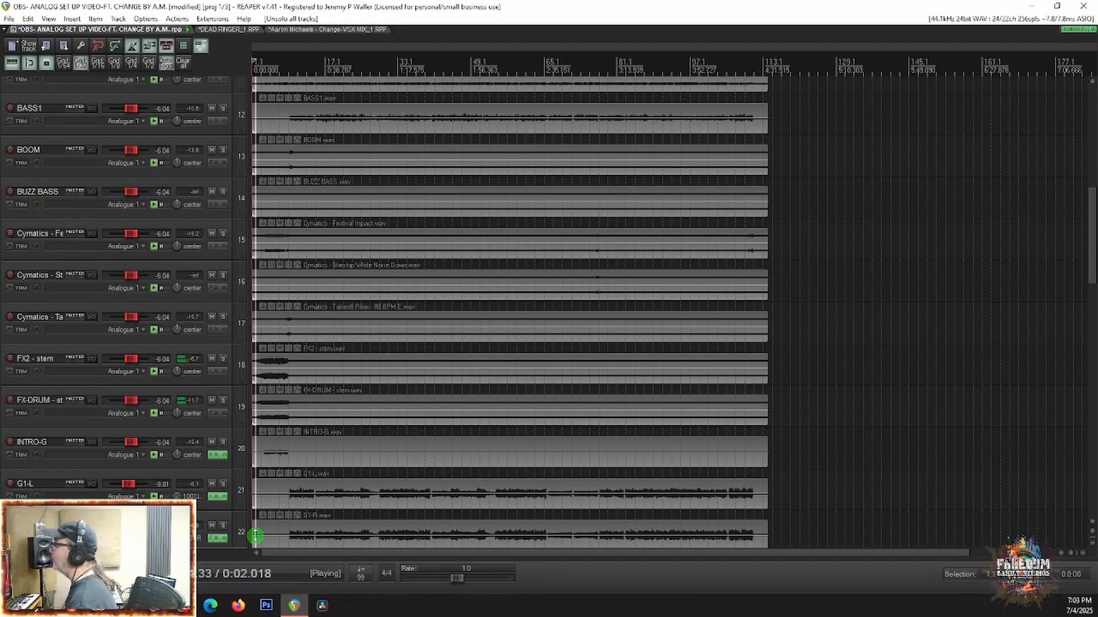
Step: In the mixer, lower the ORG stem to -8.15 dB, FX-DRUM to -12.7 dB and INTRO-G to -10.3 dB
{"action": "key", "text": "ctrl+m"}
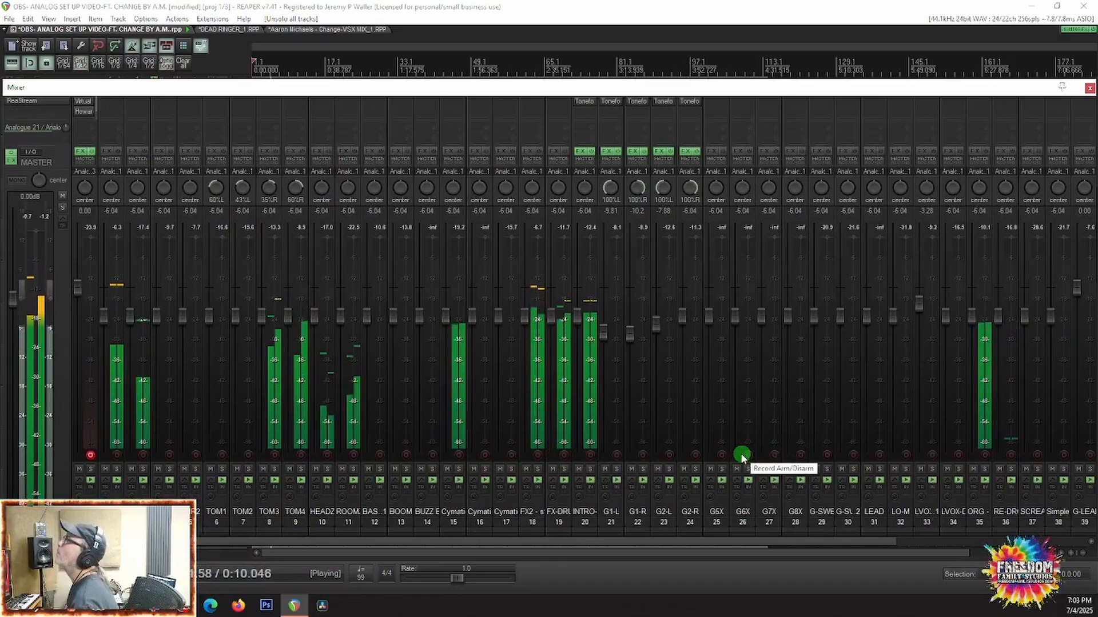
{"action": "scroll", "coordinate": [741, 454], "scroll_direction": "right", "scroll_amount": 9}
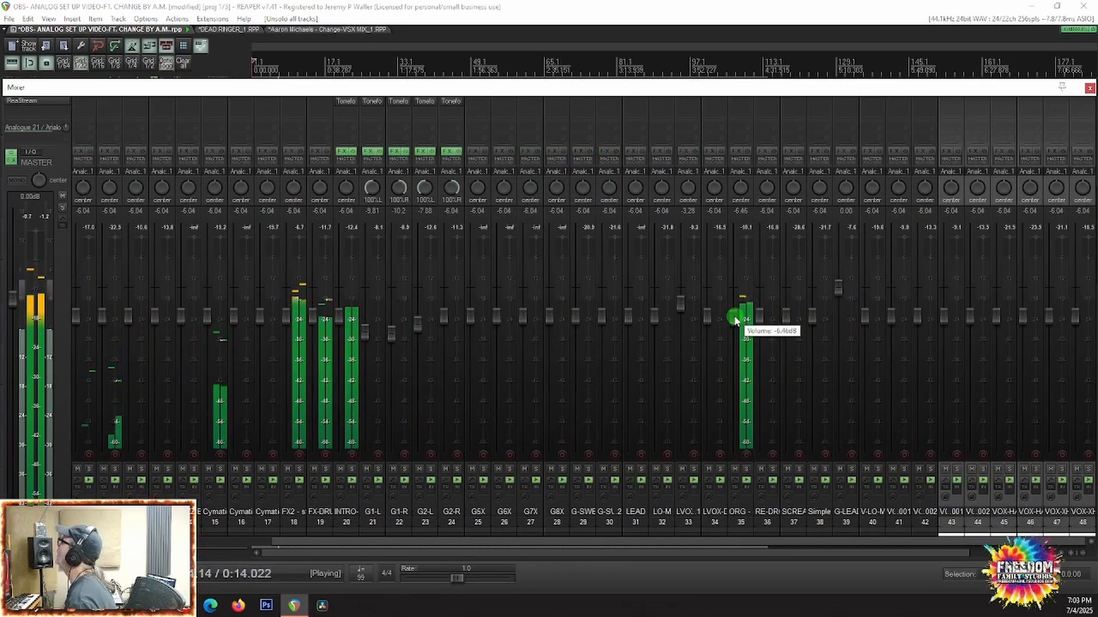
{"action": "left_click_drag", "start_coordinate": [734, 320], "coordinate": [735, 325]}
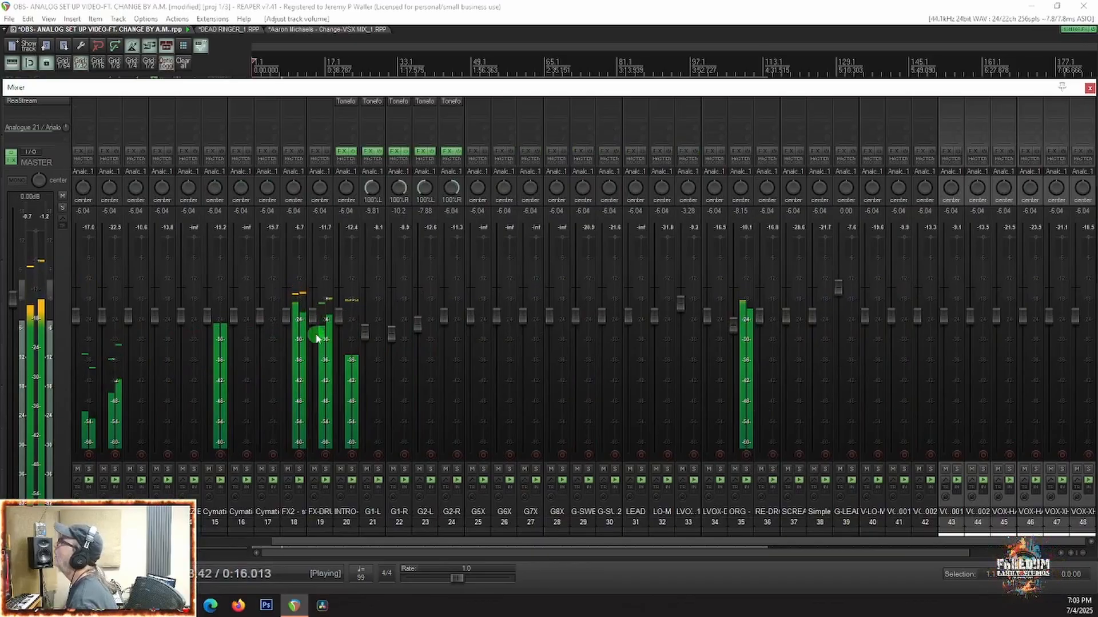
{"action": "left_click_drag", "start_coordinate": [315, 318], "coordinate": [344, 341]}
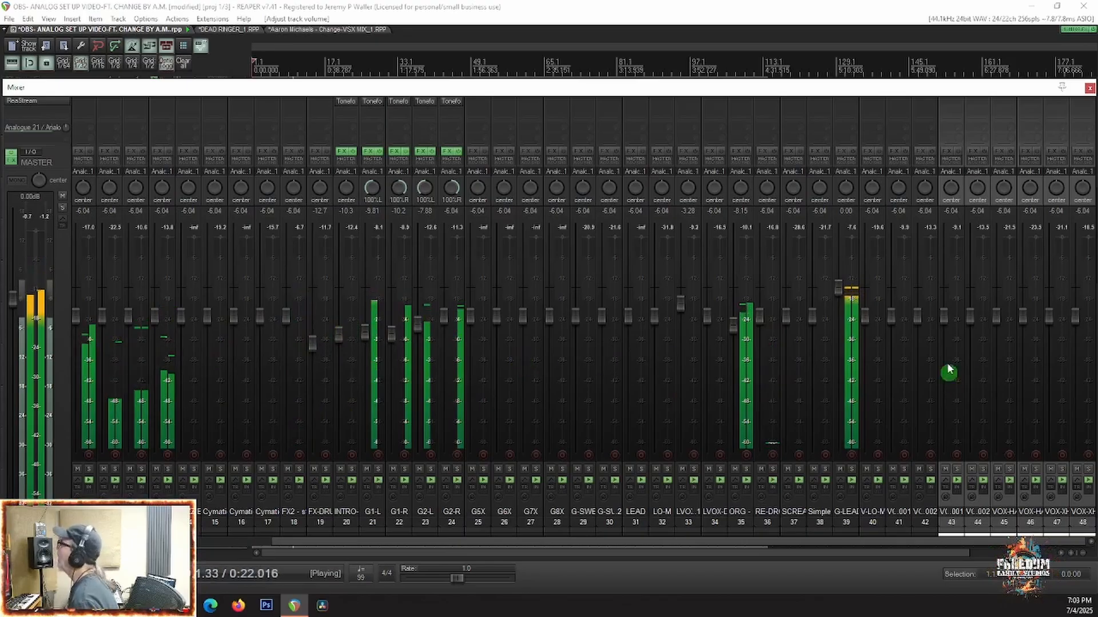
Step: Lower G-LEAD to -3.14 dB, the ORG stem to -10.3 dB and BASS1 to -6.46 dB during playback
{"action": "left_click_drag", "start_coordinate": [834, 304], "coordinate": [836, 314]}
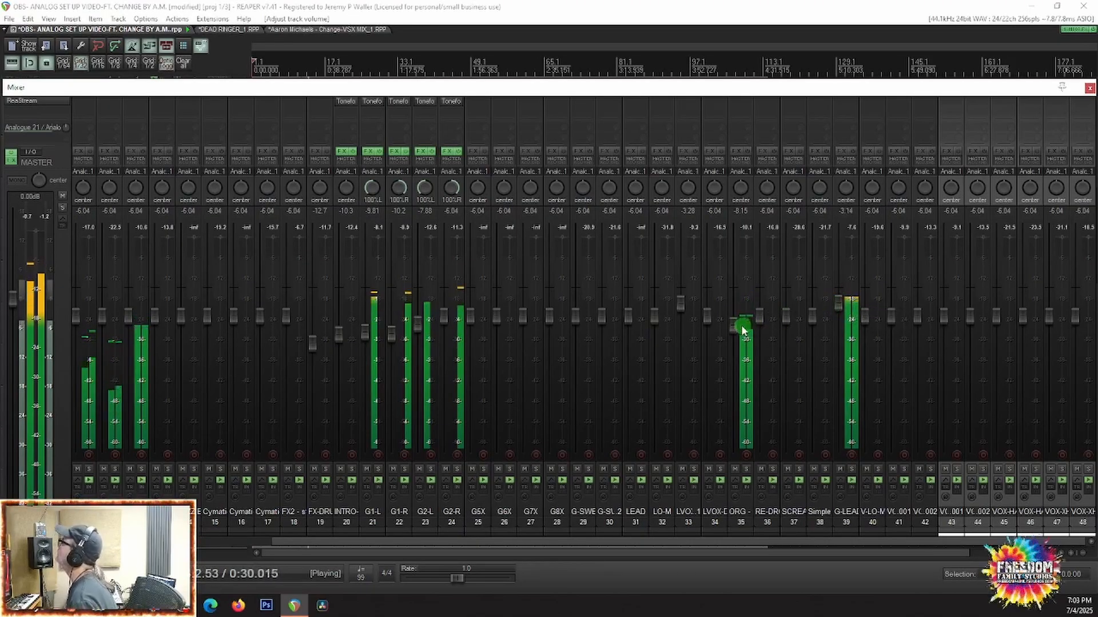
{"action": "scroll", "coordinate": [512, 460], "scroll_direction": "left", "scroll_amount": 7}
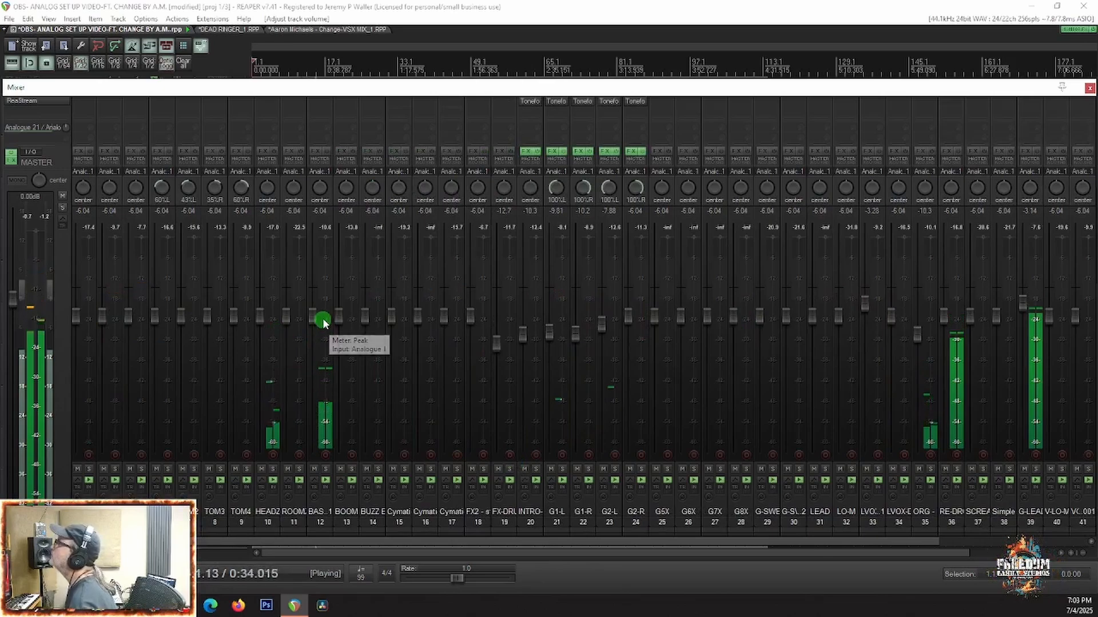
{"action": "left_click_drag", "start_coordinate": [312, 319], "coordinate": [310, 317]}
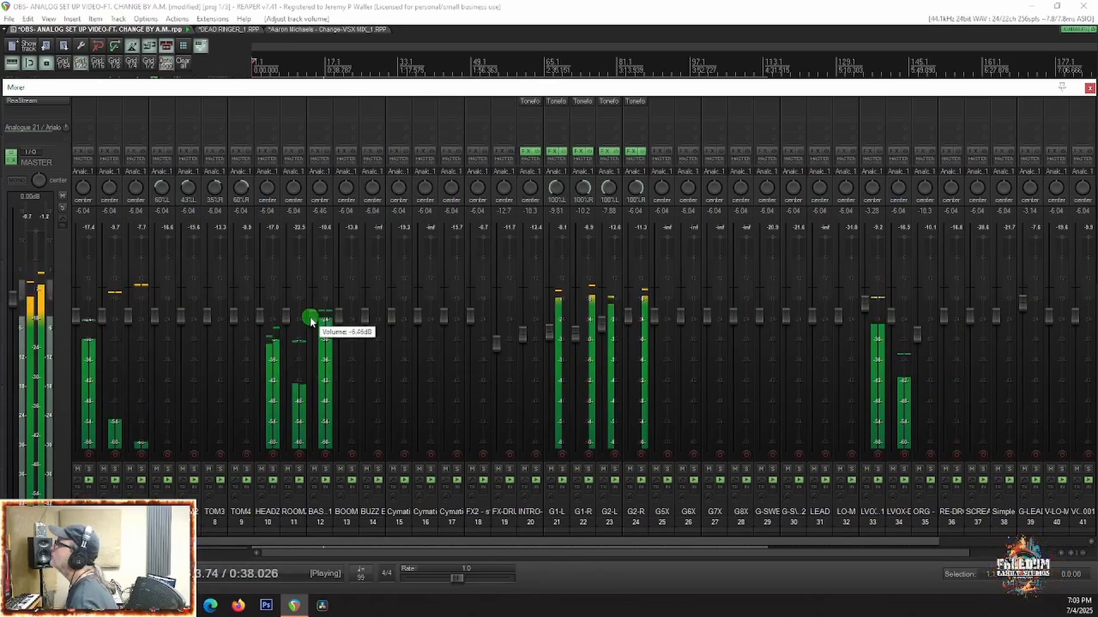
Step: Raise track 4 to -3.43 dB, track 10 to -5.12 dB and BASS1 to -5.17 dB
{"action": "scroll", "coordinate": [231, 479], "scroll_direction": "up", "scroll_amount": 2}
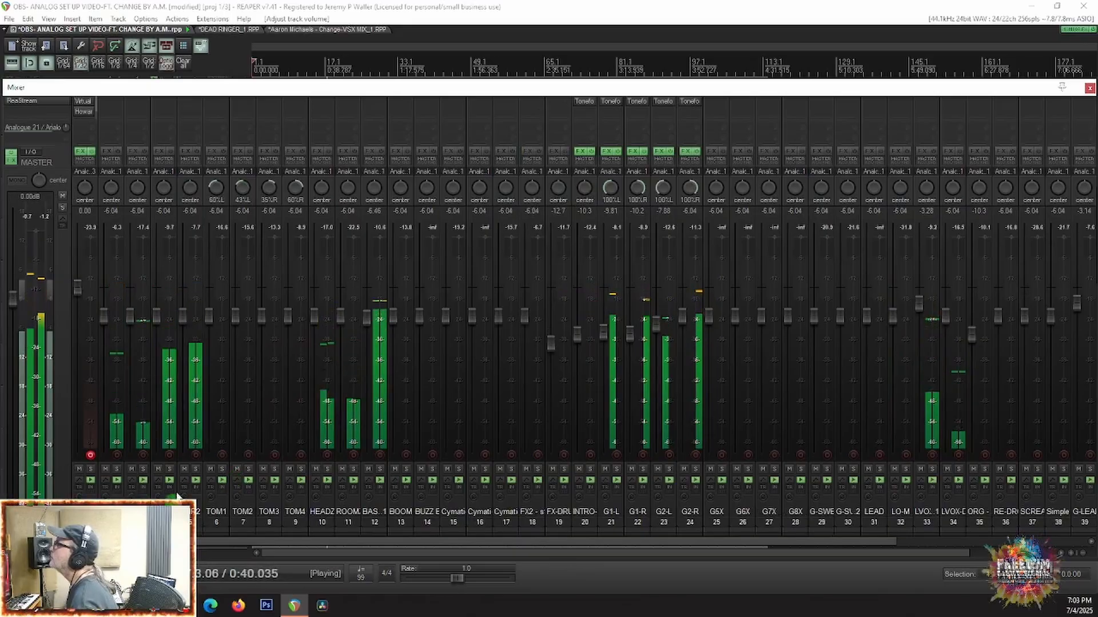
{"action": "left_click_drag", "start_coordinate": [156, 315], "coordinate": [156, 301]}
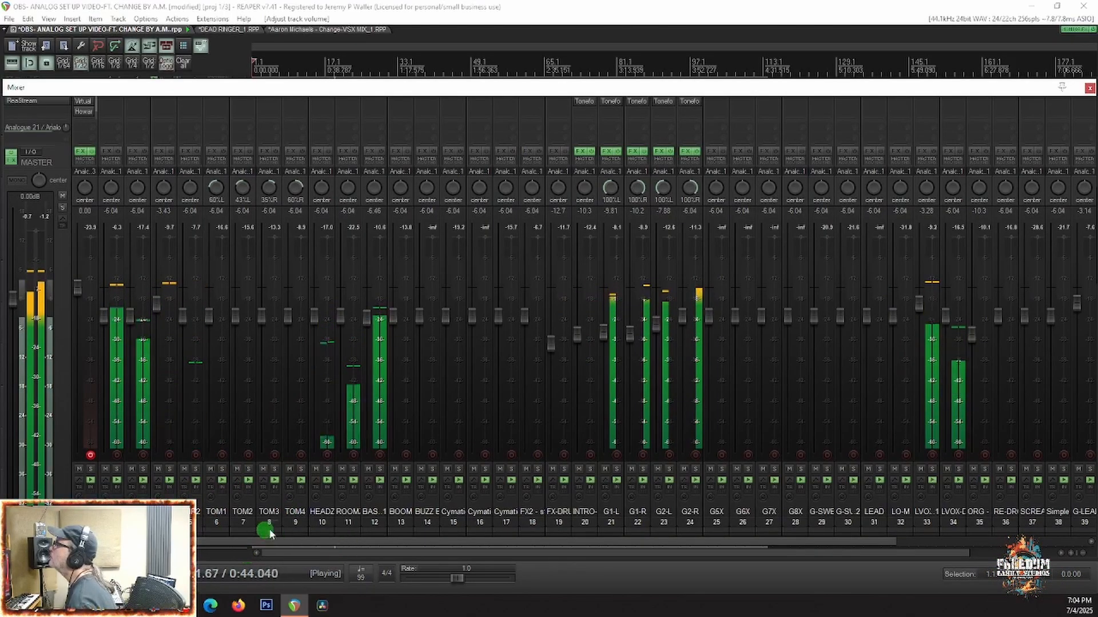
{"action": "double_click", "coordinate": [314, 316]}
{"action": "left_click_drag", "start_coordinate": [316, 289], "coordinate": [367, 318]}
Step: Solo BASS1, add the Bassforge Hellraiser plug-in with the Brute Boy preset, turn down its output, close it and unsolo the track
{"action": "left_click", "coordinate": [380, 479]}
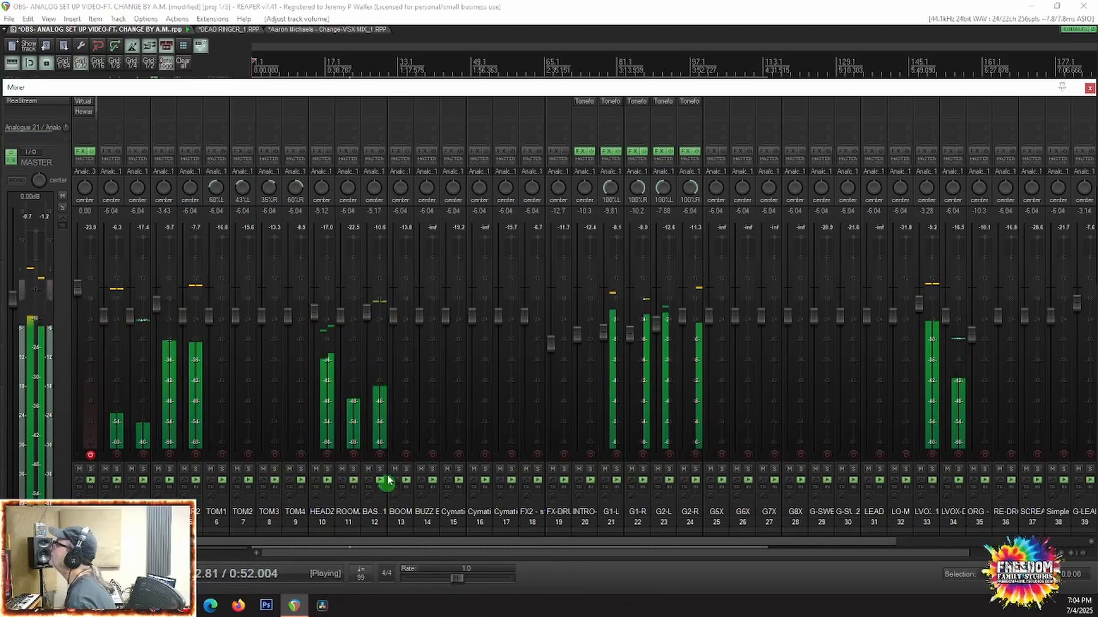
{"action": "left_click", "coordinate": [380, 470]}
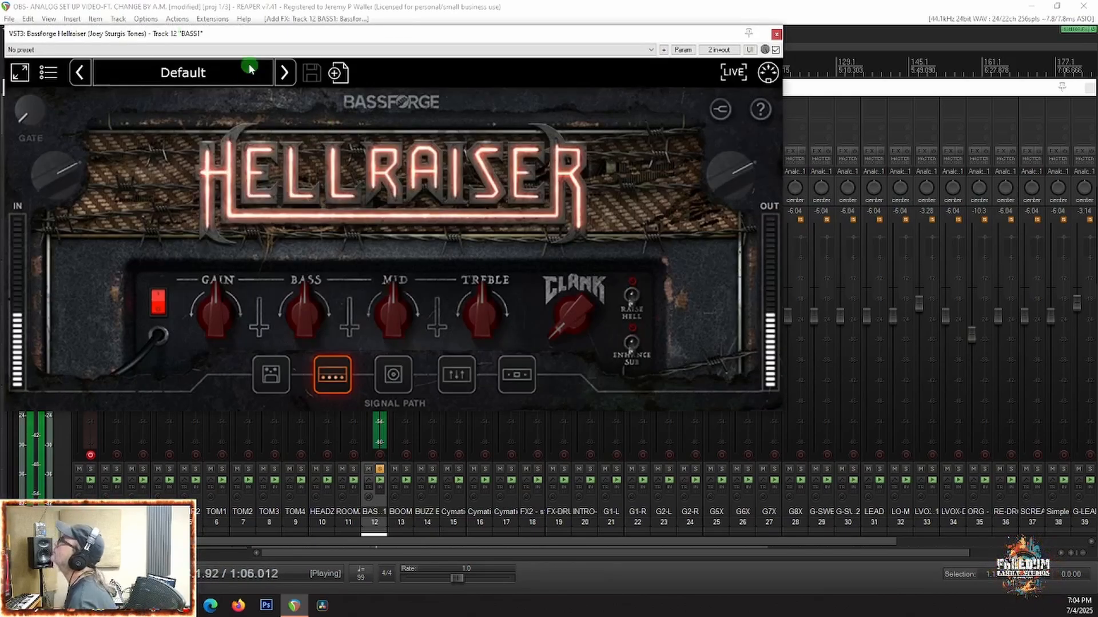
{"action": "left_click", "coordinate": [283, 72]}
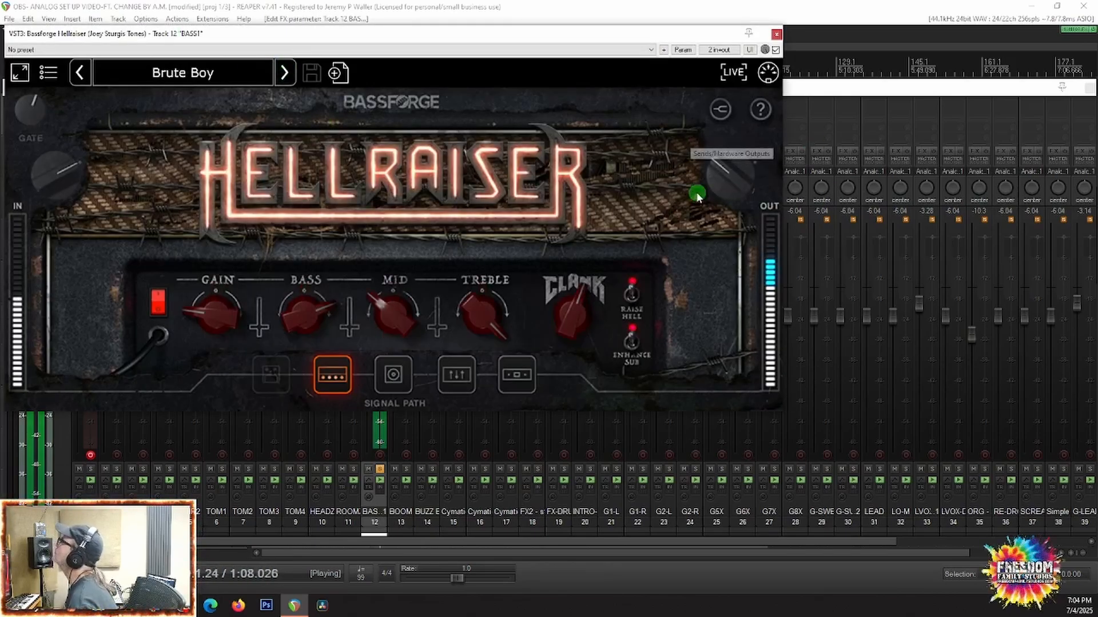
{"action": "mouse_move", "coordinate": [728, 184]}
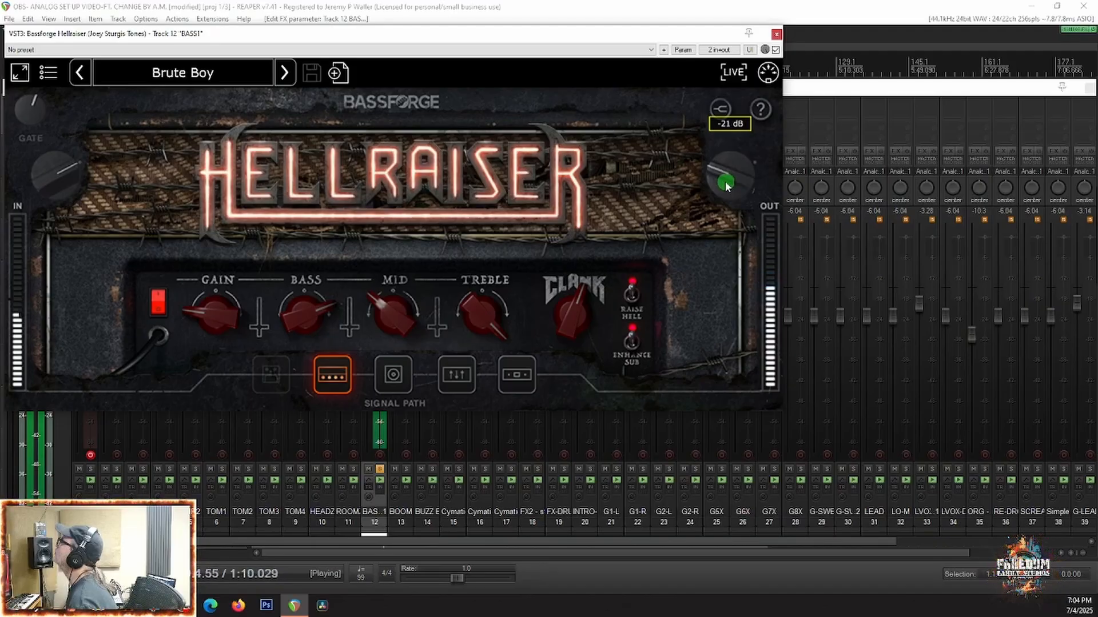
{"action": "left_click", "coordinate": [775, 34]}
{"action": "left_click", "coordinate": [379, 470]}
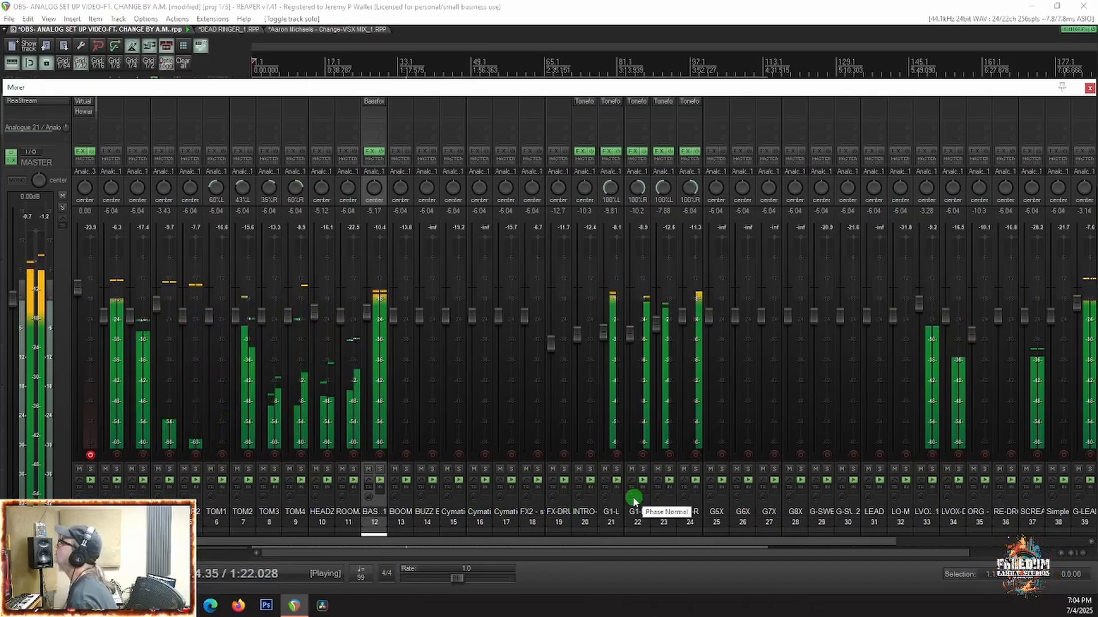
Step: Select the BUZZ BASS track, hide the mixer and examine the enlarged waveforms of BUZZ BASS and the neighbouring Cymatics tracks
{"action": "left_click", "coordinate": [430, 505]}
{"action": "key", "text": "ctrl+m"}
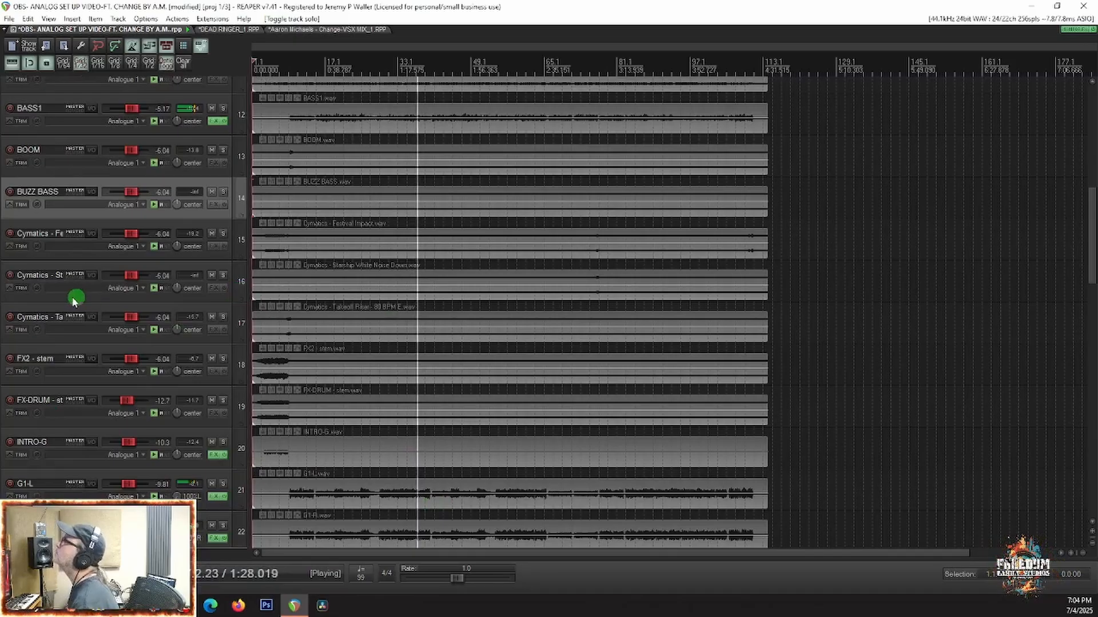
{"action": "scroll", "coordinate": [505, 209], "scroll_direction": "down", "scroll_amount": 2}
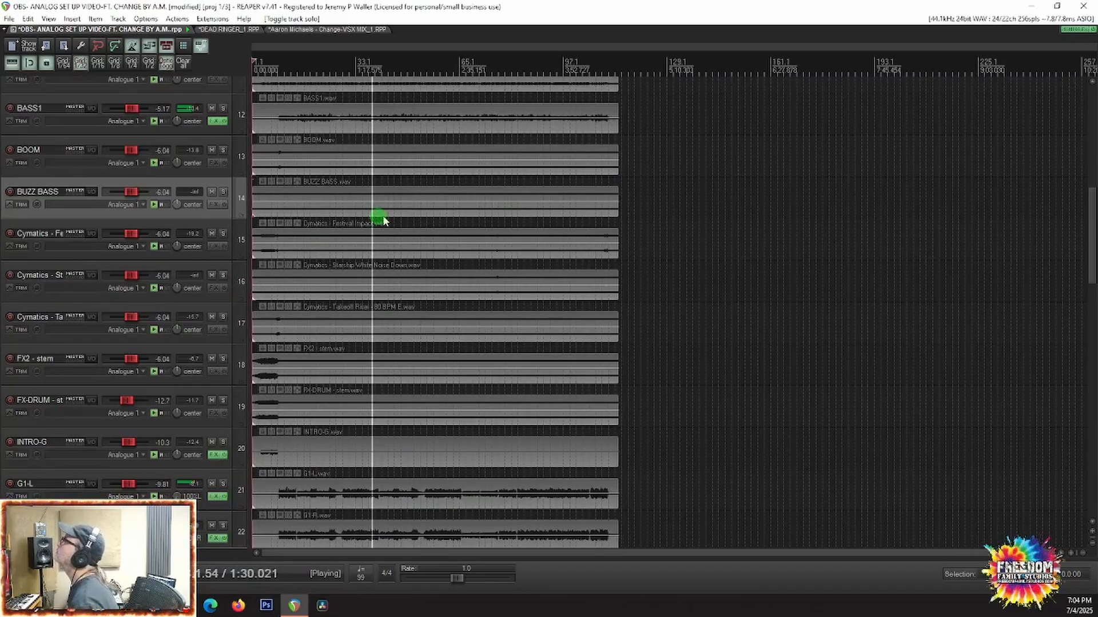
{"action": "scroll", "coordinate": [383, 221], "scroll_direction": "up", "scroll_amount": 3}
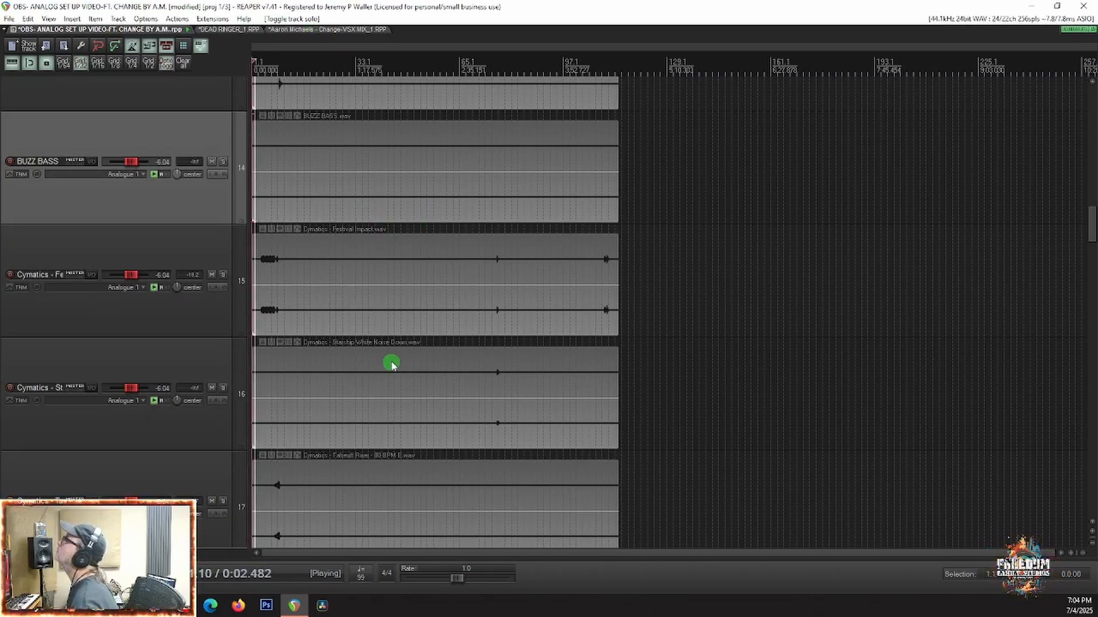
{"action": "scroll", "coordinate": [312, 274], "scroll_direction": "down", "scroll_amount": 1}
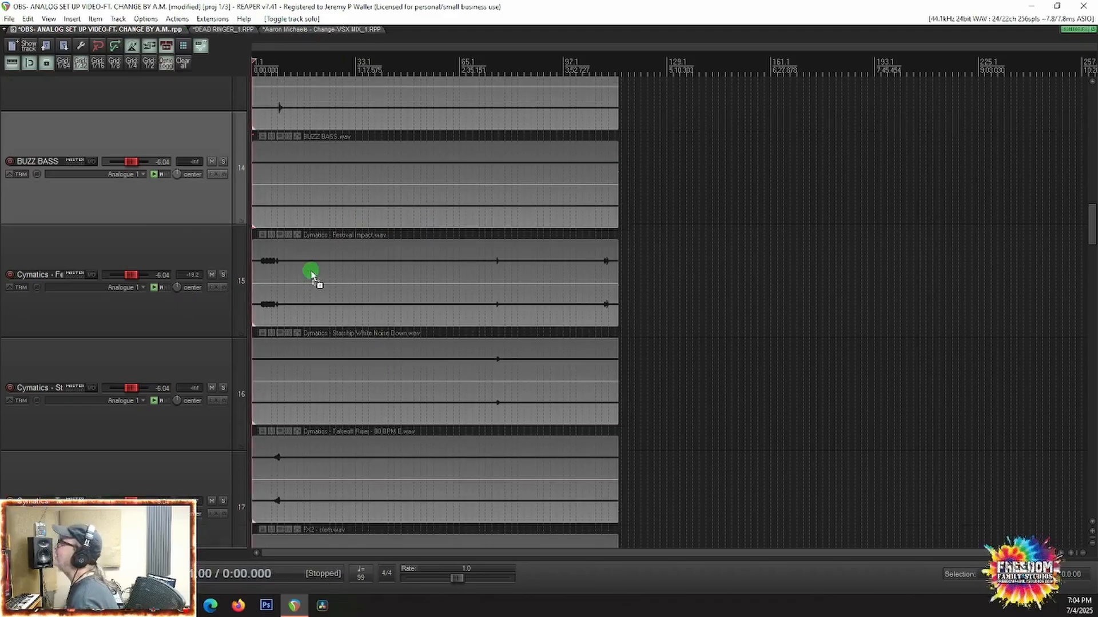
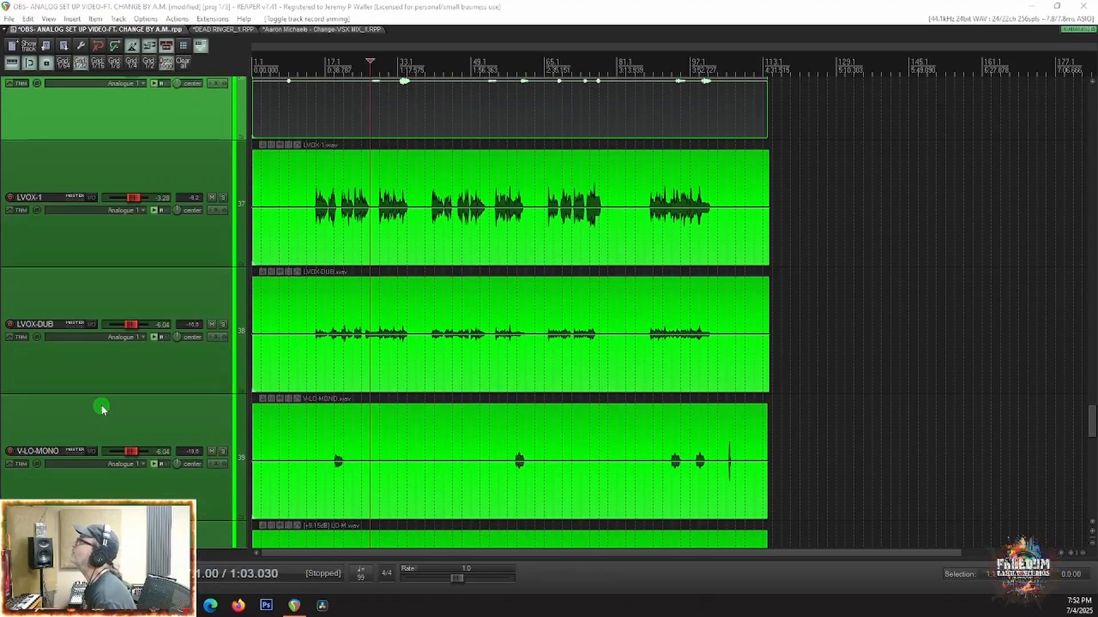
Step: Trim the start of the SCREAMS-M item to about 0:14.5, just before the first scream
{"action": "scroll", "coordinate": [101, 404], "scroll_direction": "up", "scroll_amount": 5}
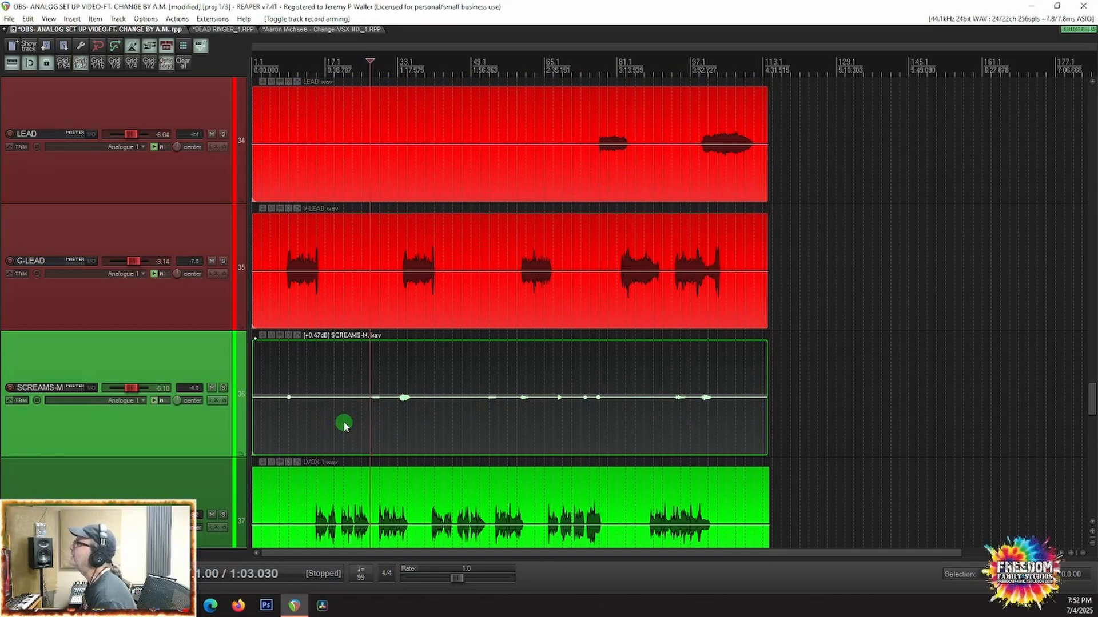
{"action": "scroll", "coordinate": [343, 425], "scroll_direction": "up", "scroll_amount": 3}
{"action": "scroll", "coordinate": [343, 422], "scroll_direction": "up", "scroll_amount": 3}
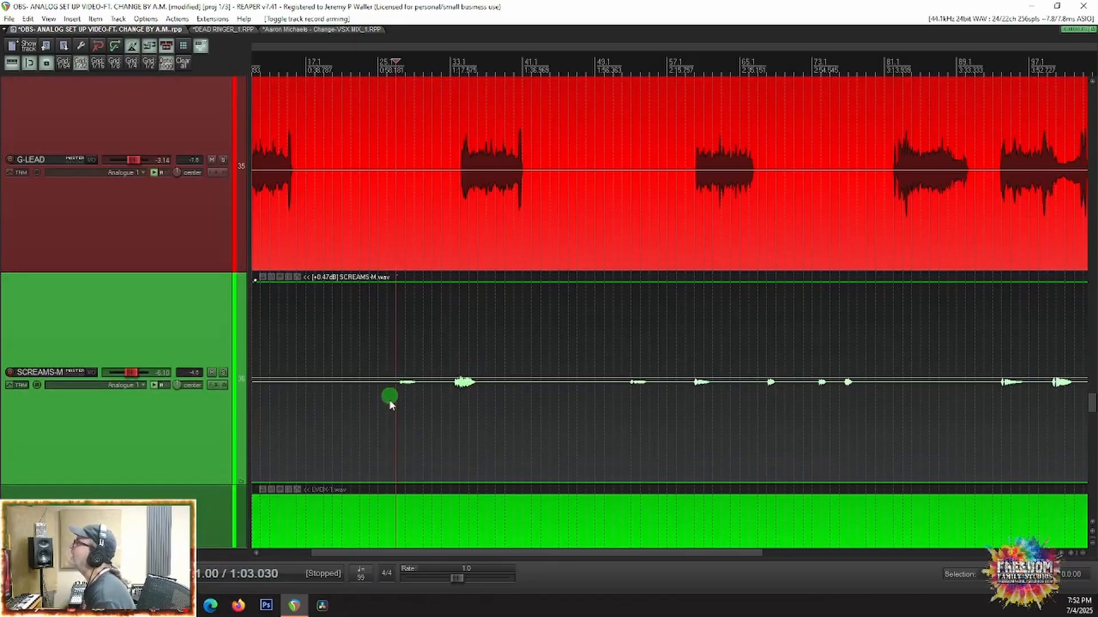
{"action": "scroll", "coordinate": [404, 424], "scroll_direction": "down", "scroll_amount": 3}
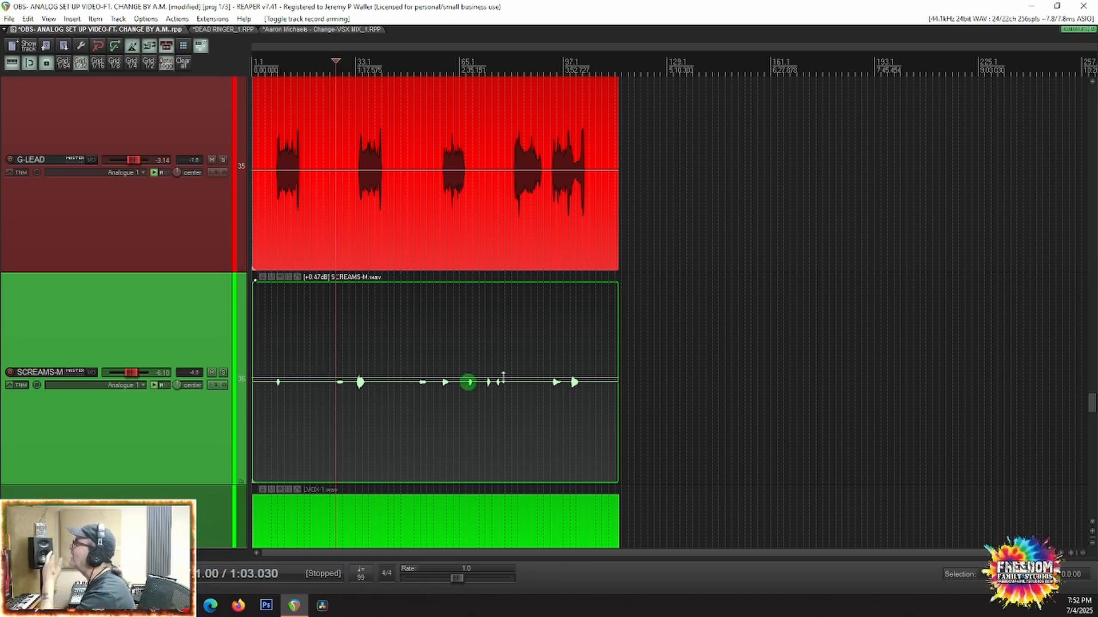
{"action": "scroll", "coordinate": [382, 406], "scroll_direction": "up", "scroll_amount": 5}
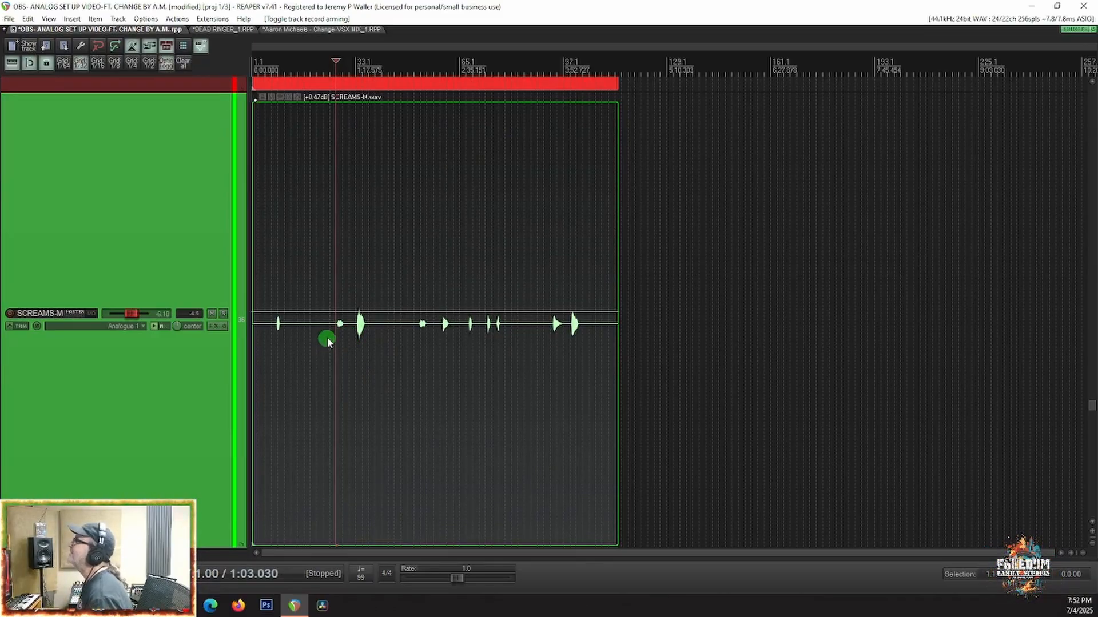
{"action": "left_click", "coordinate": [271, 334]}
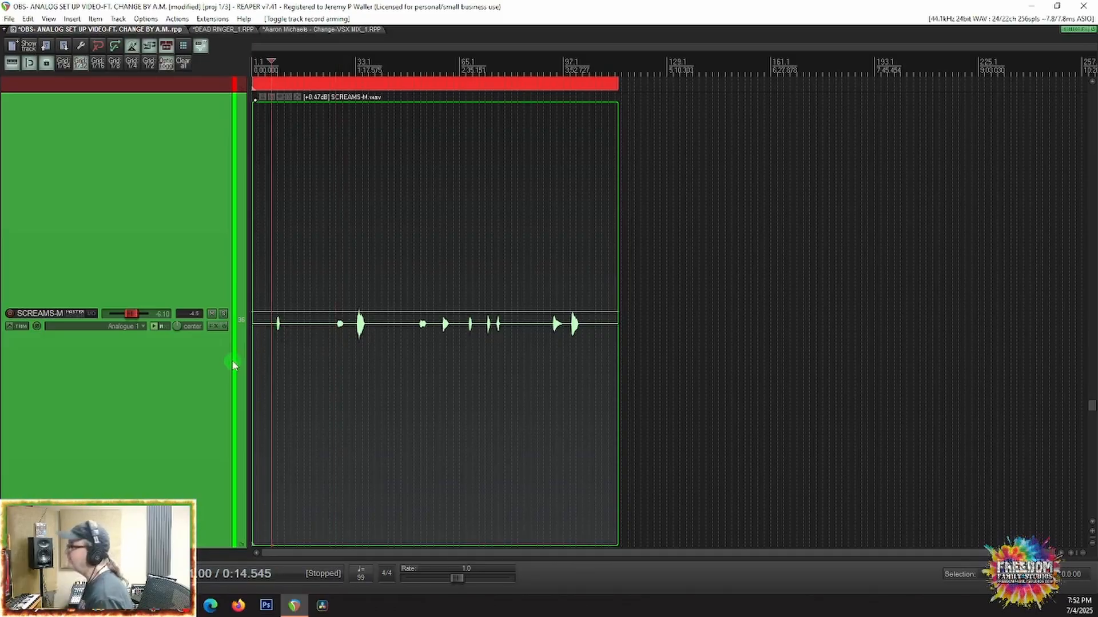
{"action": "left_click_drag", "start_coordinate": [255, 348], "coordinate": [272, 348]}
Step: Split the SCREAMS-M item at 0:24.242, after the first scream, and raise the volume of the first scream's clip
{"action": "left_click", "coordinate": [284, 347]}
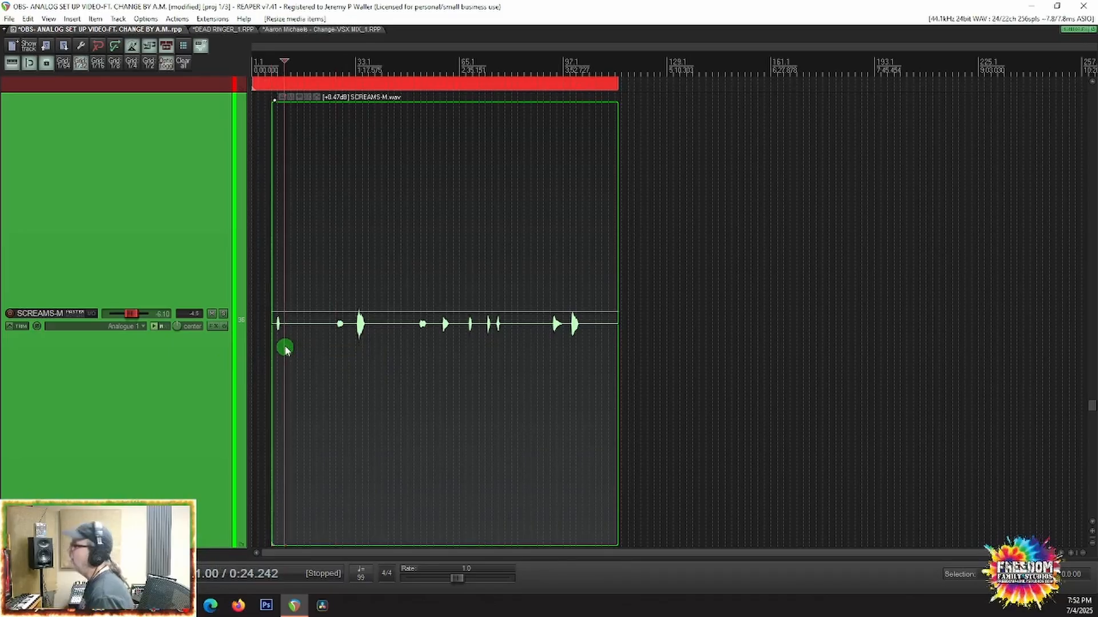
{"action": "key", "text": "s"}
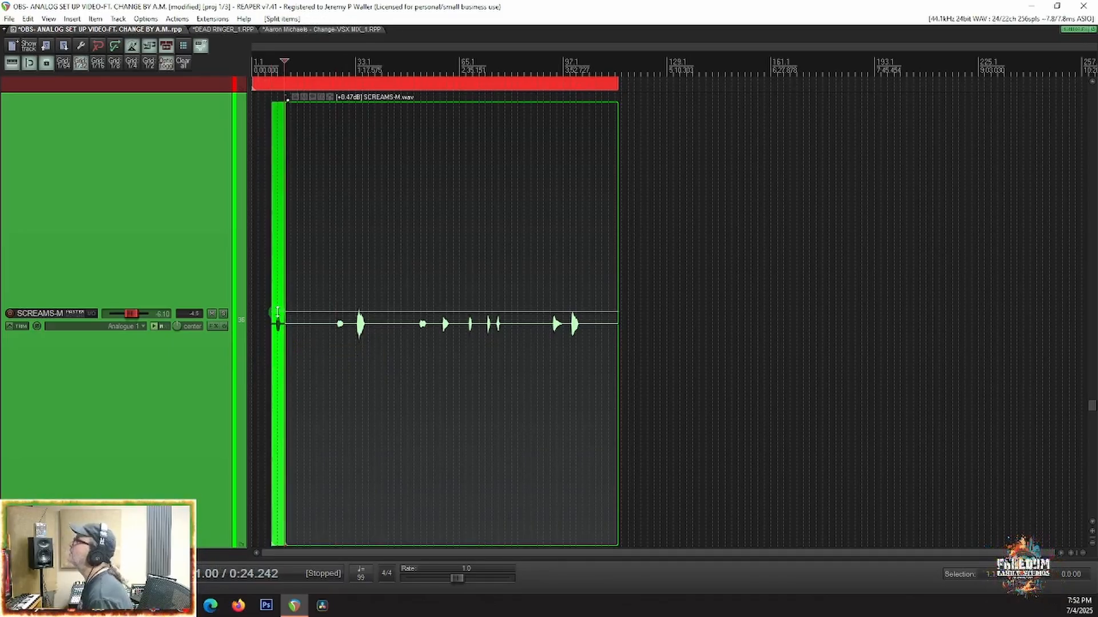
{"action": "left_click_drag", "start_coordinate": [278, 309], "coordinate": [274, 132]}
Step: Isolate the second scream with splits at 1:03.030 and 1:10.303 and raise that clip's volume
{"action": "left_click", "coordinate": [335, 341]}
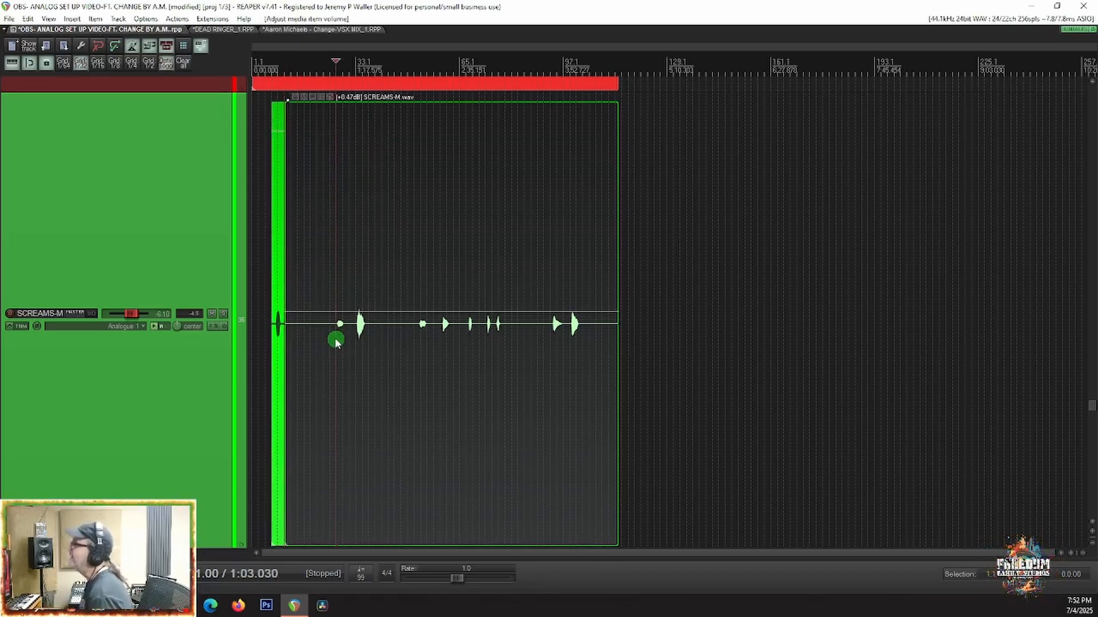
{"action": "key", "text": "s"}
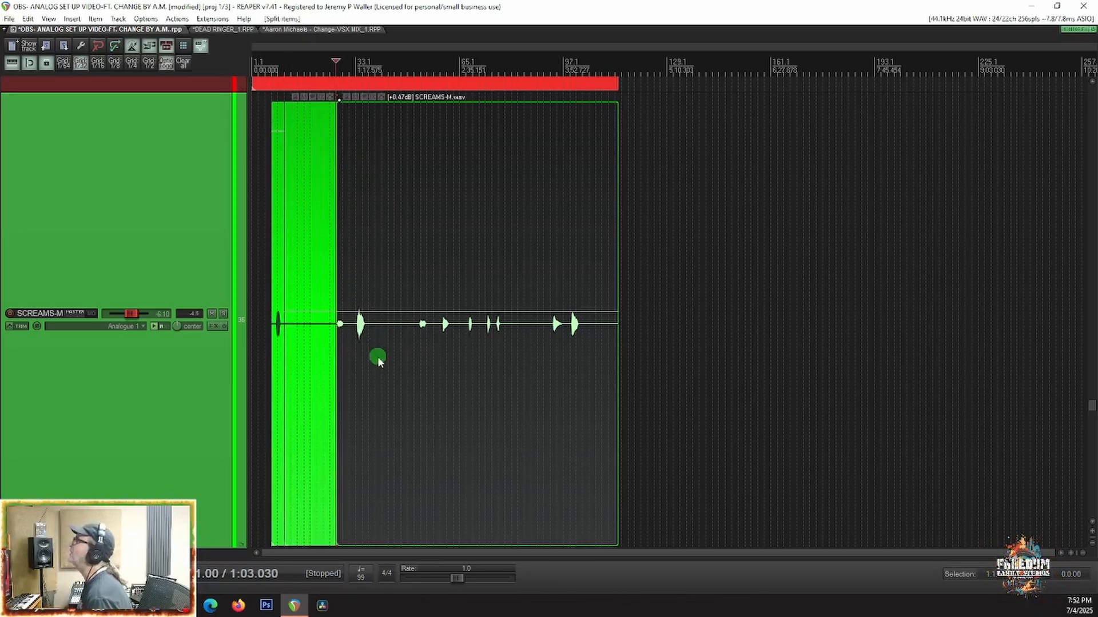
{"action": "scroll", "coordinate": [346, 334], "scroll_direction": "up", "scroll_amount": 4}
{"action": "left_click", "coordinate": [349, 336]}
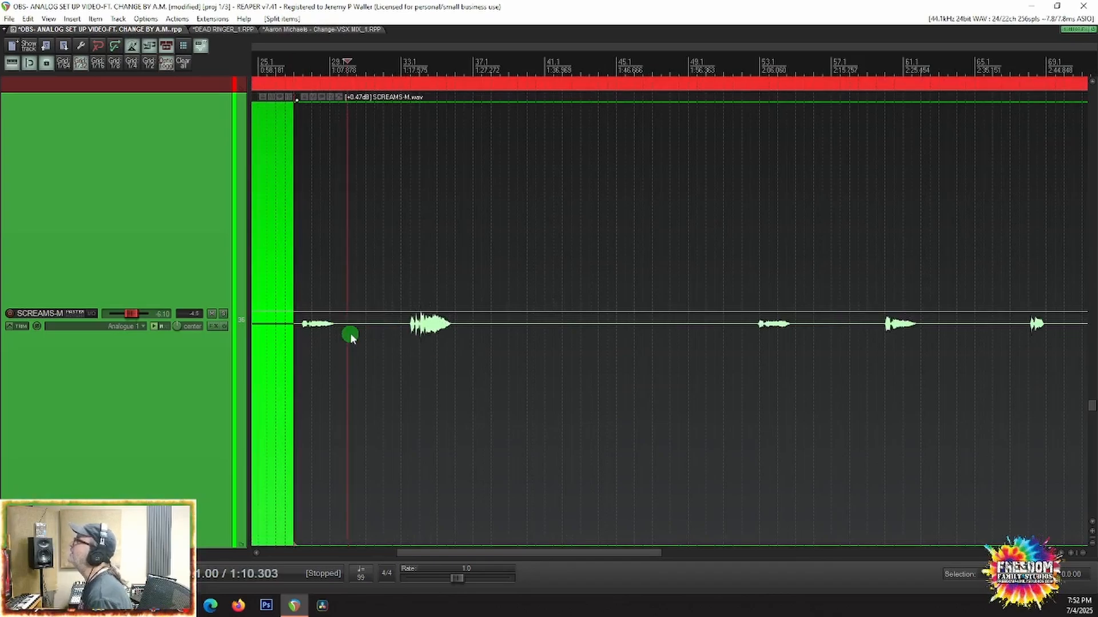
{"action": "key", "text": "s"}
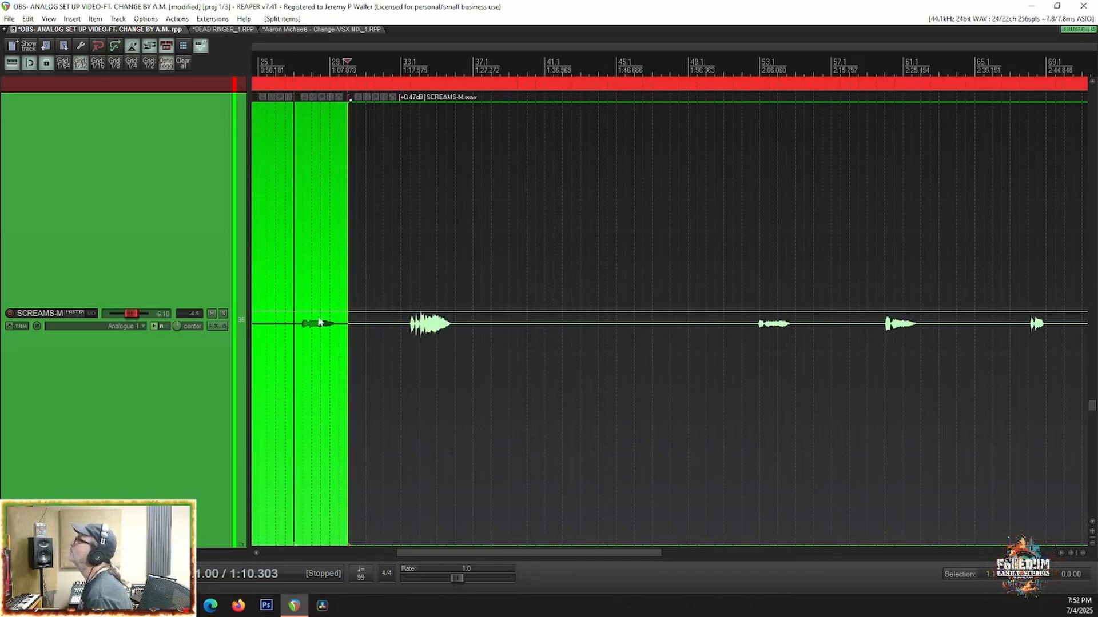
{"action": "left_click_drag", "start_coordinate": [318, 324], "coordinate": [251, 5]}
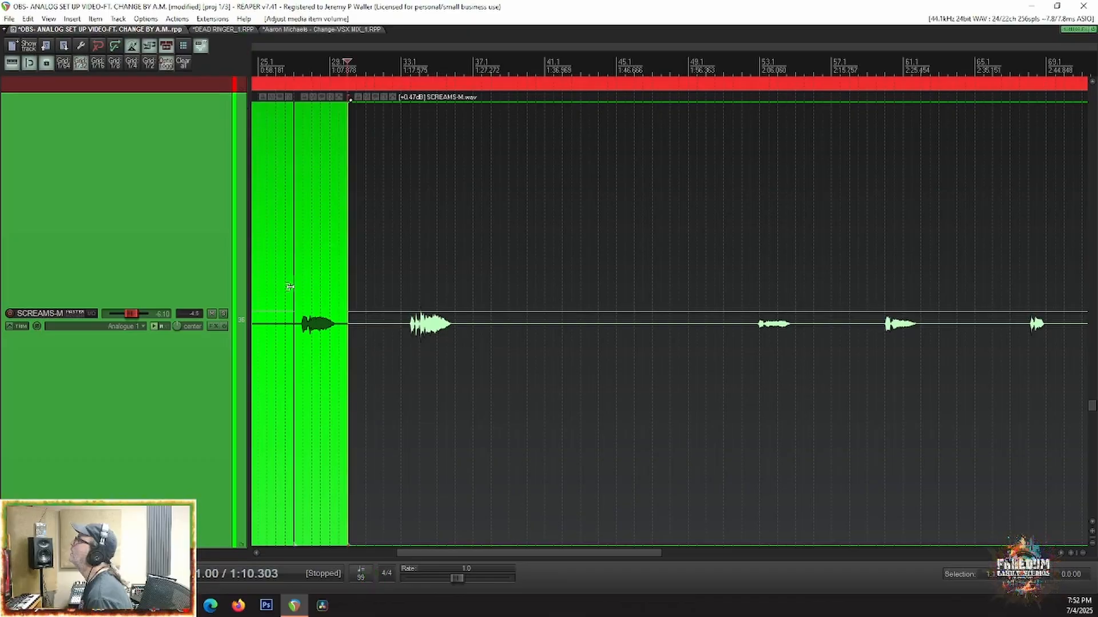
{"action": "left_click", "coordinate": [311, 107]}
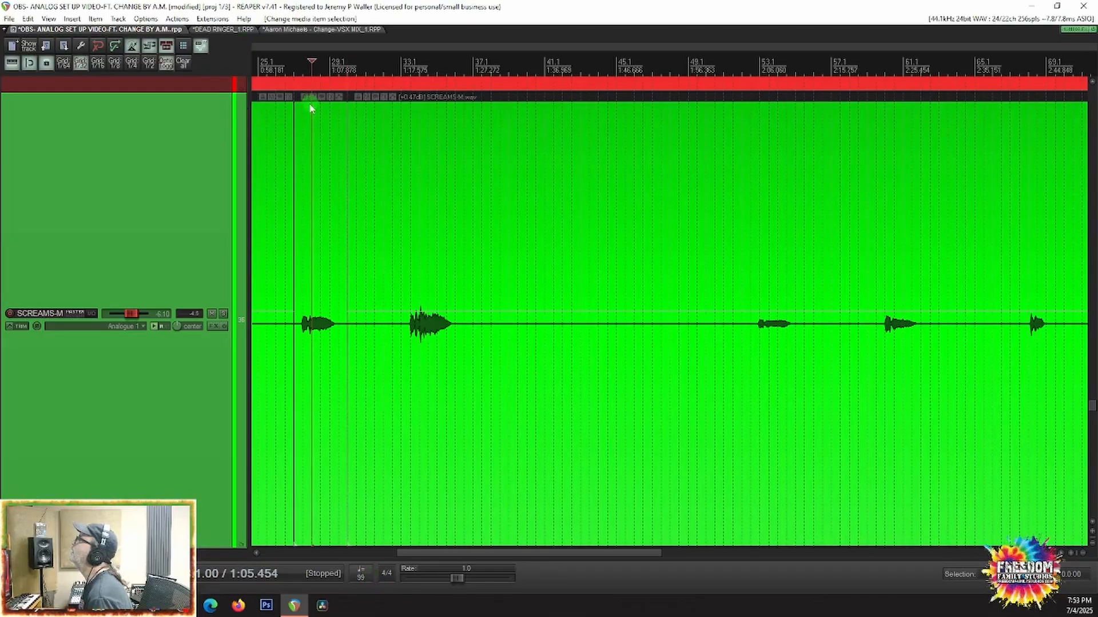
{"action": "left_click_drag", "start_coordinate": [310, 102], "coordinate": [311, 60]}
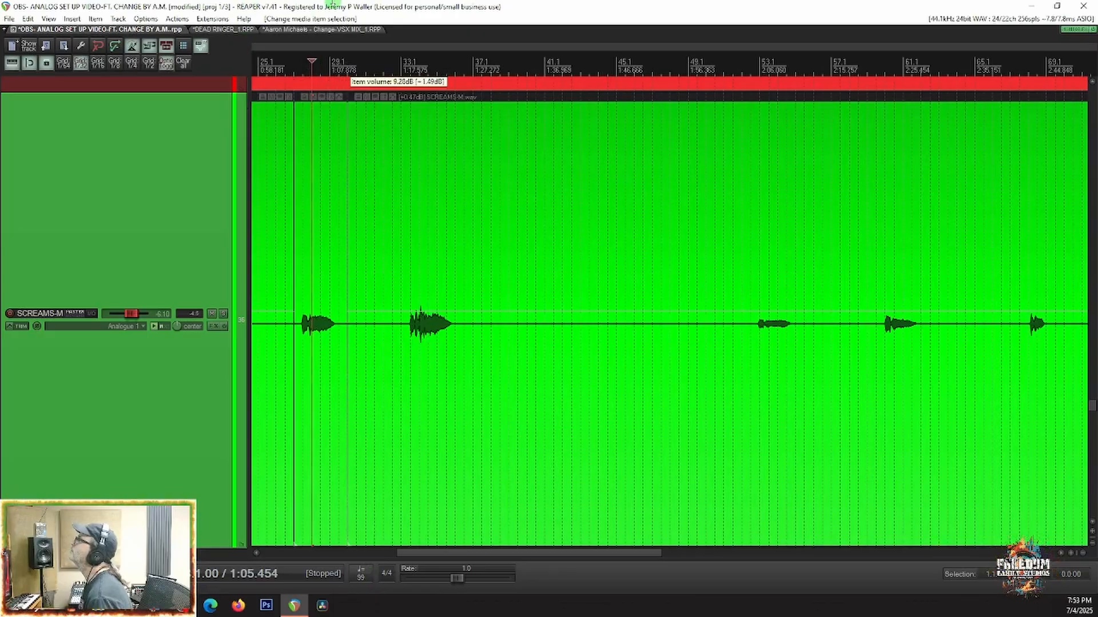
{"action": "left_click_drag", "start_coordinate": [298, 3], "coordinate": [299, 3]}
Step: Play back the second scream, solo SCREAMS-M and audition the third scream from 1:18.787
{"action": "scroll", "coordinate": [637, 458], "scroll_direction": "down", "scroll_amount": 4}
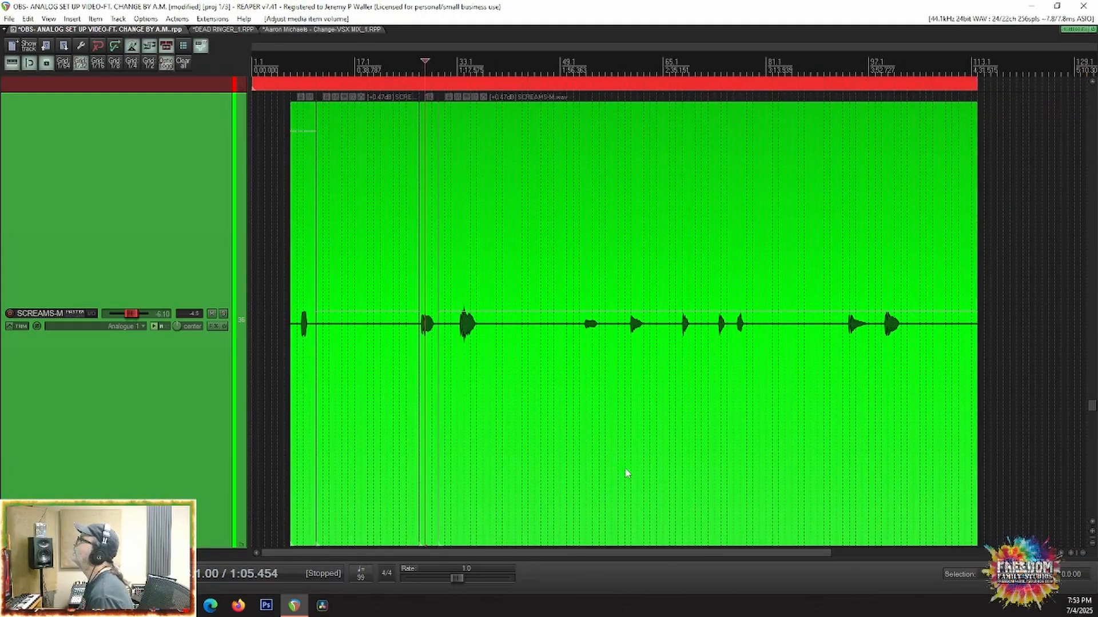
{"action": "key", "text": "space"}
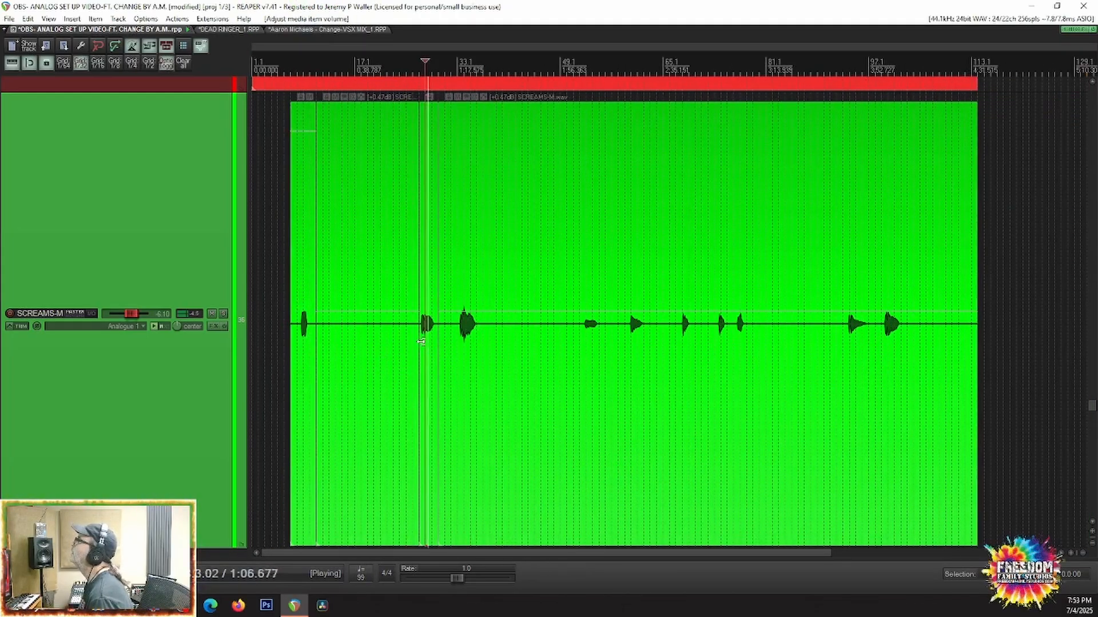
{"action": "scroll", "coordinate": [420, 342], "scroll_direction": "up", "scroll_amount": 3}
{"action": "key", "text": "space"}
{"action": "left_click", "coordinate": [535, 362]}
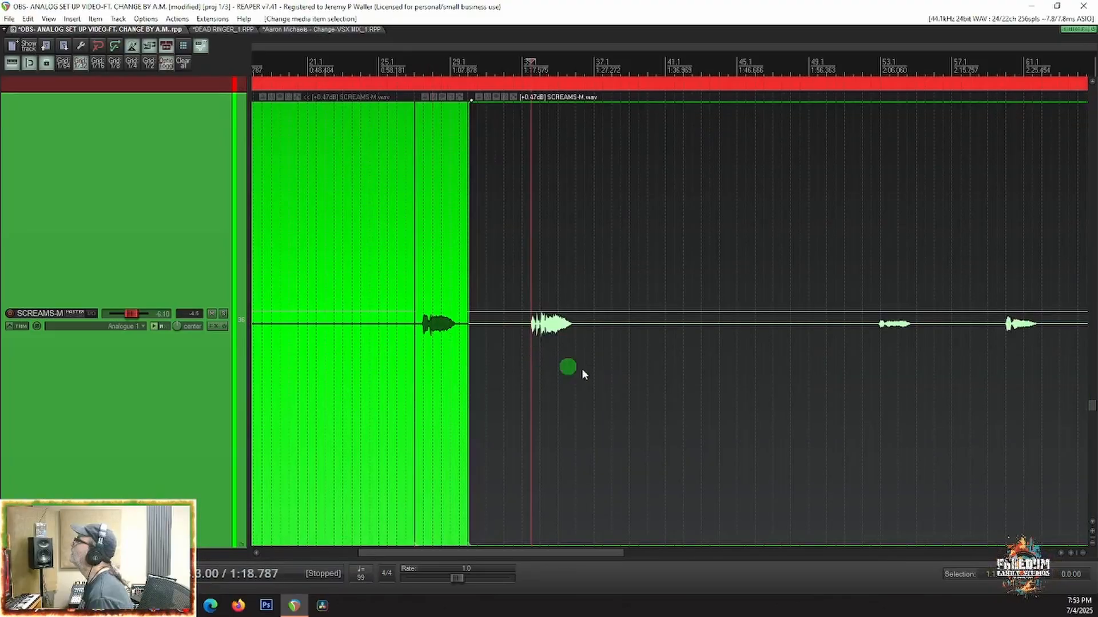
{"action": "key", "text": "space"}
{"action": "key", "text": "space"}
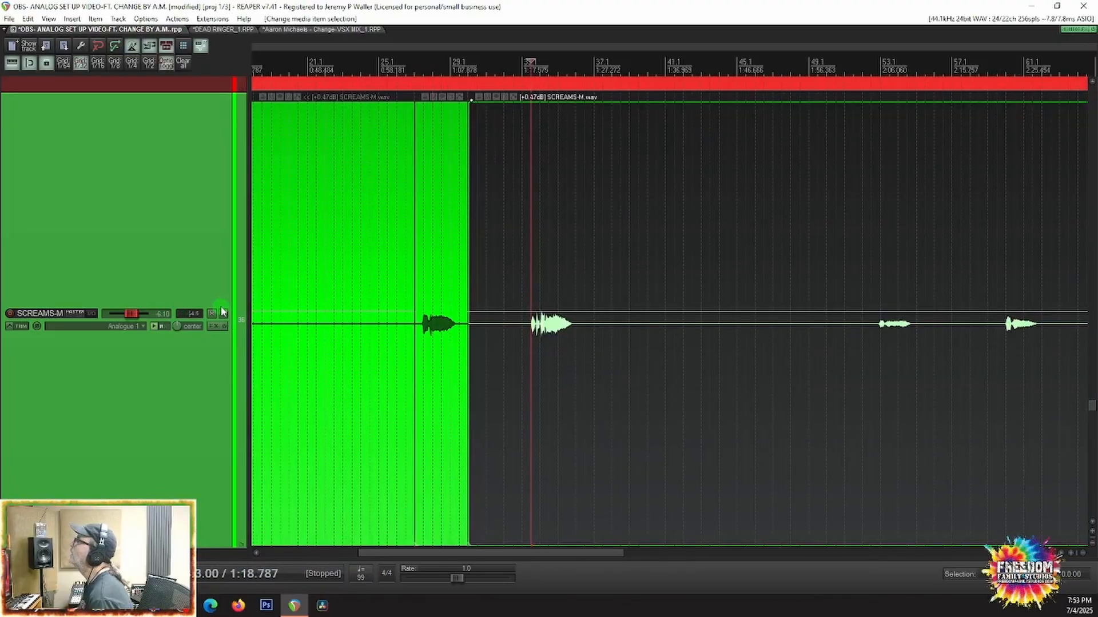
{"action": "left_click", "coordinate": [223, 314]}
{"action": "key", "text": "space"}
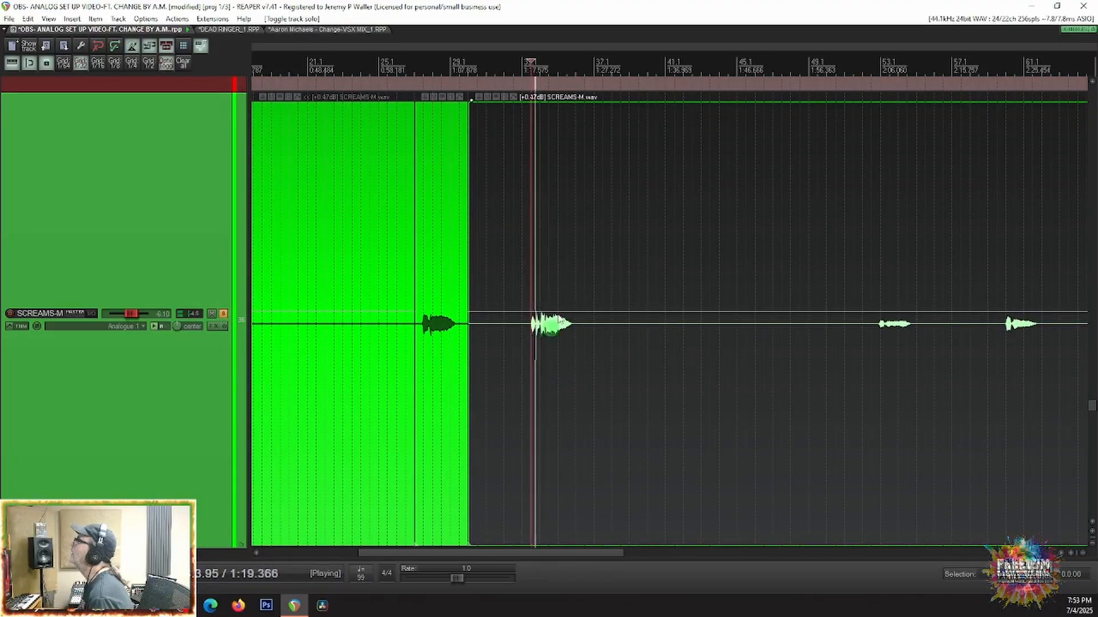
{"action": "scroll", "coordinate": [631, 320], "scroll_direction": "down", "scroll_amount": 3}
{"action": "key", "text": "space"}
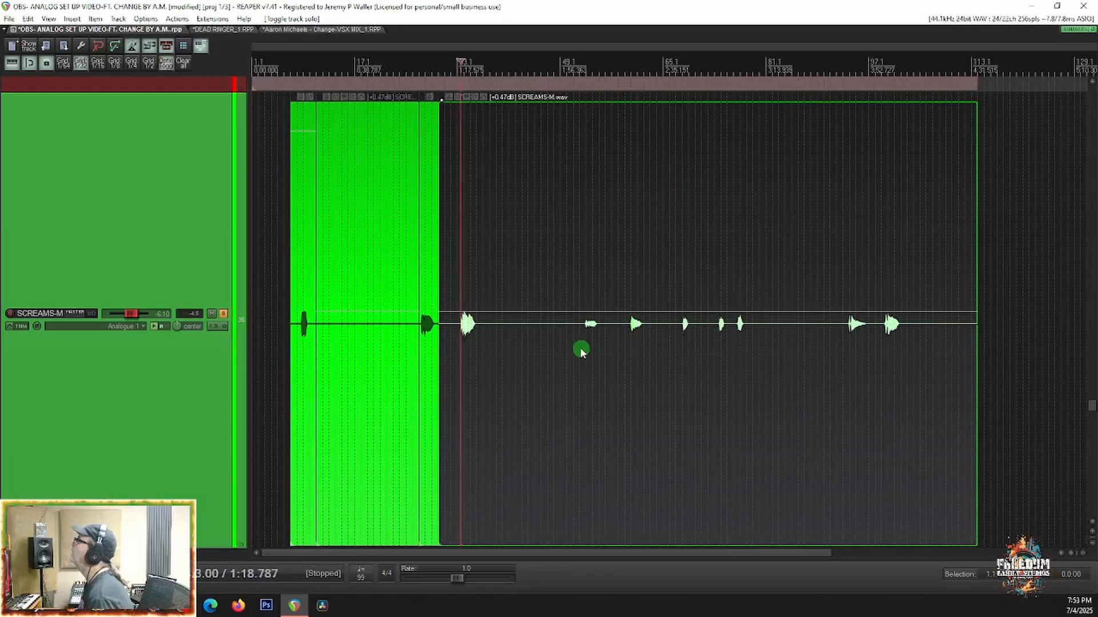
Step: Unsolo SCREAMS-M, isolate the fourth scream with splits at 2:05.757 and 2:10.303, and raise that clip's volume
{"action": "left_click", "coordinate": [580, 343]}
{"action": "scroll", "coordinate": [580, 343], "scroll_direction": "up", "scroll_amount": 4}
{"action": "left_click", "coordinate": [609, 347]}
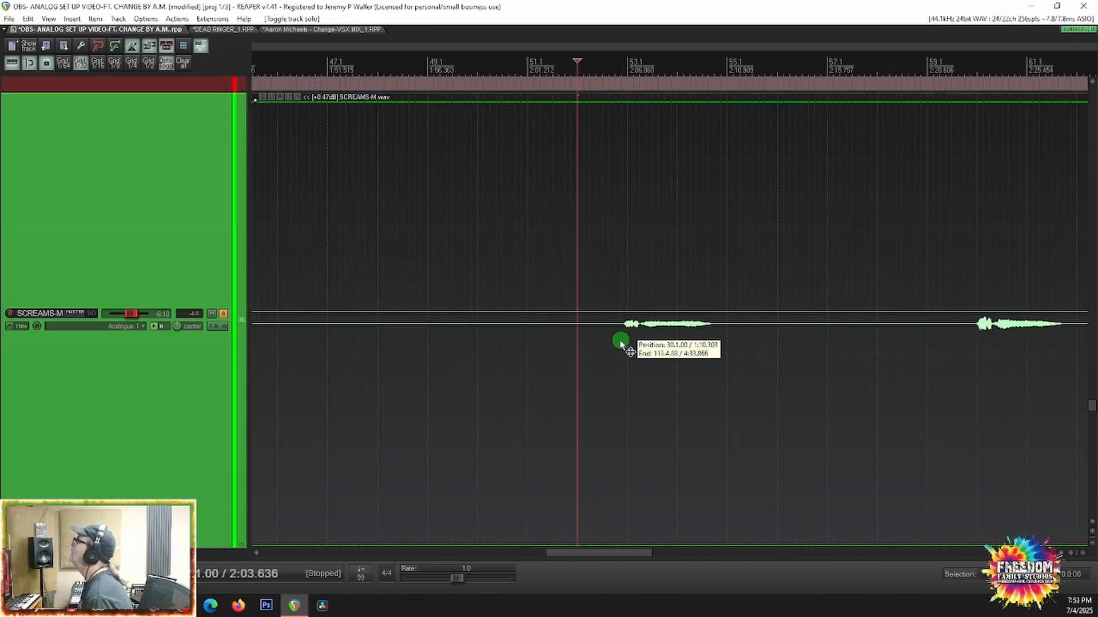
{"action": "scroll", "coordinate": [619, 342], "scroll_direction": "up", "scroll_amount": 2}
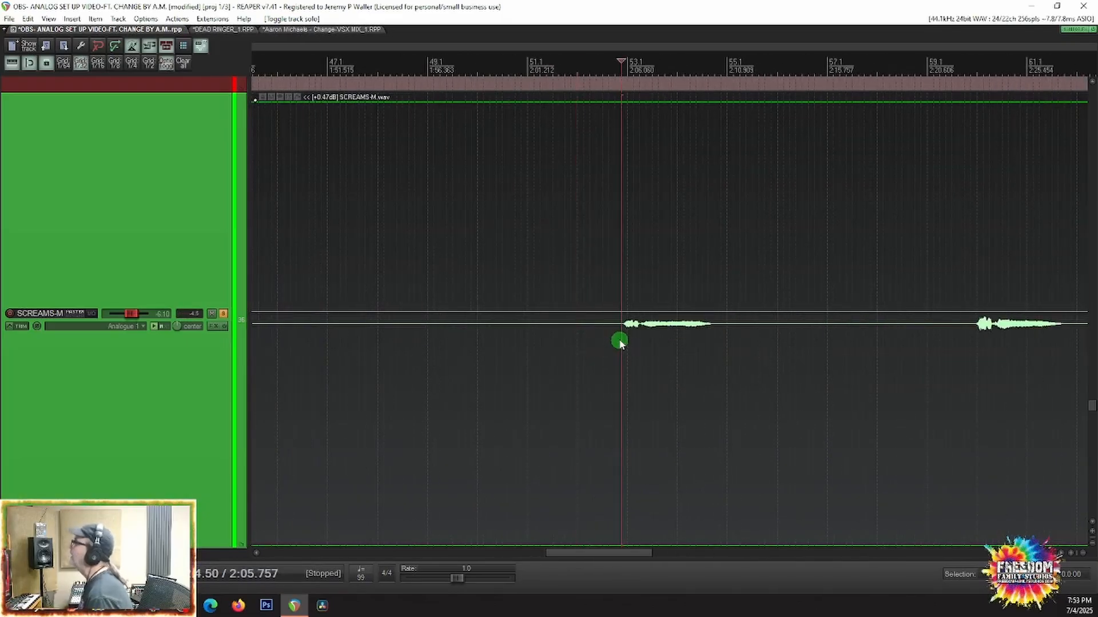
{"action": "left_click", "coordinate": [223, 314]}
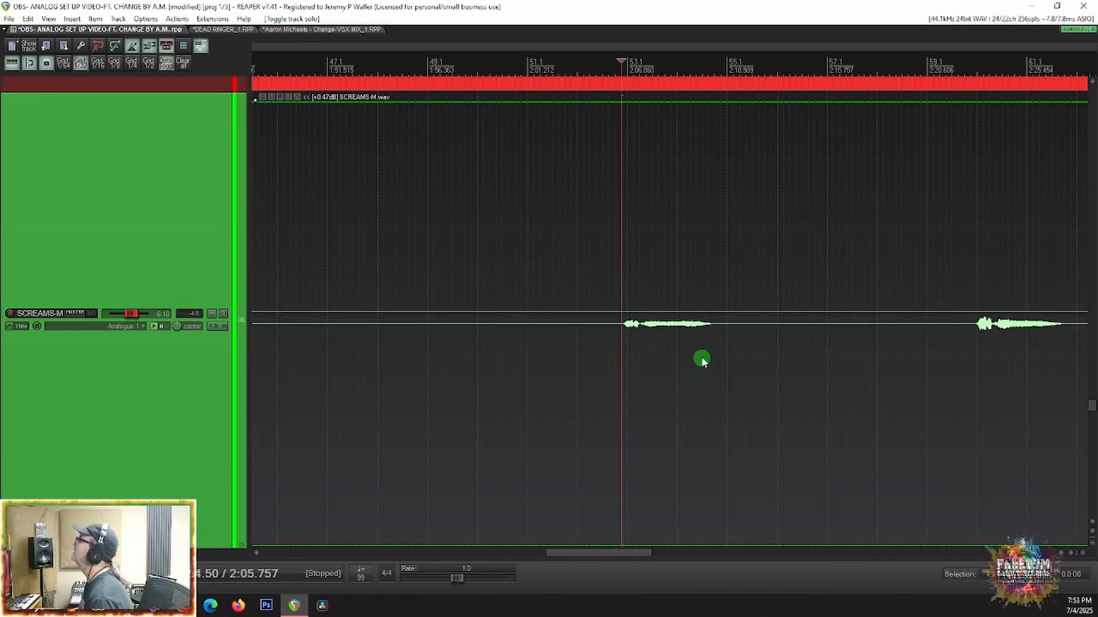
{"action": "key", "text": "s"}
{"action": "left_click", "coordinate": [715, 350]}
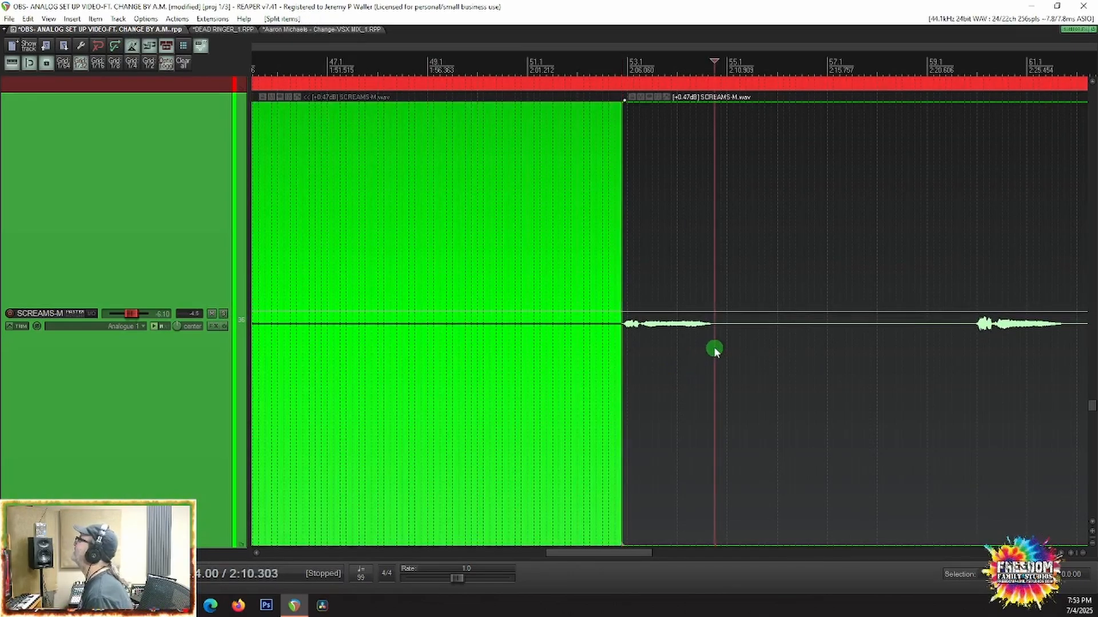
{"action": "key", "text": "s"}
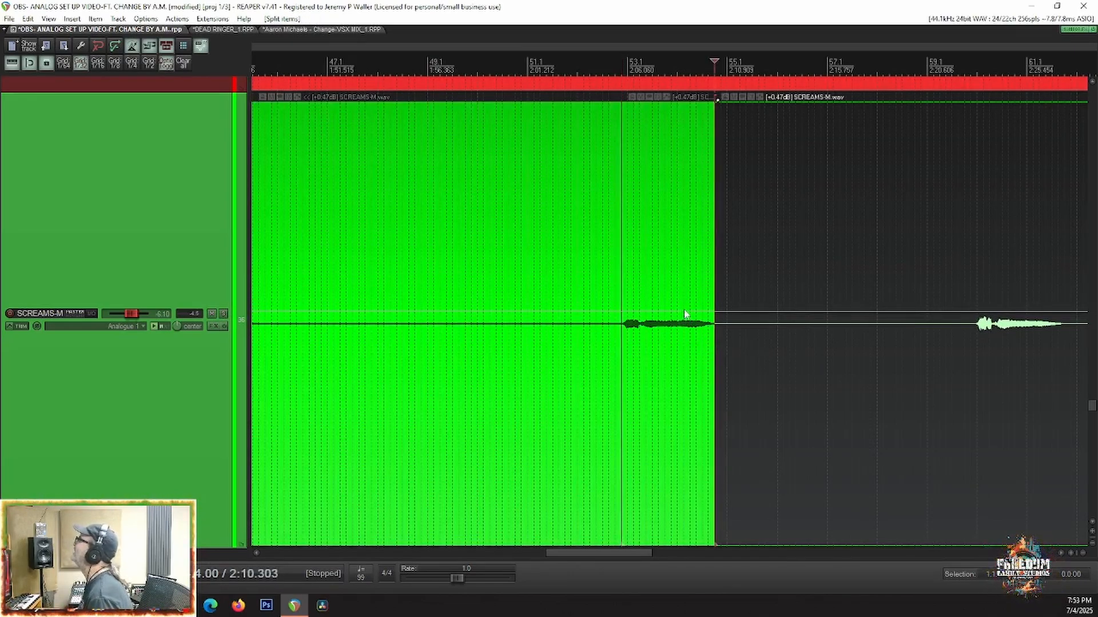
{"action": "left_click_drag", "start_coordinate": [677, 311], "coordinate": [680, 80]}
Step: Lower the item volume of the clip holding the third scream to -0.77 dB
{"action": "scroll", "coordinate": [772, 409], "scroll_direction": "down", "scroll_amount": 5}
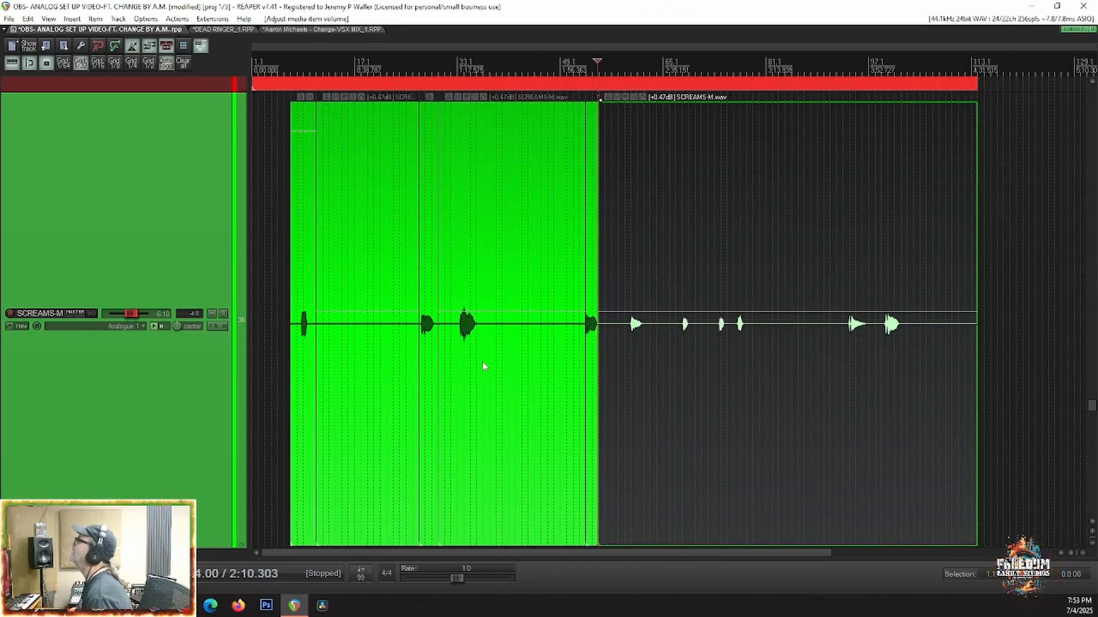
{"action": "left_click", "coordinate": [457, 346]}
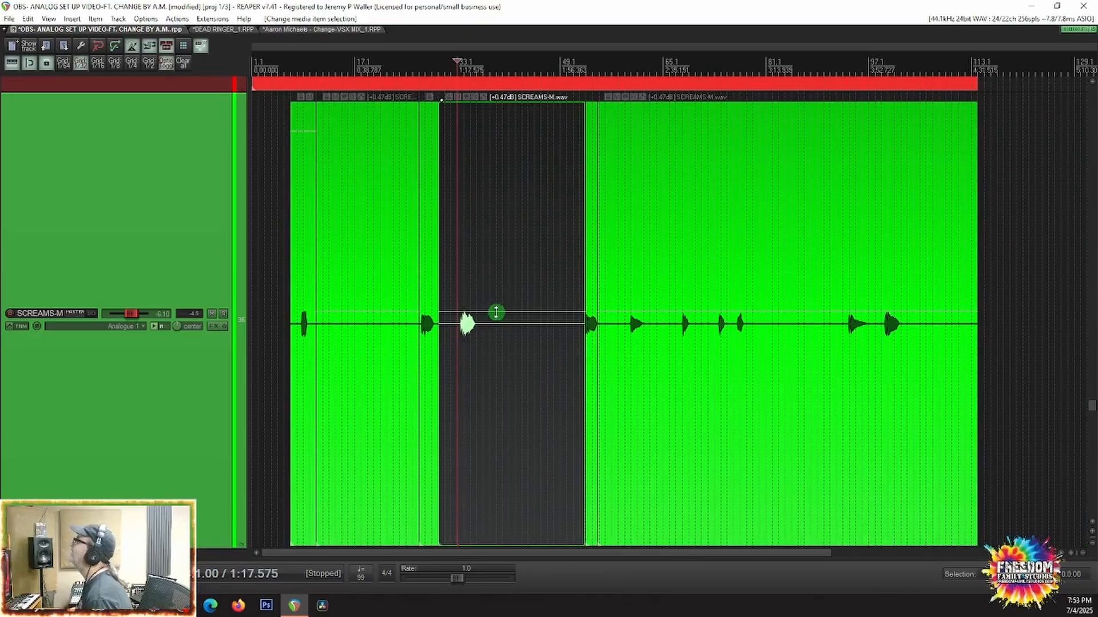
{"action": "left_click_drag", "start_coordinate": [496, 313], "coordinate": [492, 342]}
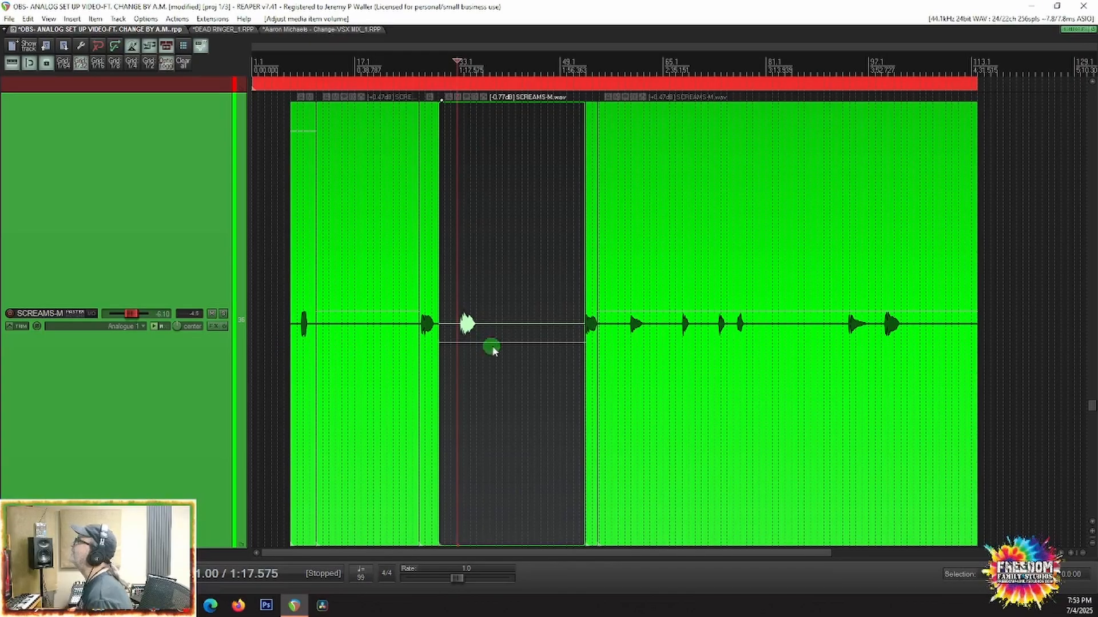
Step: Extend the clip edges after the first scream and on both sides of the second scream so neighbouring clips crossfade
{"action": "left_click", "coordinate": [327, 369]}
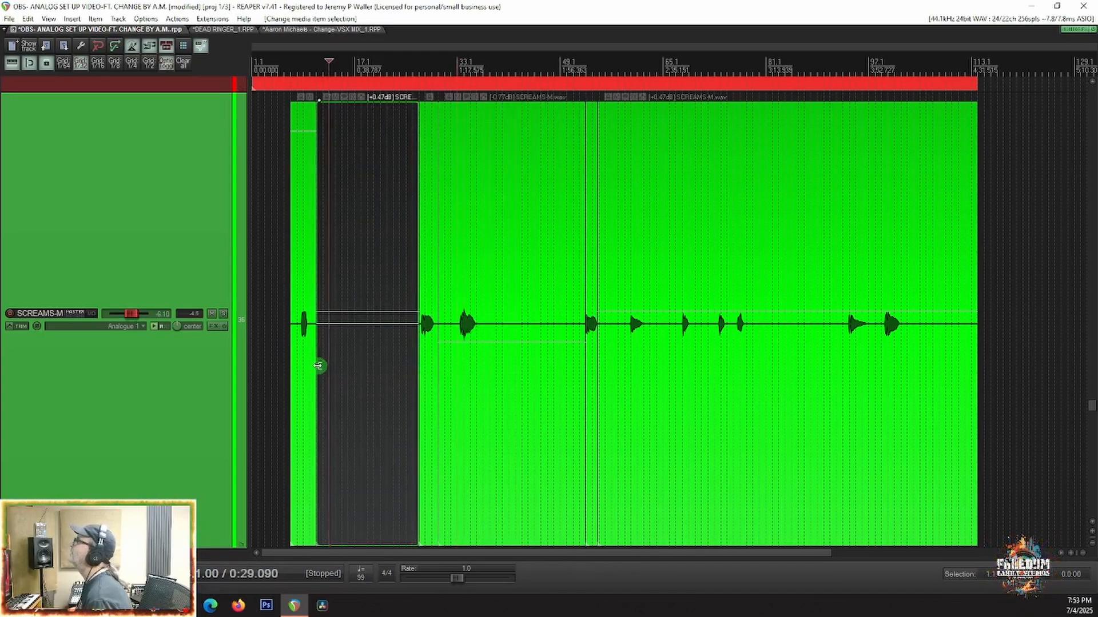
{"action": "left_click_drag", "start_coordinate": [318, 365], "coordinate": [312, 367]}
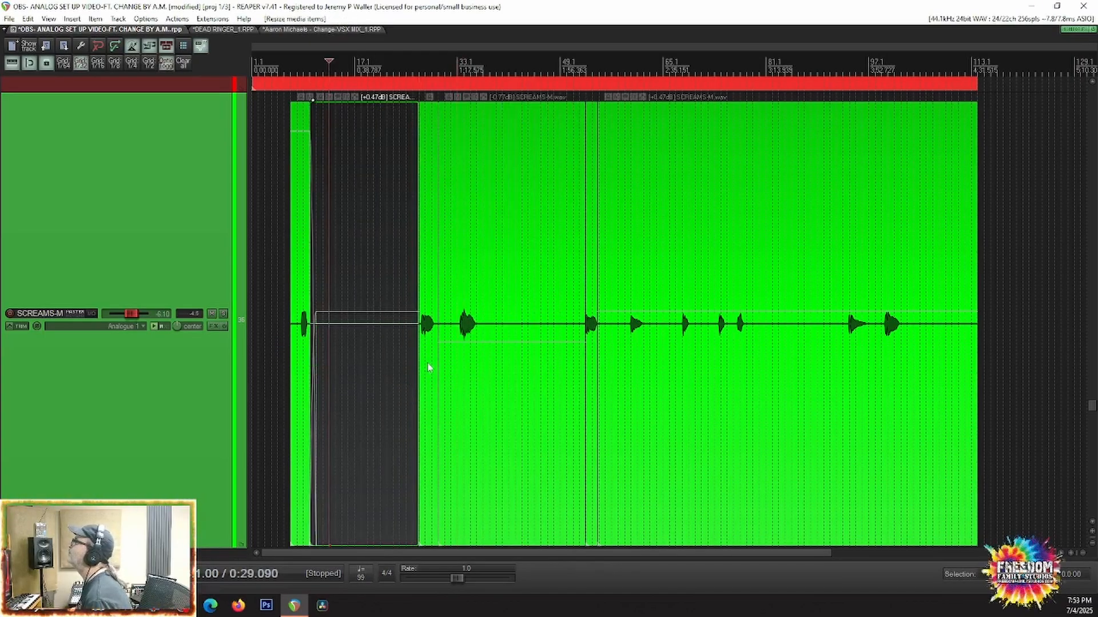
{"action": "left_click", "coordinate": [426, 367]}
{"action": "left_click_drag", "start_coordinate": [422, 363], "coordinate": [440, 364]}
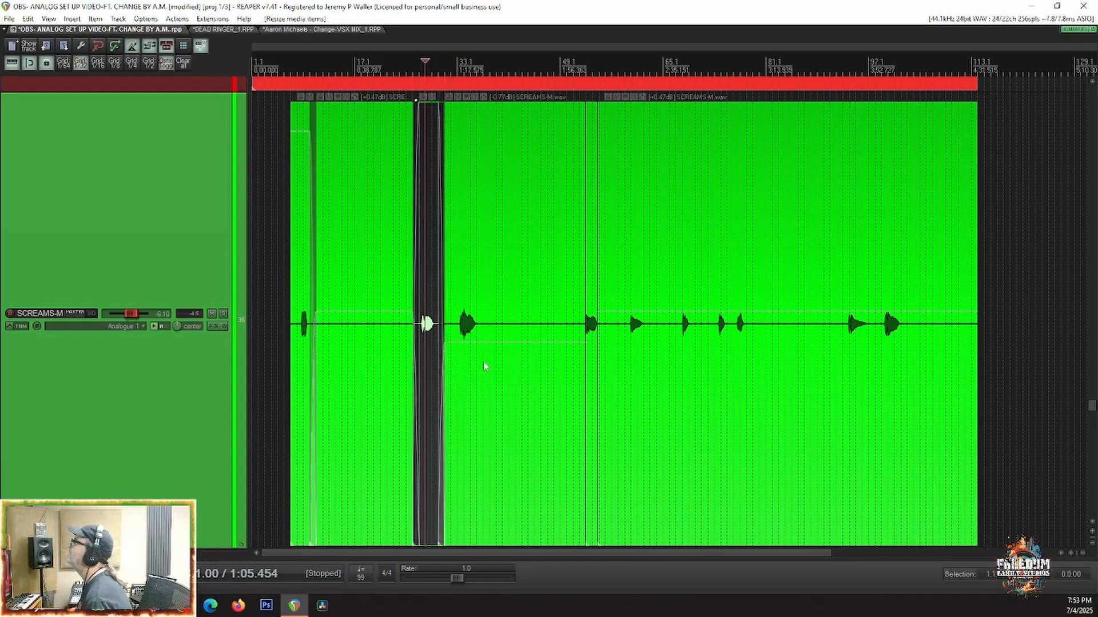
Step: Trim the end of the third scream's clip to leave a gap before the fourth scream and add a fade-out
{"action": "left_click", "coordinate": [573, 381]}
{"action": "left_click", "coordinate": [593, 379]}
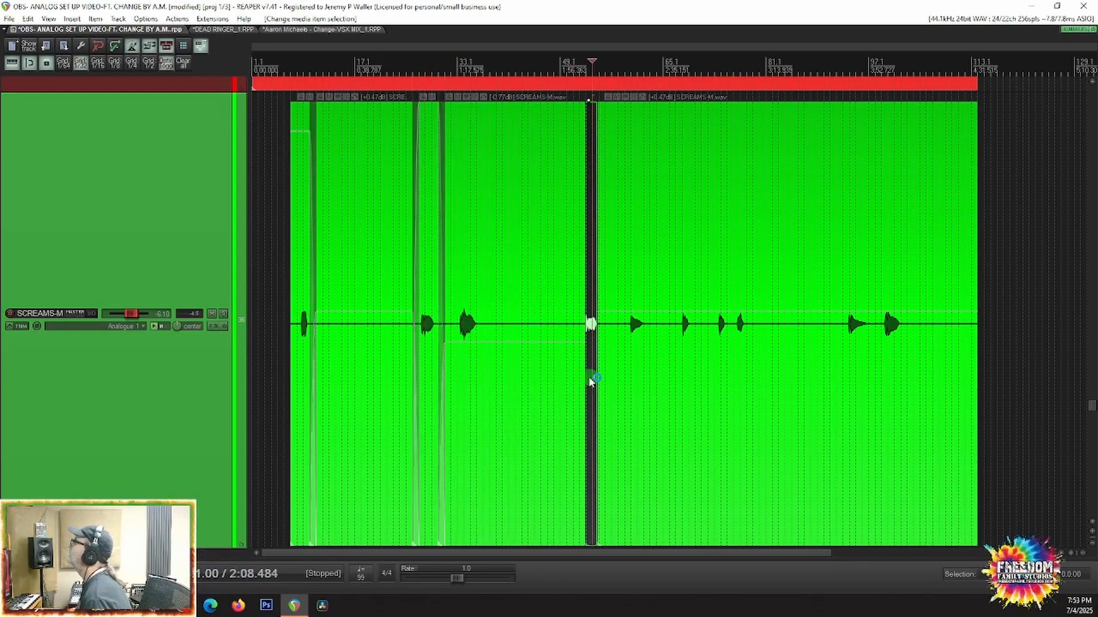
{"action": "left_click_drag", "start_coordinate": [584, 377], "coordinate": [576, 379]}
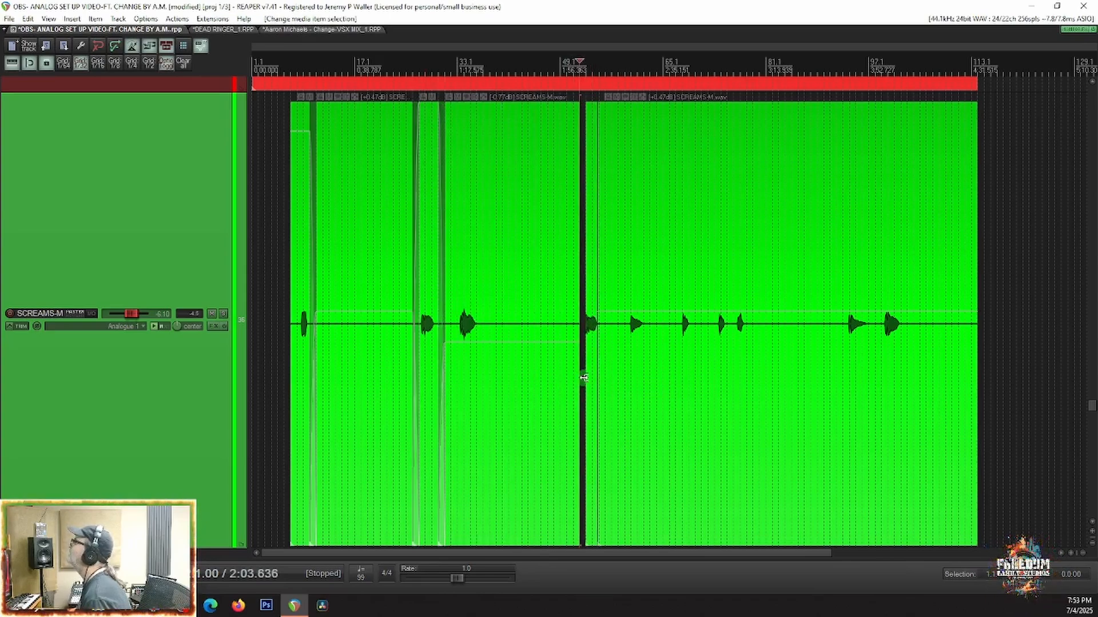
{"action": "left_click_drag", "start_coordinate": [583, 378], "coordinate": [573, 378]}
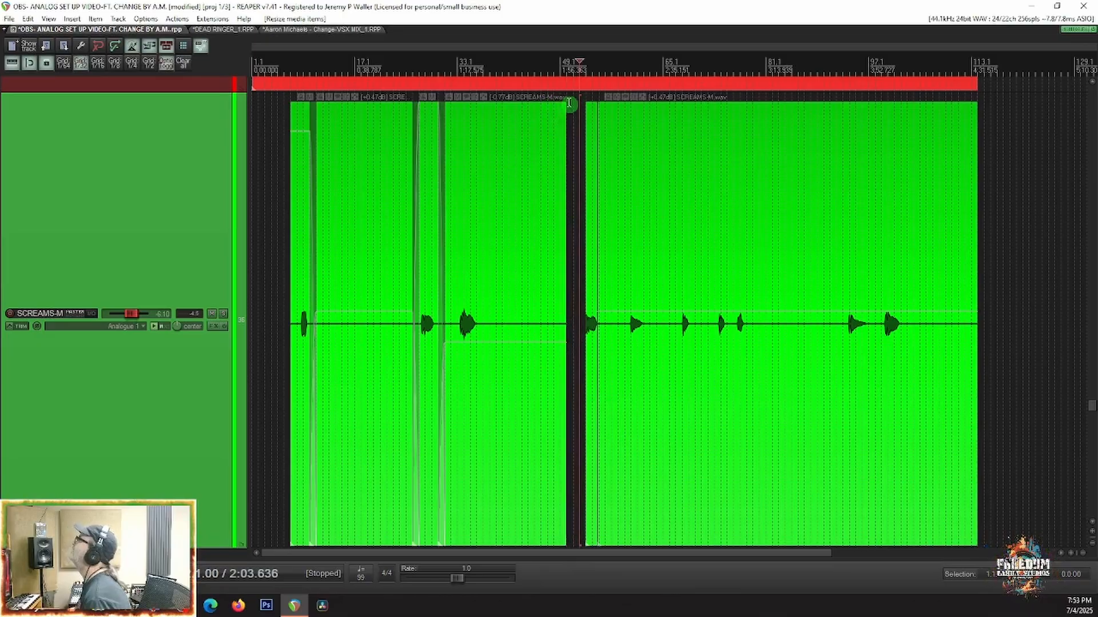
{"action": "left_click_drag", "start_coordinate": [567, 104], "coordinate": [556, 105]}
{"action": "scroll", "coordinate": [593, 184], "scroll_direction": "up", "scroll_amount": 4}
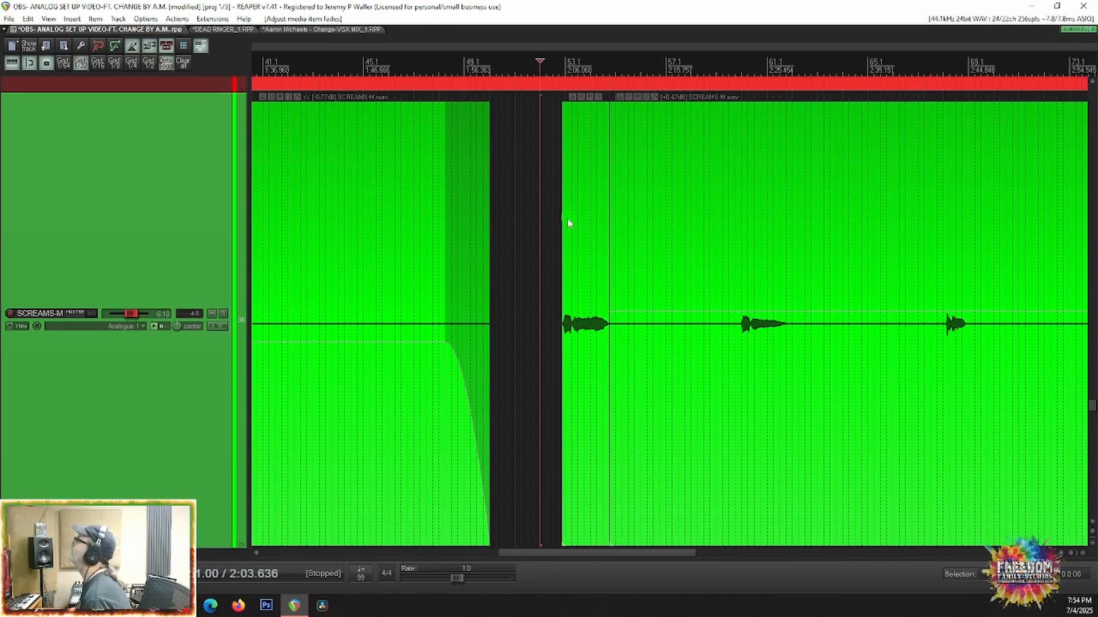
Step: Trim the start of the last SCREAMS-M clip to just before the fifth scream and add a short fade-out to the fourth scream's clip
{"action": "left_click_drag", "start_coordinate": [565, 106], "coordinate": [729, 143]}
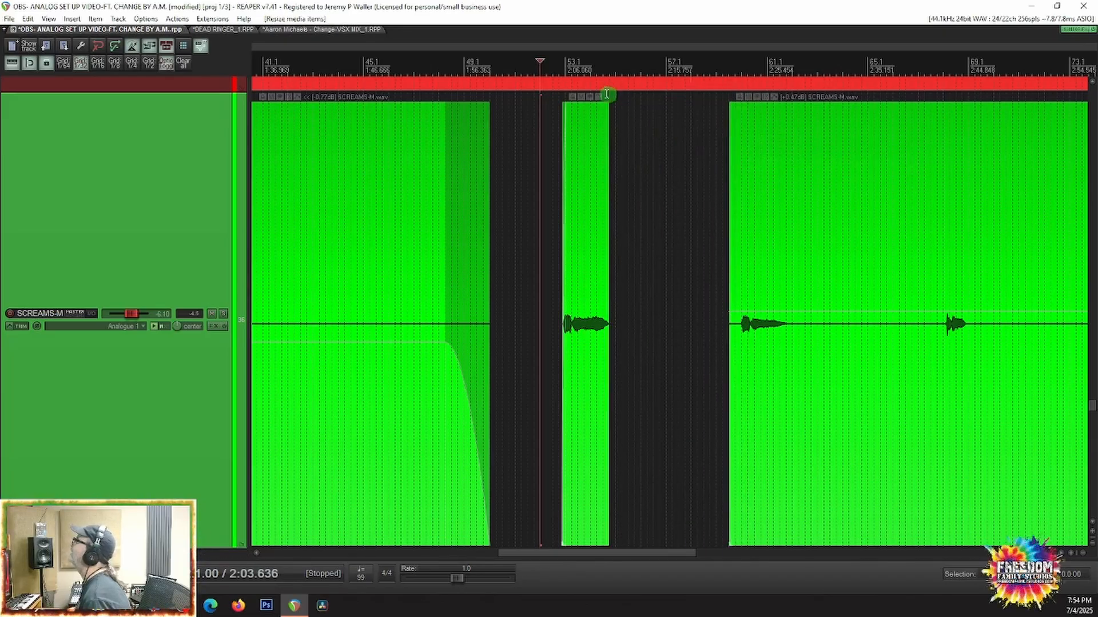
{"action": "left_click_drag", "start_coordinate": [607, 105], "coordinate": [595, 106]}
{"action": "scroll", "coordinate": [760, 284], "scroll_direction": "down", "scroll_amount": 6}
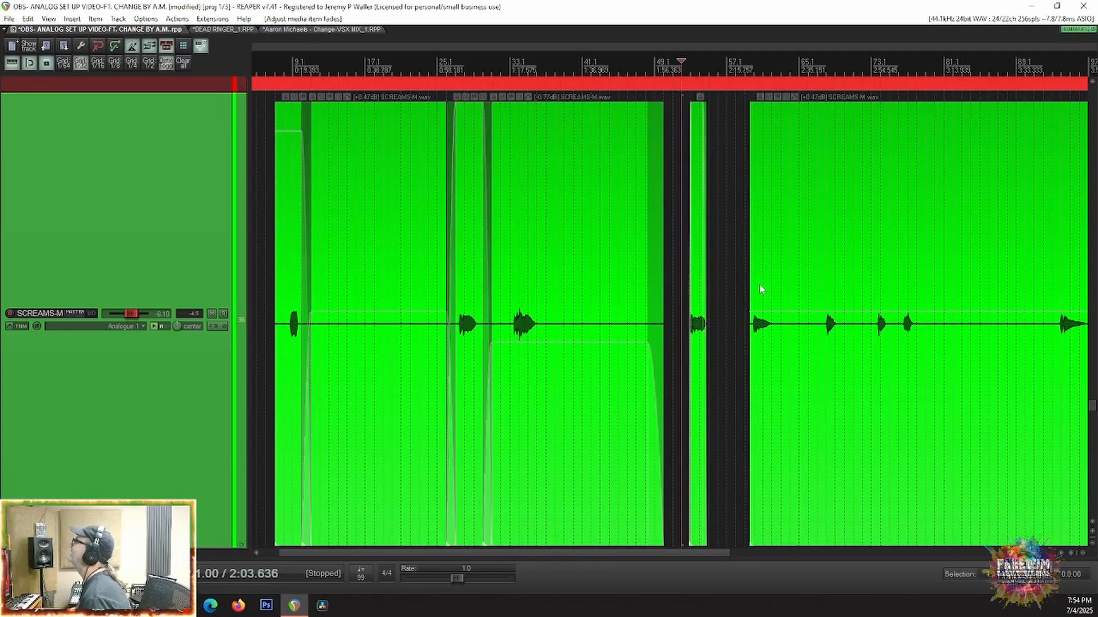
{"action": "scroll", "coordinate": [556, 132], "scroll_direction": "up", "scroll_amount": 6}
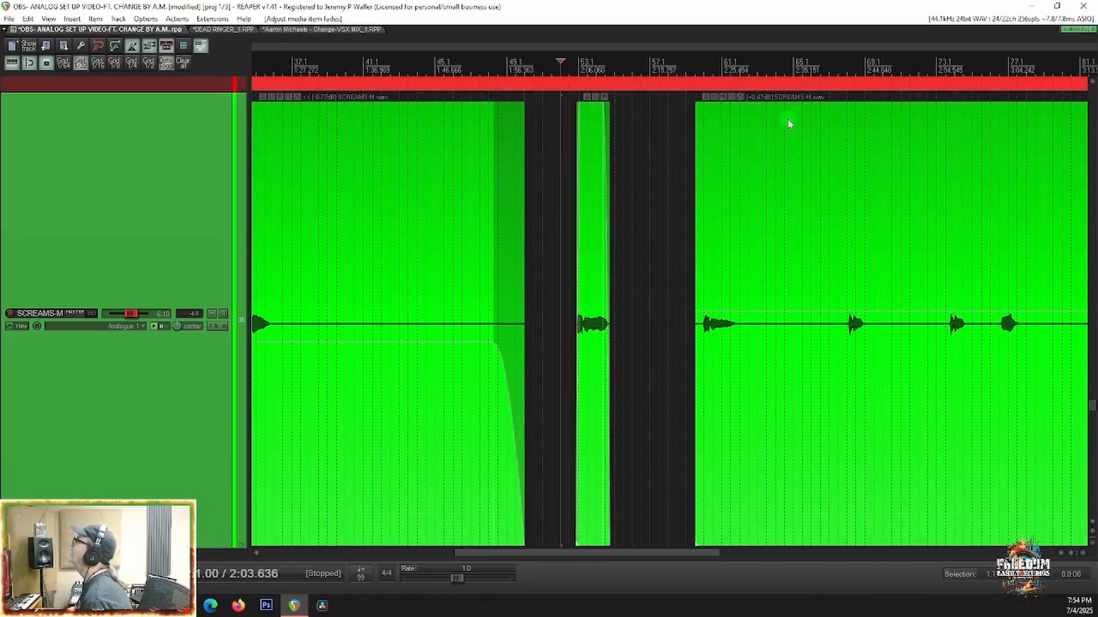
Step: Add a short fade-in at the start and a short fade-out at the end of the last SCREAMS-M clip
{"action": "left_click_drag", "start_coordinate": [695, 104], "coordinate": [717, 131]}
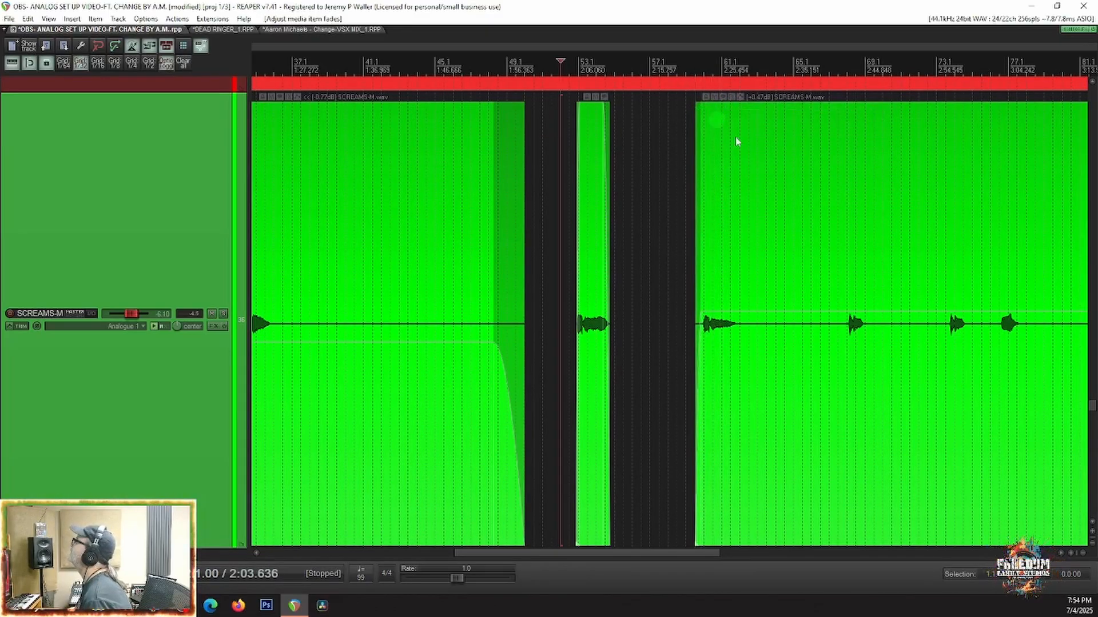
{"action": "scroll", "coordinate": [776, 261], "scroll_direction": "down", "scroll_amount": 4}
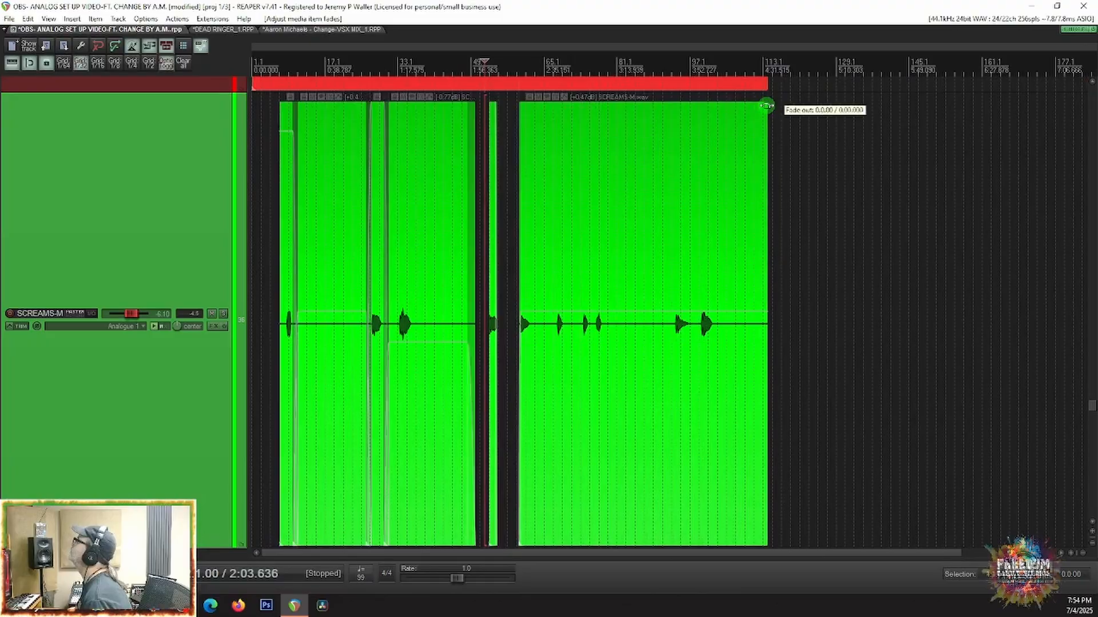
{"action": "left_click_drag", "start_coordinate": [767, 105], "coordinate": [761, 108]}
Step: Select all the clips on the SCREAMS-M track and glue them into a single item
{"action": "left_click_drag", "start_coordinate": [852, 256], "coordinate": [298, 438]}
{"action": "right_click", "coordinate": [288, 431]}
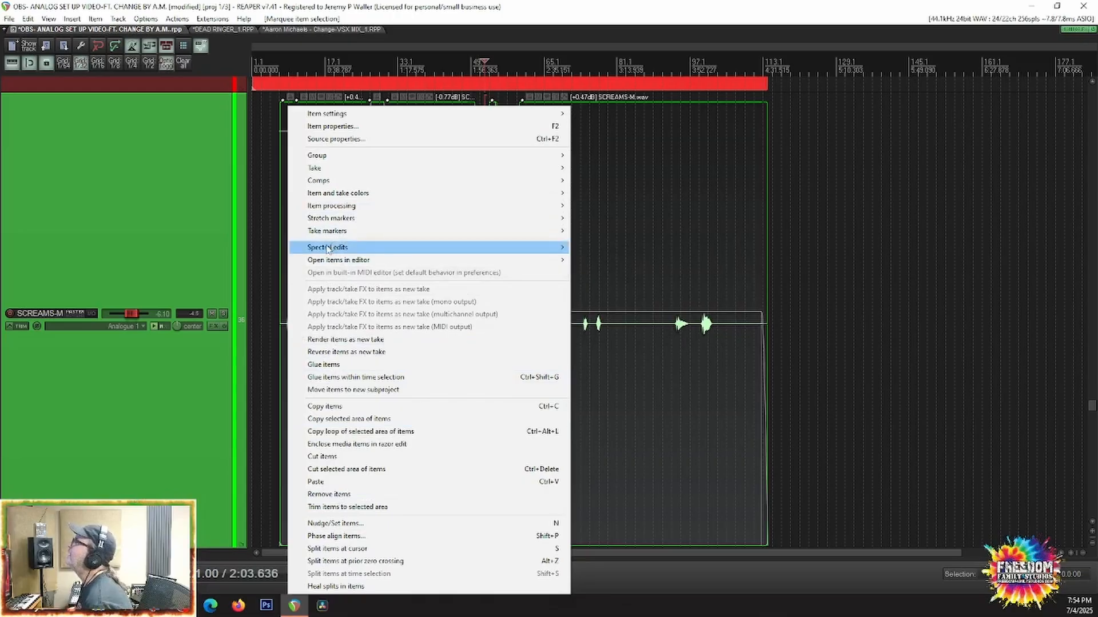
{"action": "mouse_move", "coordinate": [319, 223]}
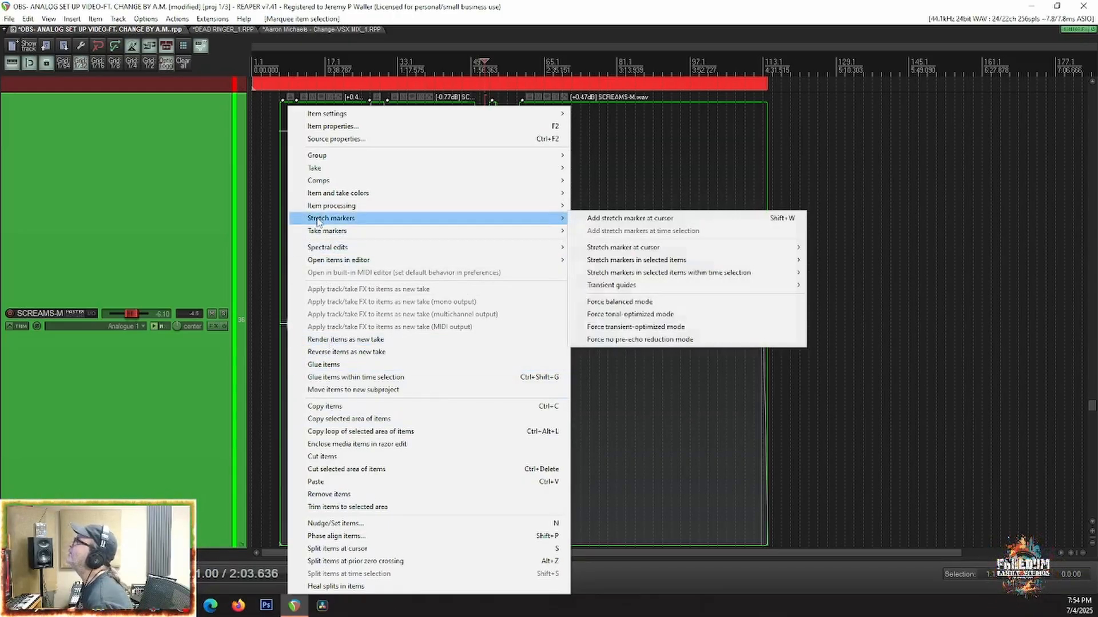
{"action": "left_click", "coordinate": [319, 365]}
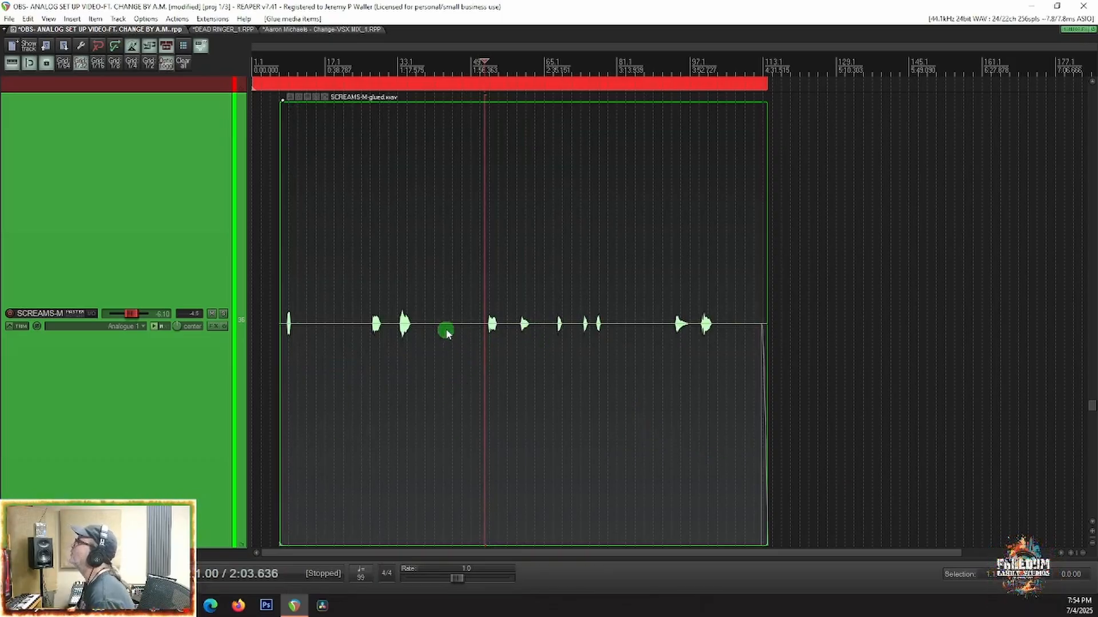
Step: Raise the glued SCREAMS-M item's volume to +7.50 dB and play back the first scream
{"action": "left_click_drag", "start_coordinate": [450, 325], "coordinate": [413, 85]}
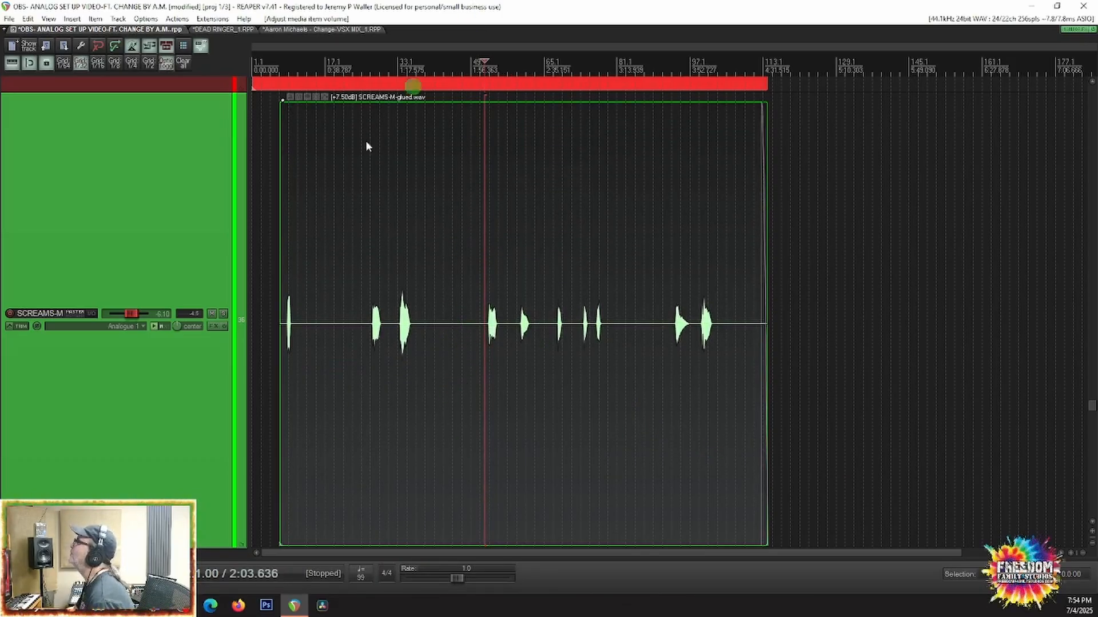
{"action": "left_click", "coordinate": [289, 364]}
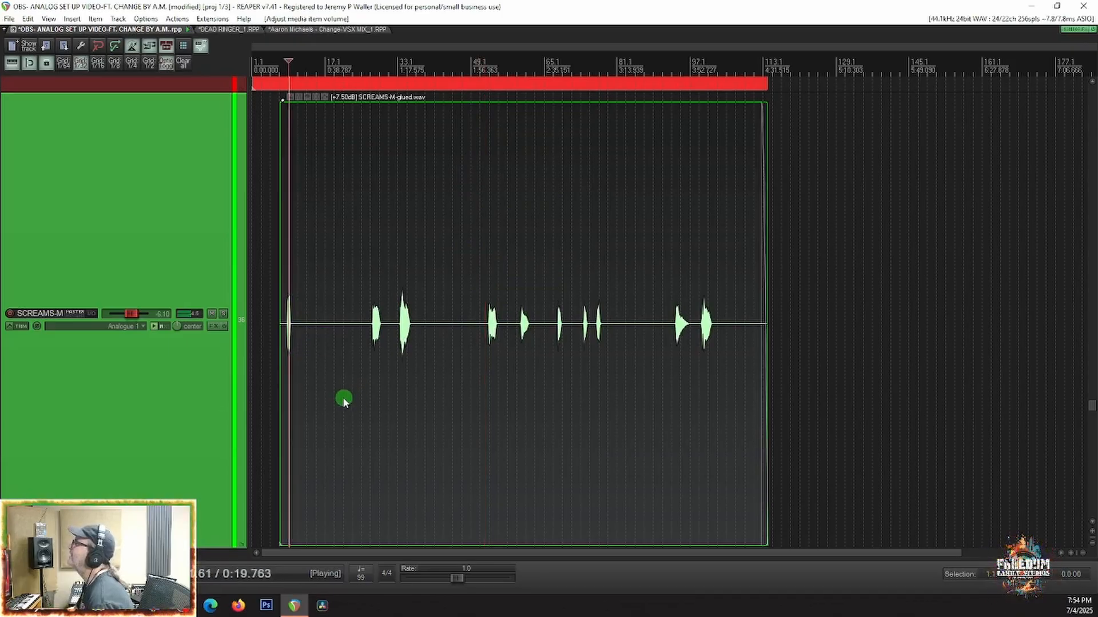
{"action": "scroll", "coordinate": [276, 383], "scroll_direction": "up", "scroll_amount": 2}
{"action": "scroll", "coordinate": [321, 371], "scroll_direction": "up", "scroll_amount": 5}
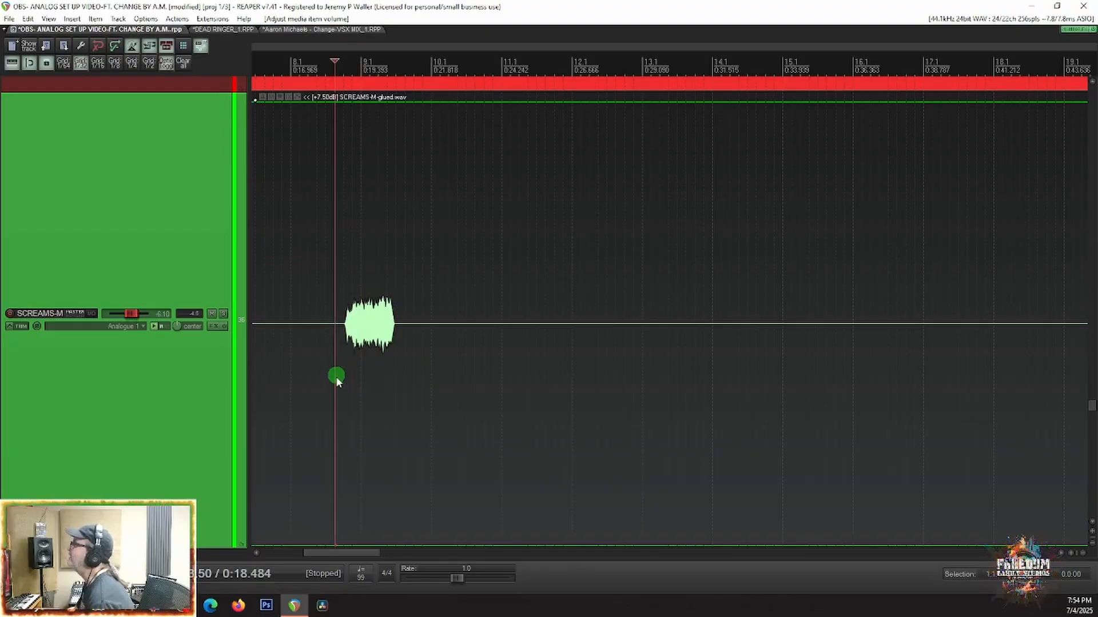
{"action": "key", "text": "space"}
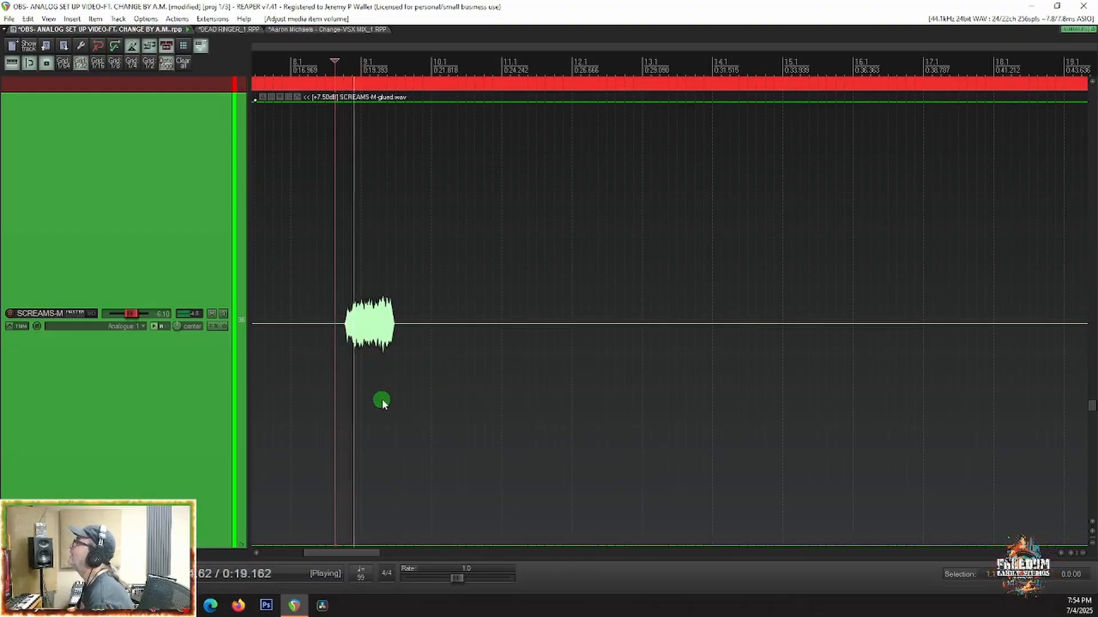
{"action": "key", "text": "space"}
Step: Reset the SCREAMS-M track volume to 0.00 dB and play the first scream again
{"action": "double_click", "coordinate": [136, 312]}
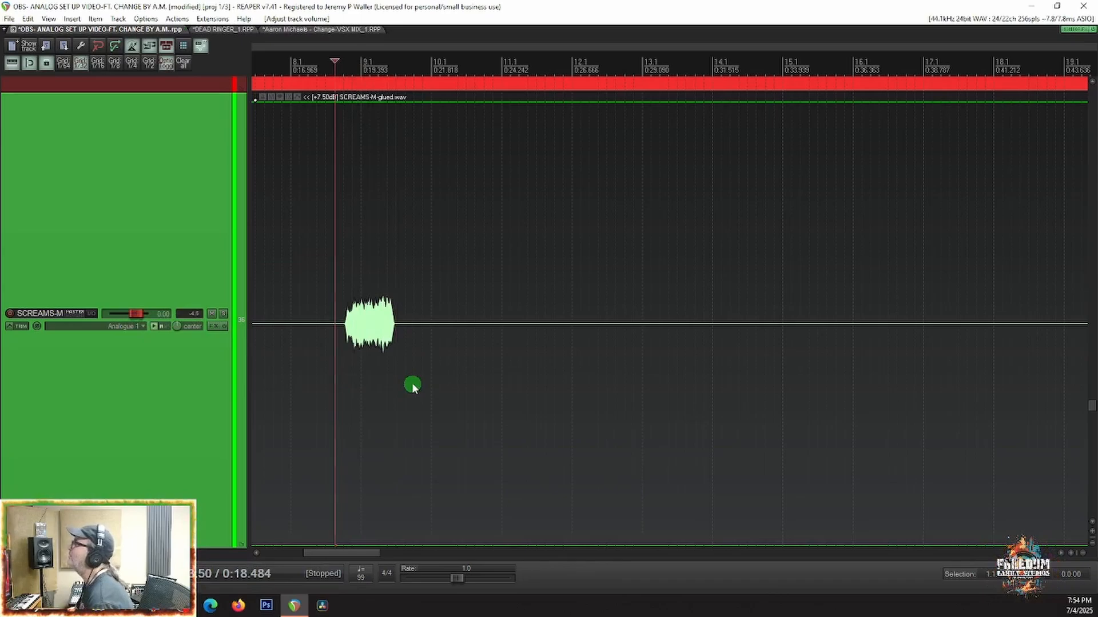
{"action": "key", "text": "space"}
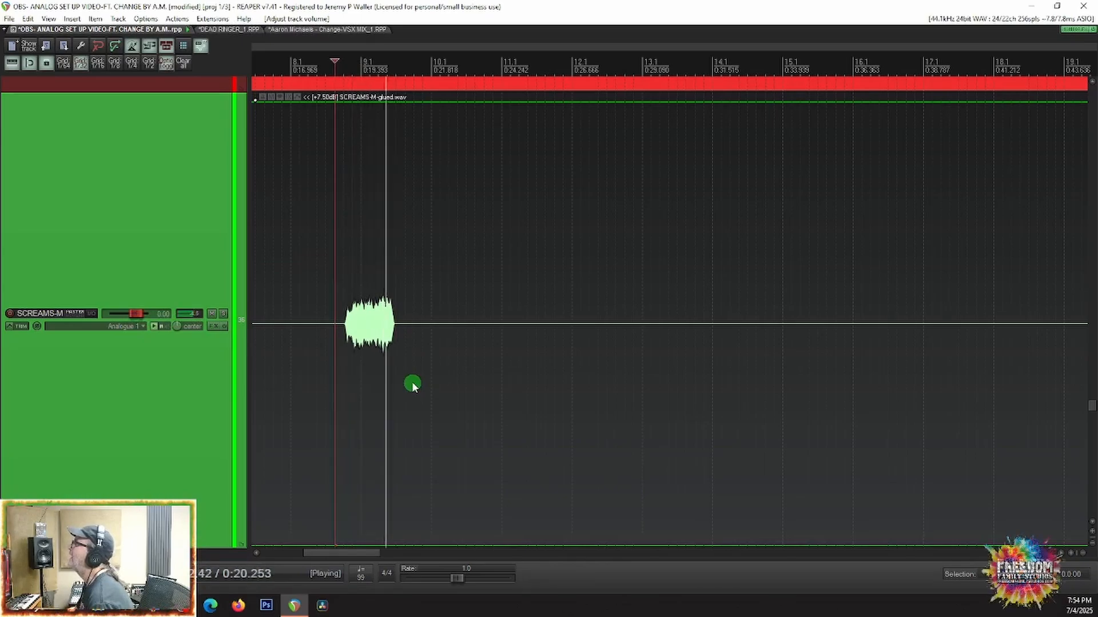
{"action": "scroll", "coordinate": [412, 383], "scroll_direction": "down", "scroll_amount": 8}
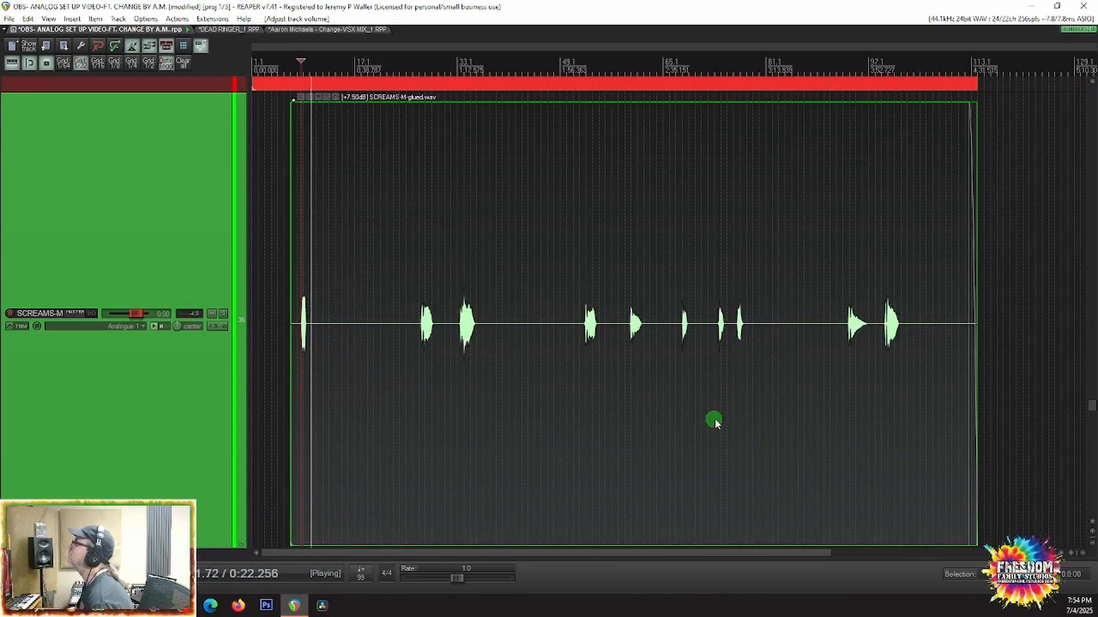
{"action": "scroll", "coordinate": [652, 407], "scroll_direction": "down", "scroll_amount": 3}
{"action": "scroll", "coordinate": [641, 401], "scroll_direction": "down", "scroll_amount": 5}
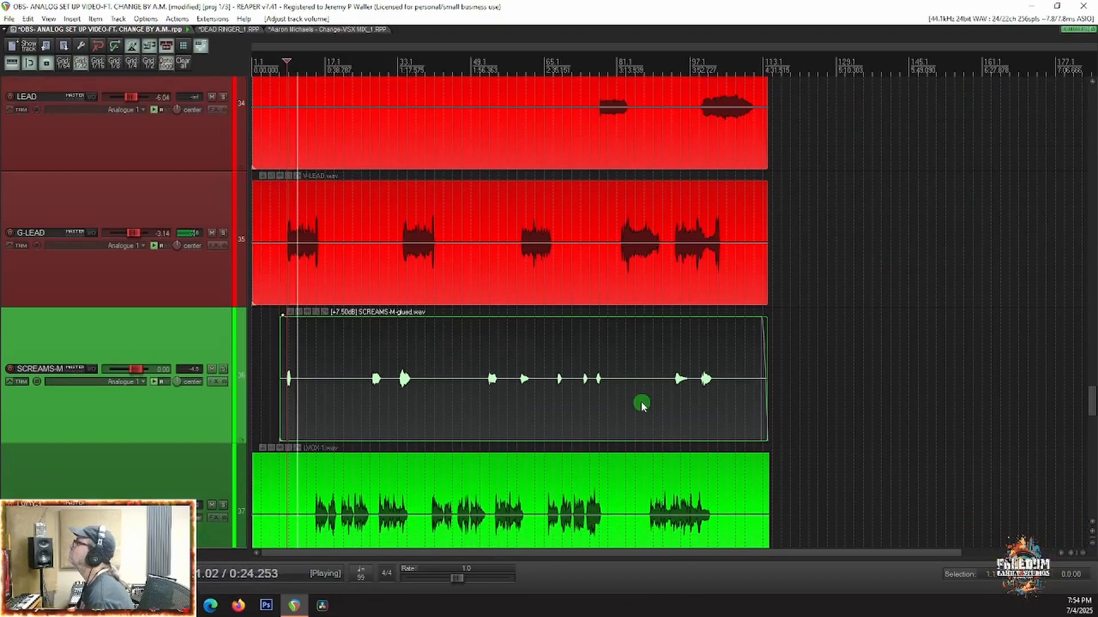
{"action": "key", "text": "space"}
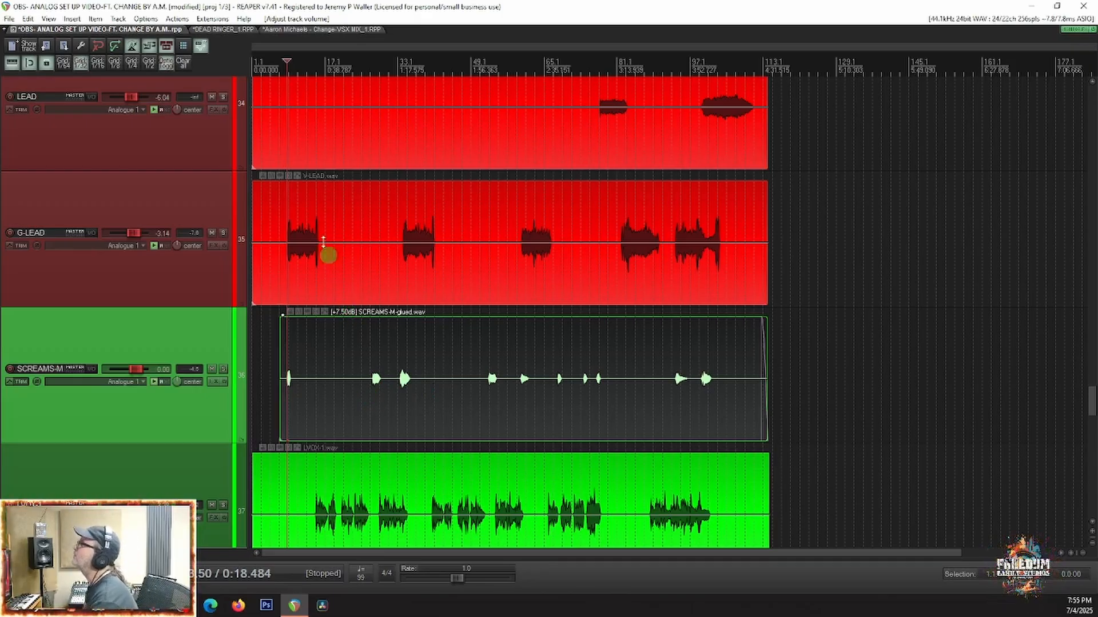
Step: Examine the waveform levels on the remaining vocal tracks, from LVOX-DUB down to the VOX-XHARM harmonies
{"action": "scroll", "coordinate": [58, 433], "scroll_direction": "down", "scroll_amount": 8}
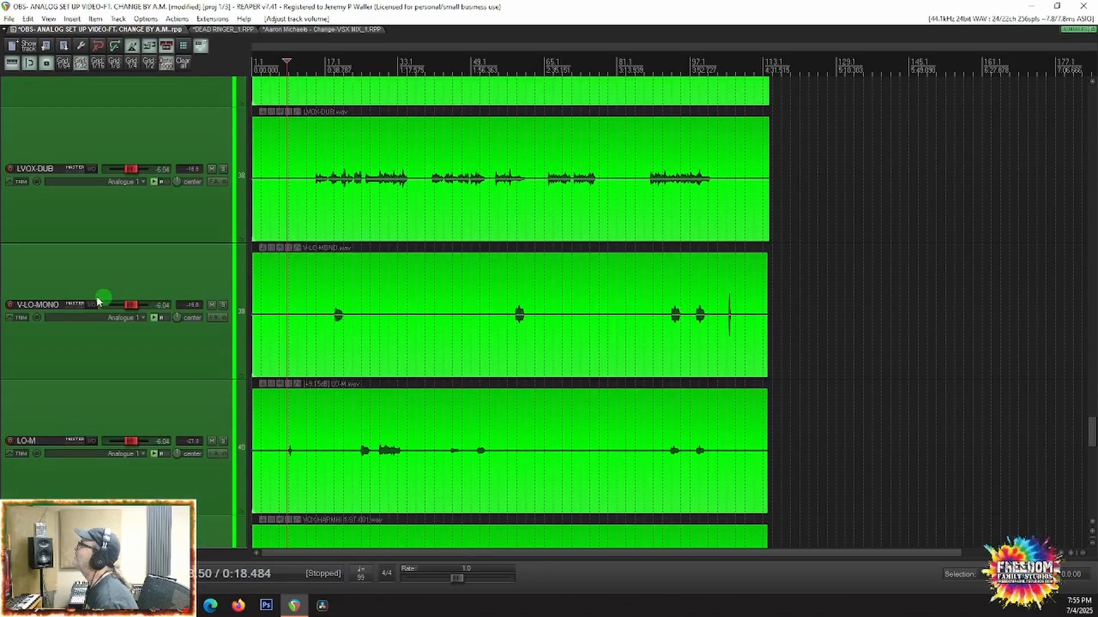
{"action": "scroll", "coordinate": [559, 375], "scroll_direction": "down", "scroll_amount": 1}
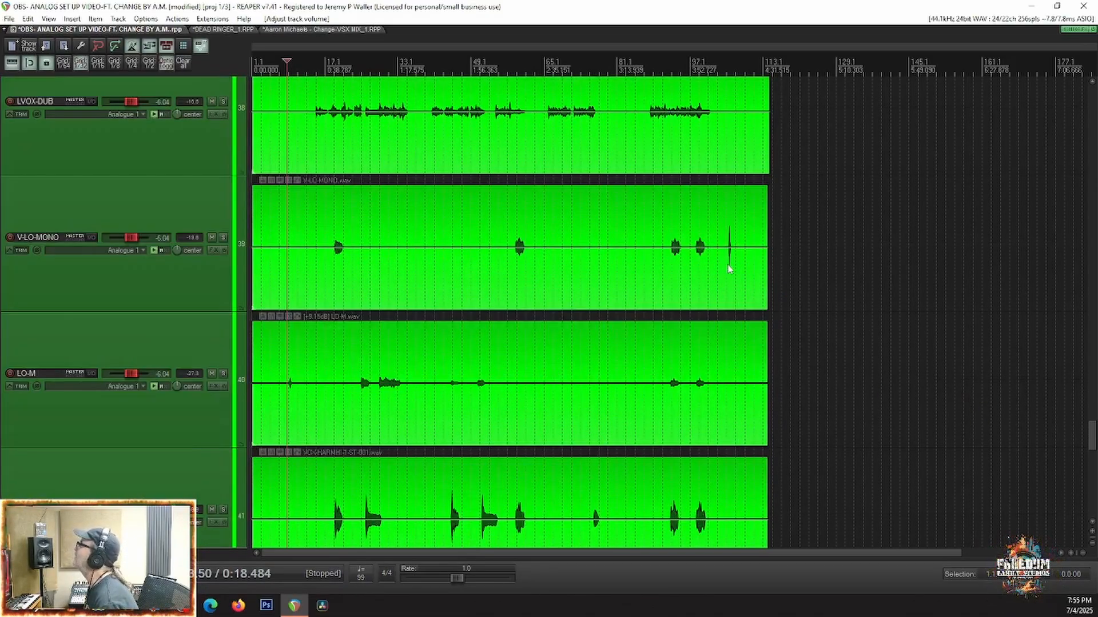
{"action": "scroll", "coordinate": [788, 261], "scroll_direction": "up", "scroll_amount": 4}
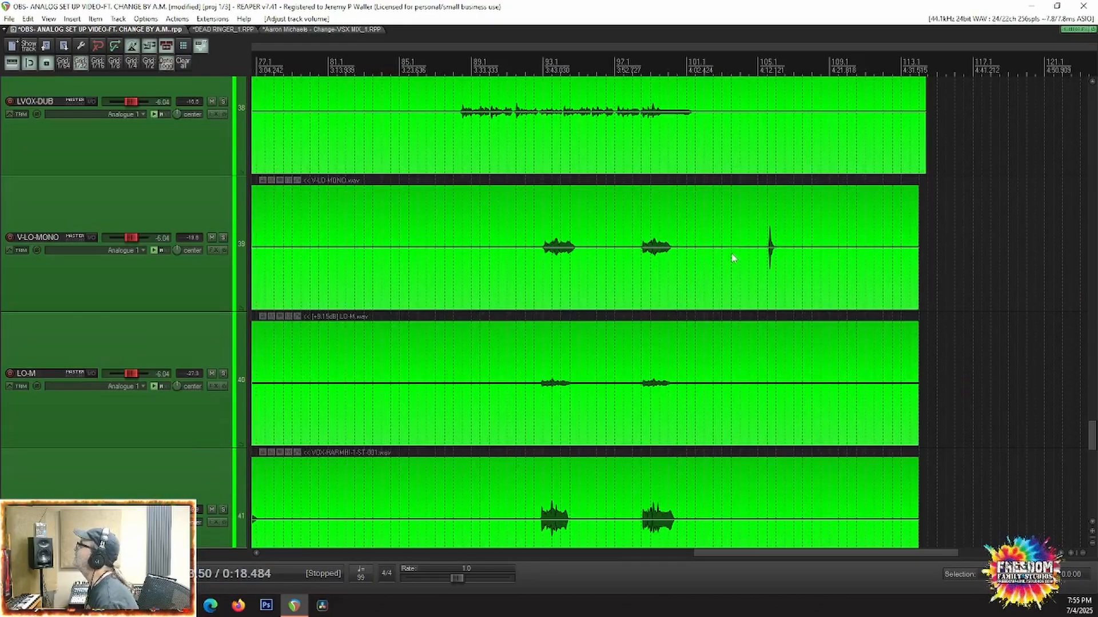
{"action": "scroll", "coordinate": [90, 270], "scroll_direction": "down", "scroll_amount": 10}
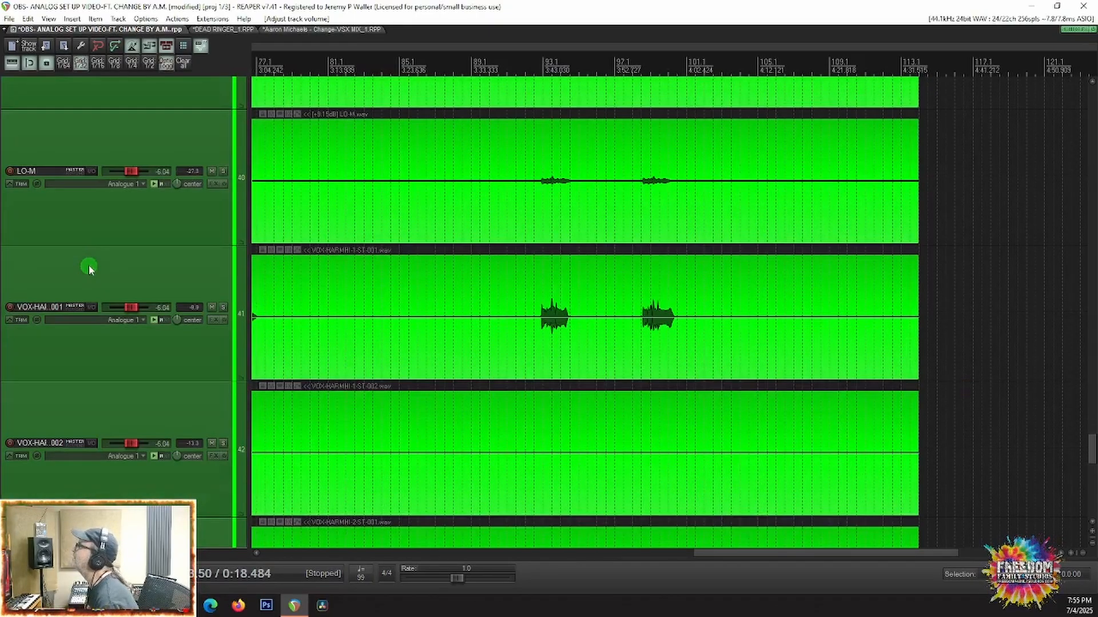
{"action": "scroll", "coordinate": [927, 379], "scroll_direction": "down", "scroll_amount": 8}
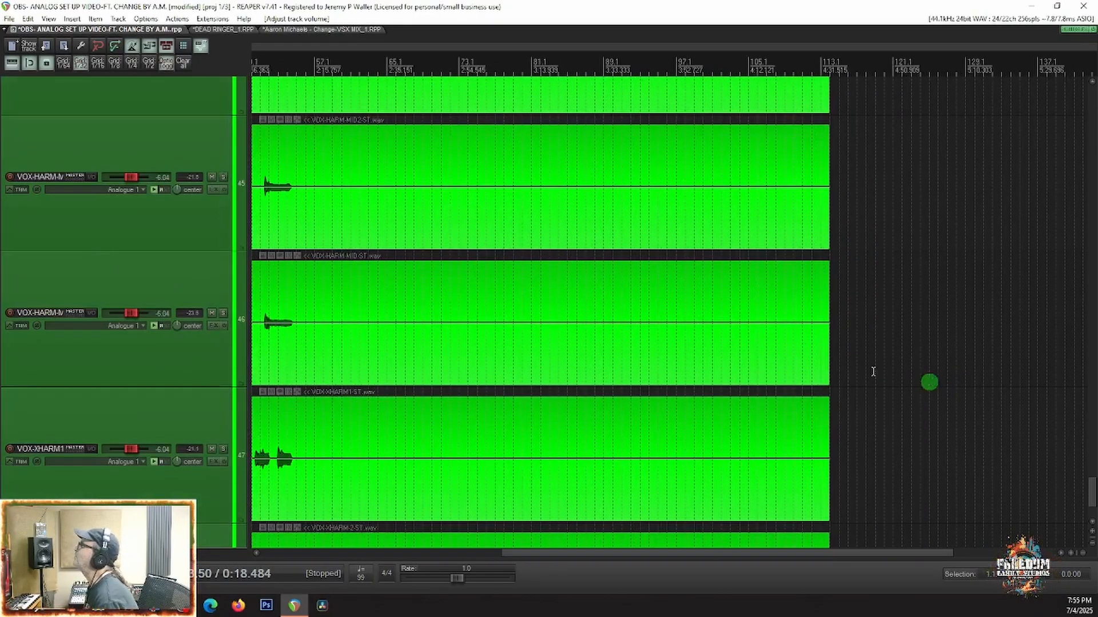
{"action": "scroll", "coordinate": [122, 321], "scroll_direction": "down", "scroll_amount": 1}
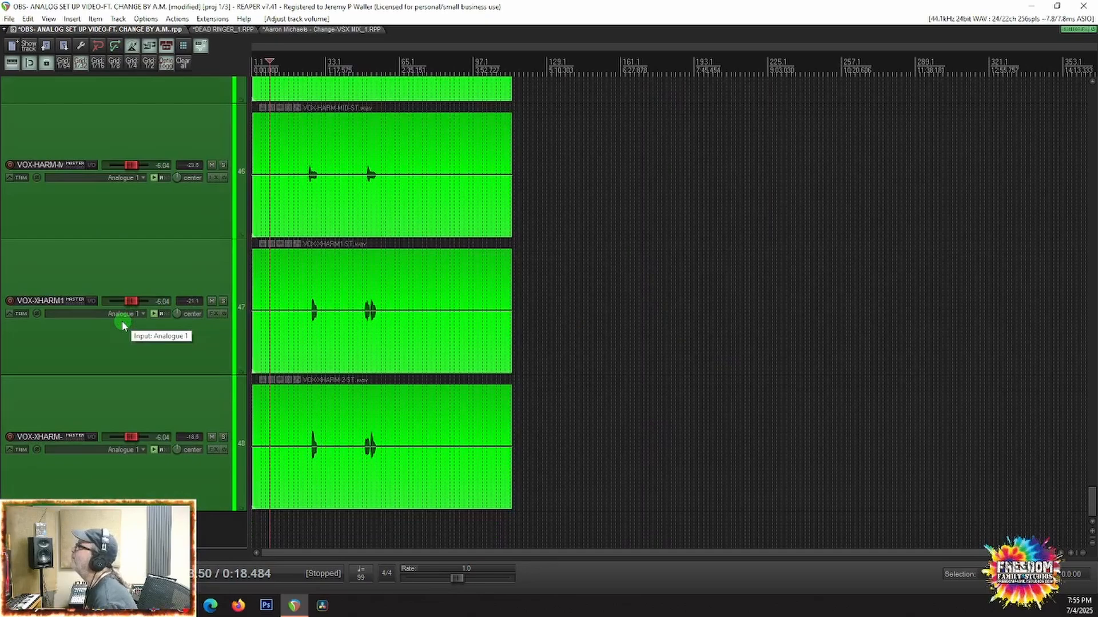
{"action": "left_click", "coordinate": [312, 325]}
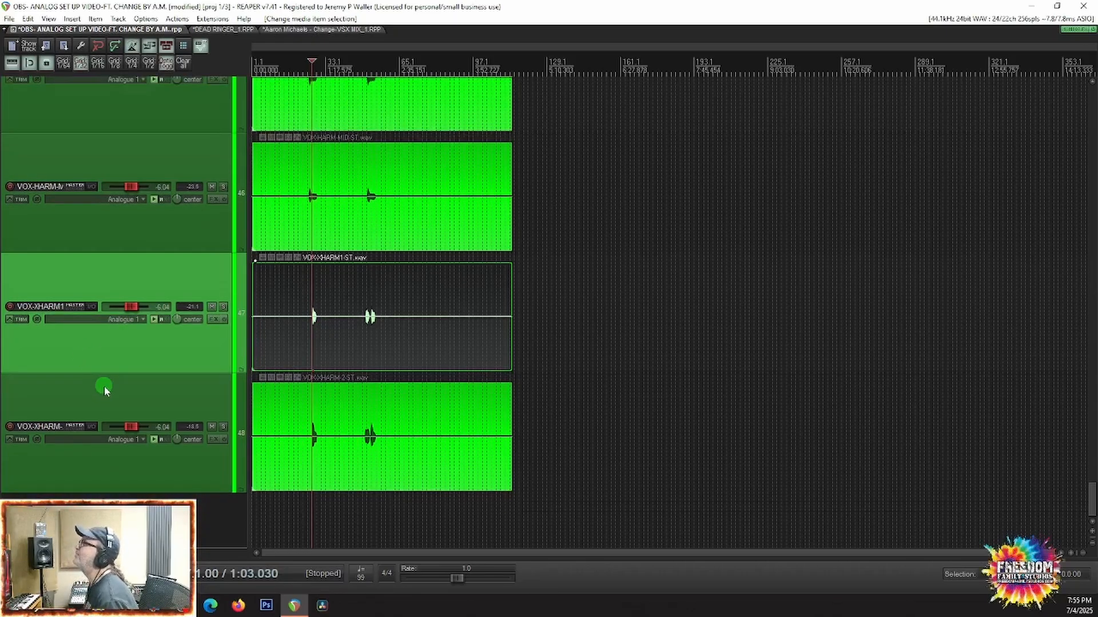
Step: Select the G5X and G6X guitar clips and raise their item volume to +11.5 dB
{"action": "scroll", "coordinate": [104, 386], "scroll_direction": "up", "scroll_amount": 4}
{"action": "scroll", "coordinate": [105, 388], "scroll_direction": "up", "scroll_amount": 10}
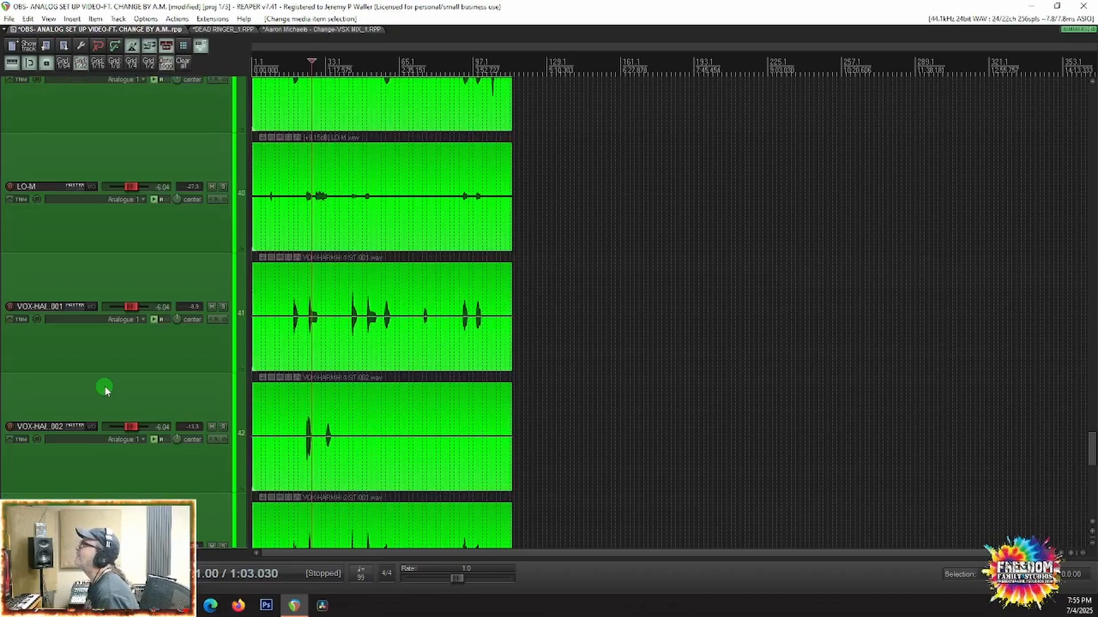
{"action": "scroll", "coordinate": [106, 376], "scroll_direction": "up", "scroll_amount": 7}
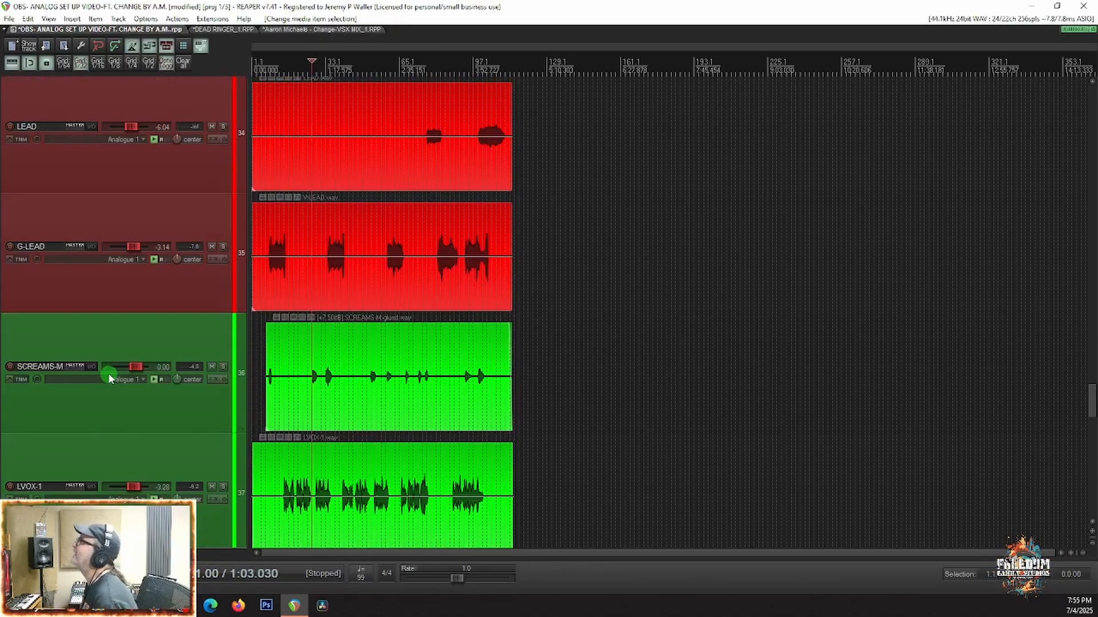
{"action": "scroll", "coordinate": [113, 357], "scroll_direction": "up", "scroll_amount": 5}
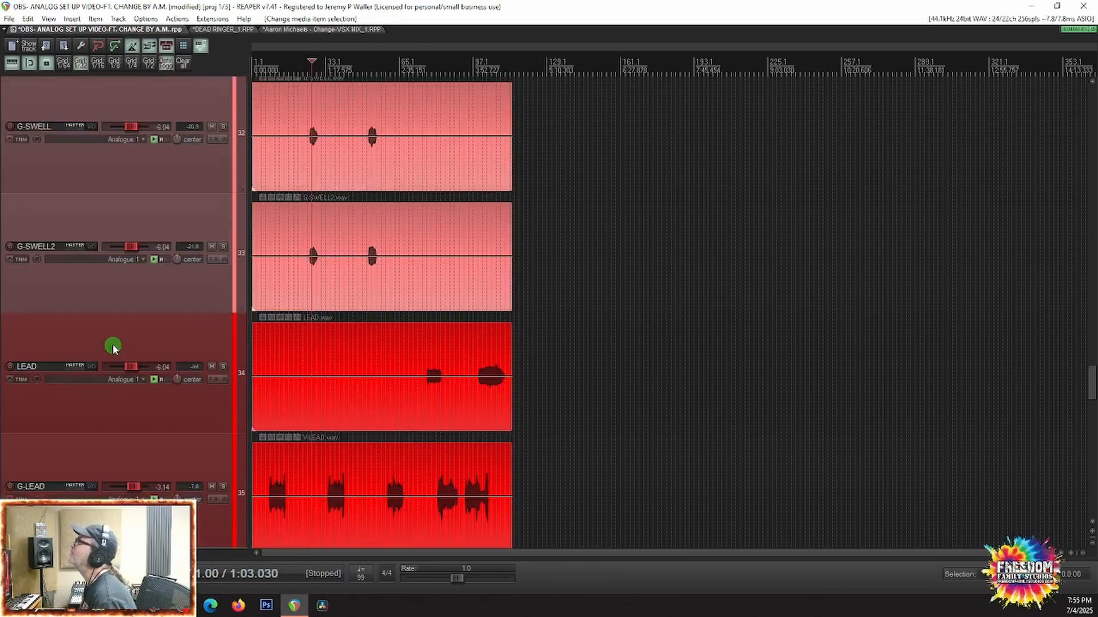
{"action": "scroll", "coordinate": [113, 346], "scroll_direction": "up", "scroll_amount": 7}
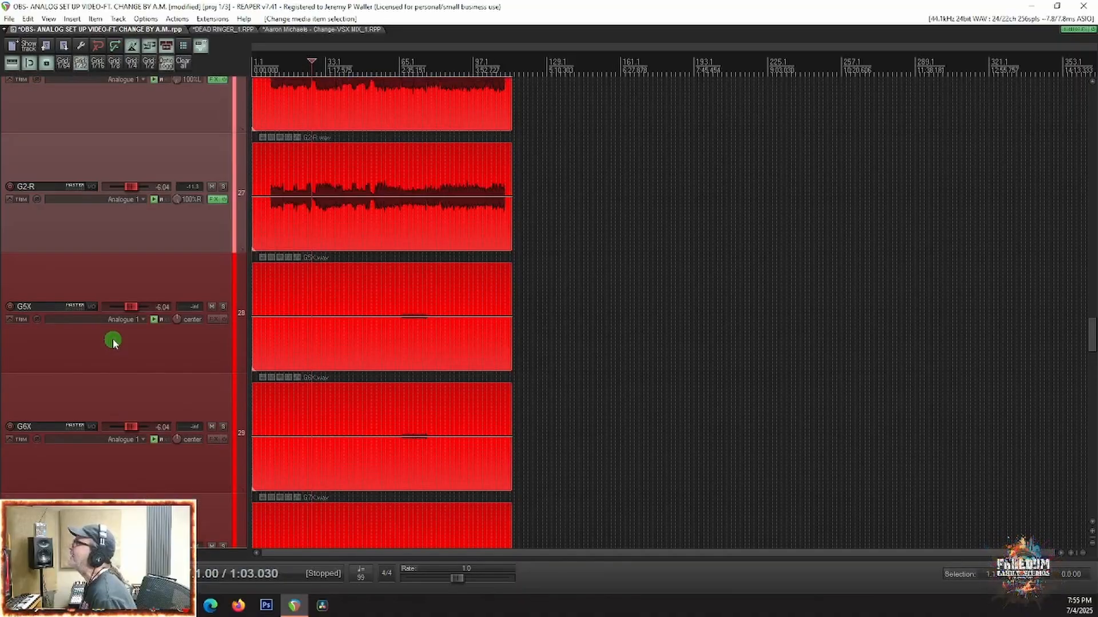
{"action": "left_click_drag", "start_coordinate": [449, 351], "coordinate": [382, 447]}
{"action": "left_click", "coordinate": [379, 440]}
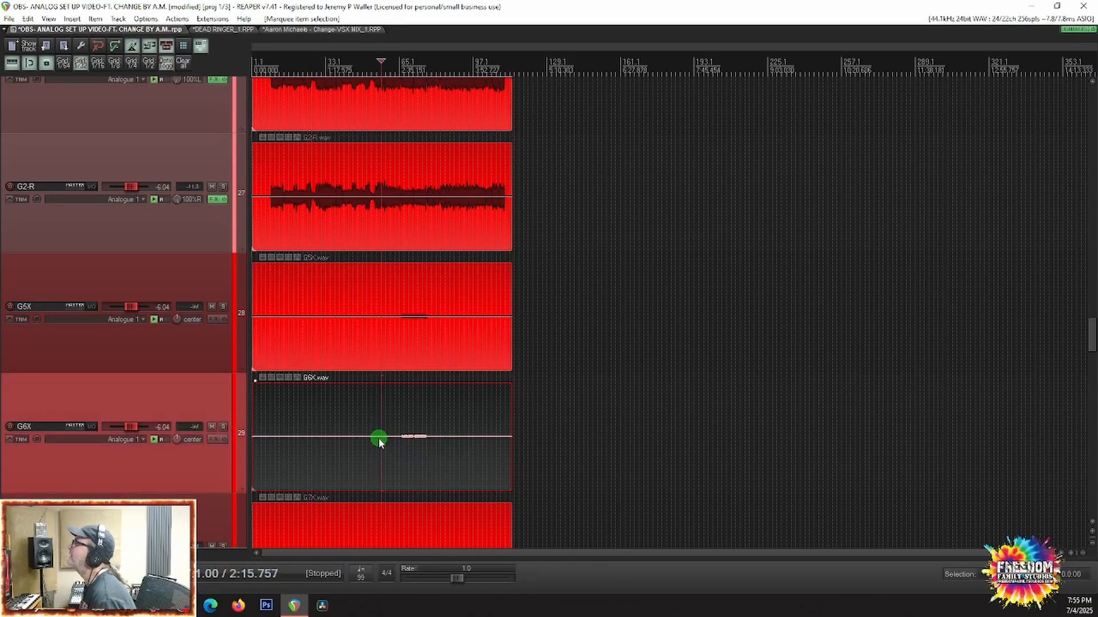
{"action": "left_click_drag", "start_coordinate": [419, 337], "coordinate": [386, 289]}
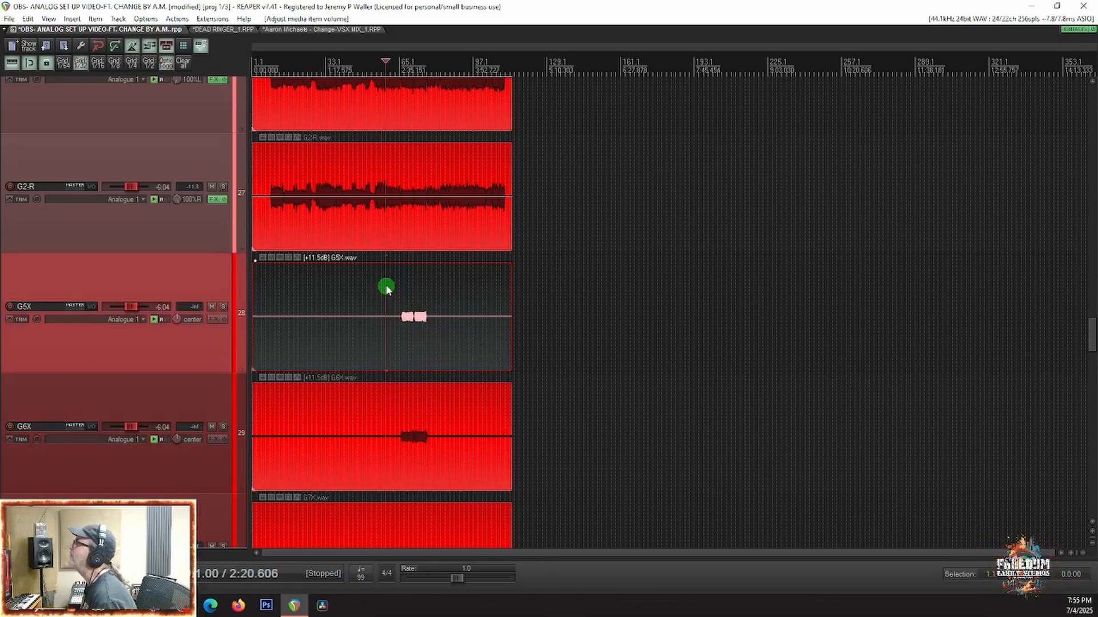
Step: Play from 2:30.303 and solo the G6X and G5X tracks to hear the boosted guitar parts
{"action": "left_click", "coordinate": [398, 411]}
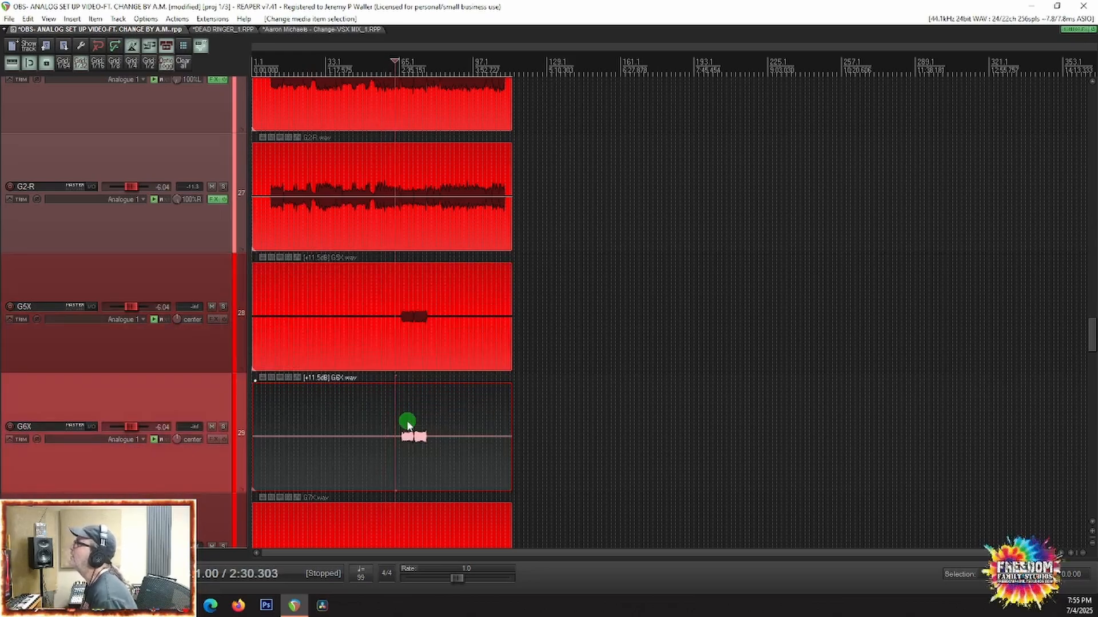
{"action": "scroll", "coordinate": [98, 392], "scroll_direction": "down", "scroll_amount": 3}
{"action": "key", "text": "space"}
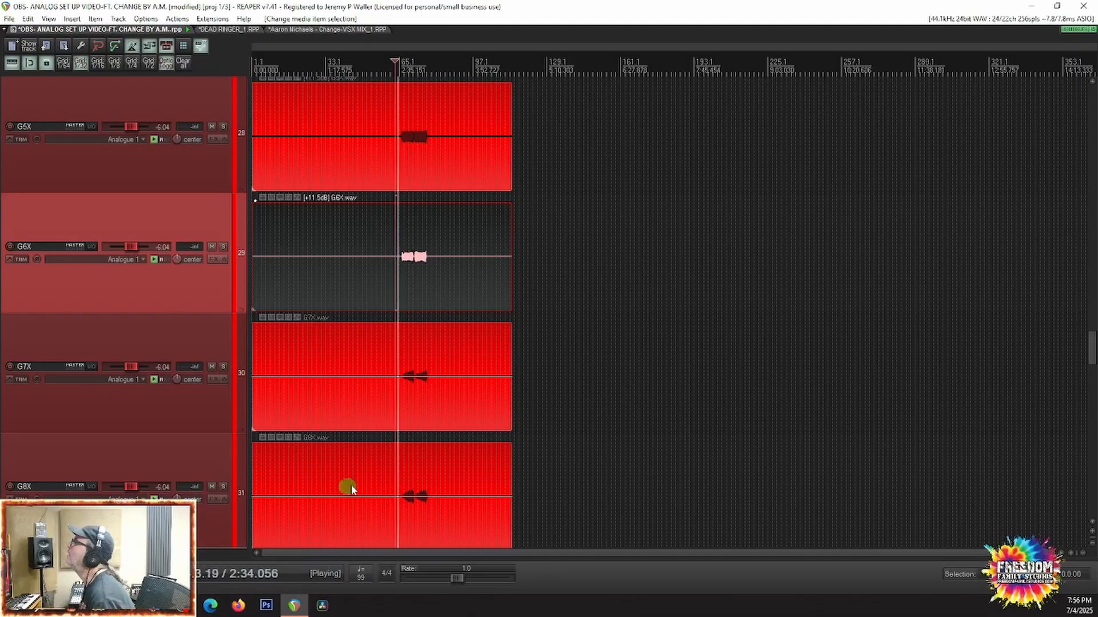
{"action": "scroll", "coordinate": [410, 488], "scroll_direction": "up", "scroll_amount": 2}
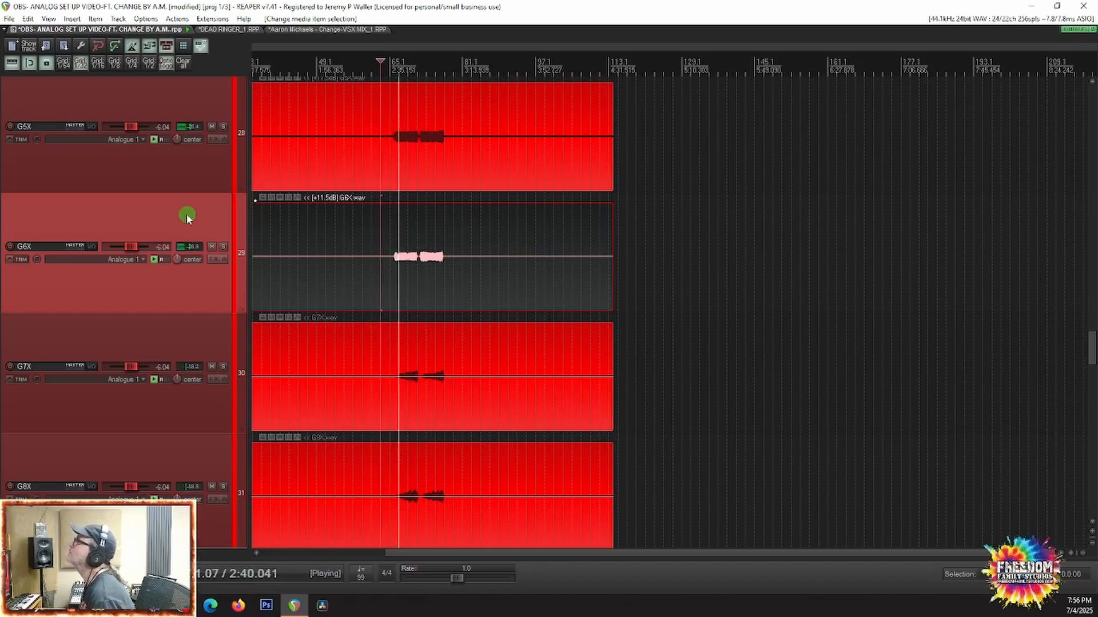
{"action": "left_click", "coordinate": [223, 247]}
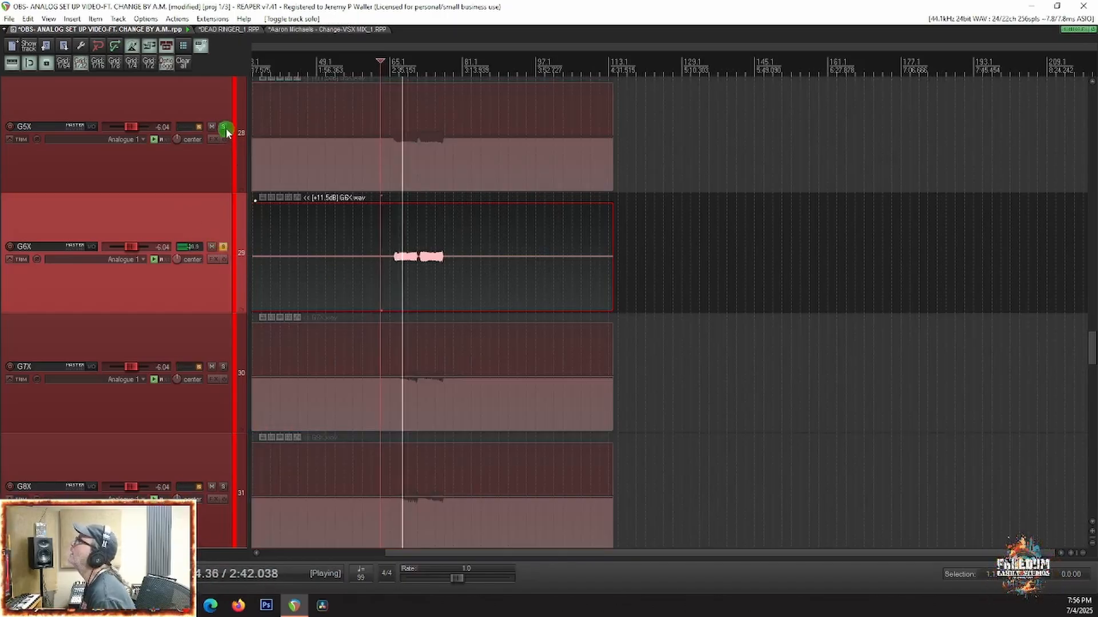
{"action": "left_click", "coordinate": [224, 127]}
{"action": "key", "text": "space"}
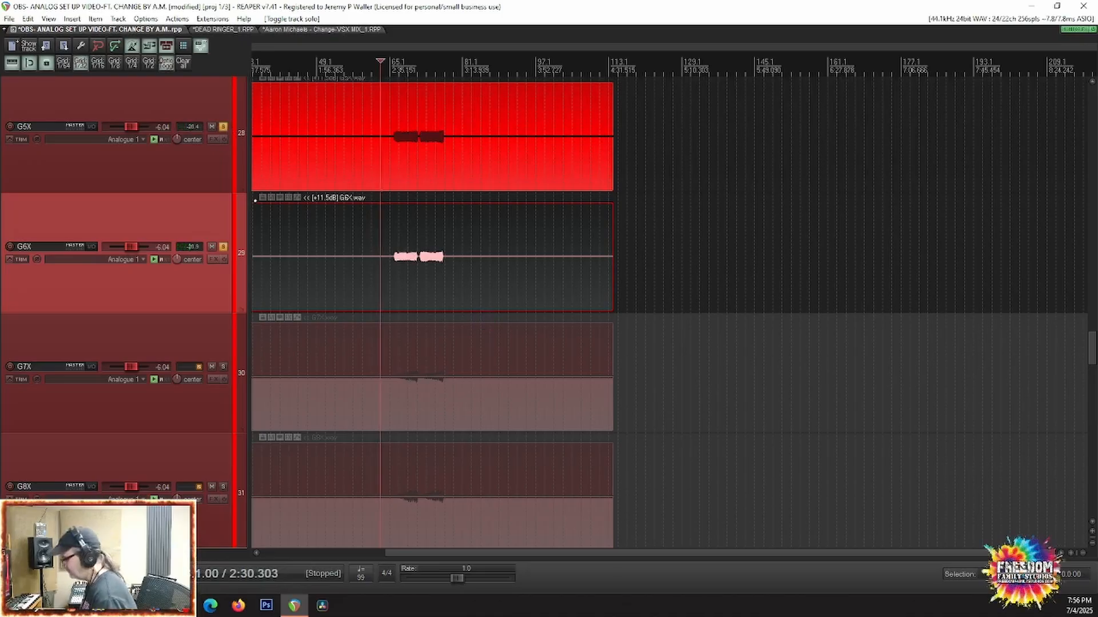
Step: Clear all track solos and play the full mix from 2:30.303 while watching the mixer levels
{"action": "right_click", "coordinate": [233, 254]}
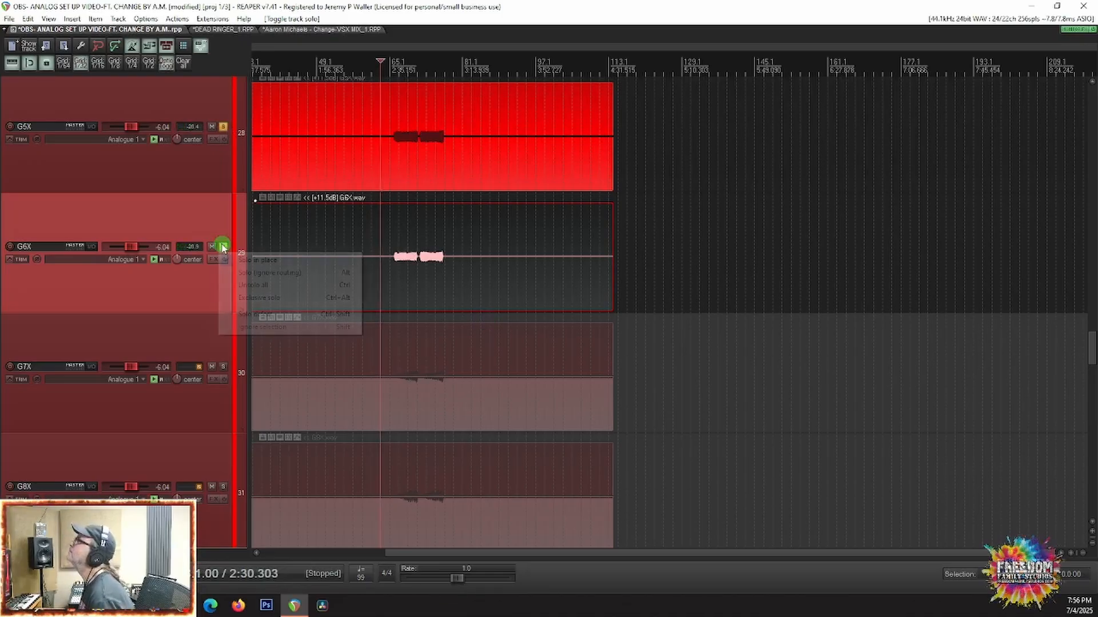
{"action": "left_click", "coordinate": [283, 284]}
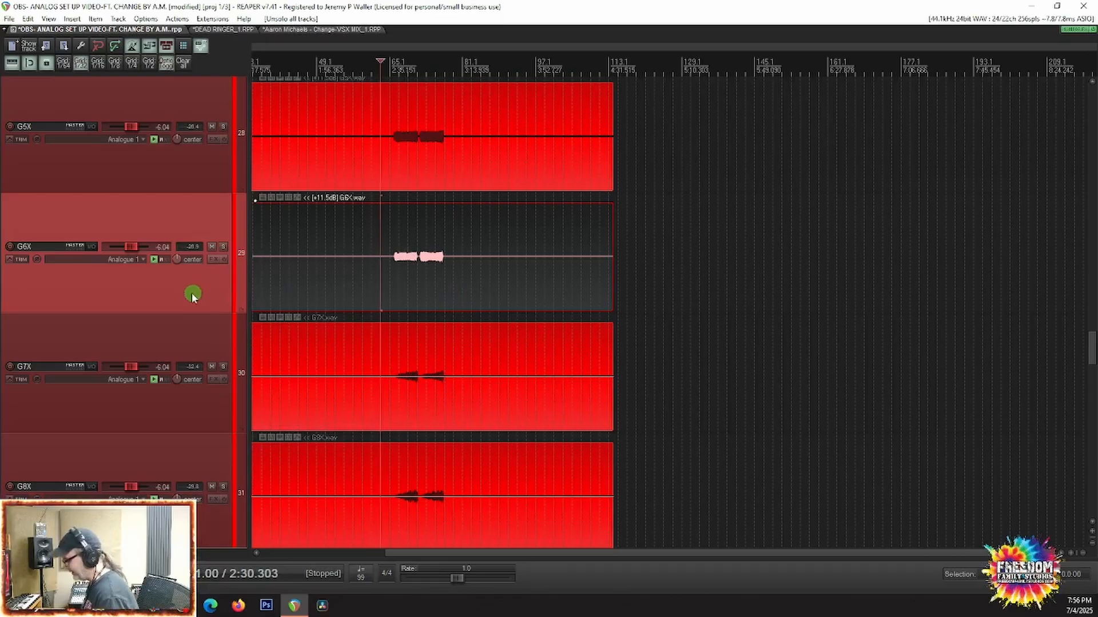
{"action": "key", "text": "ctrl+m"}
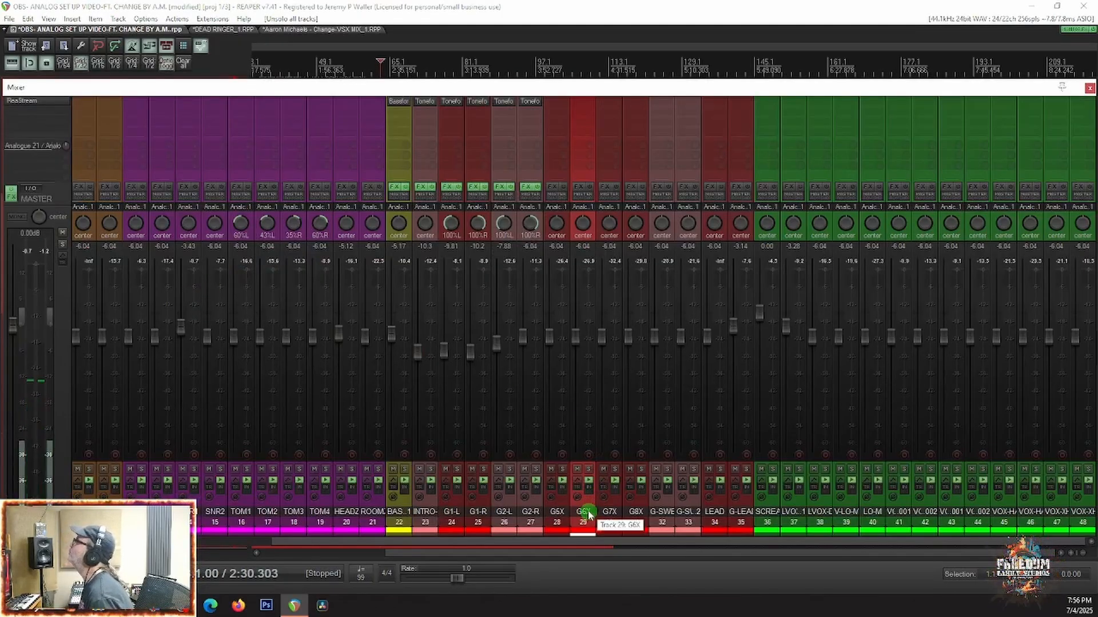
{"action": "key", "text": "space"}
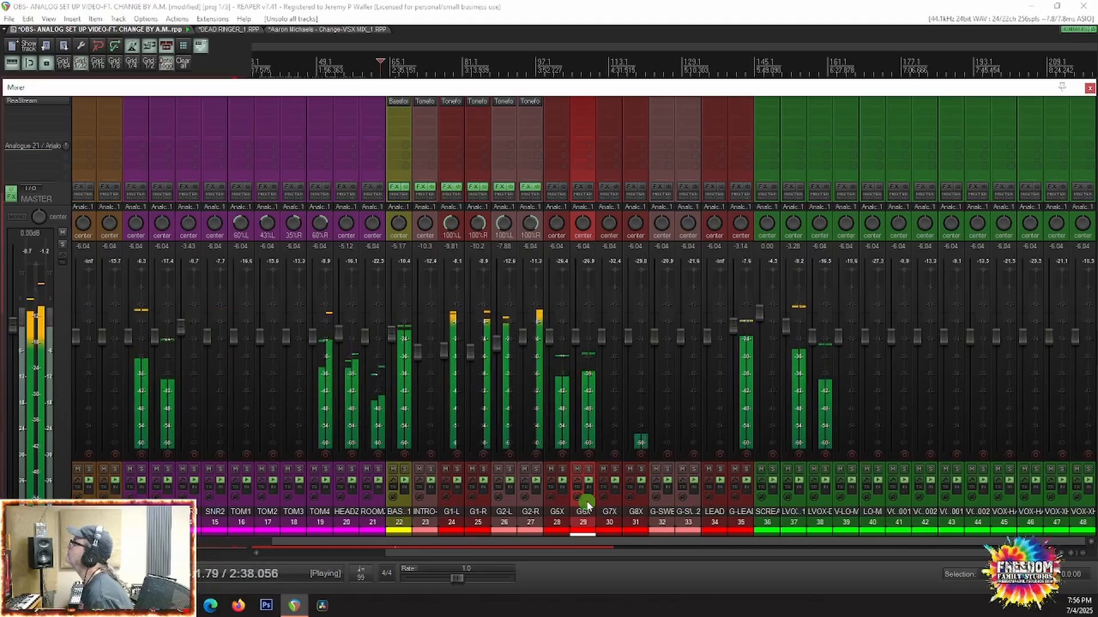
Step: Solo G6X and G5X, add the Toneforge Guilty Pleasure amp to G5X, and copy it to G6X
{"action": "left_click", "coordinate": [588, 469]}
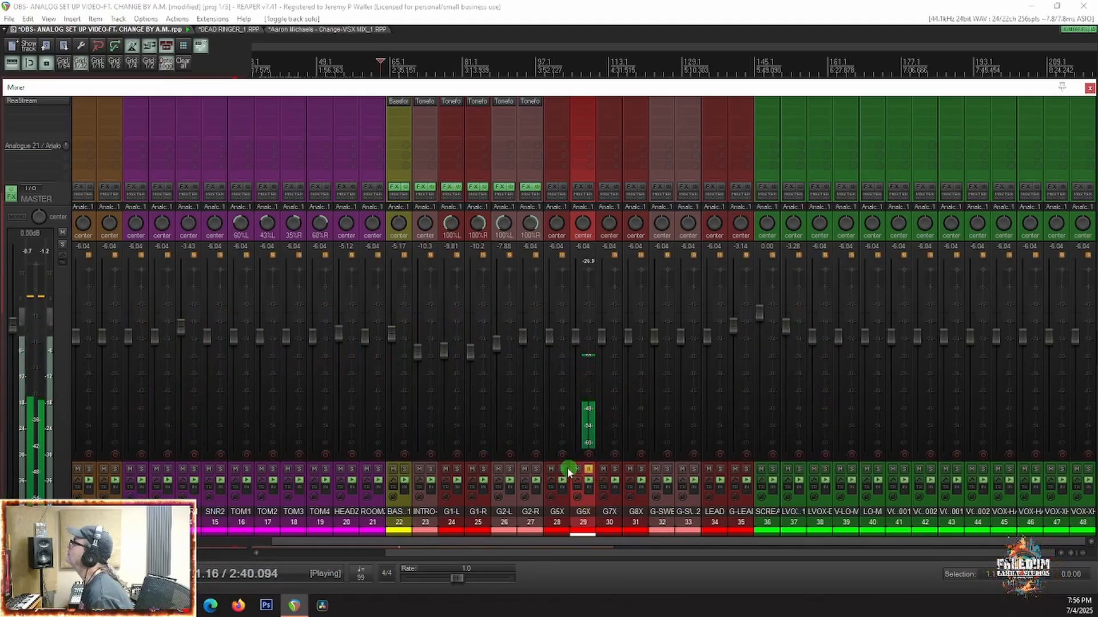
{"action": "left_click", "coordinate": [562, 468]}
{"action": "key", "text": "space"}
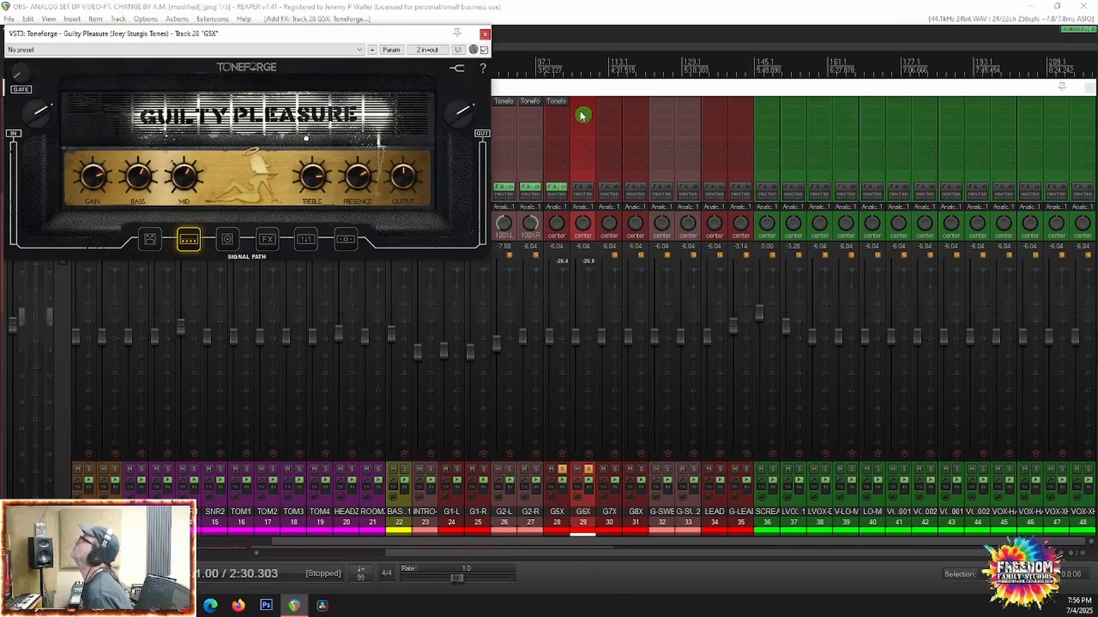
{"action": "left_click", "coordinate": [485, 35]}
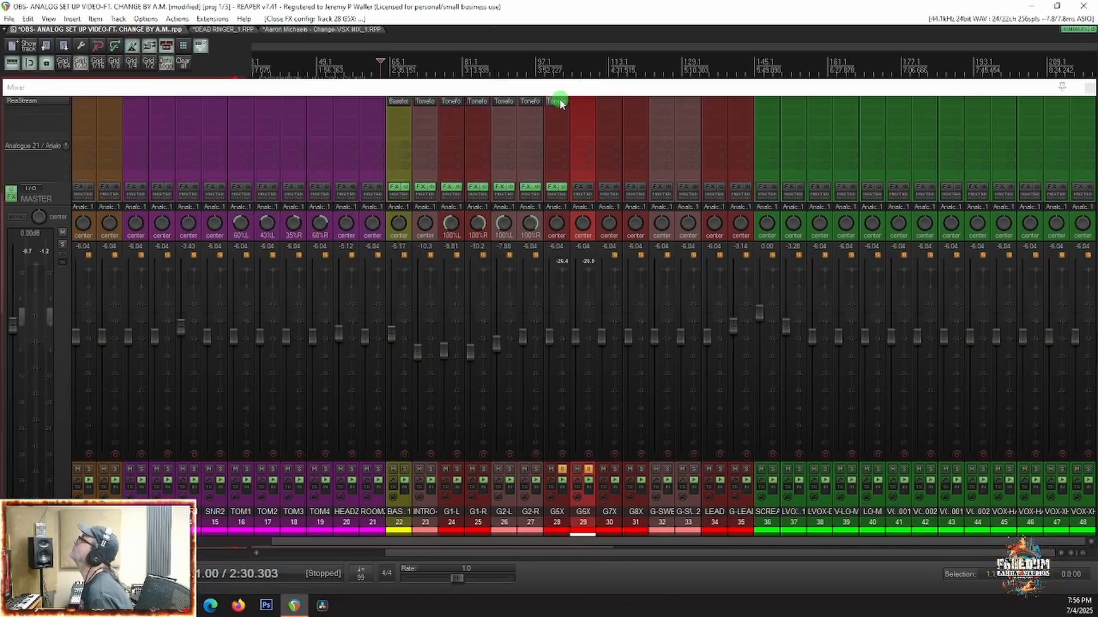
{"action": "left_click_drag", "start_coordinate": [559, 103], "coordinate": [600, 111]}
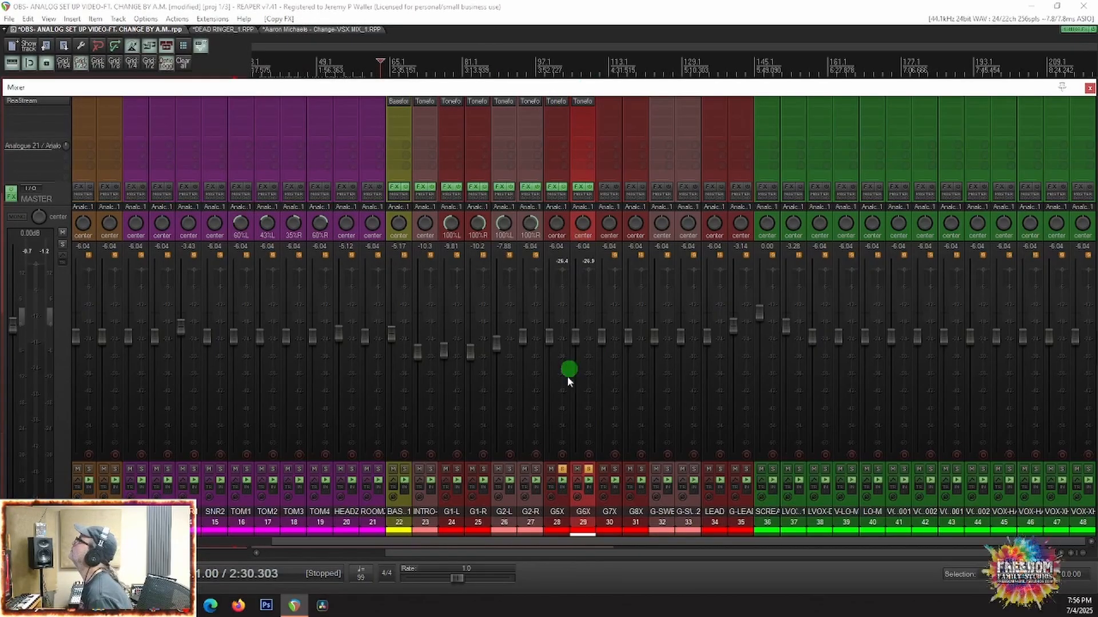
Step: Set the cabinet microphone in G6X's Guilty Pleasure amp to the 57
{"action": "left_click", "coordinate": [582, 102]}
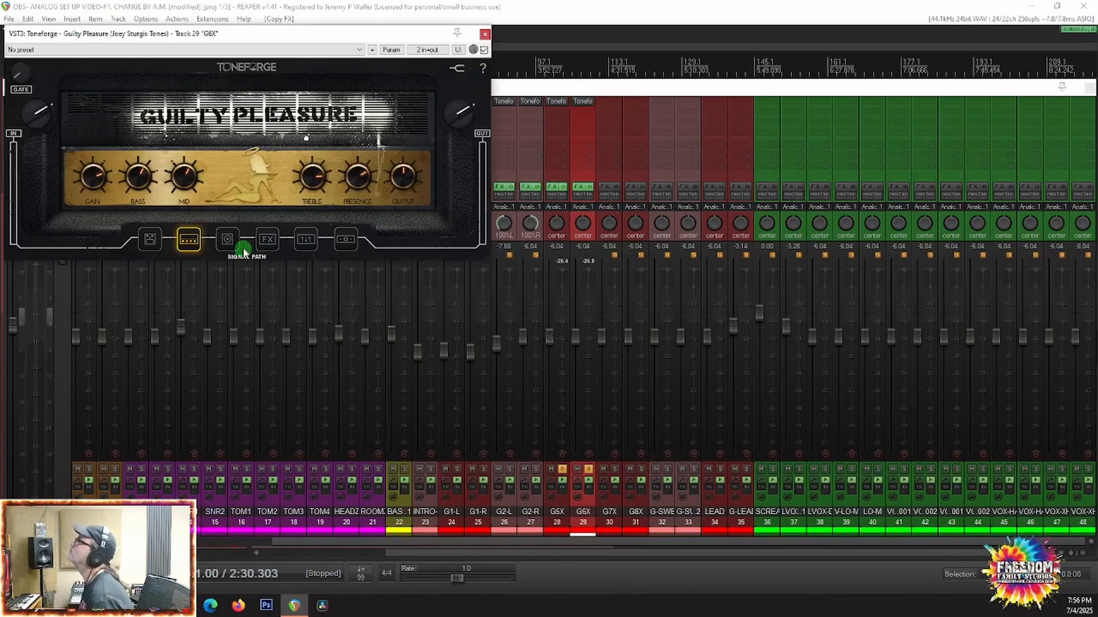
{"action": "left_click", "coordinate": [222, 240]}
{"action": "left_click", "coordinate": [96, 177]}
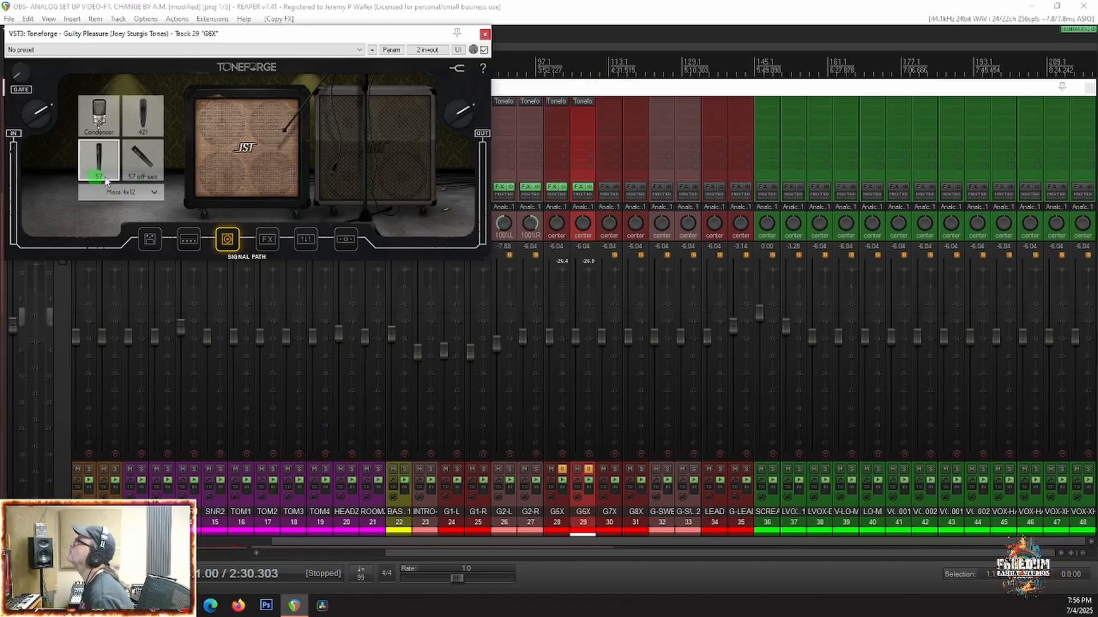
{"action": "left_click", "coordinate": [483, 34]}
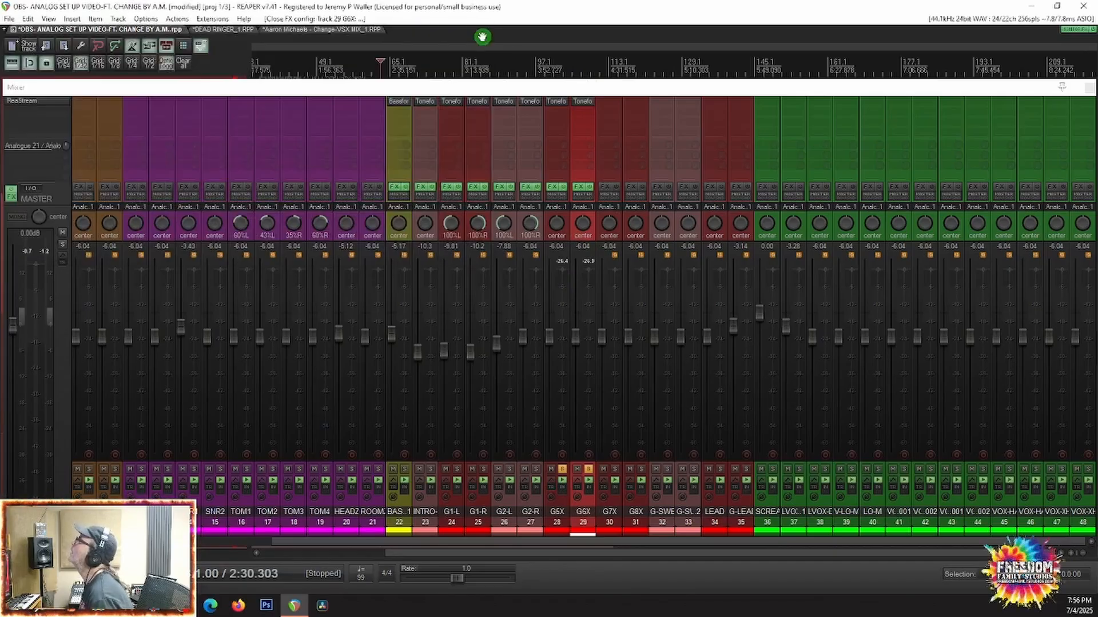
Step: Pan G5X to 100% left and G6X to 100% right
{"action": "left_click_drag", "start_coordinate": [557, 227], "coordinate": [617, 216]}
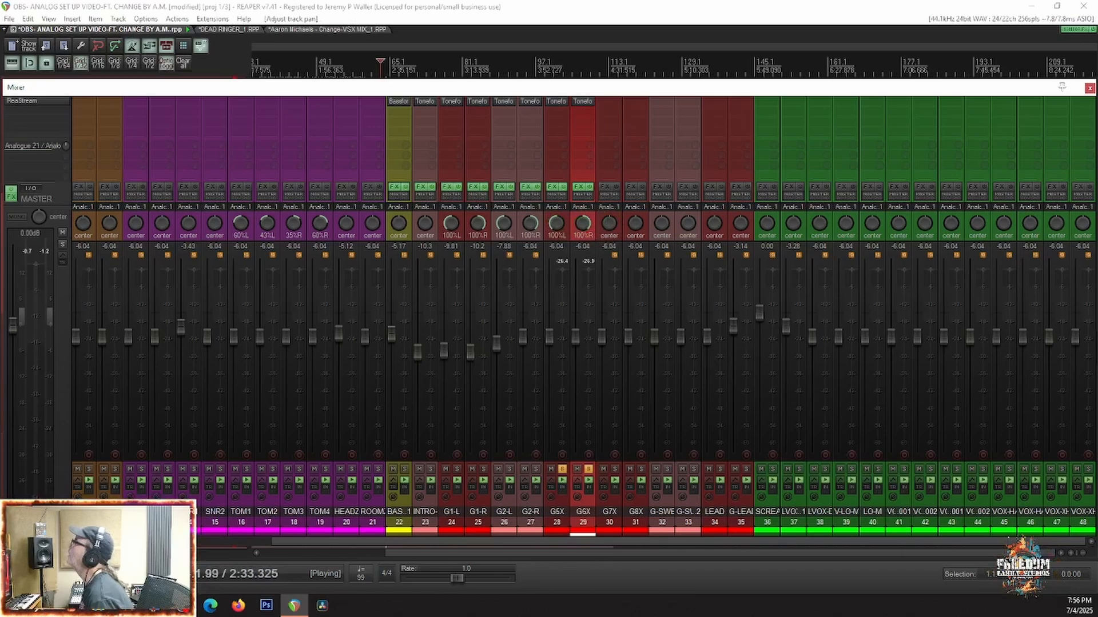
{"action": "left_click", "coordinate": [428, 431]}
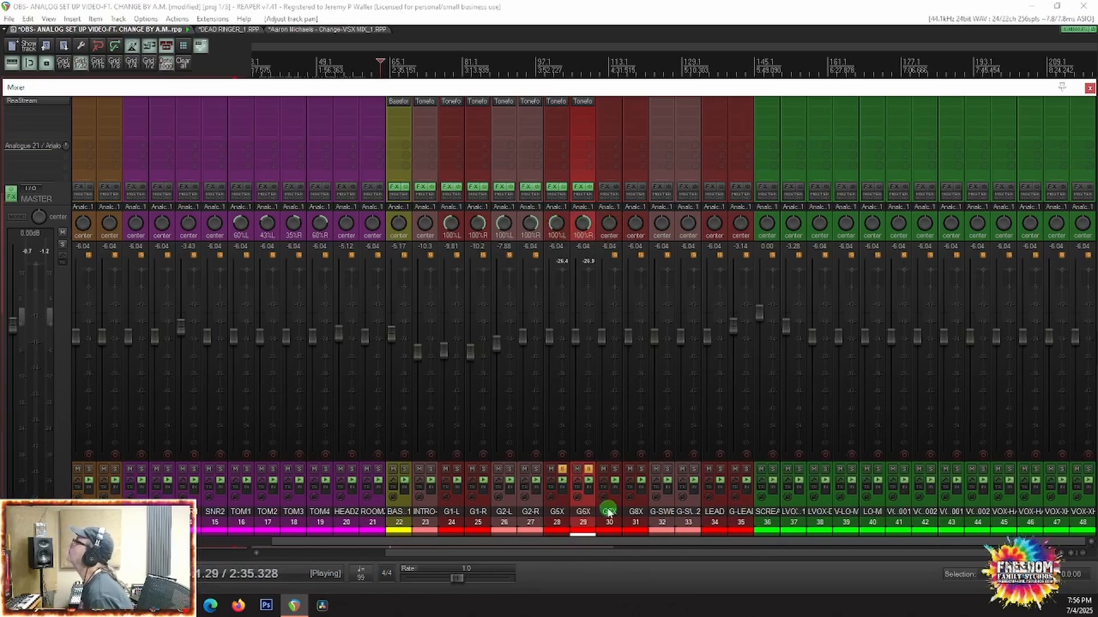
Step: With G7X and G8X also soloed, copy INTRO-G's Toneforge amp to both, and pan G7X 73% left and G8X 72% right
{"action": "left_click", "coordinate": [615, 473]}
{"action": "left_click", "coordinate": [639, 472]}
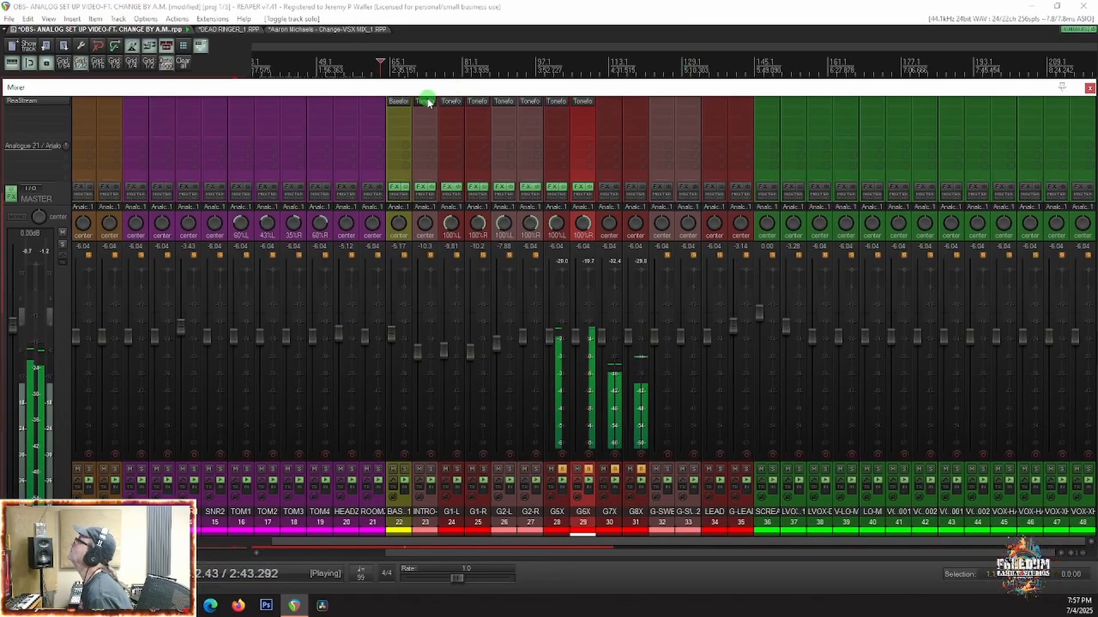
{"action": "left_click_drag", "start_coordinate": [427, 102], "coordinate": [632, 107]}
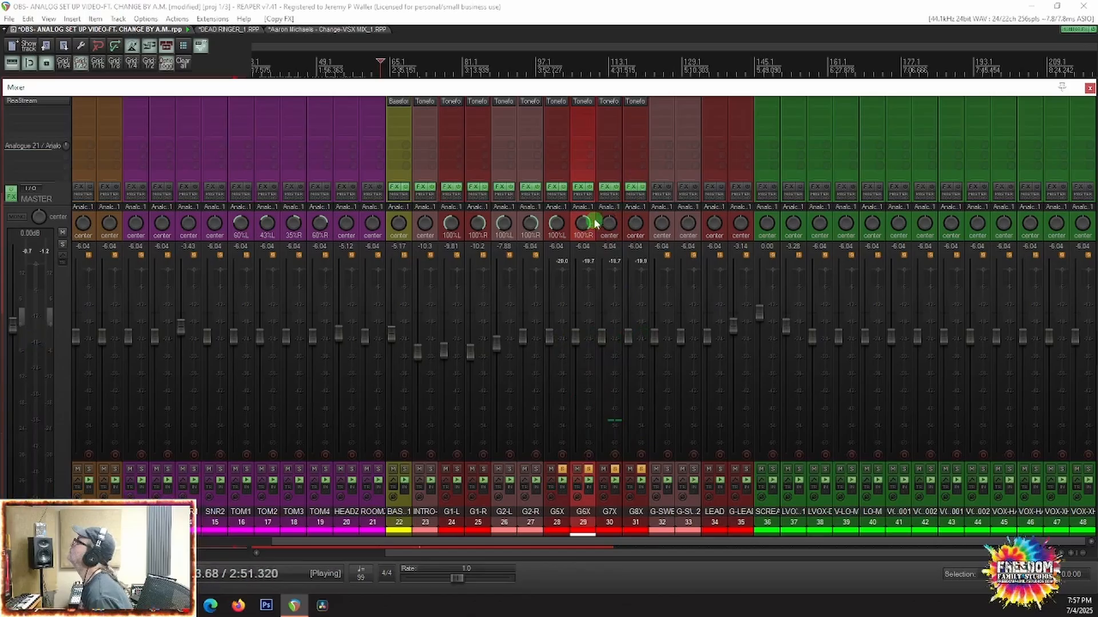
{"action": "left_click_drag", "start_coordinate": [609, 223], "coordinate": [612, 221]}
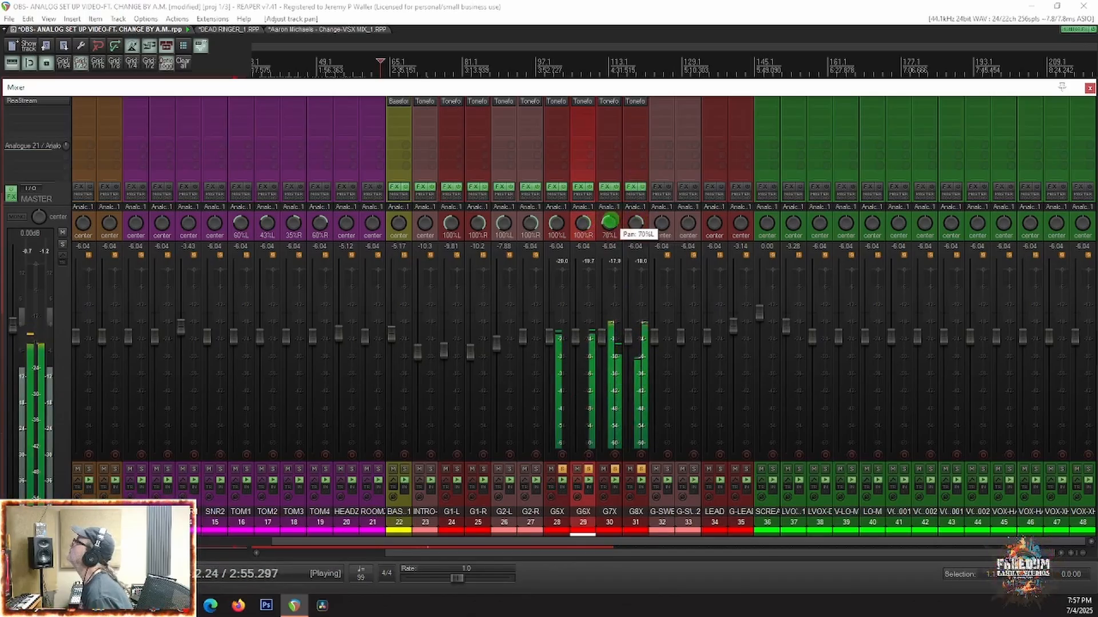
{"action": "scroll", "coordinate": [610, 220], "scroll_direction": "down", "scroll_amount": 2}
{"action": "scroll", "coordinate": [640, 225], "scroll_direction": "up", "scroll_amount": 3}
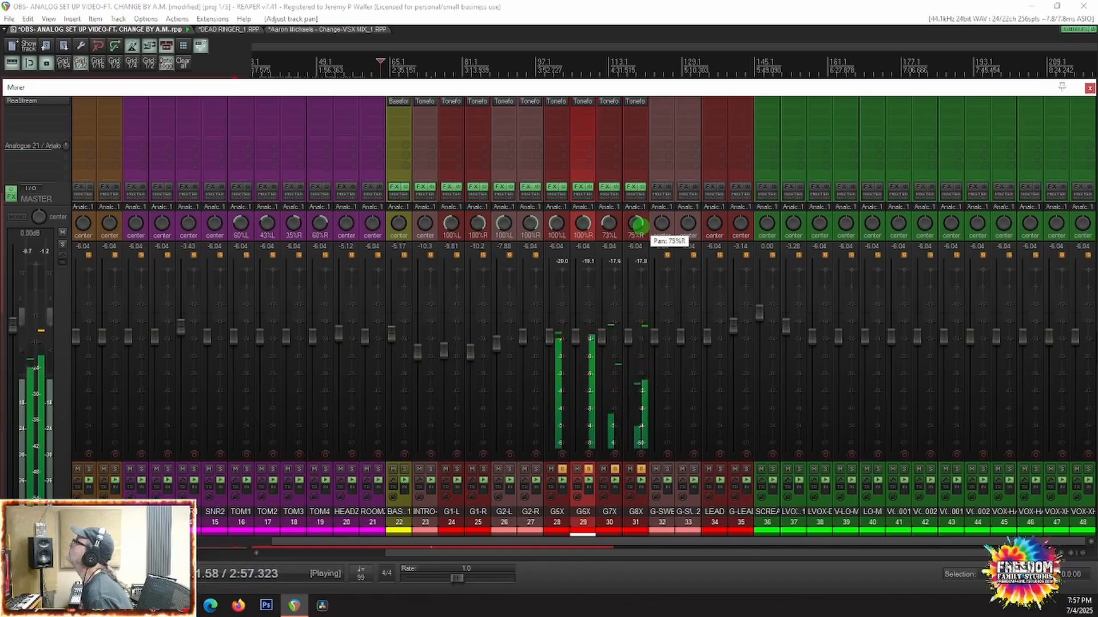
Step: Remove every solo and replay the whole song from 2:30.303 to hear the newly panned guitars in context
{"action": "key", "text": "space"}
{"action": "right_click", "coordinate": [589, 470]}
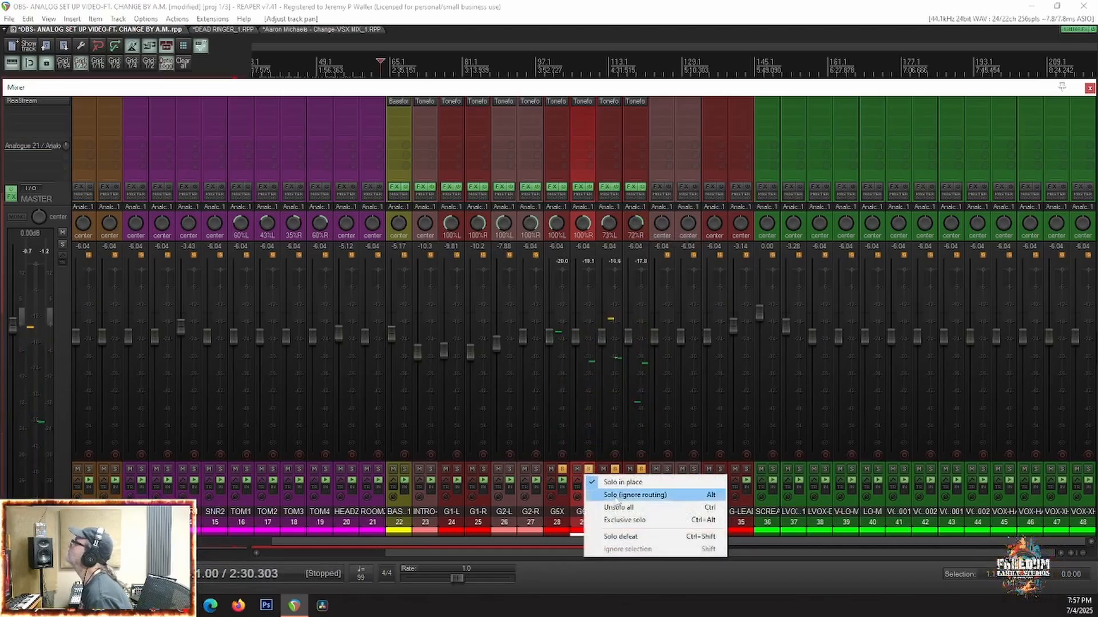
{"action": "left_click", "coordinate": [610, 508]}
{"action": "key", "text": "space"}
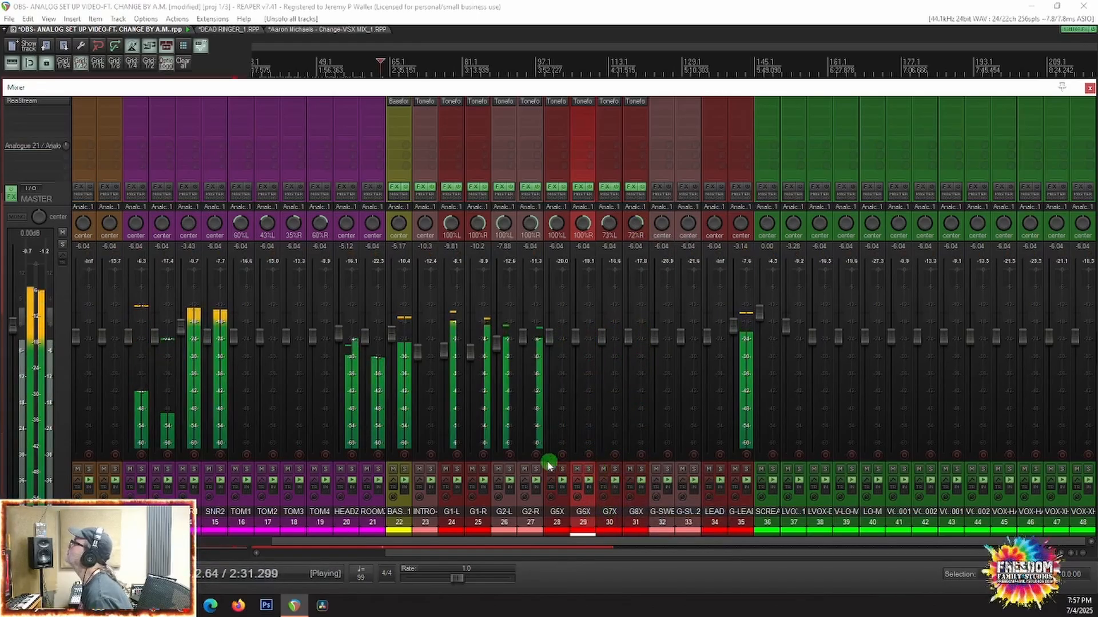
Step: Set the volume of tracks G5X through G8X together to -9.25 dB and replay the section from 2:30.303
{"action": "left_click", "coordinate": [559, 521]}
{"action": "left_click", "coordinate": [635, 514], "text": "shift"}
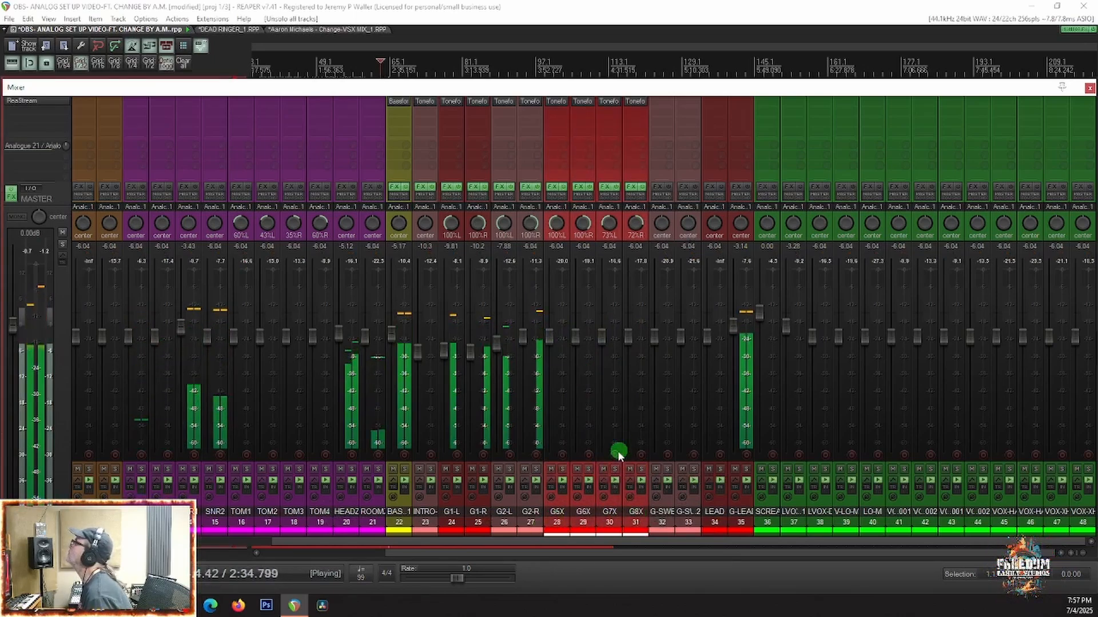
{"action": "double_click", "coordinate": [601, 336]}
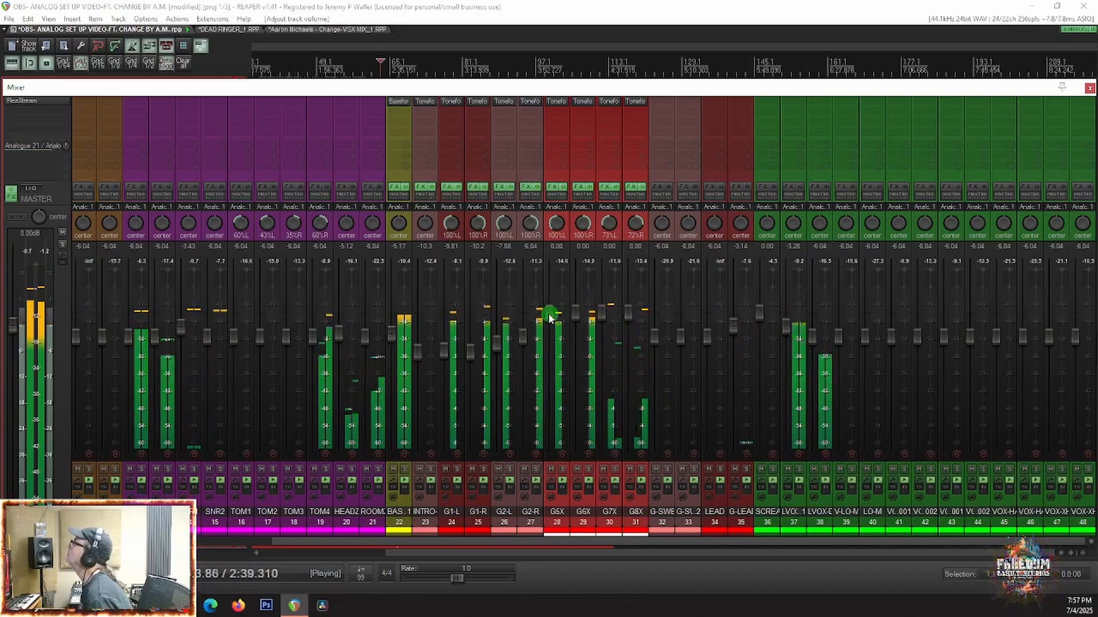
{"action": "left_click_drag", "start_coordinate": [550, 317], "coordinate": [552, 375]}
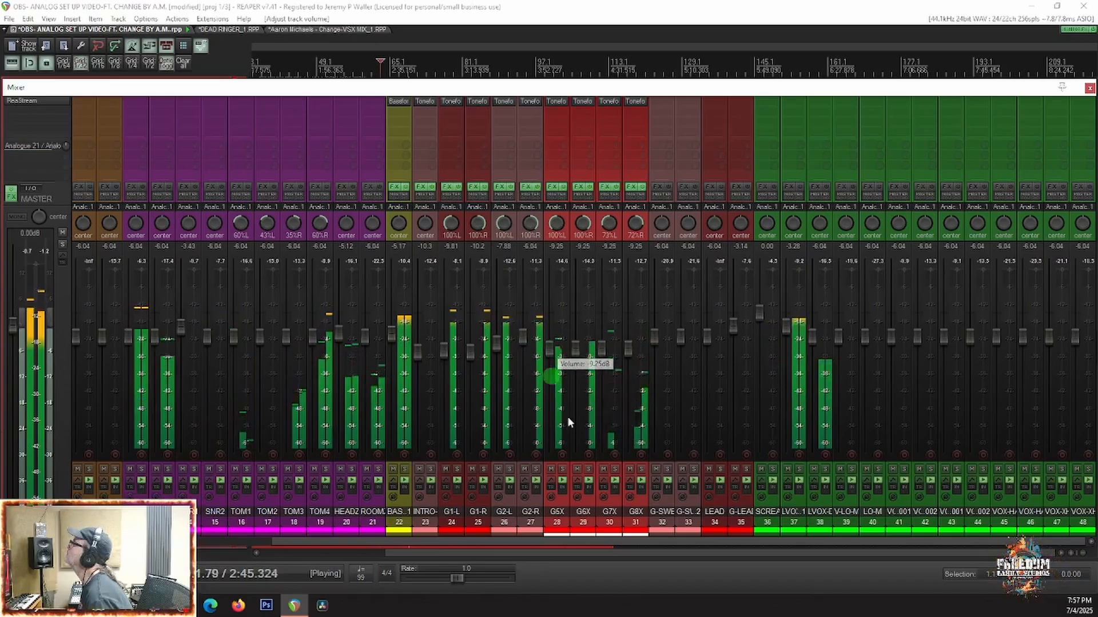
{"action": "key", "text": "space"}
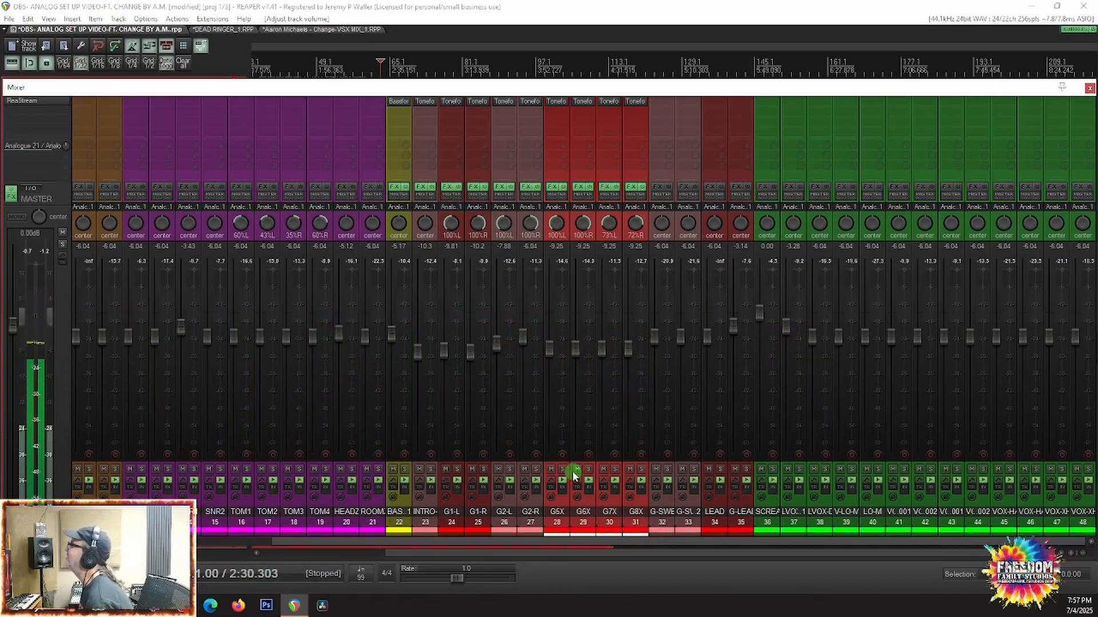
{"action": "key", "text": "space"}
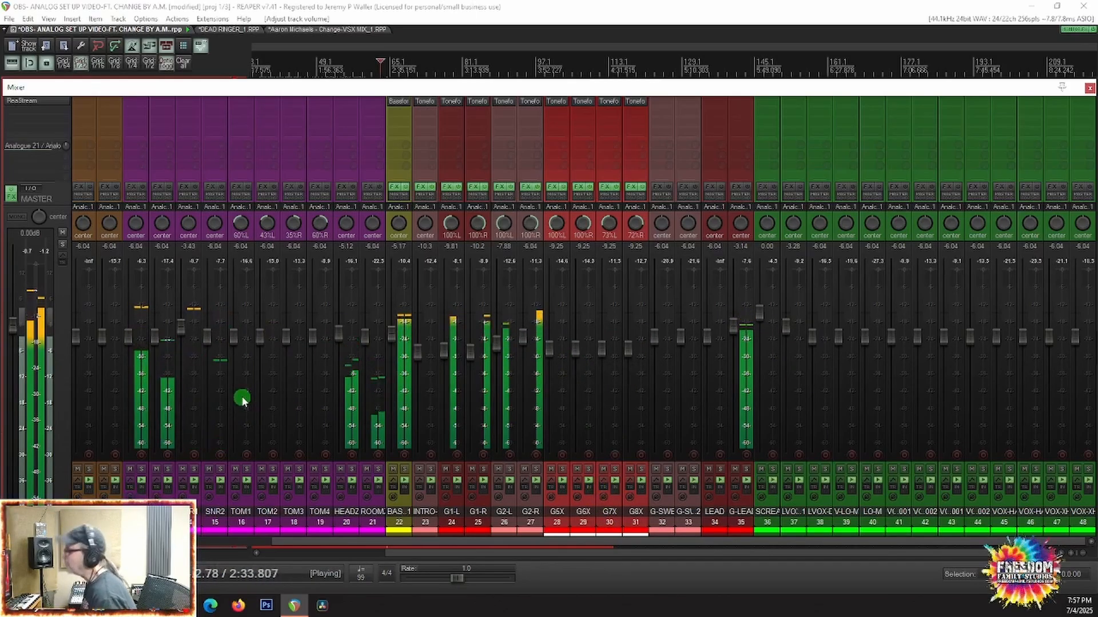
Step: Select the guitar tracks G1-L through G8X and solo them together to compare their levels in the mixer
{"action": "key", "text": "ctrl+m"}
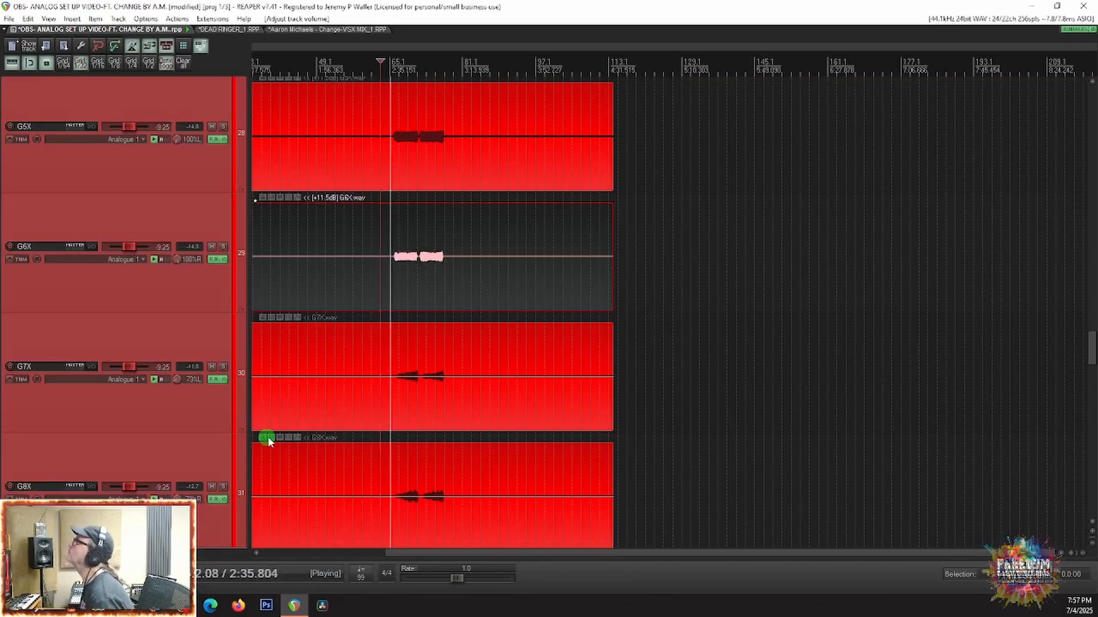
{"action": "scroll", "coordinate": [320, 436], "scroll_direction": "down", "scroll_amount": 5}
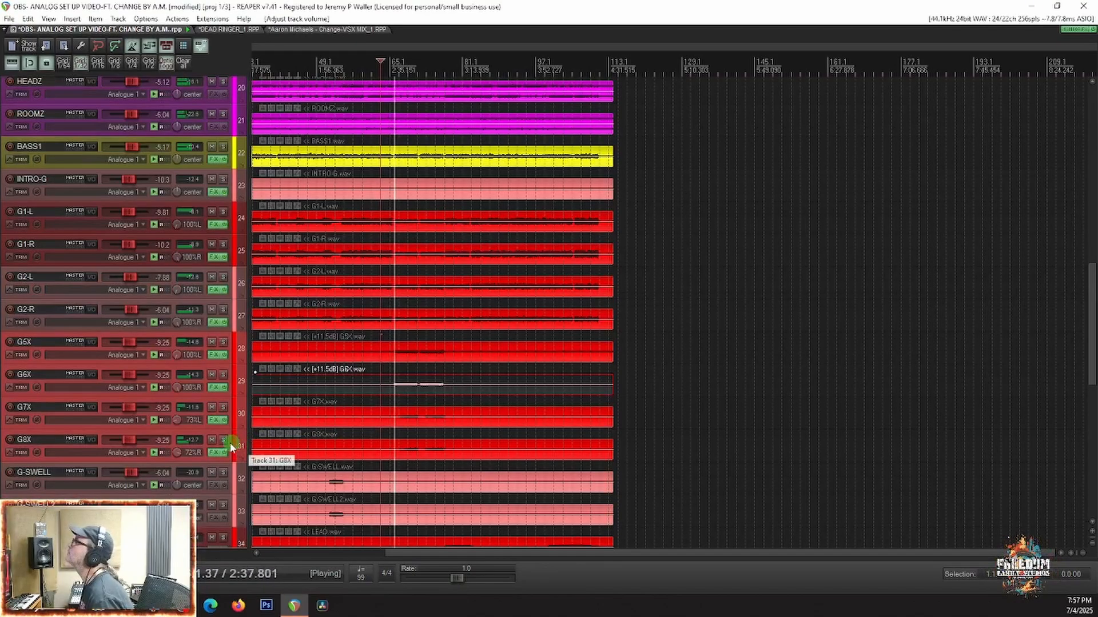
{"action": "left_click", "coordinate": [92, 211]}
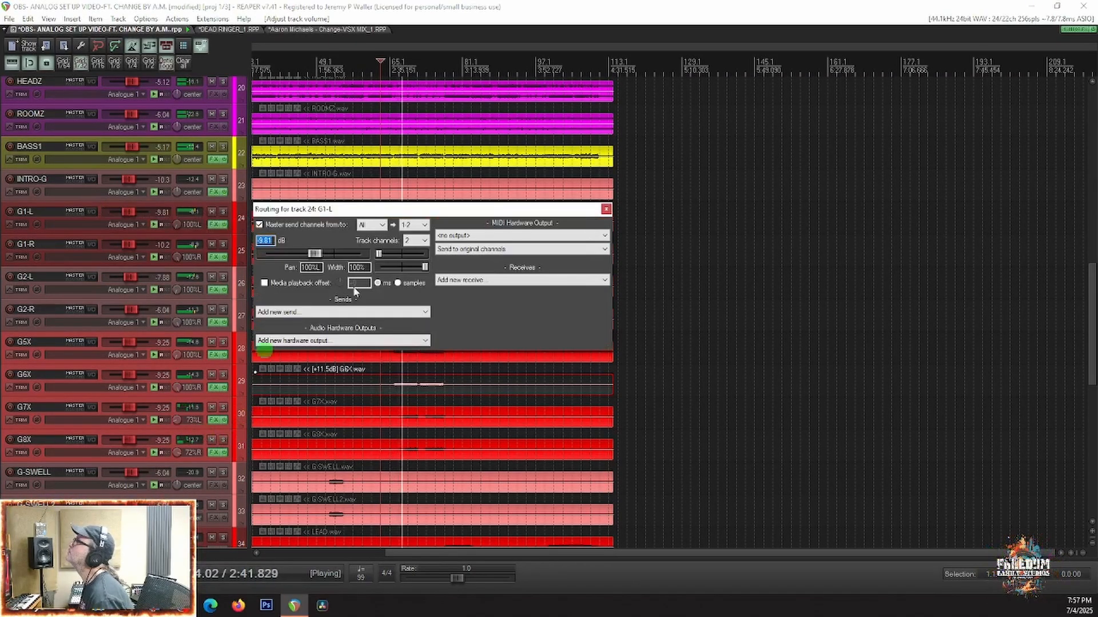
{"action": "left_click", "coordinate": [606, 210]}
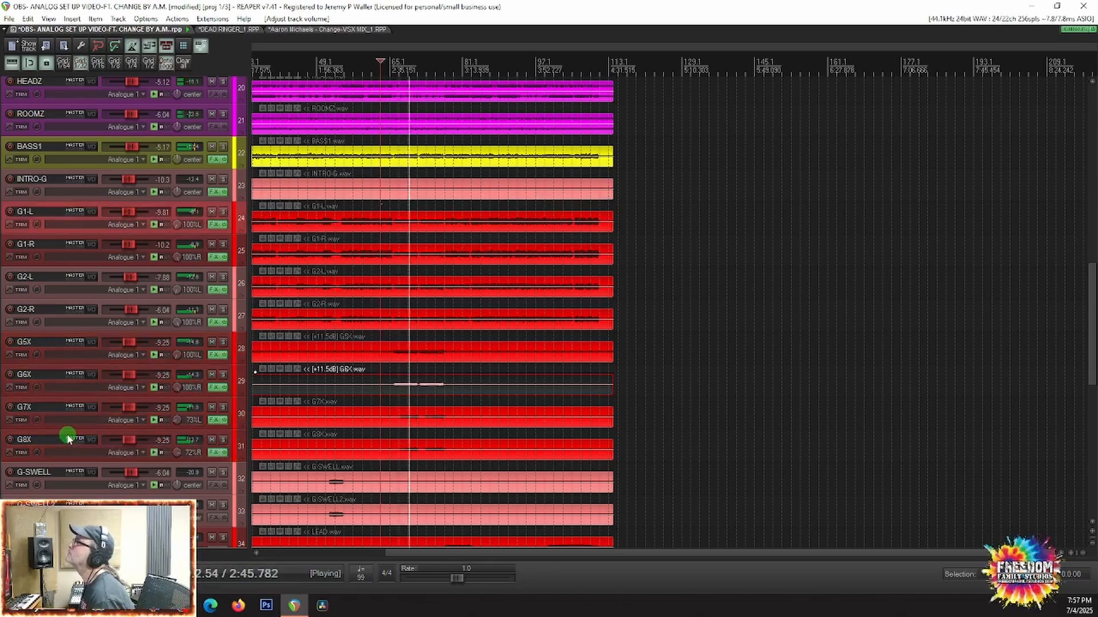
{"action": "left_click", "coordinate": [223, 440]}
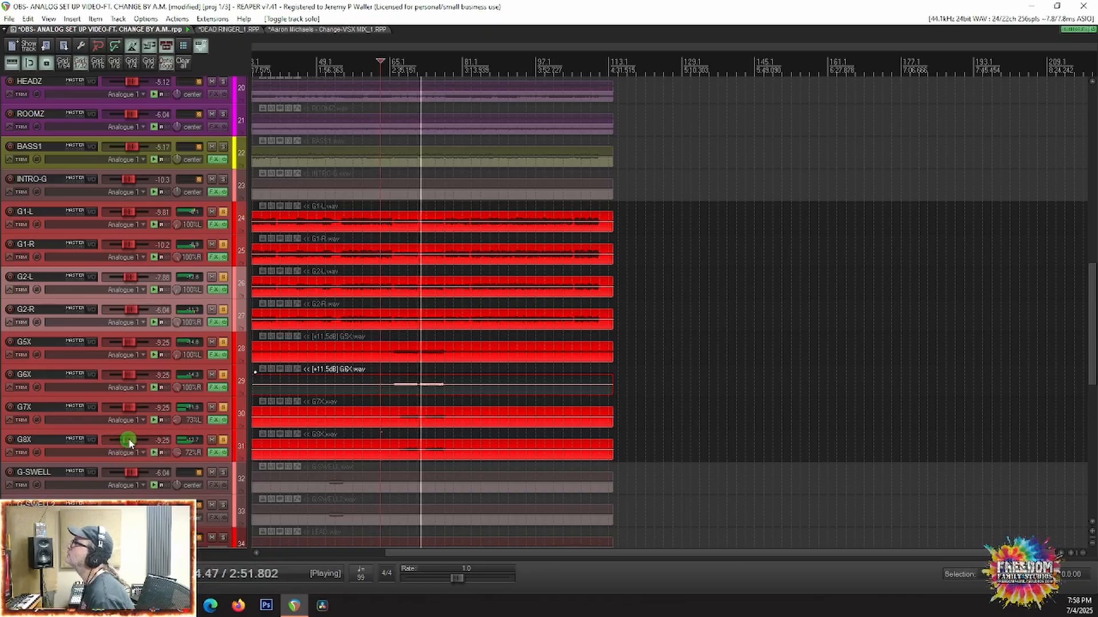
{"action": "key", "text": "ctrl+m"}
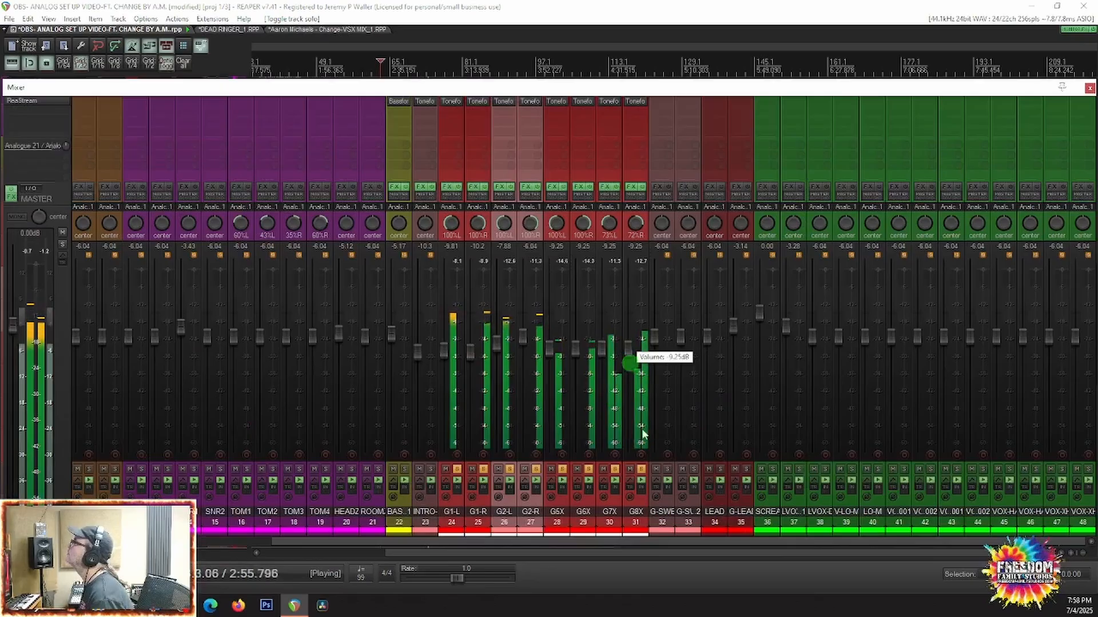
Step: Raise the G8X track volume to -4.32 dB and the G7X track volume to -5.07 dB
{"action": "left_click", "coordinate": [620, 508]}
{"action": "left_click", "coordinate": [639, 505]}
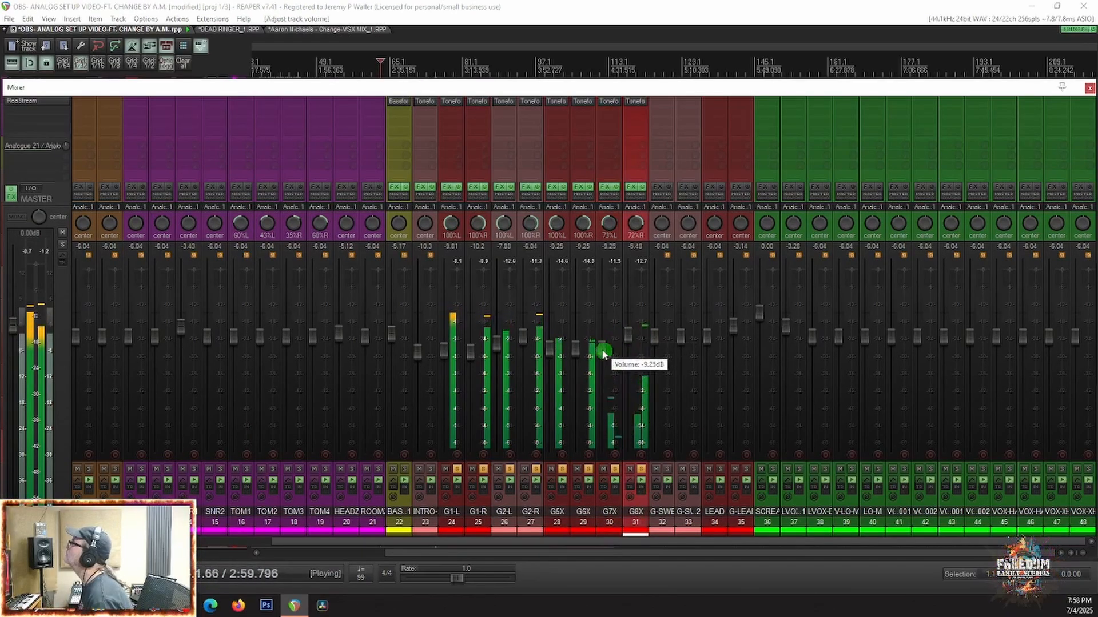
{"action": "left_click_drag", "start_coordinate": [601, 349], "coordinate": [602, 338]}
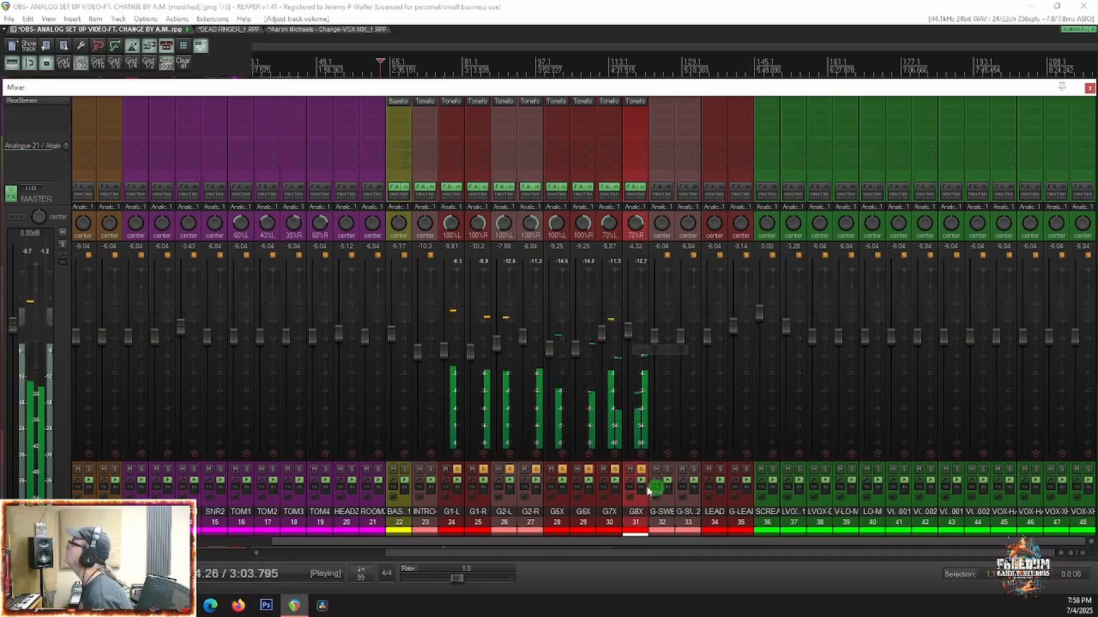
Step: Unsolo all the guitar tracks and play the full mix again to check the raised G7X and G8X parts
{"action": "key", "text": "space"}
{"action": "right_click", "coordinate": [615, 478]}
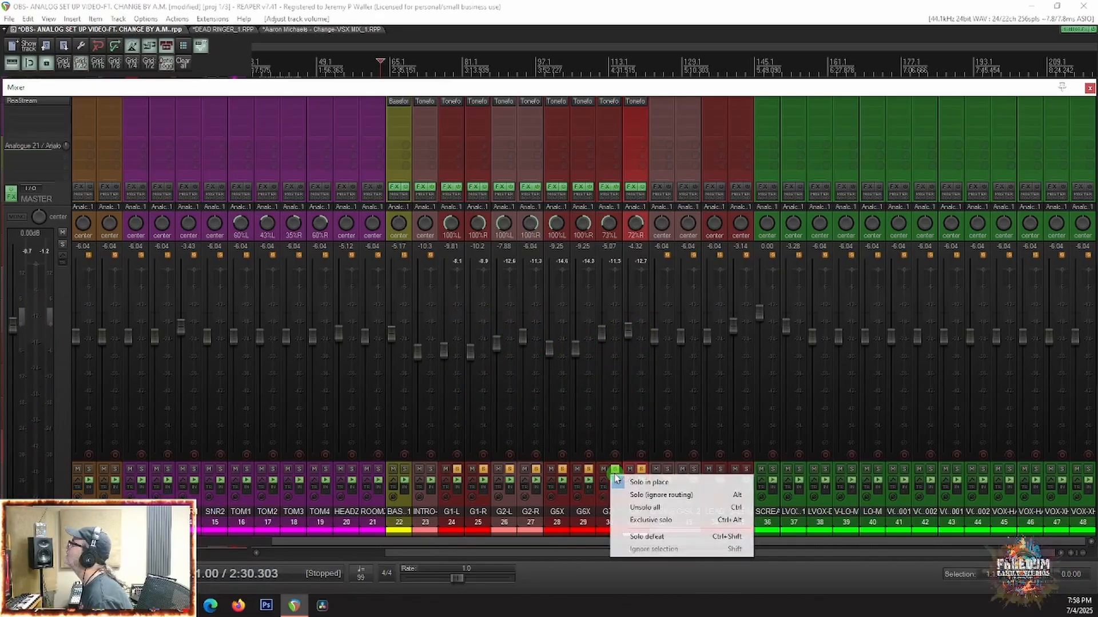
{"action": "left_click", "coordinate": [640, 505]}
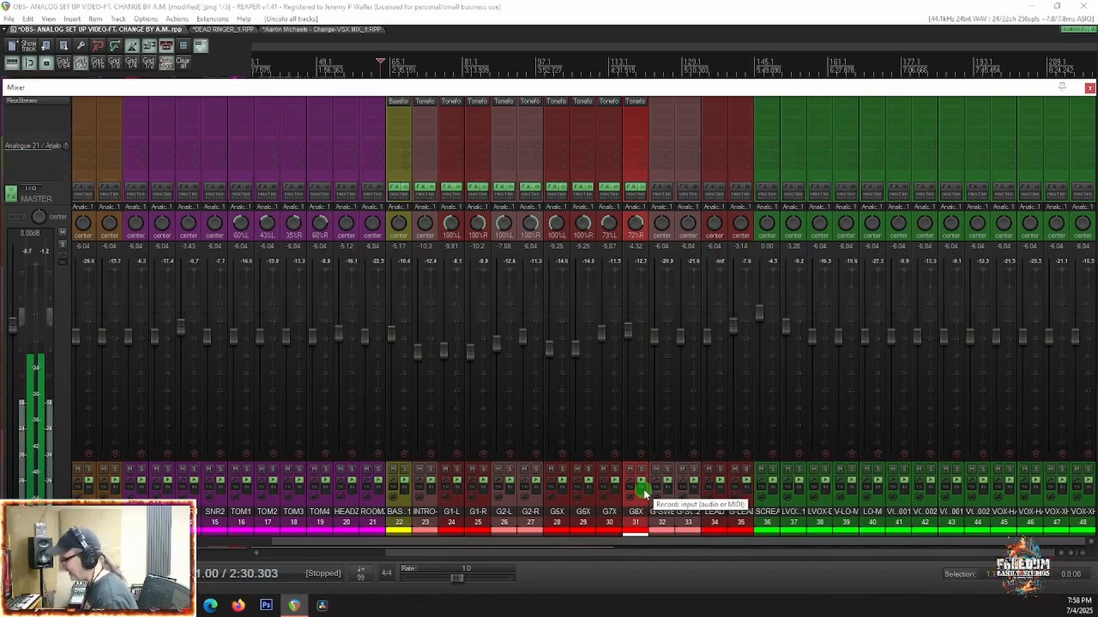
{"action": "key", "text": "space"}
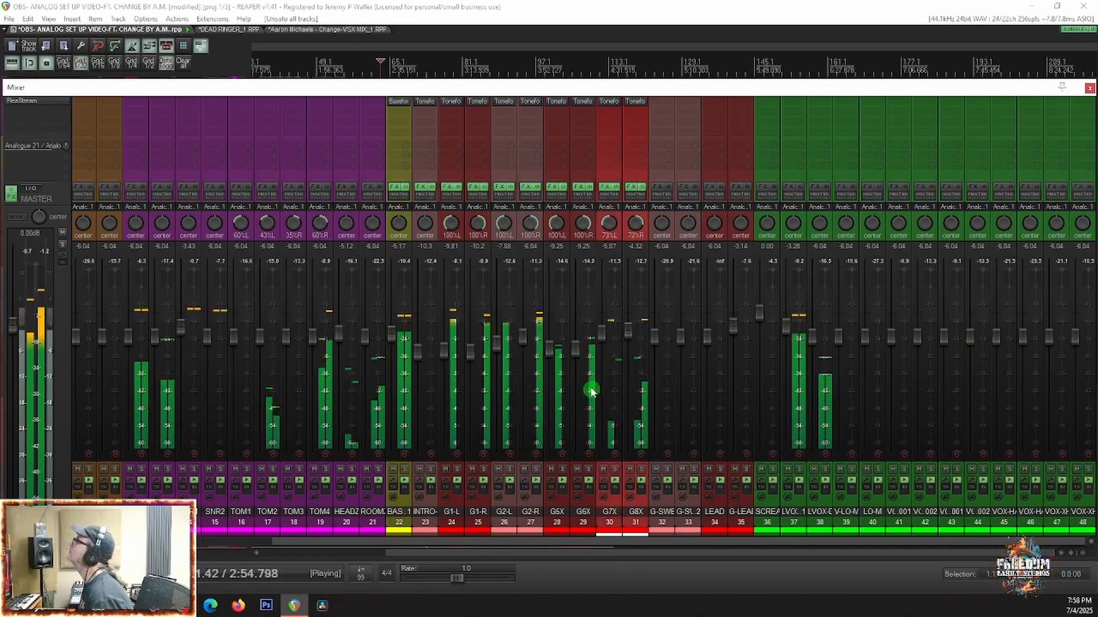
Step: Lower the G7X track volume to -7.56 dB and the G8X track volume to -6.81 dB, and stop playback
{"action": "left_click_drag", "start_coordinate": [601, 332], "coordinate": [598, 343]}
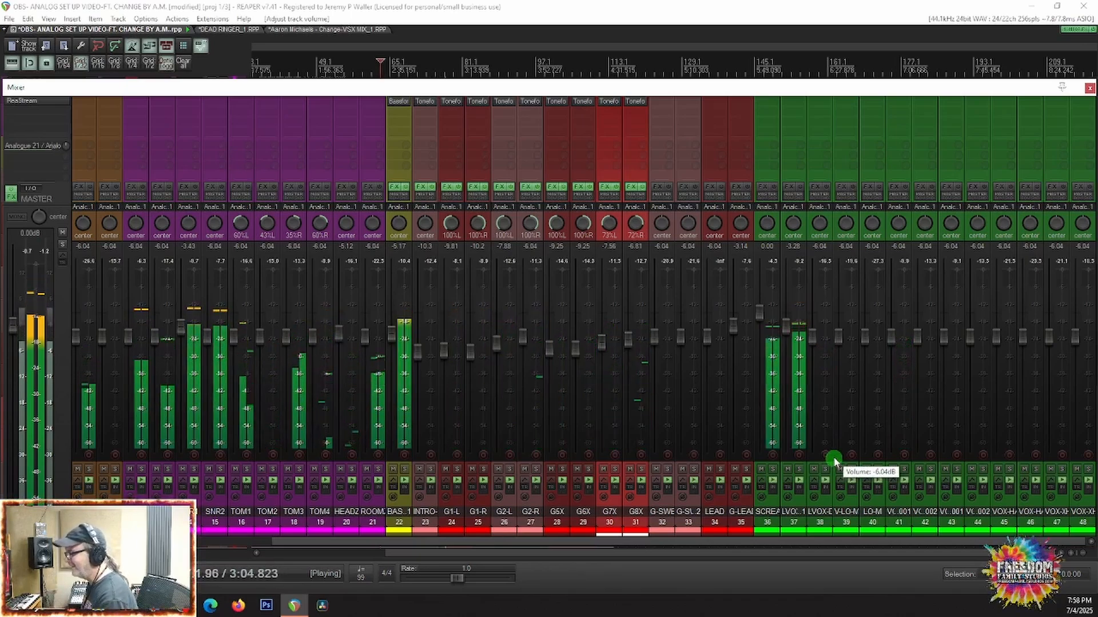
{"action": "key", "text": "space"}
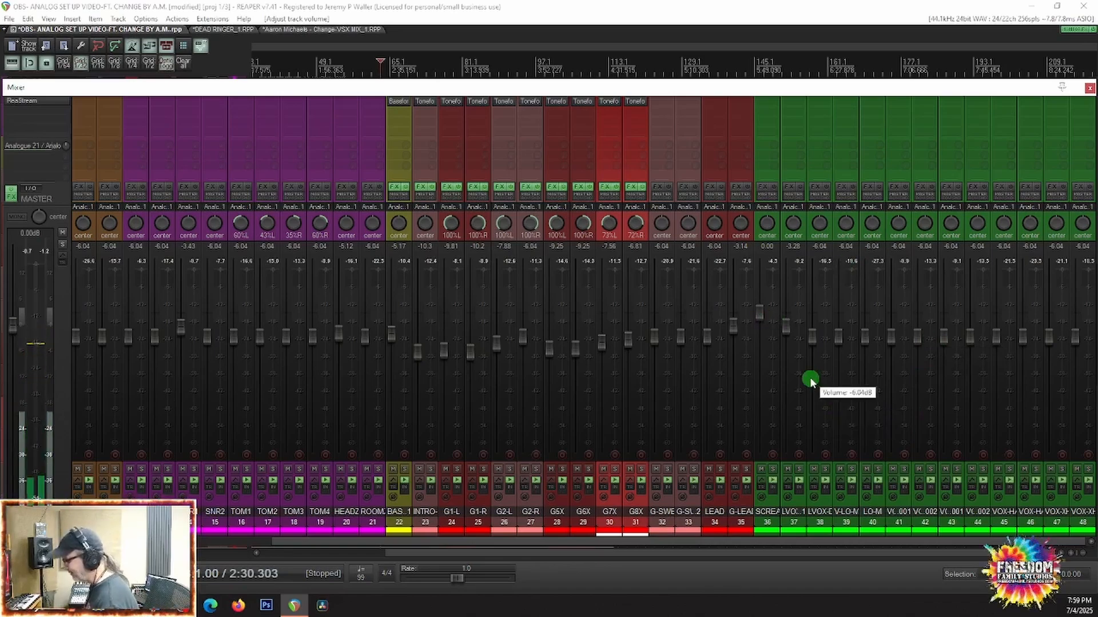
Step: Play the late parts of the song from 3:47.878 and from 4:12.121 to check the full mix through the ending
{"action": "key", "text": "ctrl+m"}
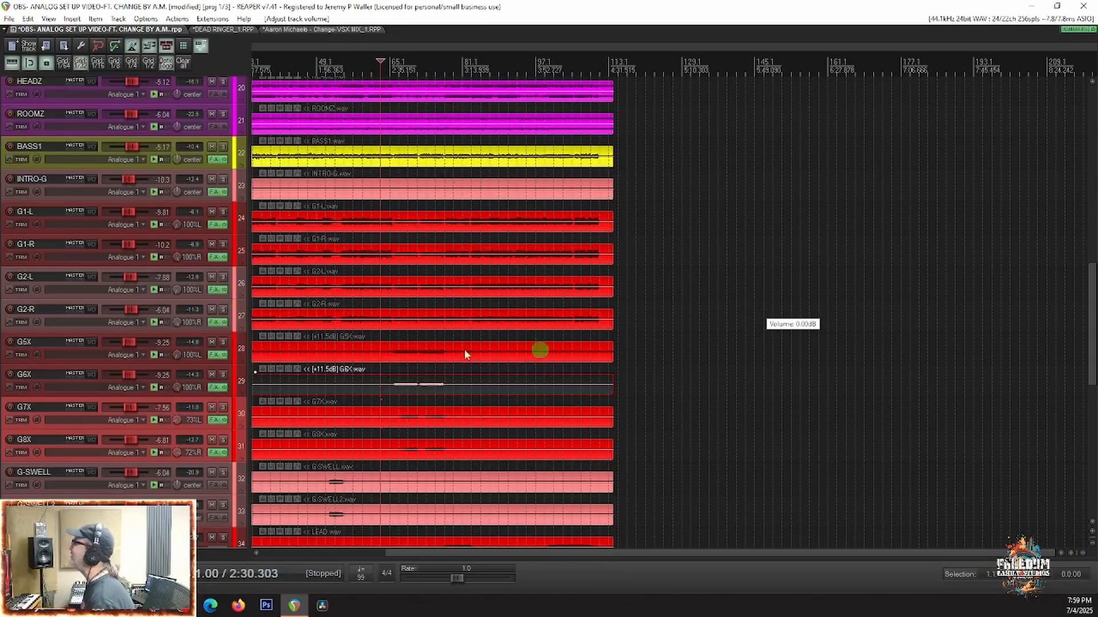
{"action": "left_click", "coordinate": [529, 297]}
{"action": "key", "text": "space"}
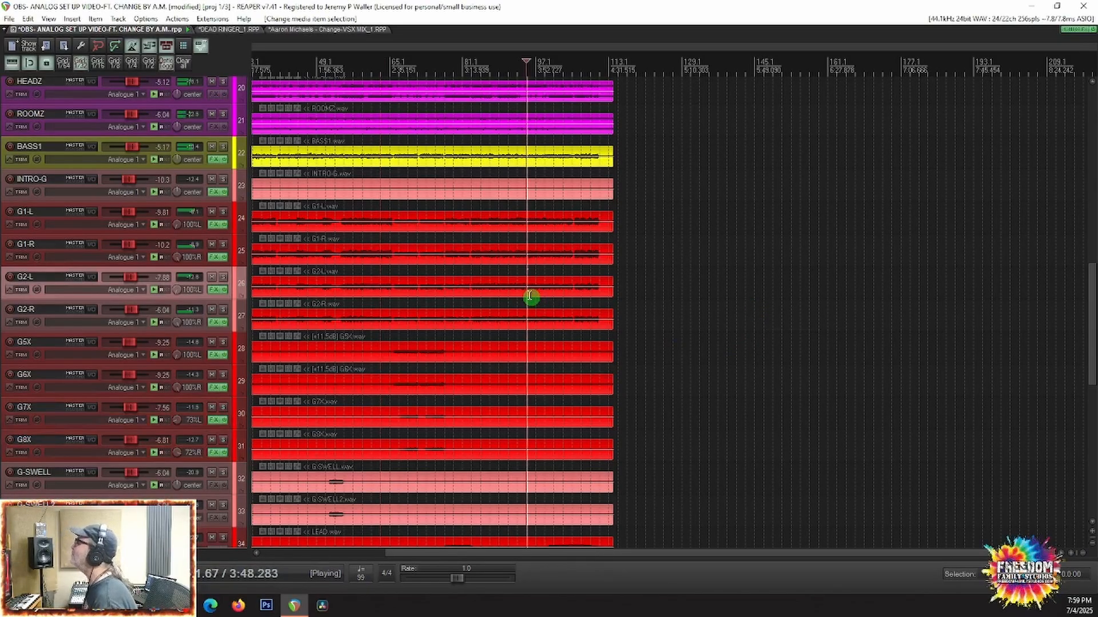
{"action": "key", "text": "space"}
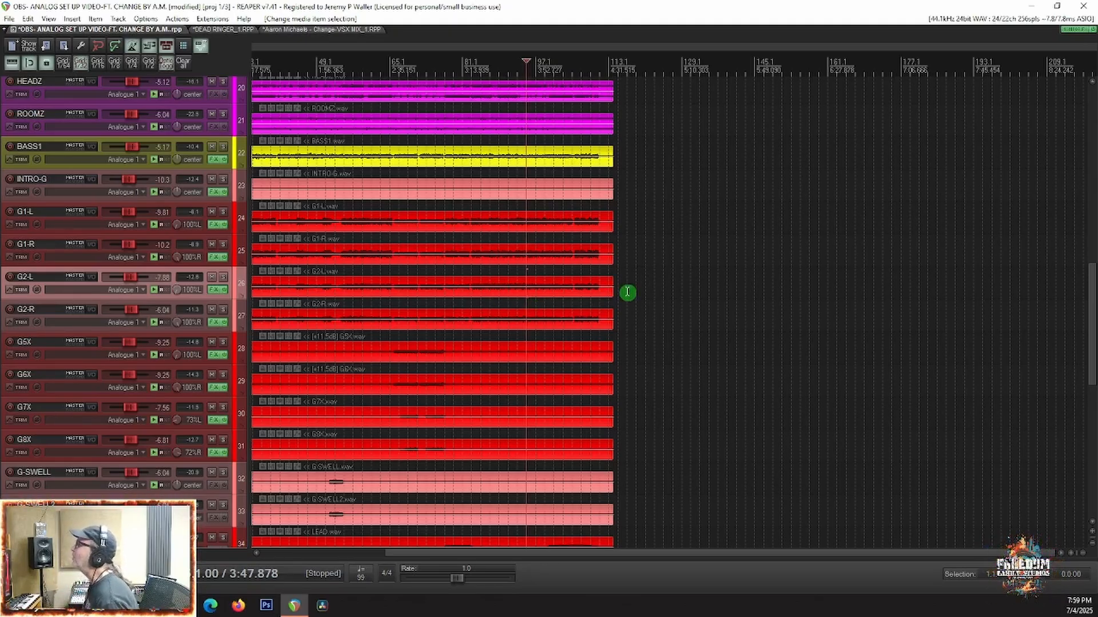
{"action": "left_click", "coordinate": [571, 307]}
{"action": "key", "text": "space"}
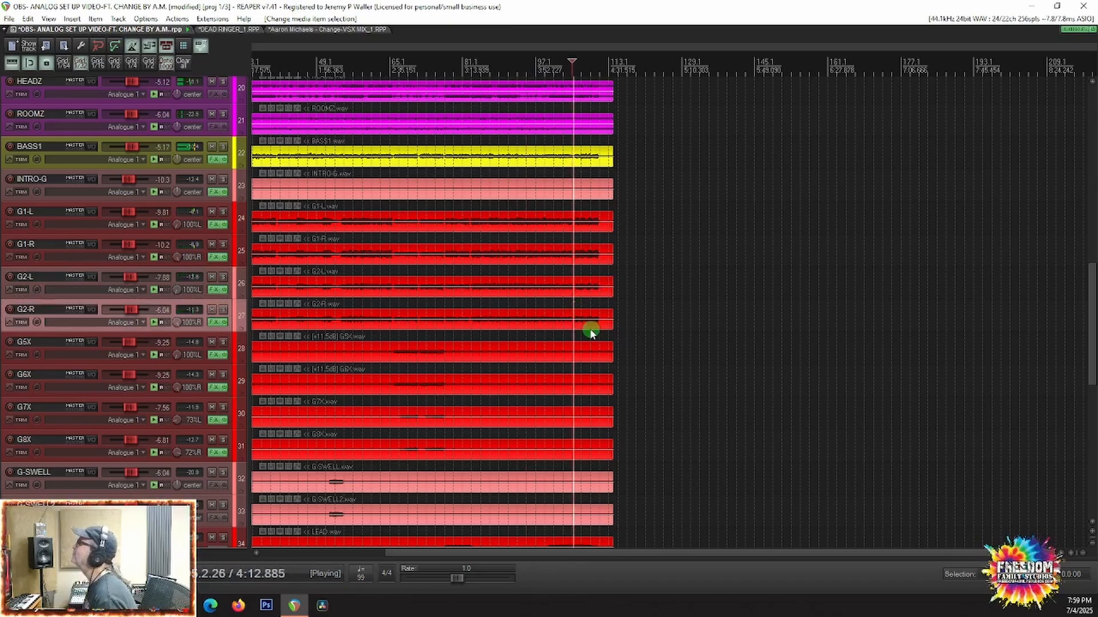
{"action": "scroll", "coordinate": [592, 326], "scroll_direction": "up", "scroll_amount": 5}
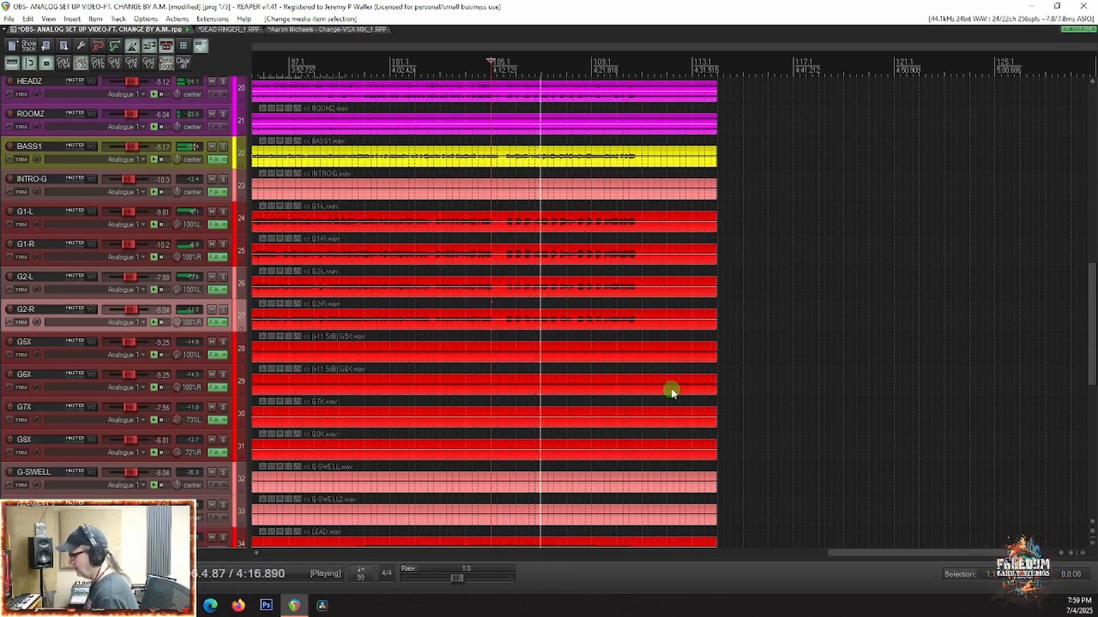
{"action": "key", "text": "ctrl+m"}
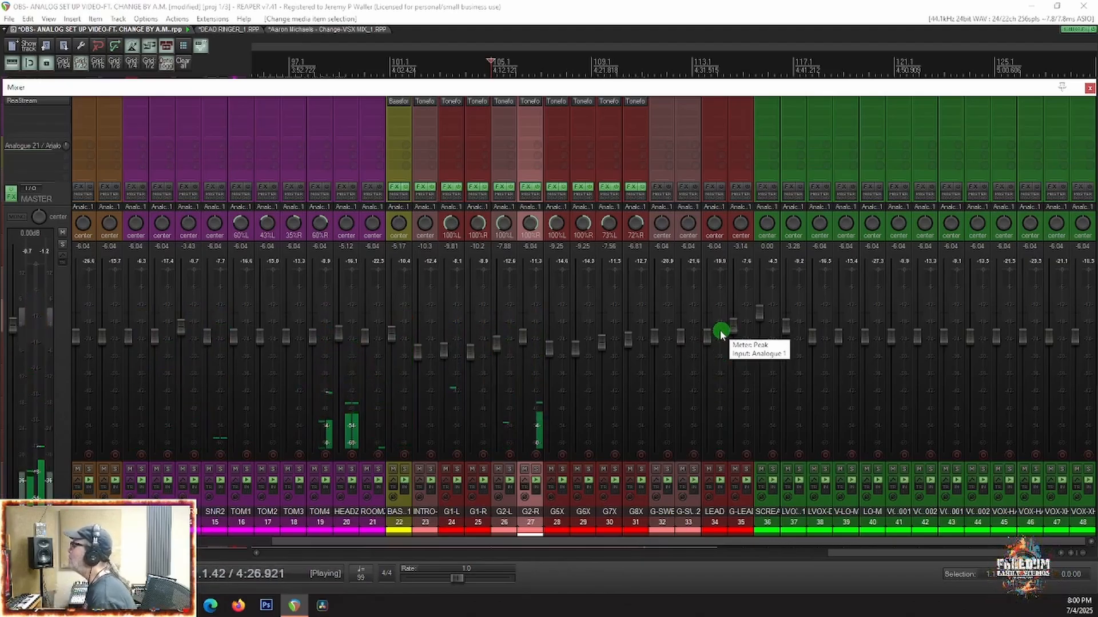
{"action": "key", "text": "space"}
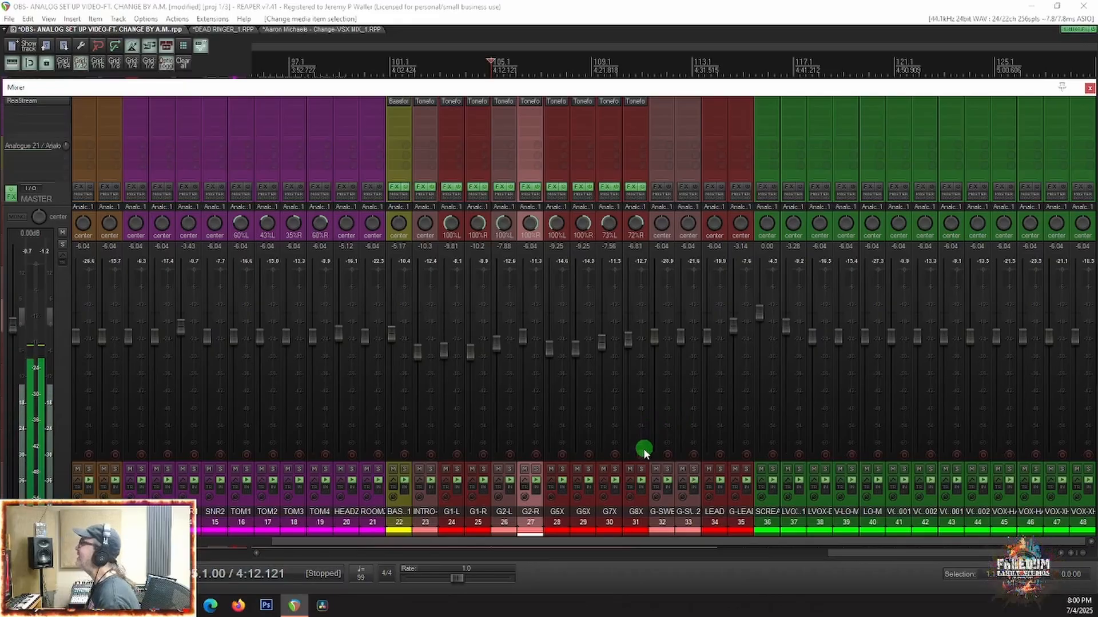
Step: Examine the track groups across the mixer, from the orange effects tracks through drums, bass and guitars to the vocals
{"action": "scroll", "coordinate": [360, 507], "scroll_direction": "up", "scroll_amount": 5}
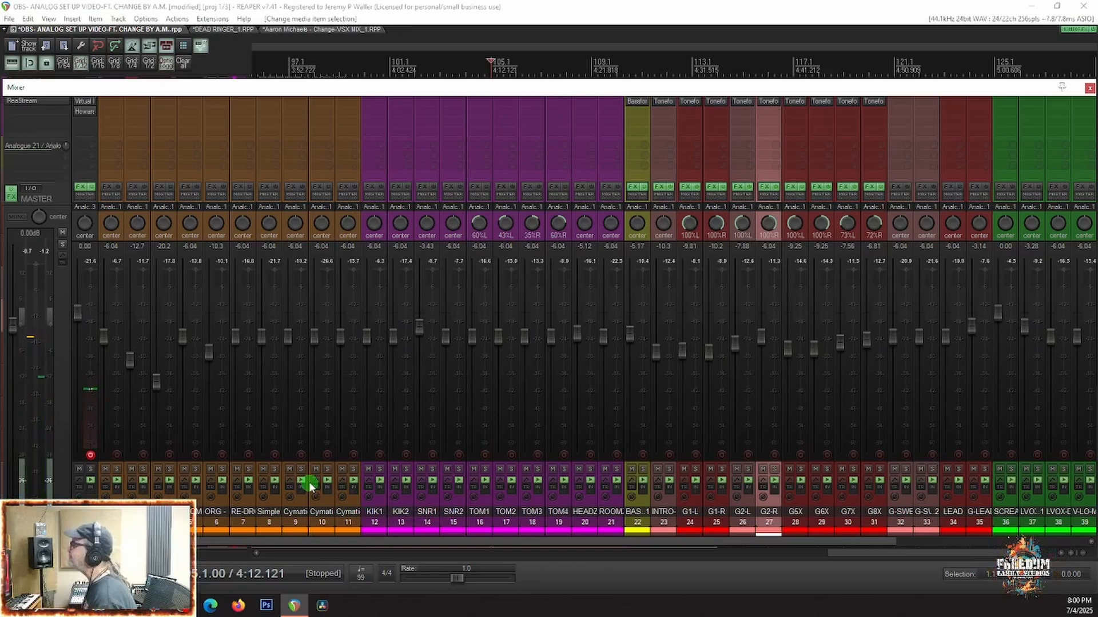
{"action": "scroll", "coordinate": [309, 486], "scroll_direction": "right", "scroll_amount": 1}
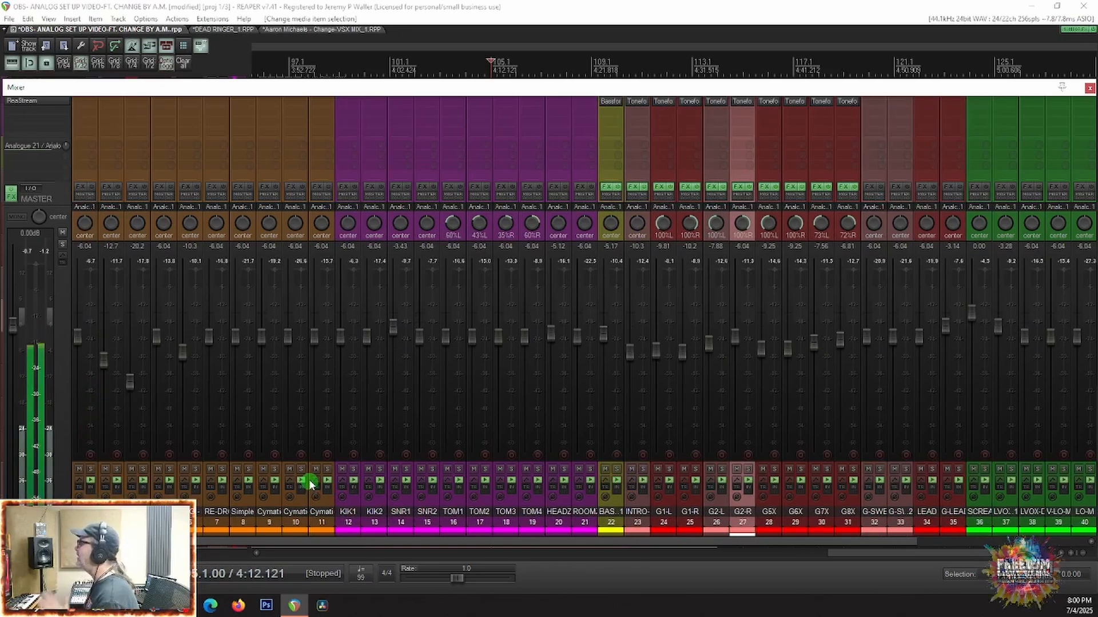
{"action": "scroll", "coordinate": [235, 471], "scroll_direction": "left", "scroll_amount": 1}
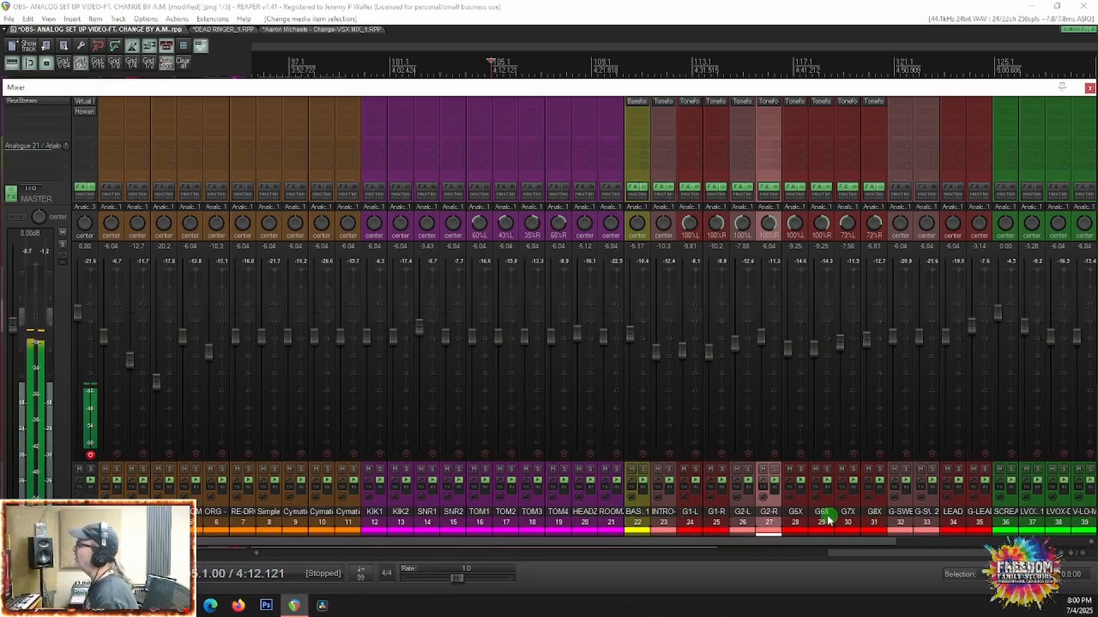
{"action": "scroll", "coordinate": [847, 520], "scroll_direction": "right", "scroll_amount": 1}
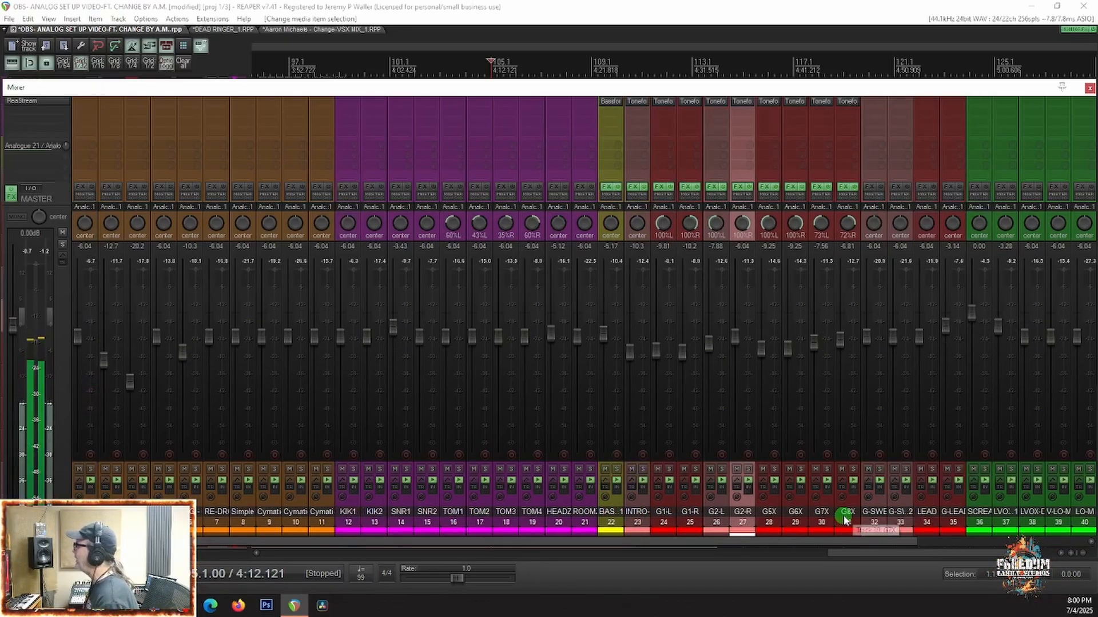
{"action": "scroll", "coordinate": [845, 519], "scroll_direction": "right", "scroll_amount": 8}
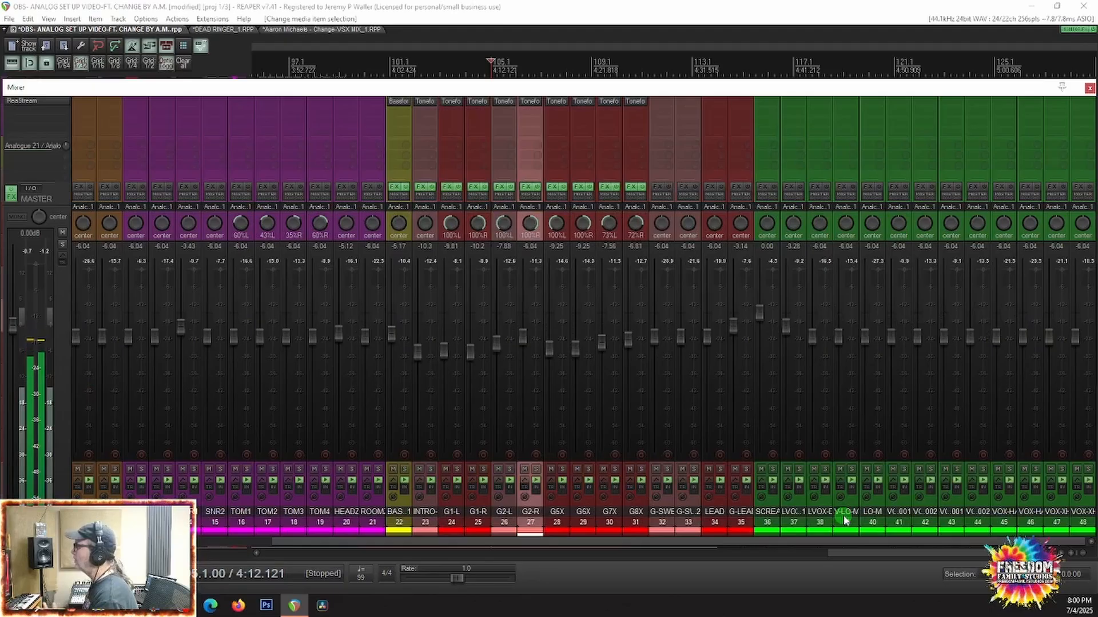
{"action": "scroll", "coordinate": [844, 519], "scroll_direction": "left", "scroll_amount": 6}
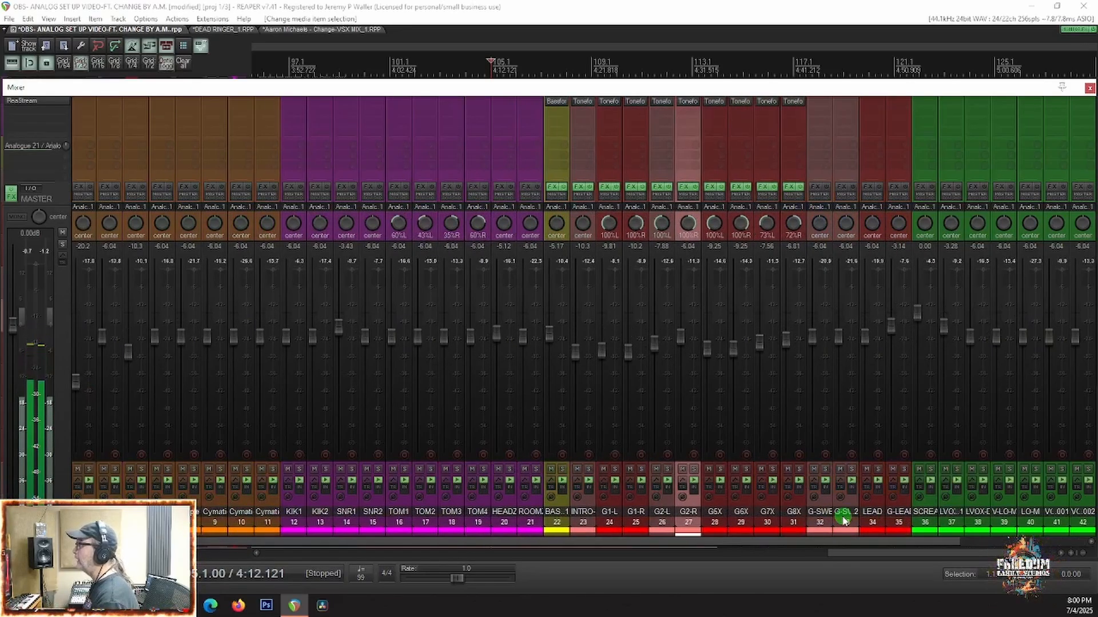
{"action": "scroll", "coordinate": [845, 519], "scroll_direction": "right", "scroll_amount": 4}
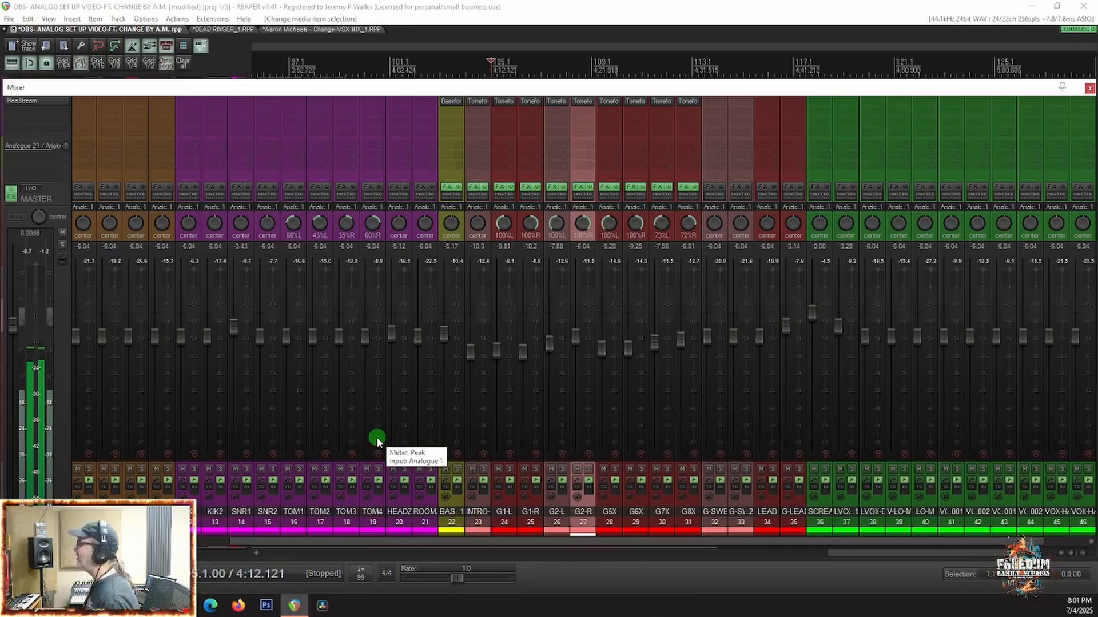
{"action": "scroll", "coordinate": [382, 441], "scroll_direction": "left", "scroll_amount": 2}
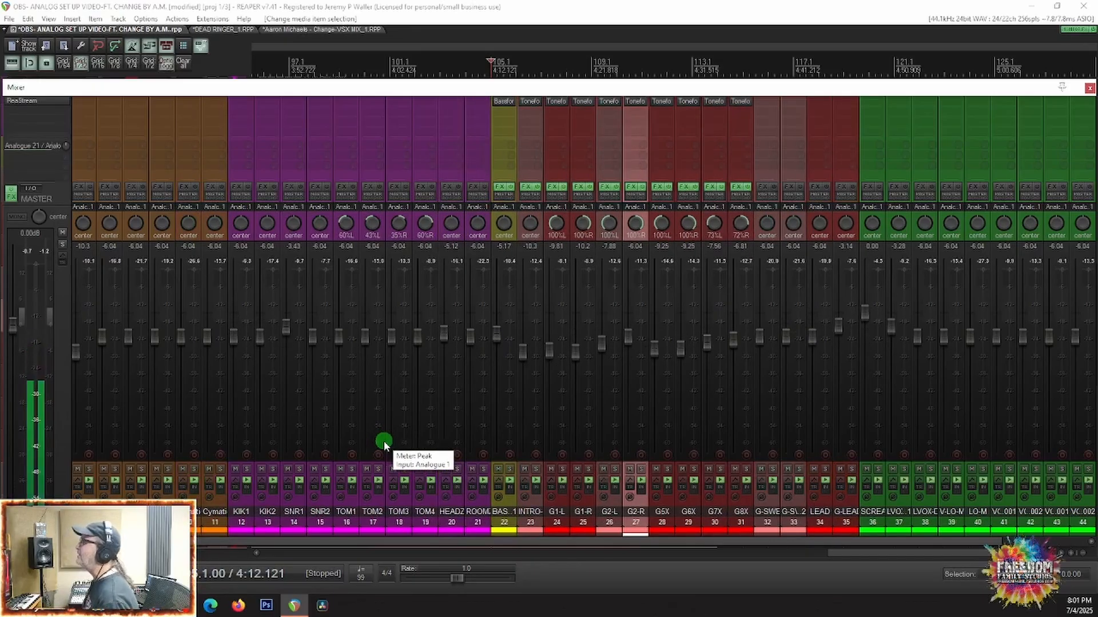
{"action": "scroll", "coordinate": [383, 441], "scroll_direction": "left", "scroll_amount": 2}
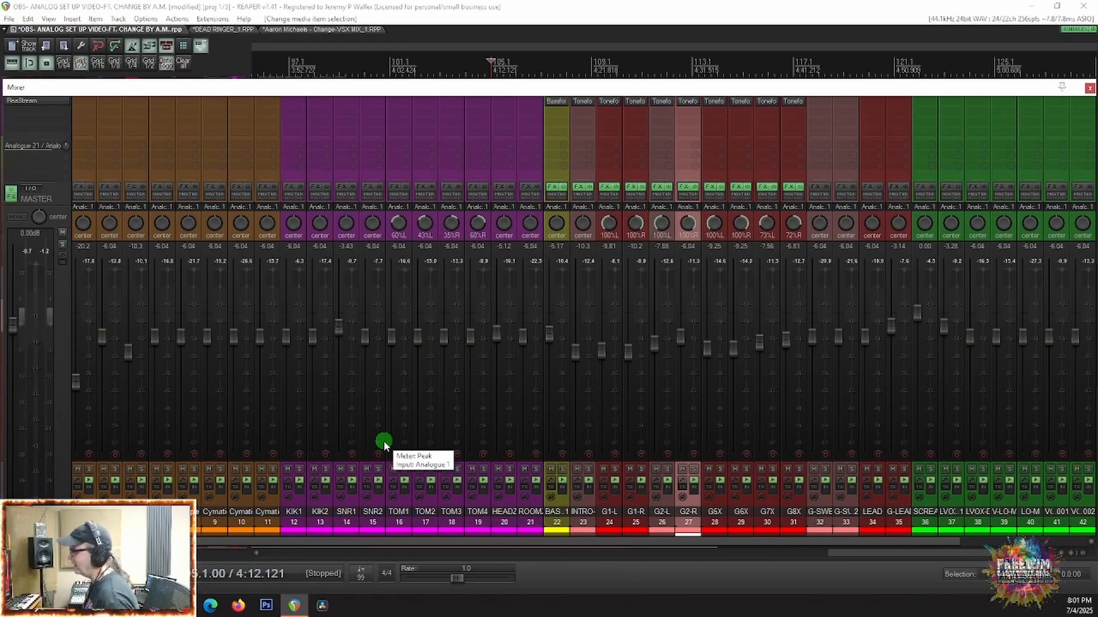
{"action": "scroll", "coordinate": [383, 440], "scroll_direction": "left", "scroll_amount": 3}
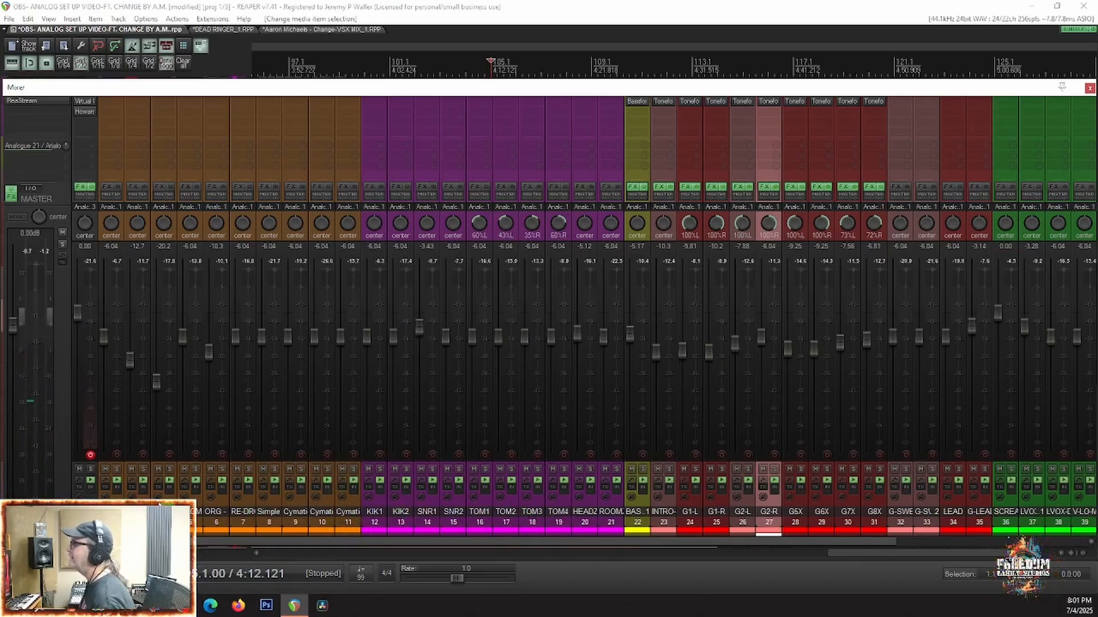
Step: Group the orange tracks 2 through 11 into a new folder with the parent name SF
{"action": "left_click", "coordinate": [129, 502]}
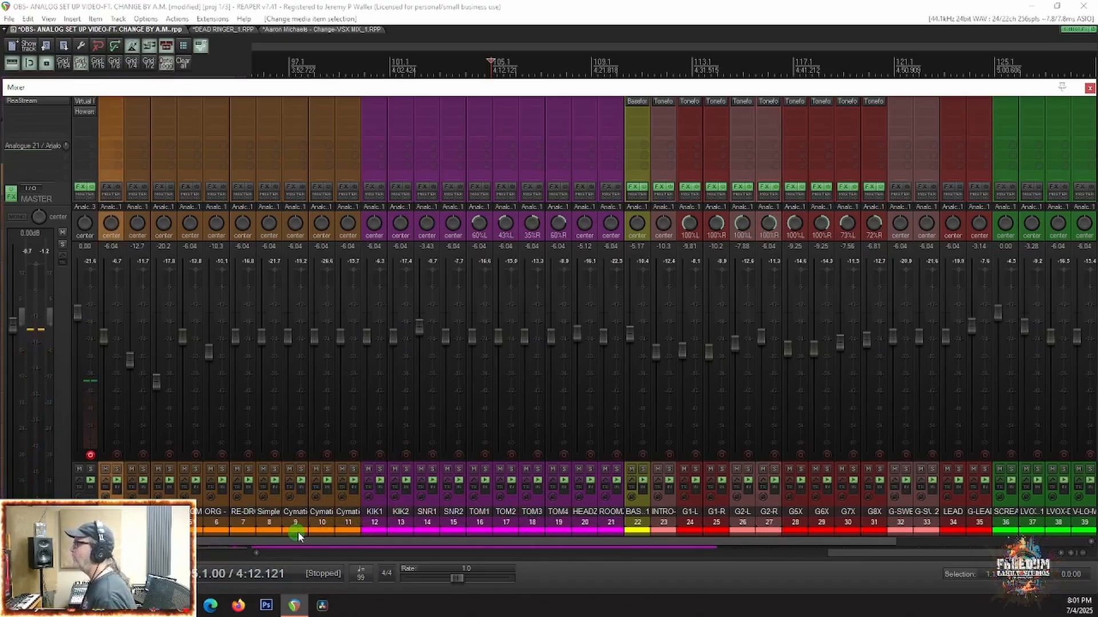
{"action": "left_click", "coordinate": [351, 513], "text": "shift"}
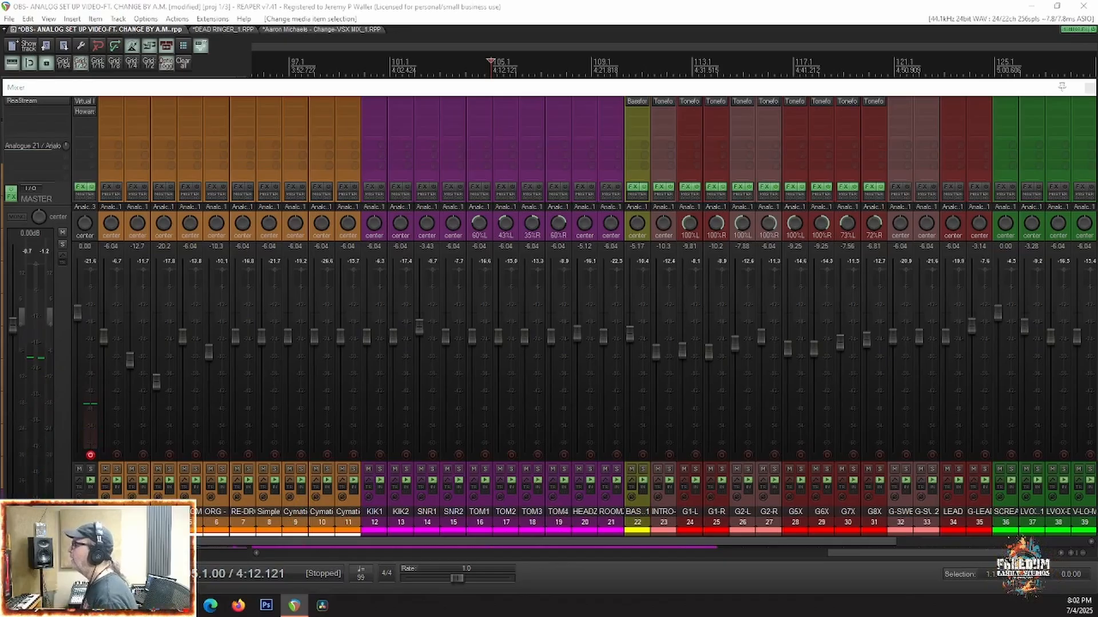
{"action": "left_click_drag", "start_coordinate": [446, 615], "coordinate": [451, 206]}
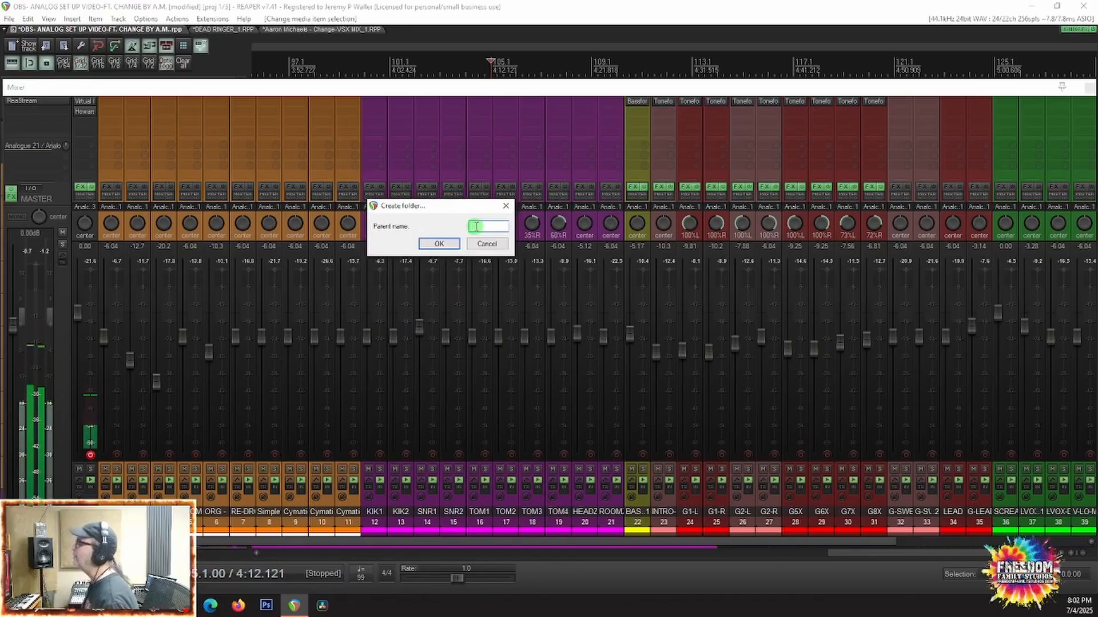
{"action": "type", "text": "SFX"}
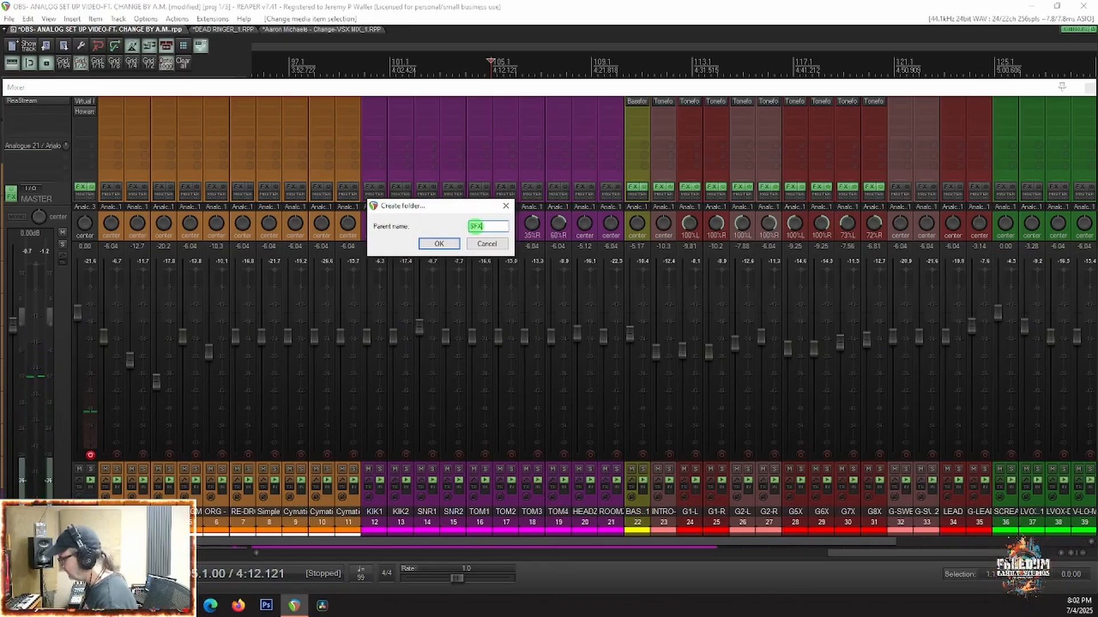
{"action": "key", "text": "Return"}
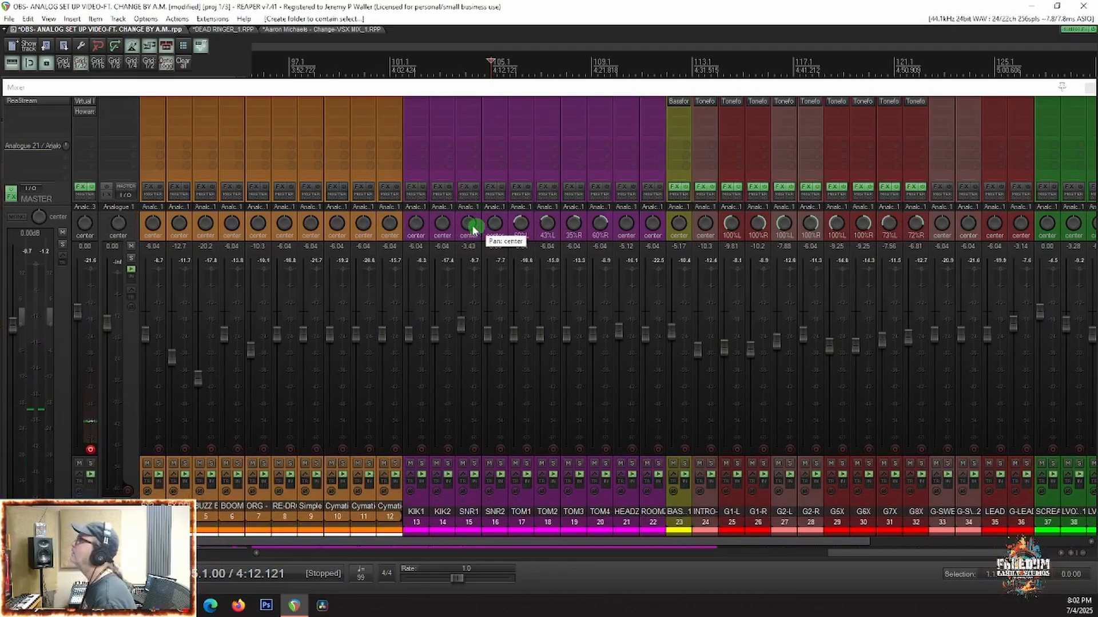
Step: Group the purple drum tracks KIK1 through ROOMZ into a new folder named full kit
{"action": "left_click", "coordinate": [413, 508]}
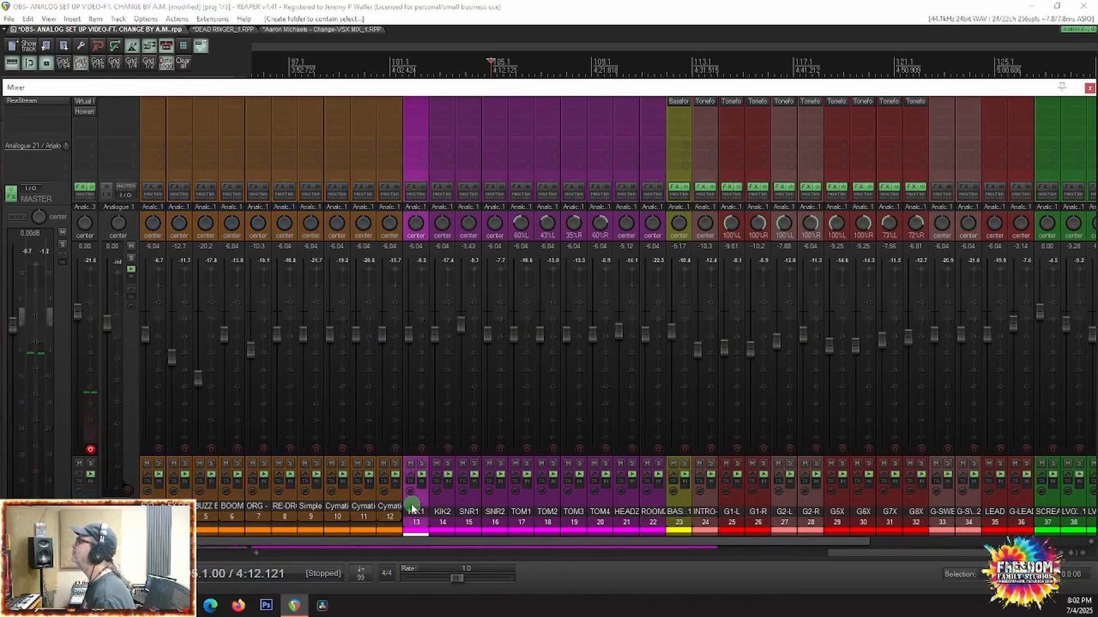
{"action": "left_click", "coordinate": [656, 507], "text": "shift"}
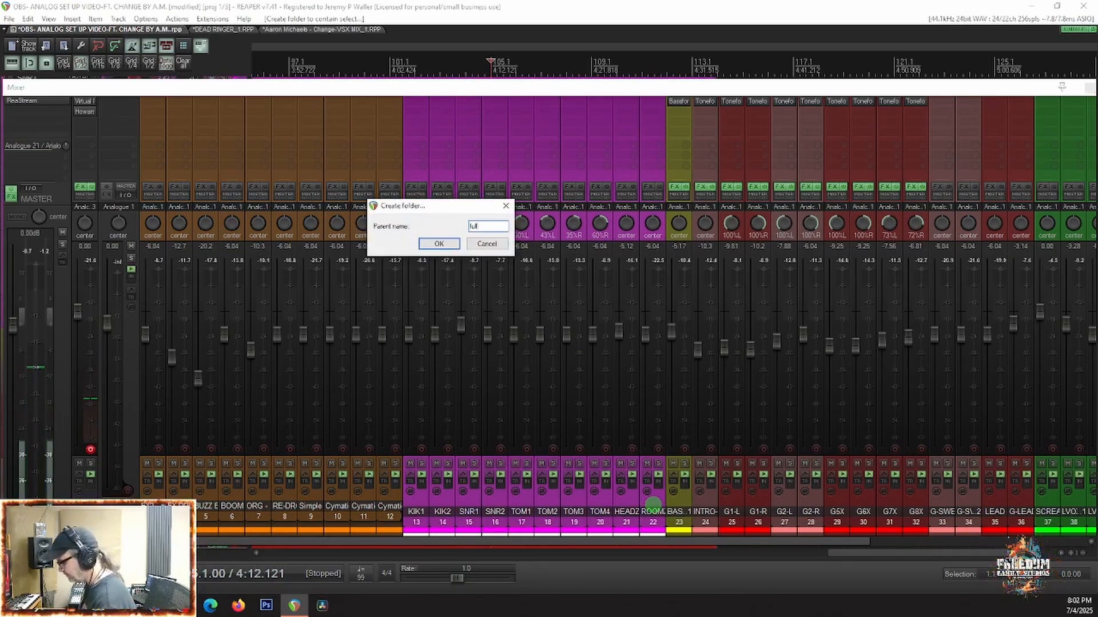
{"action": "key", "text": "Return"}
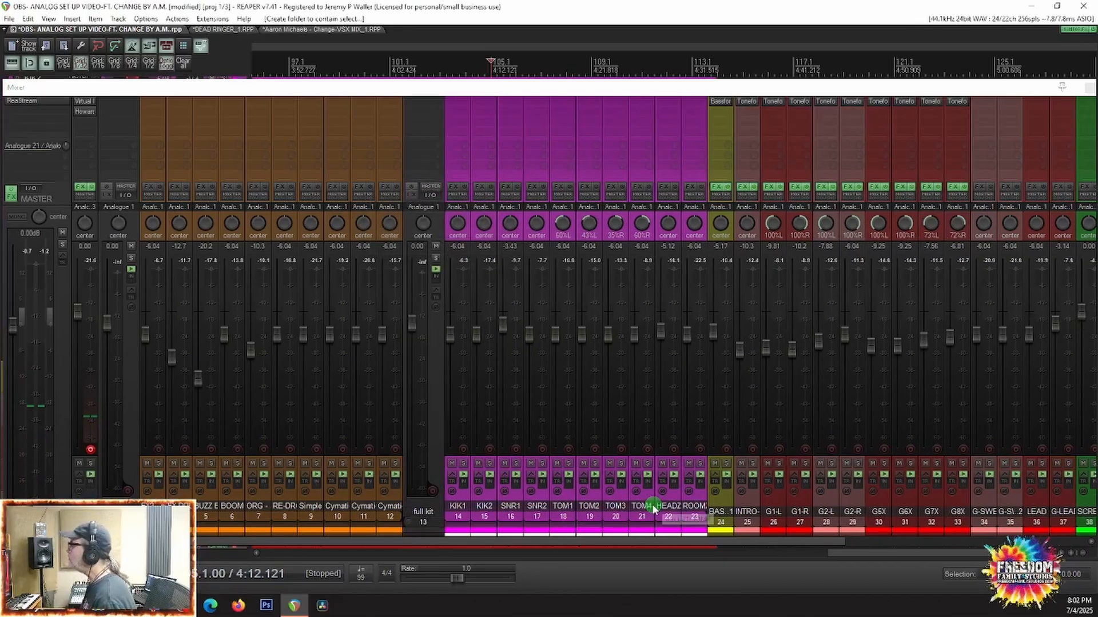
Step: Audition the orange BUZZ B track in solo from 4:12.121 and move it out of its folder to directly before BASS1
{"action": "scroll", "coordinate": [782, 486], "scroll_direction": "right", "scroll_amount": 5}
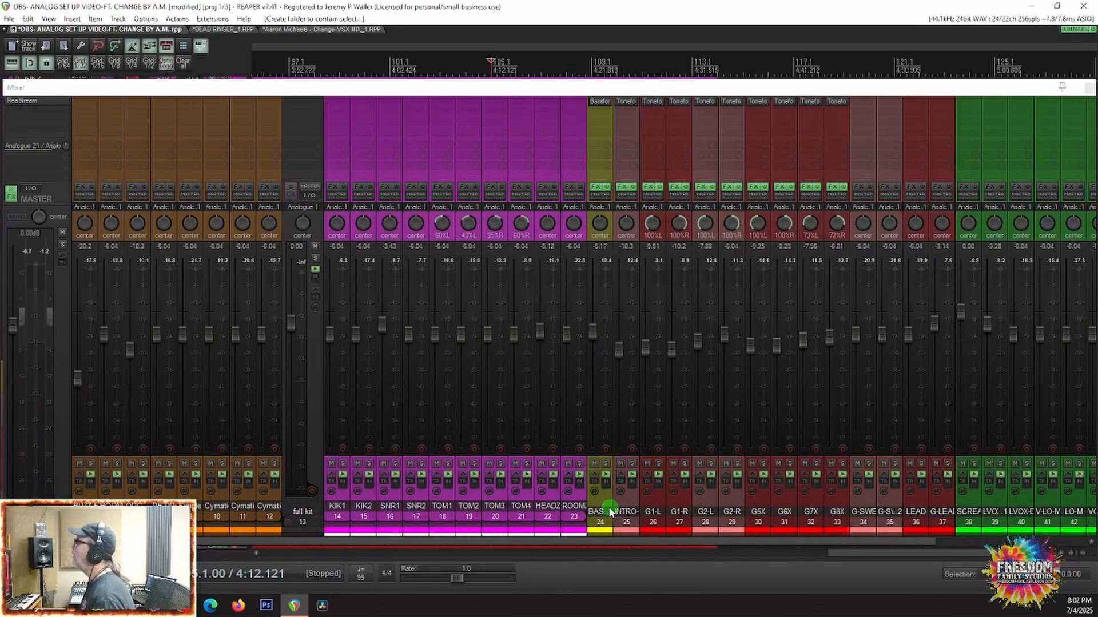
{"action": "left_click", "coordinate": [607, 510]}
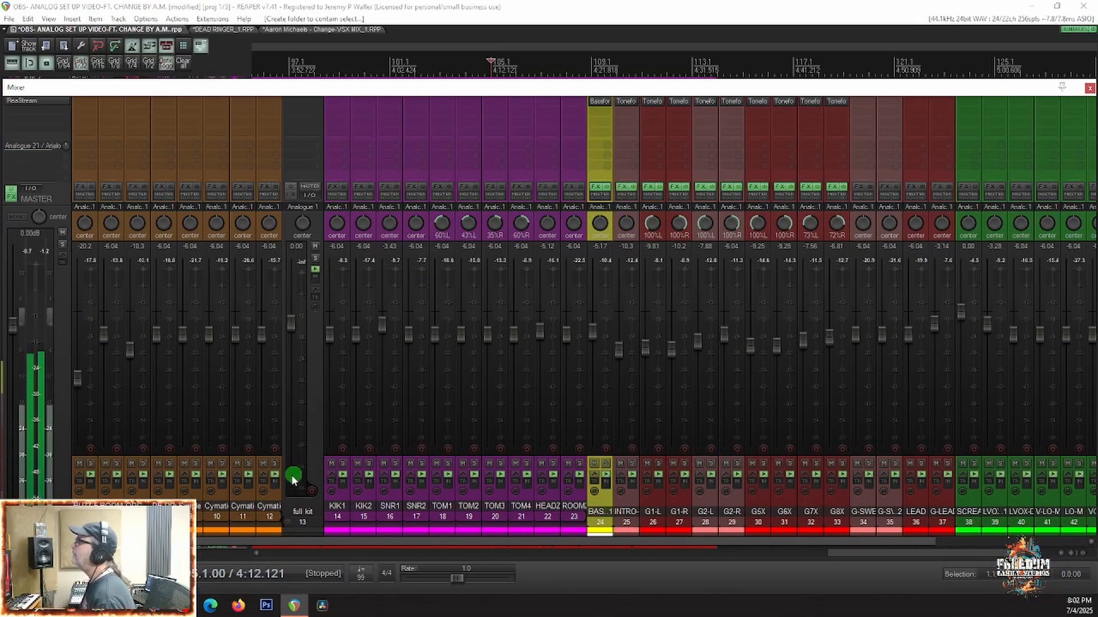
{"action": "scroll", "coordinate": [285, 475], "scroll_direction": "left", "scroll_amount": 3}
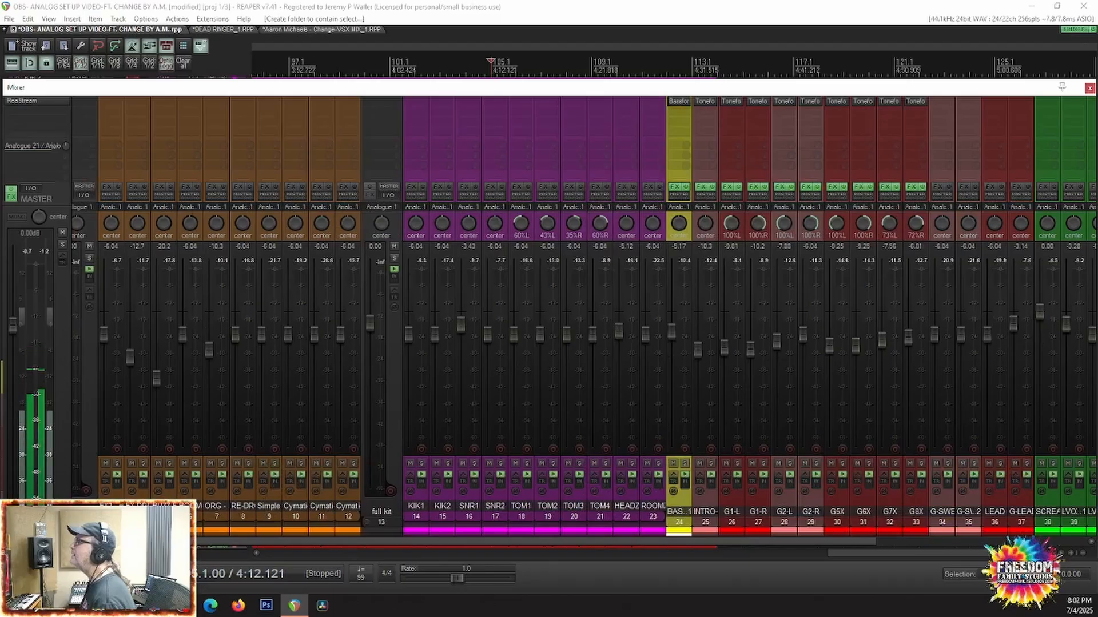
{"action": "scroll", "coordinate": [275, 473], "scroll_direction": "left", "scroll_amount": 2}
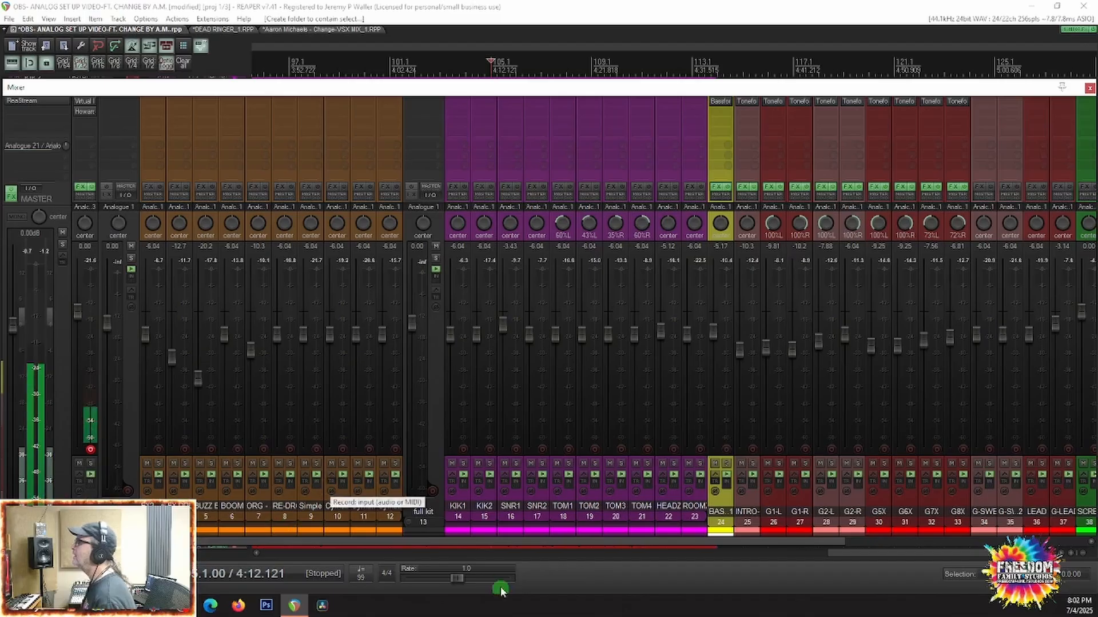
{"action": "key", "text": "space"}
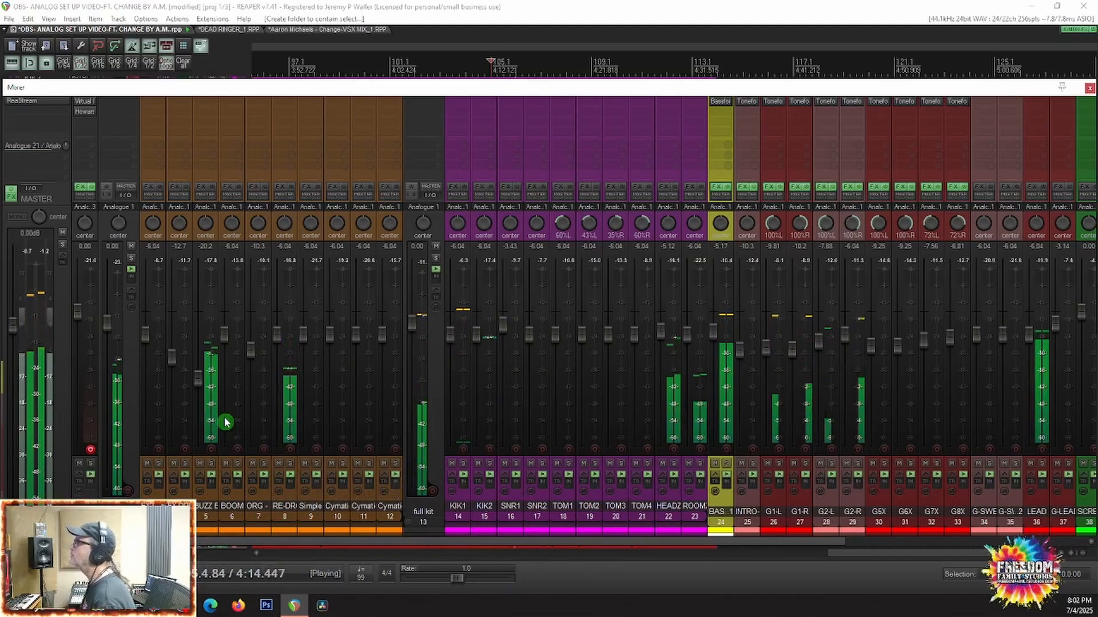
{"action": "left_click", "coordinate": [212, 464]}
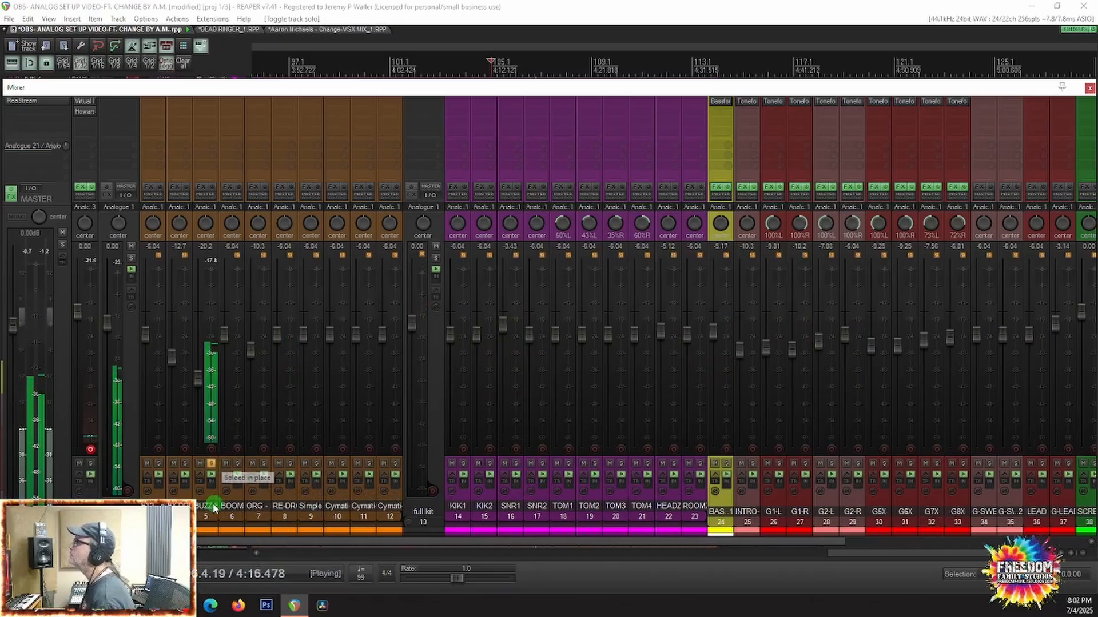
{"action": "key", "text": "space"}
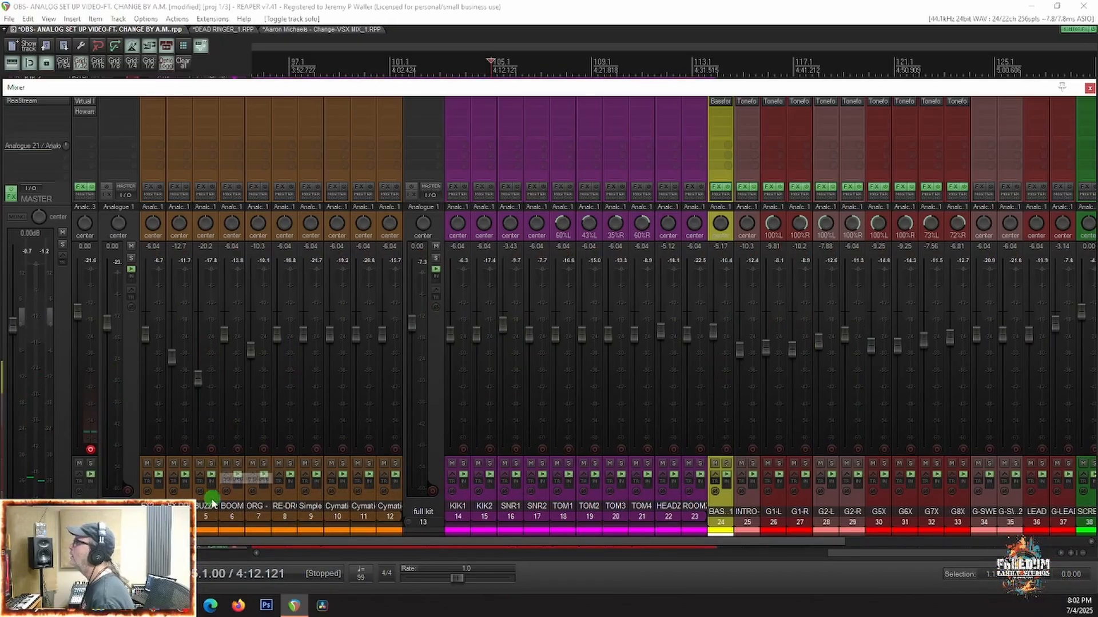
{"action": "left_click_drag", "start_coordinate": [209, 505], "coordinate": [712, 520]}
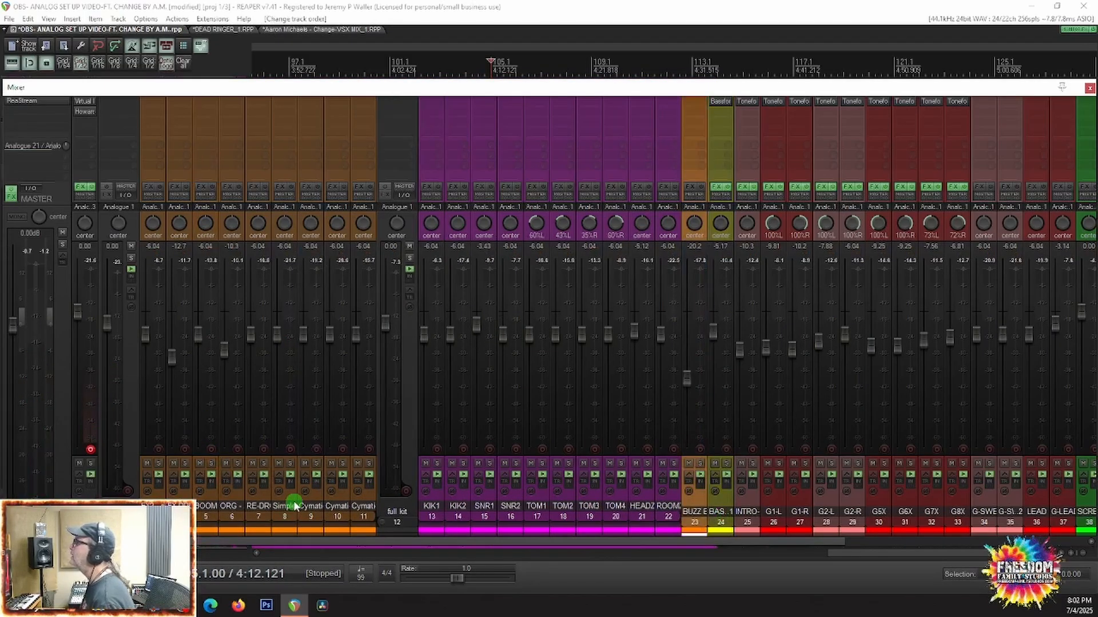
Step: Audition the SF effects folder in solo from 4:12.121 to check the RE-DROP track, and clear the solo
{"action": "left_click", "coordinate": [131, 258]}
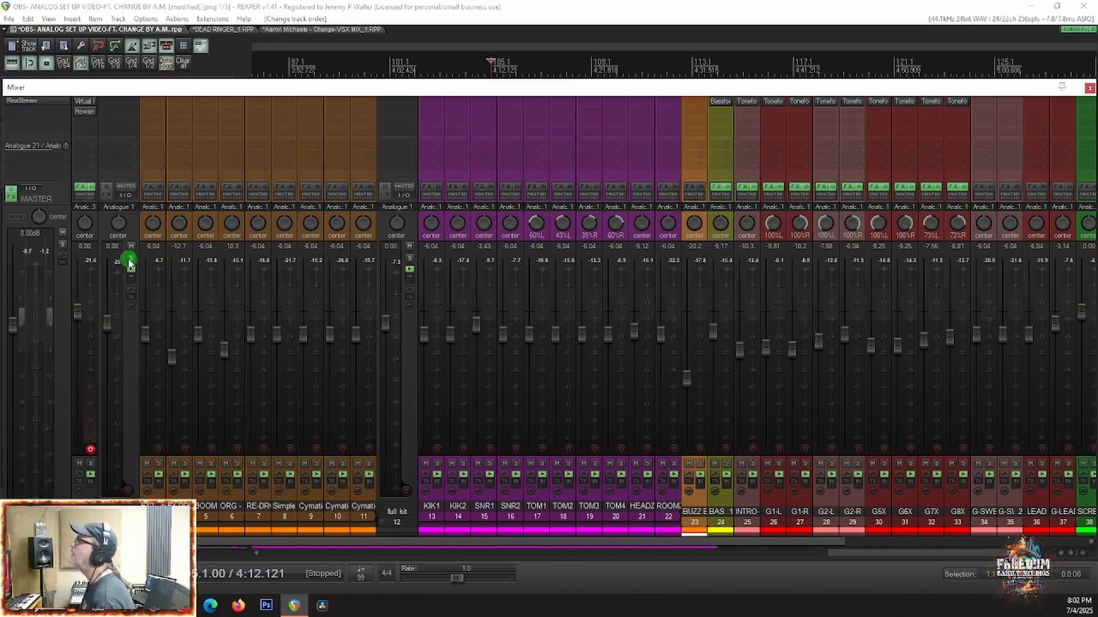
{"action": "key", "text": "space"}
{"action": "key", "text": "space"}
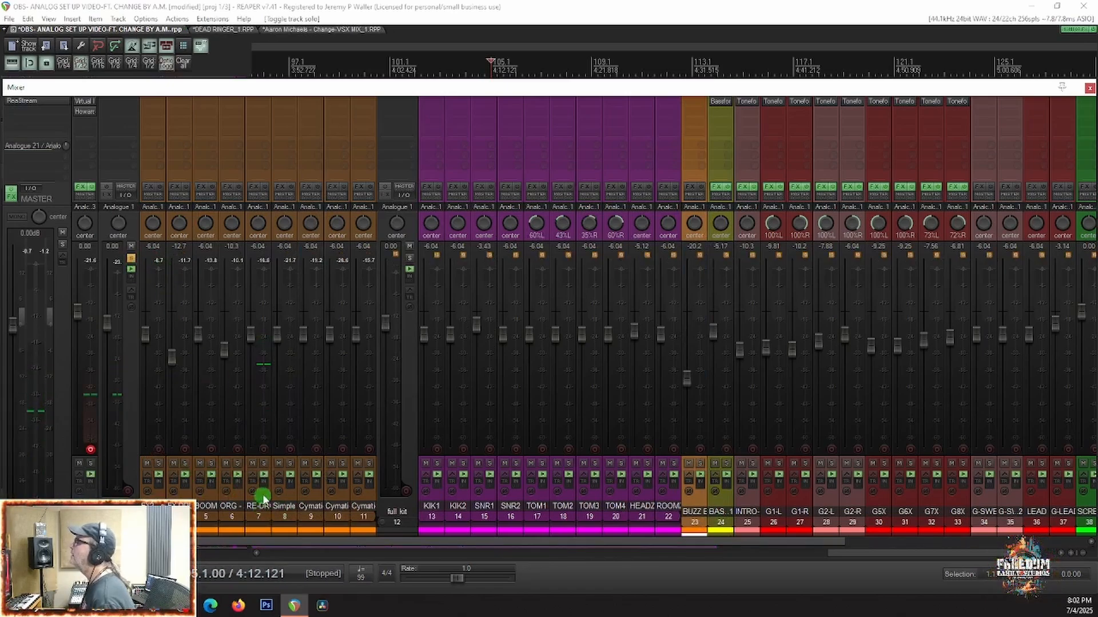
{"action": "key", "text": "space"}
{"action": "key", "text": "space"}
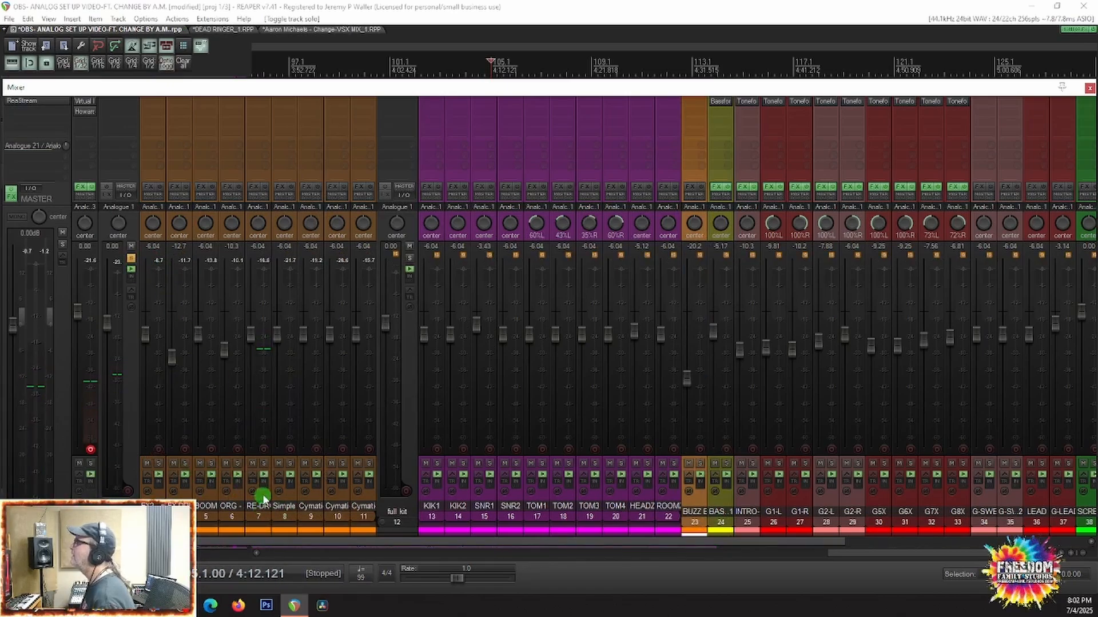
{"action": "left_click", "coordinate": [262, 494]}
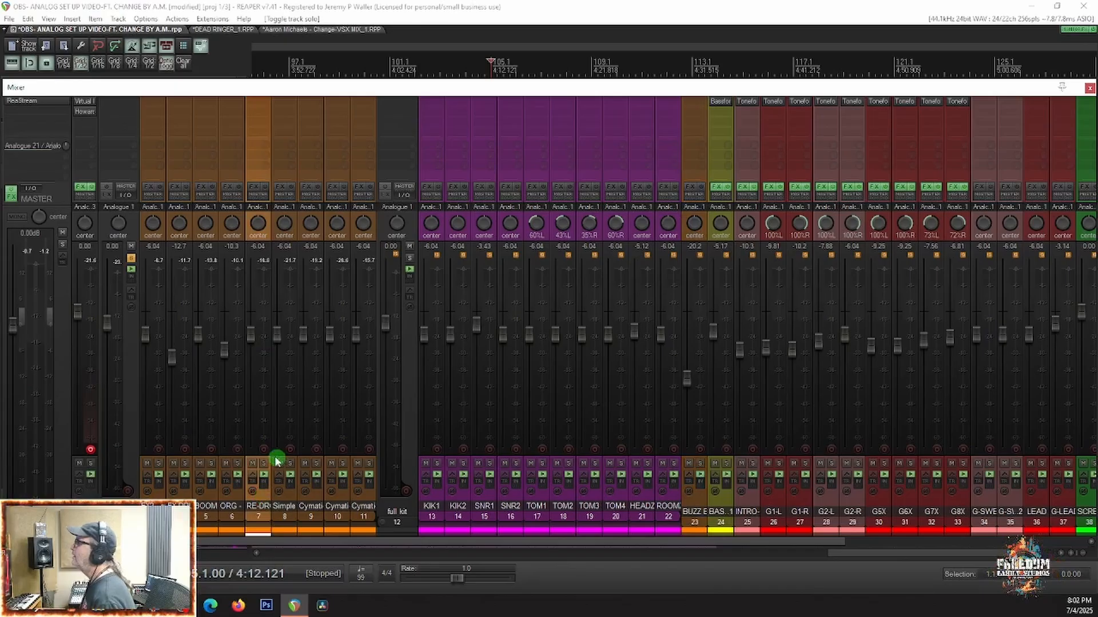
{"action": "left_click", "coordinate": [131, 259]}
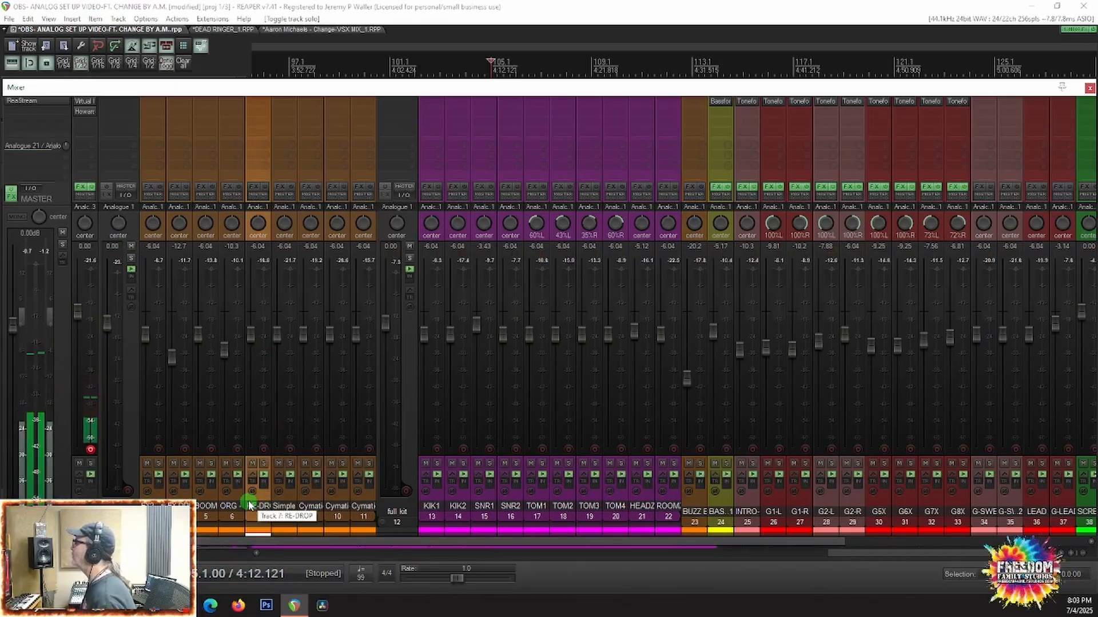
Step: Play the song from the beginning, audition the orange FX2 track in solo, and move it out of its folder to directly before BUZZ BASS
{"action": "key", "text": "space"}
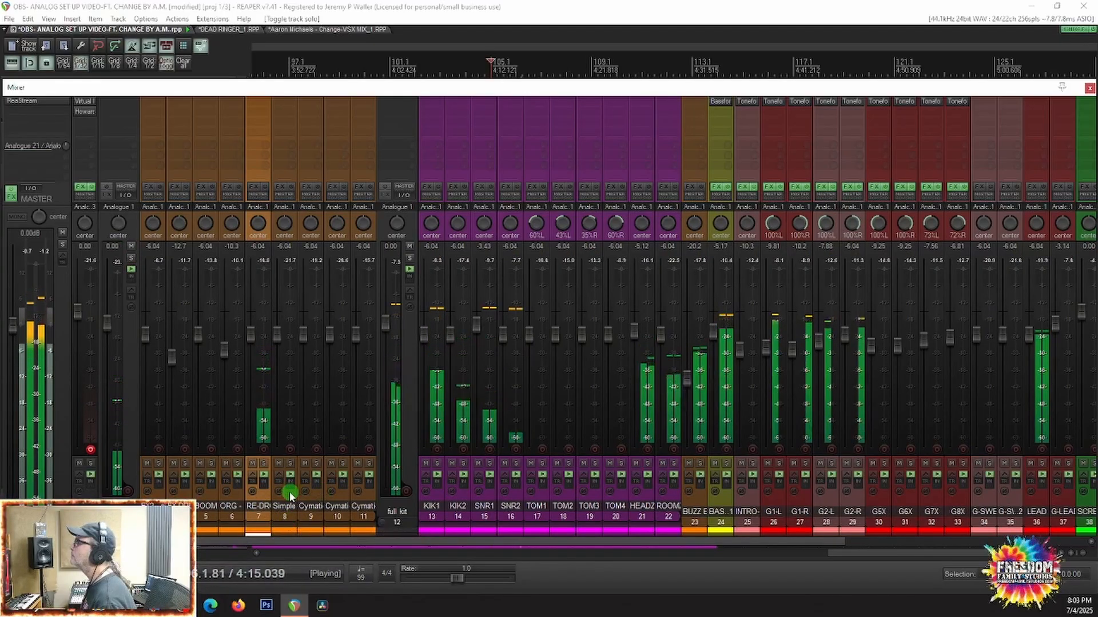
{"action": "key", "text": "Home"}
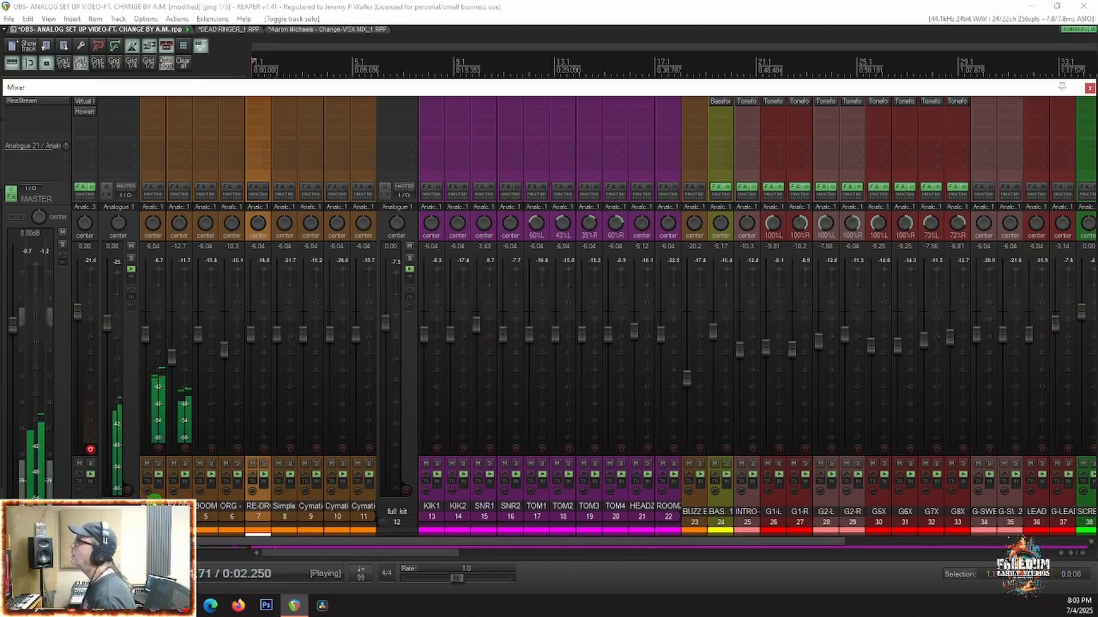
{"action": "left_click", "coordinate": [159, 463]}
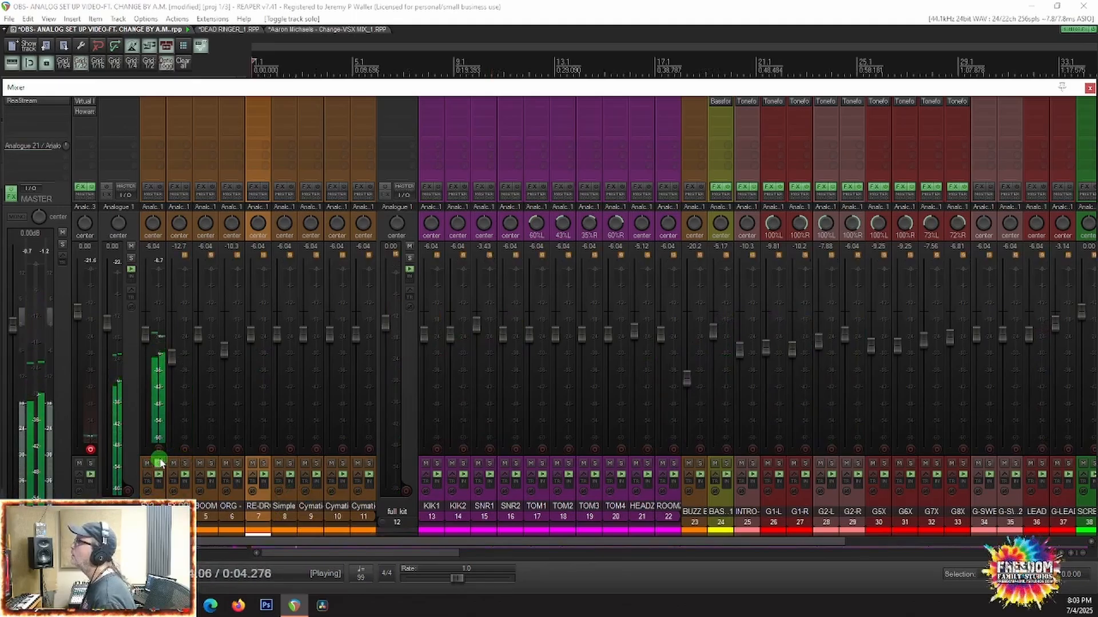
{"action": "left_click", "coordinate": [159, 463]}
{"action": "key", "text": "space"}
{"action": "left_click_drag", "start_coordinate": [154, 508], "coordinate": [693, 518]}
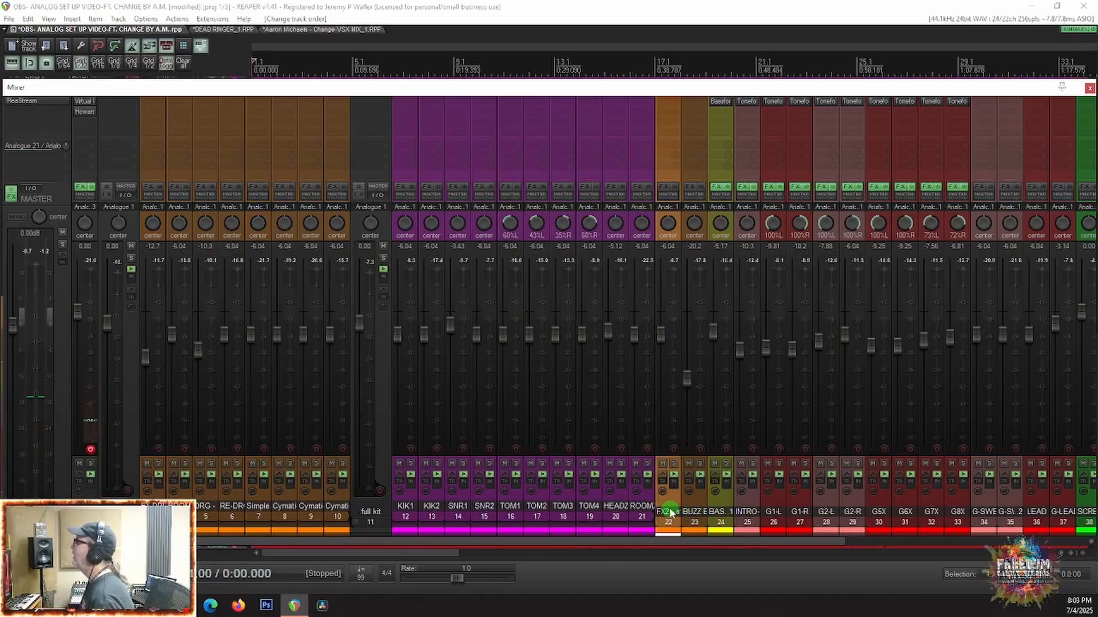
Step: Group the FX2, BUZZ BASS and BASS1 tracks into a new folder with the parent name lo-buss
{"action": "left_click", "coordinate": [723, 516], "text": "ctrl"}
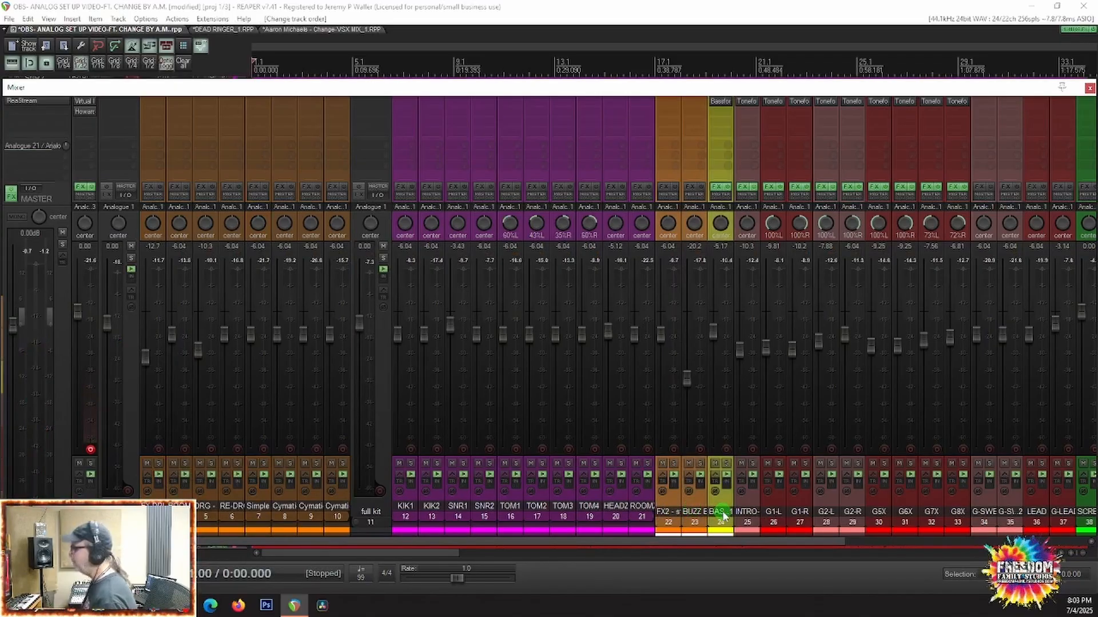
{"action": "key", "text": "ctrl+f"}
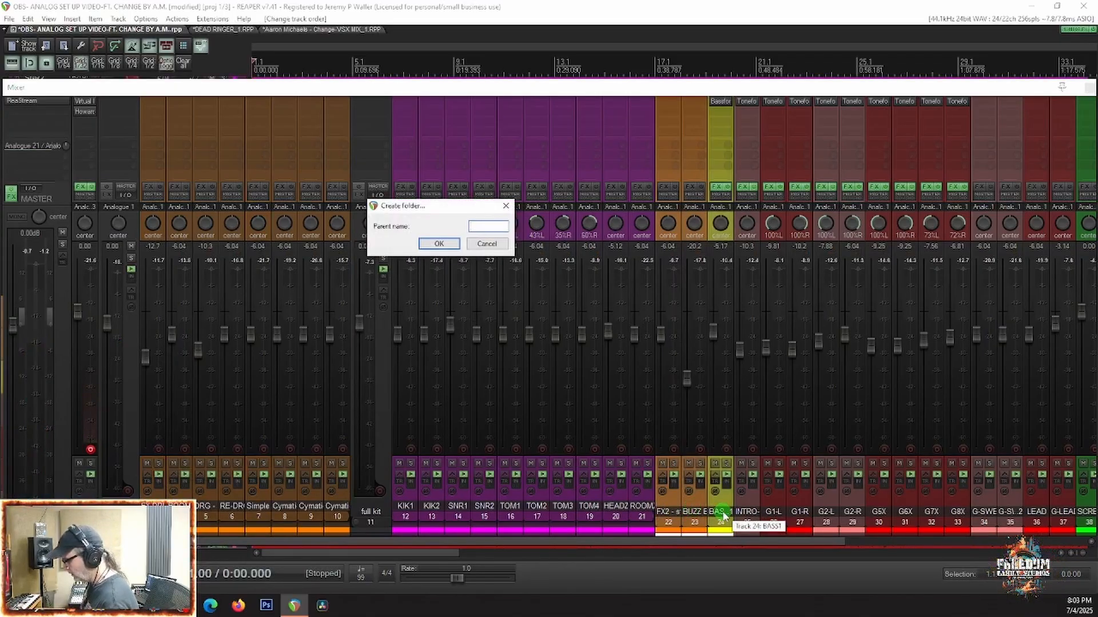
{"action": "type", "text": "lo-bu"}
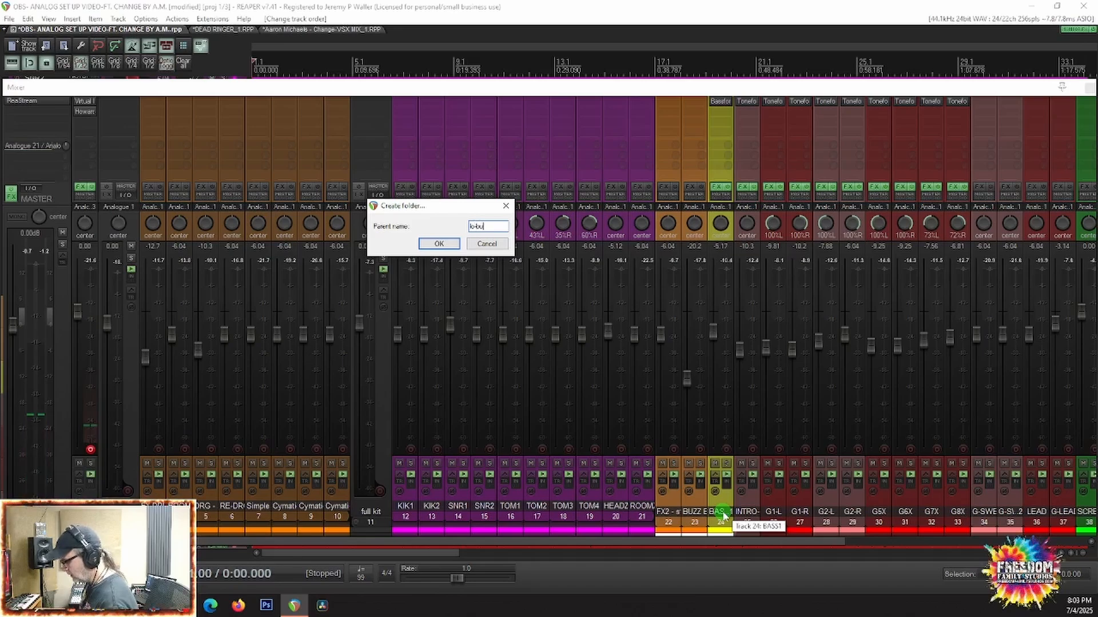
{"action": "type", "text": "s"}
{"action": "key", "text": "Return"}
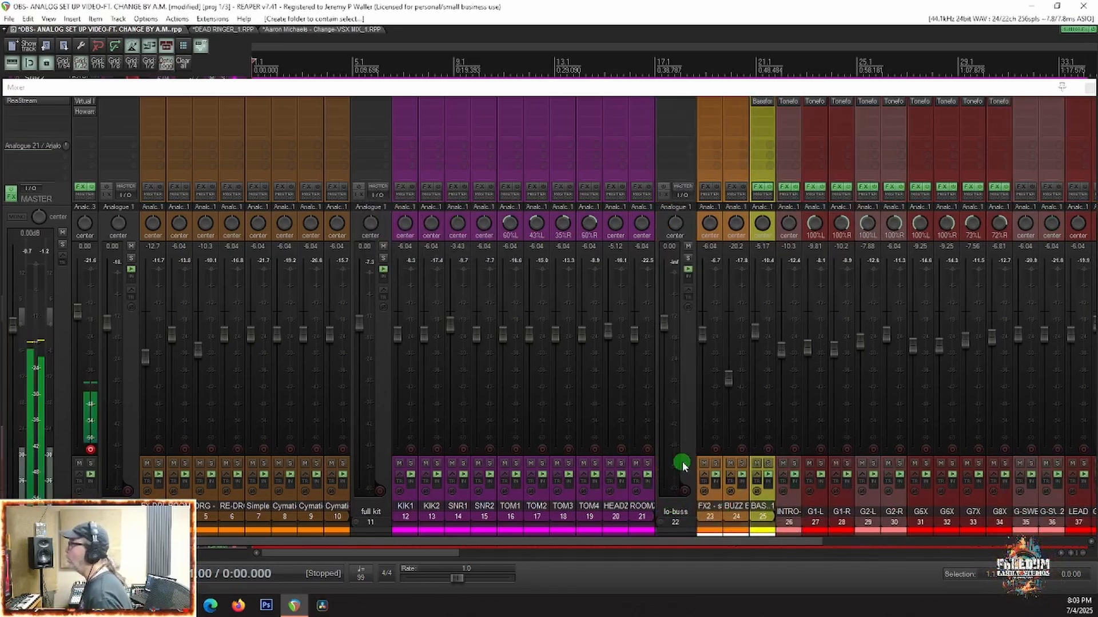
Step: Recolor the FX2 and BUZZ BASS tracks yellow to match BASS1
{"action": "left_click", "coordinate": [716, 500]}
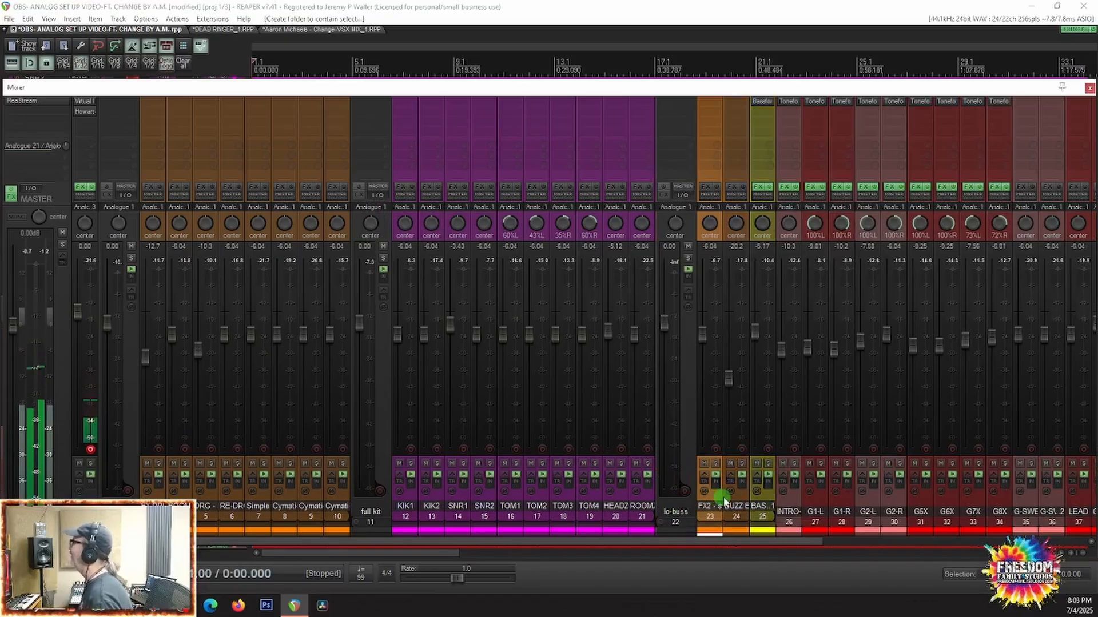
{"action": "left_click", "coordinate": [759, 503], "text": "ctrl"}
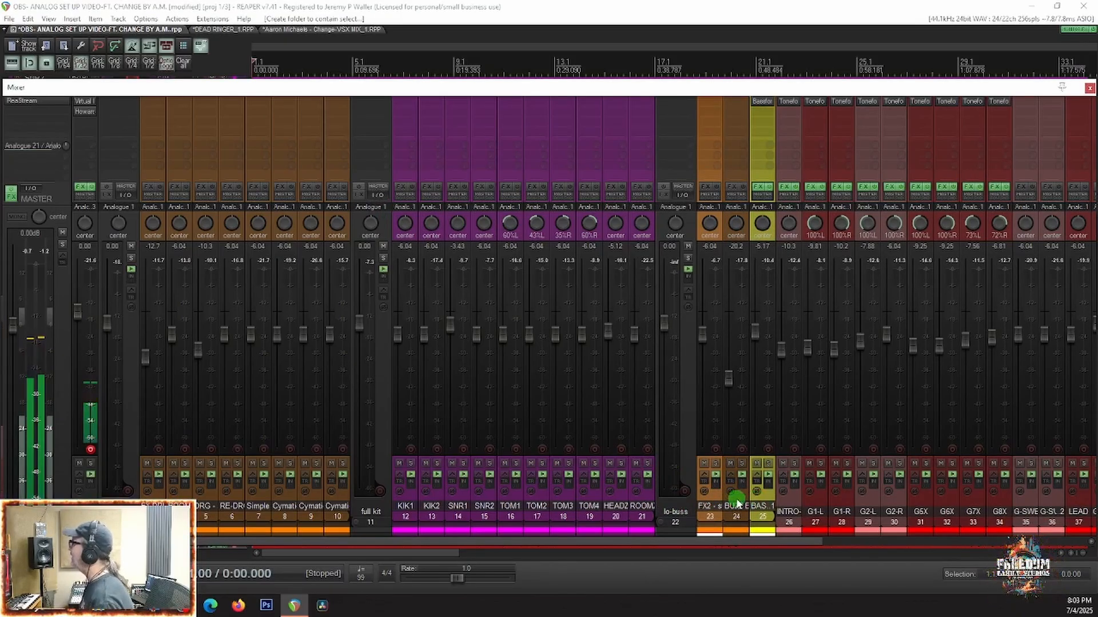
{"action": "left_click", "coordinate": [730, 503], "text": "ctrl"}
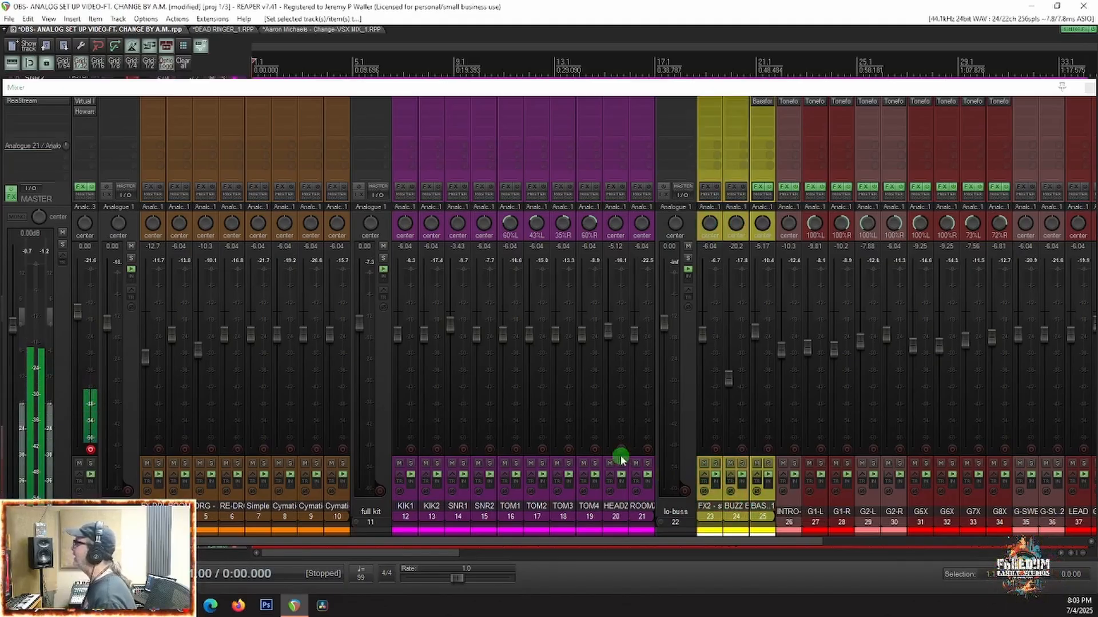
Step: Move the INTRO-G guitar track to between G2-R and G5X
{"action": "scroll", "coordinate": [733, 500], "scroll_direction": "right", "scroll_amount": 10}
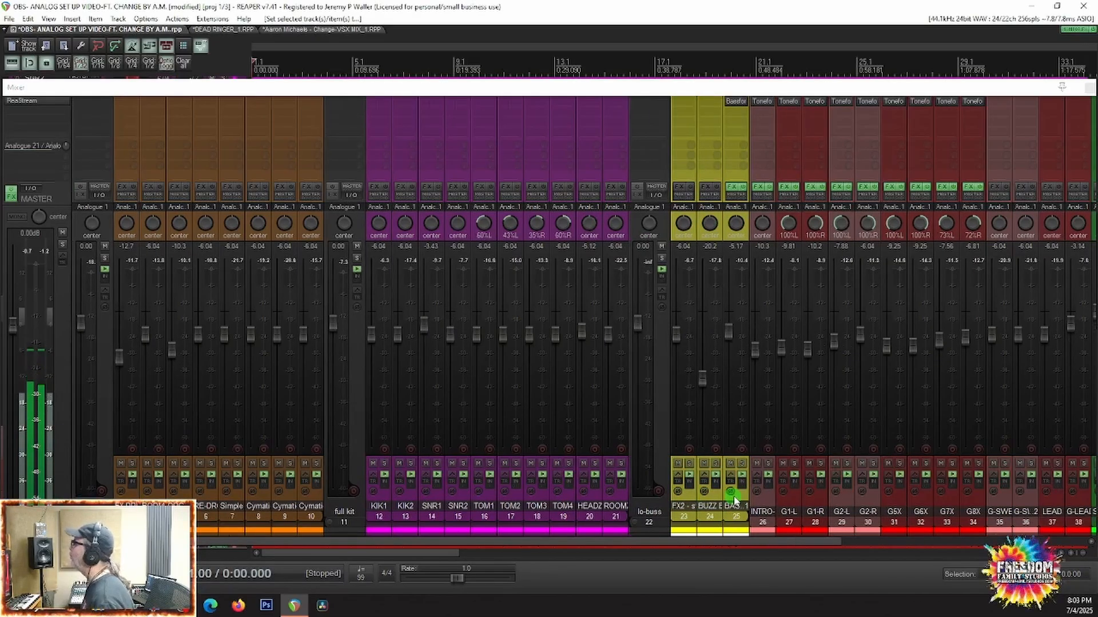
{"action": "scroll", "coordinate": [733, 499], "scroll_direction": "right", "scroll_amount": 4}
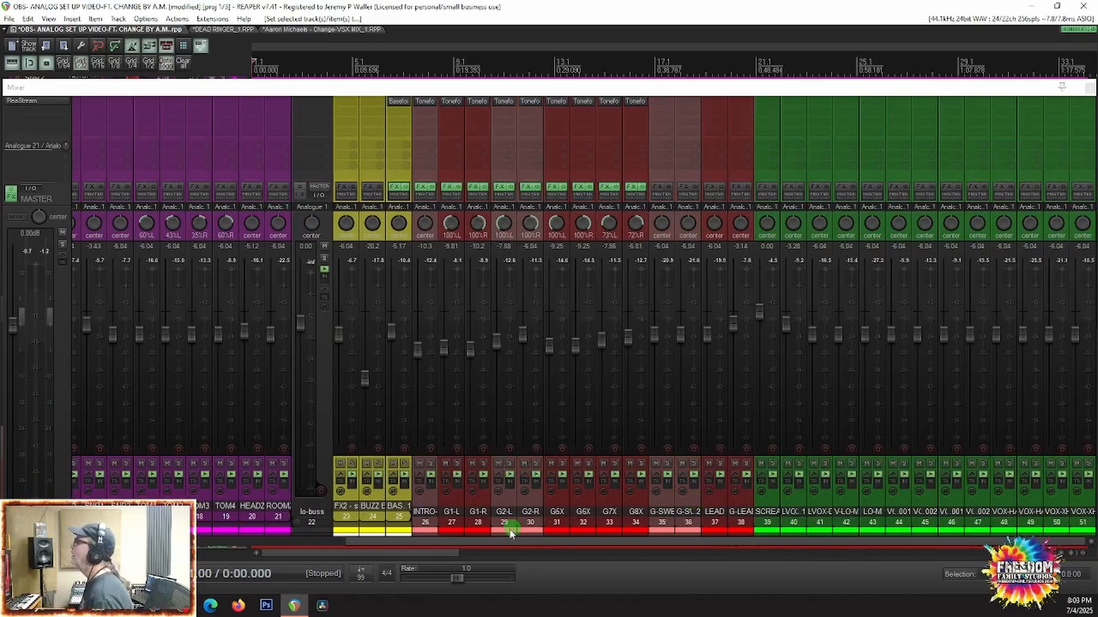
{"action": "left_click_drag", "start_coordinate": [430, 515], "coordinate": [547, 527]}
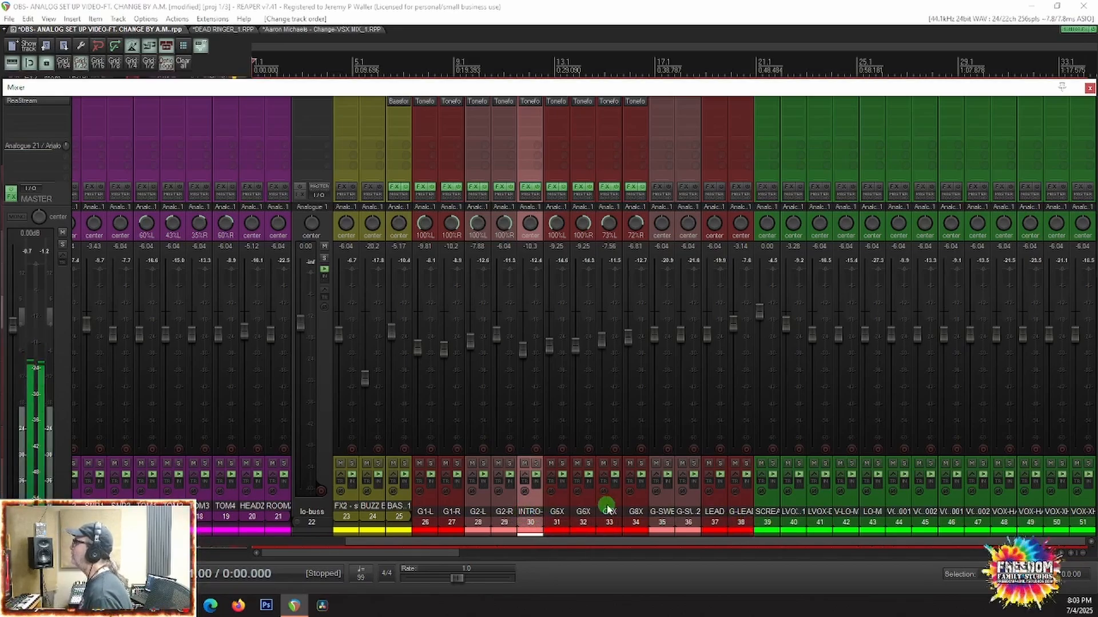
Step: Check the guitar parts in the arrangement and group INTRO-G through G-SWELL2 into a new folder named gbuss-1
{"action": "left_click", "coordinate": [635, 503], "text": "shift"}
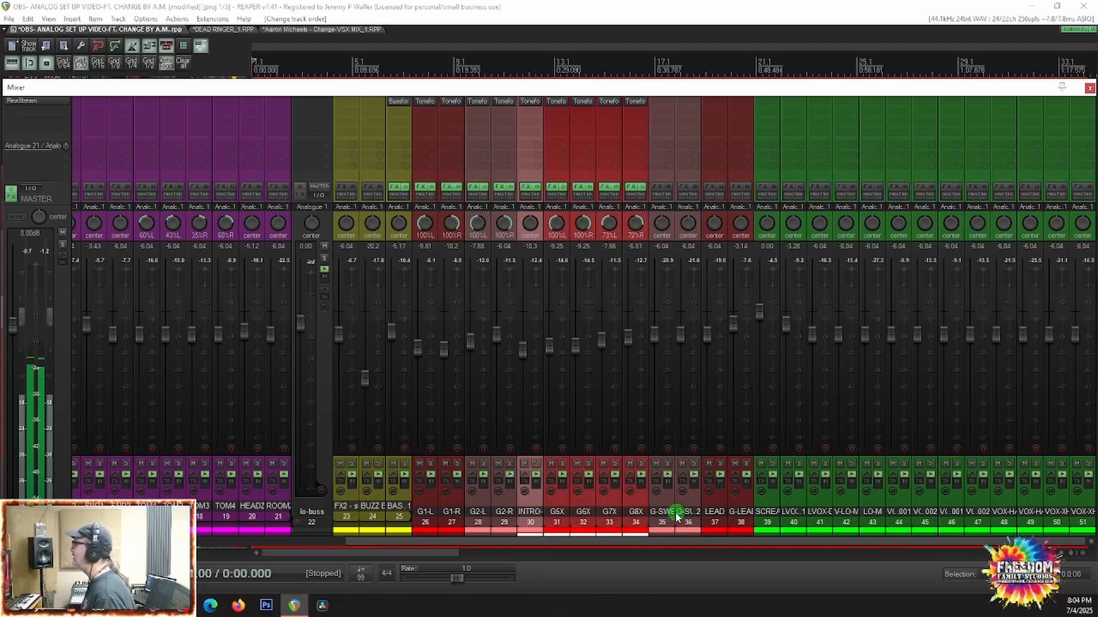
{"action": "left_click", "coordinate": [662, 512], "text": "shift"}
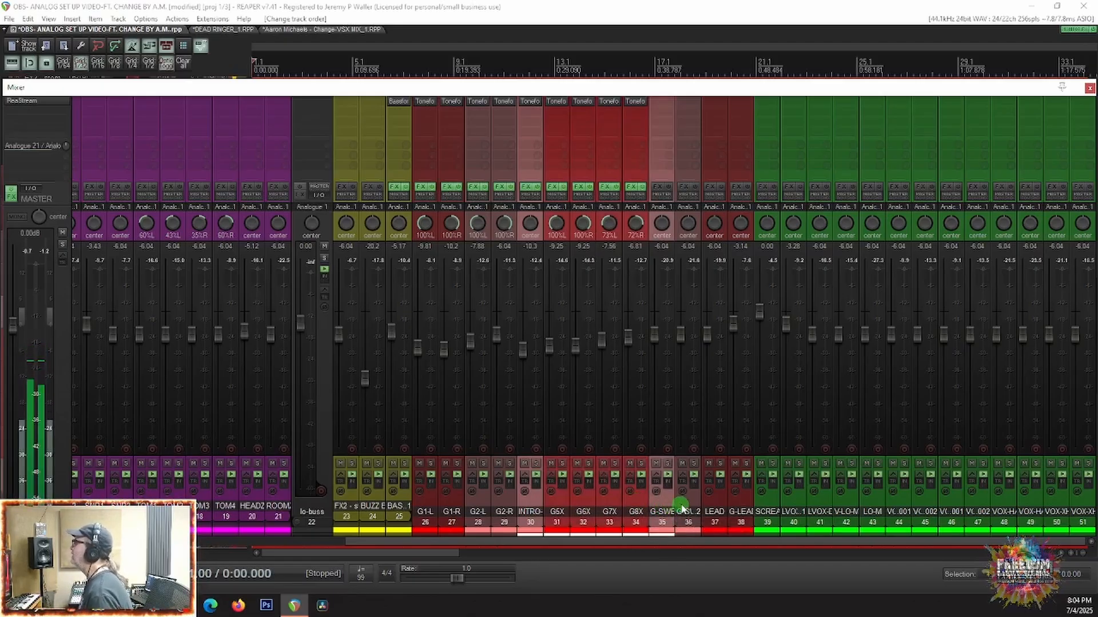
{"action": "left_click", "coordinate": [684, 506], "text": "shift"}
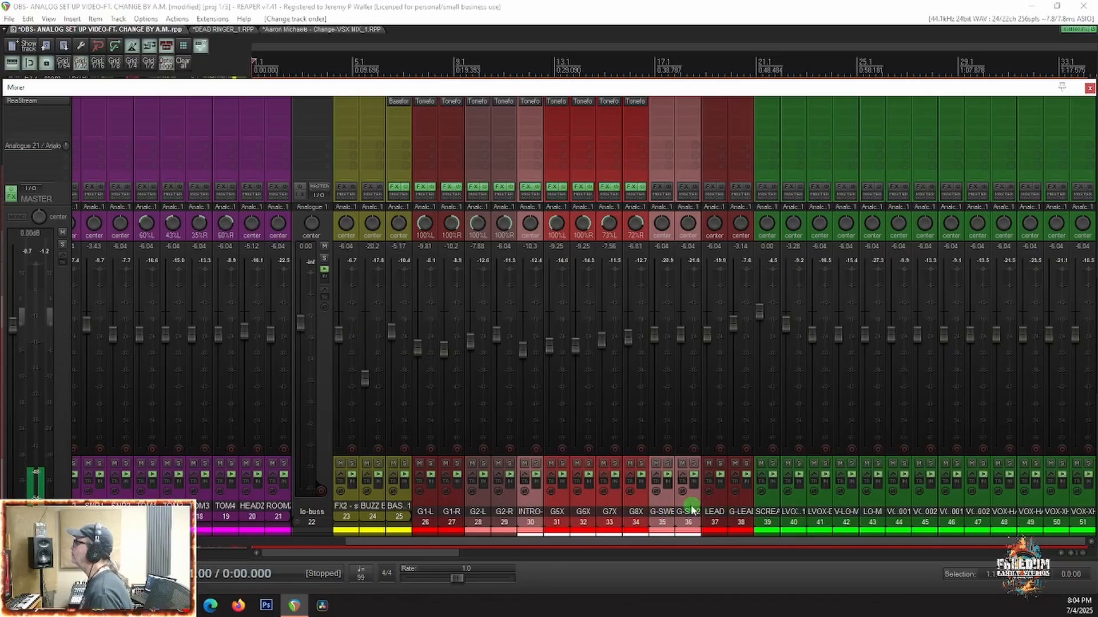
{"action": "key", "text": "ctrl+m"}
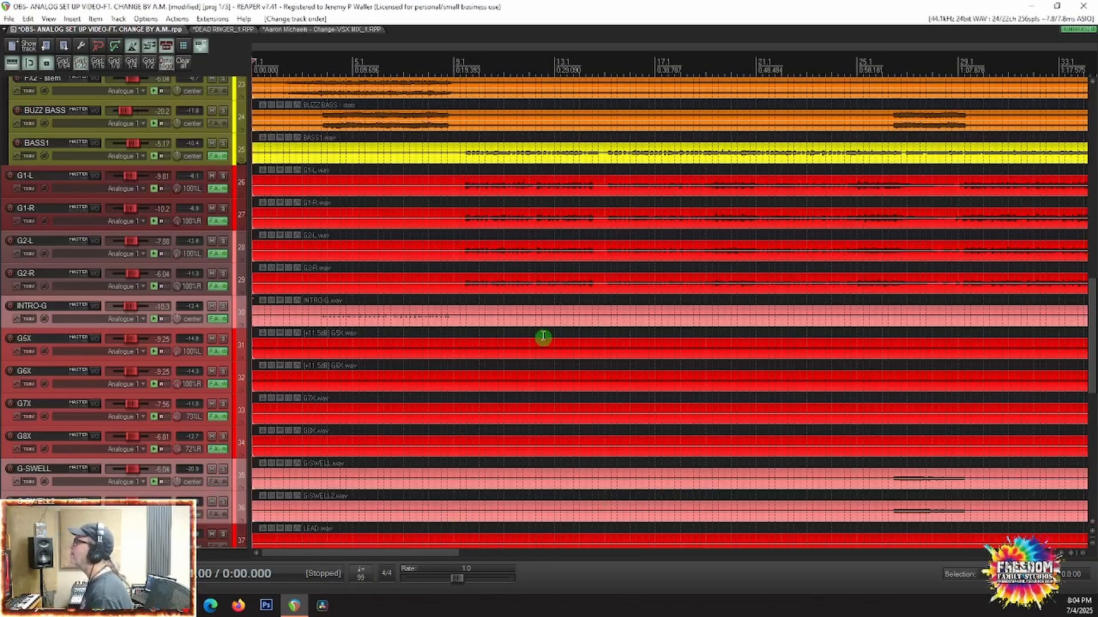
{"action": "scroll", "coordinate": [144, 412], "scroll_direction": "down", "scroll_amount": 4}
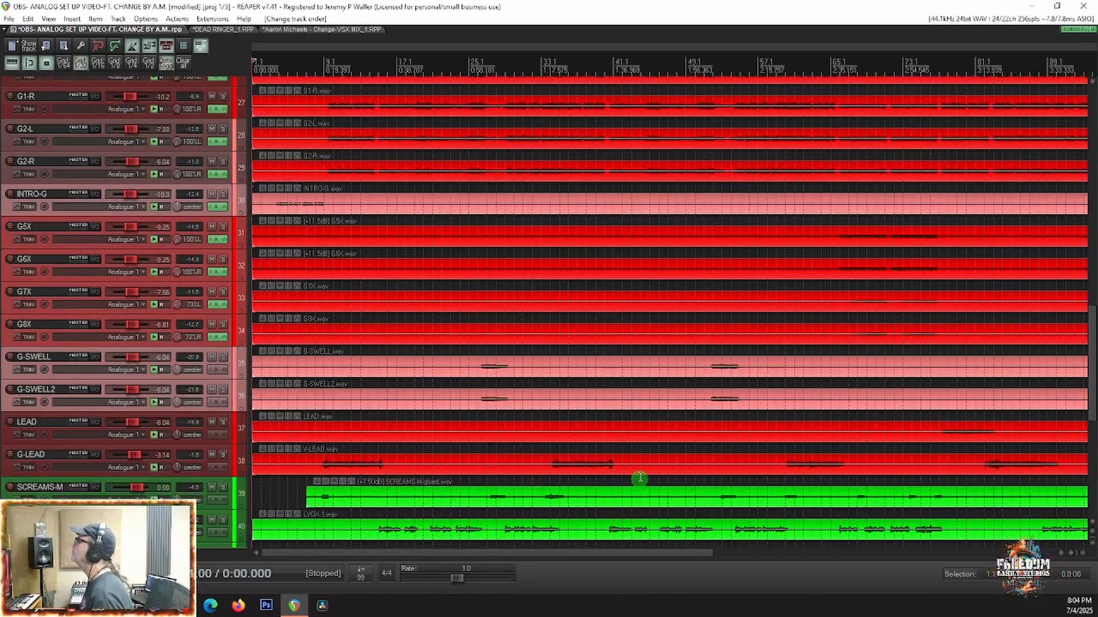
{"action": "scroll", "coordinate": [639, 476], "scroll_direction": "down", "scroll_amount": 5}
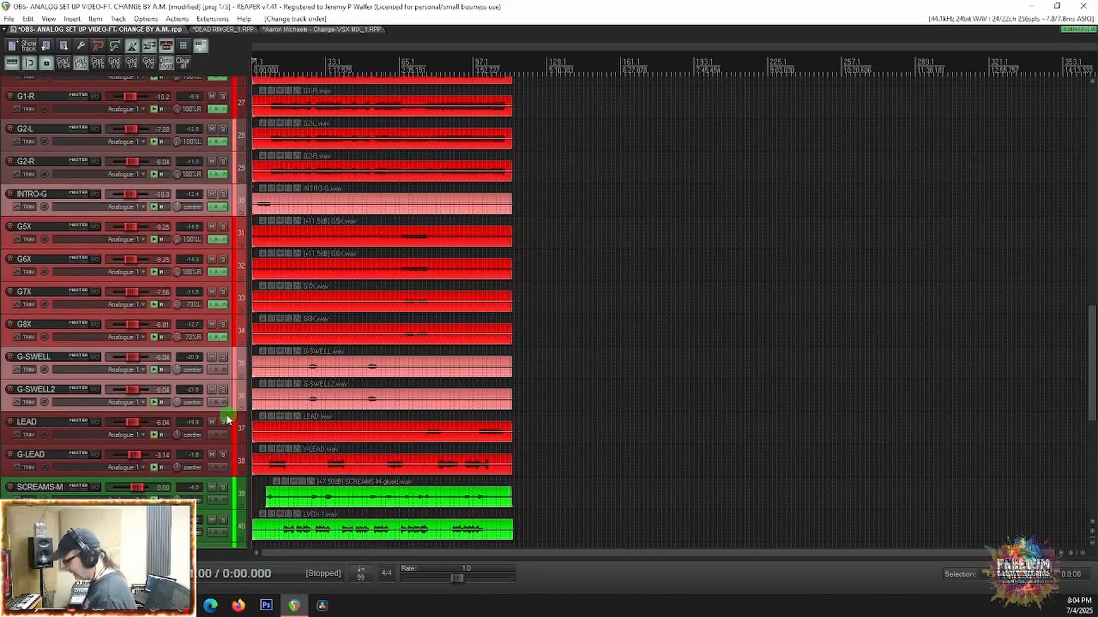
{"action": "key", "text": "ctrl+m"}
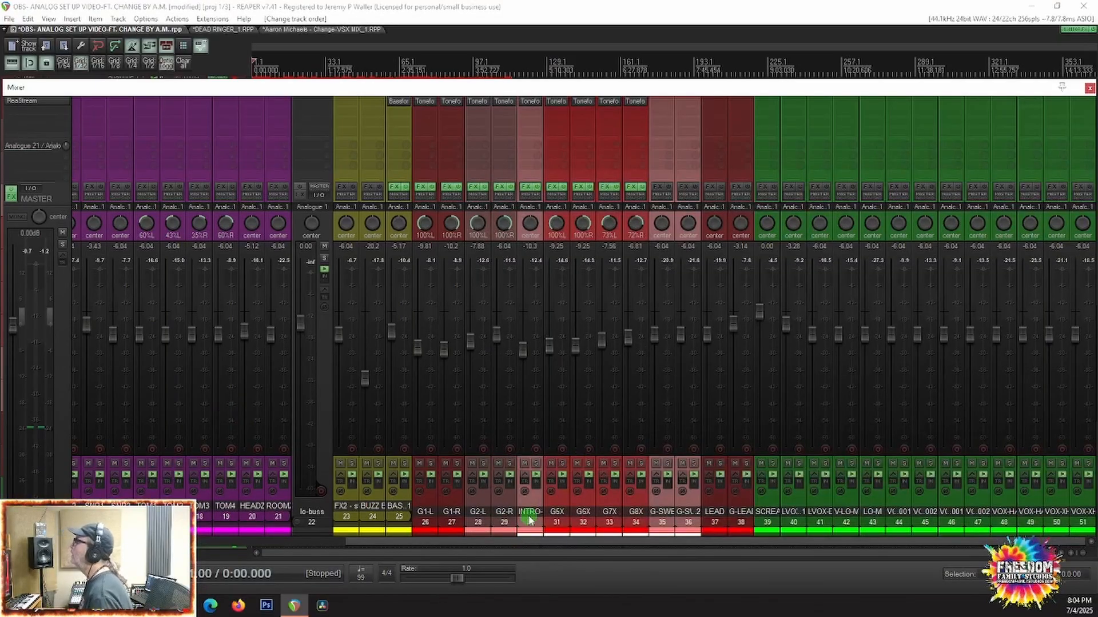
{"action": "left_click", "coordinate": [530, 518]}
{"action": "left_click", "coordinate": [690, 510], "text": "shift"}
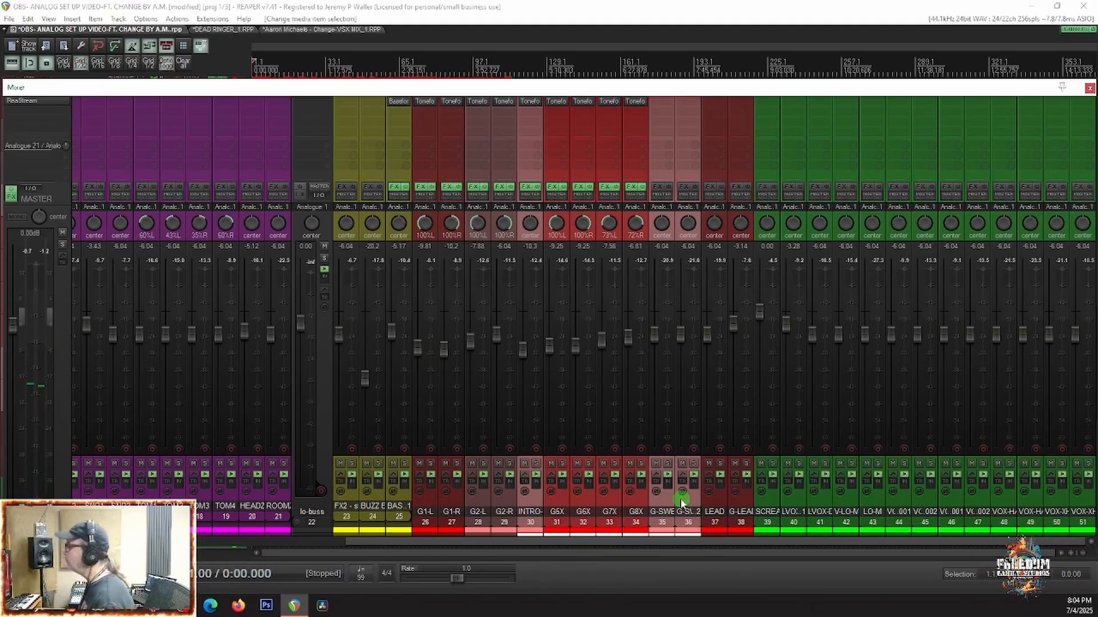
{"action": "key", "text": "f"}
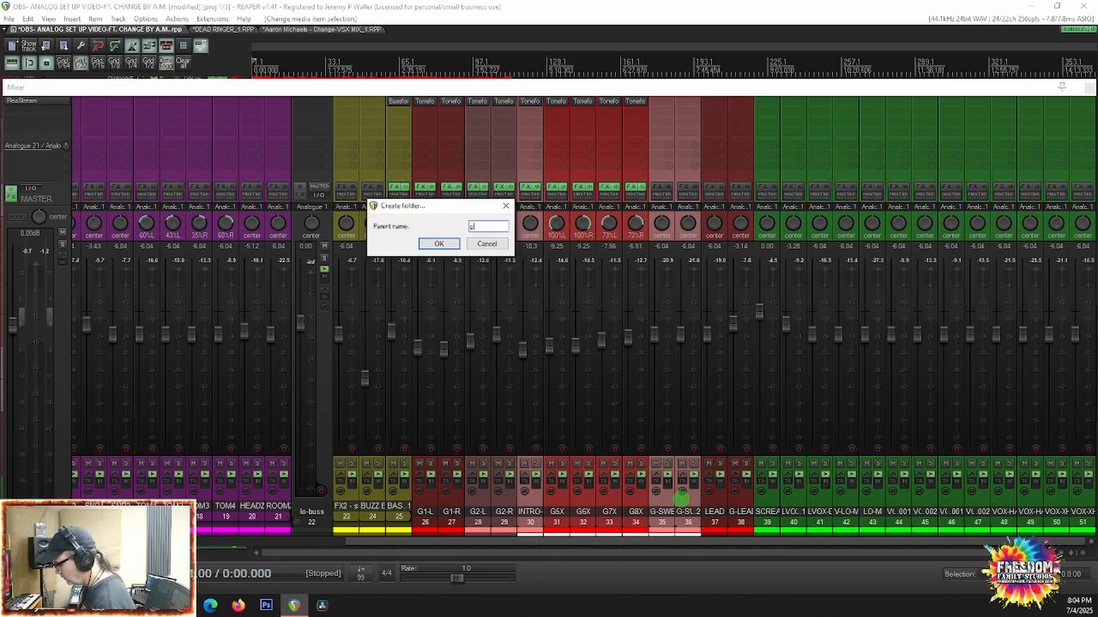
{"action": "type", "text": "gbuss"}
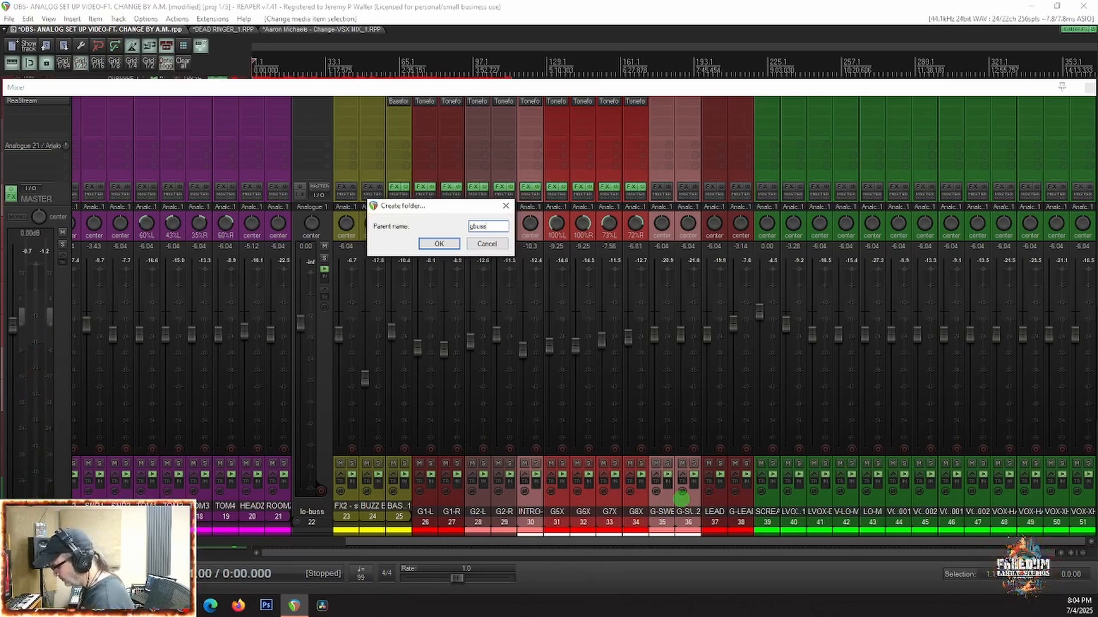
{"action": "type", "text": "-1"}
{"action": "key", "text": "Return"}
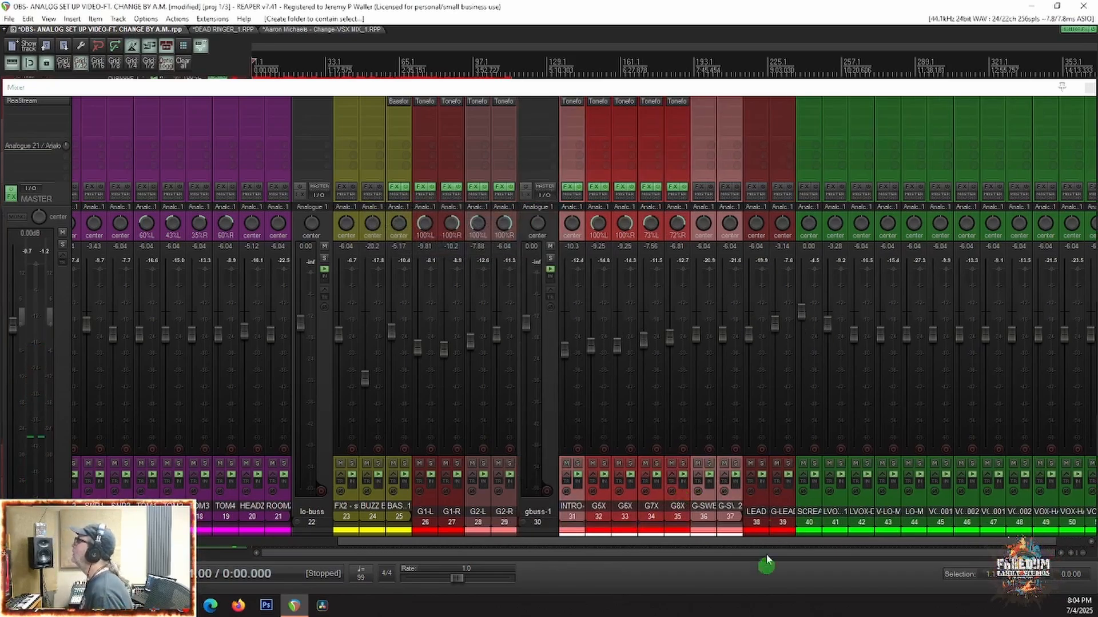
Step: Group the LEAD and G-LEAD tracks into a new folder with the parent name gbuss-2
{"action": "left_click", "coordinate": [755, 514]}
{"action": "left_click", "coordinate": [783, 519], "text": "shift"}
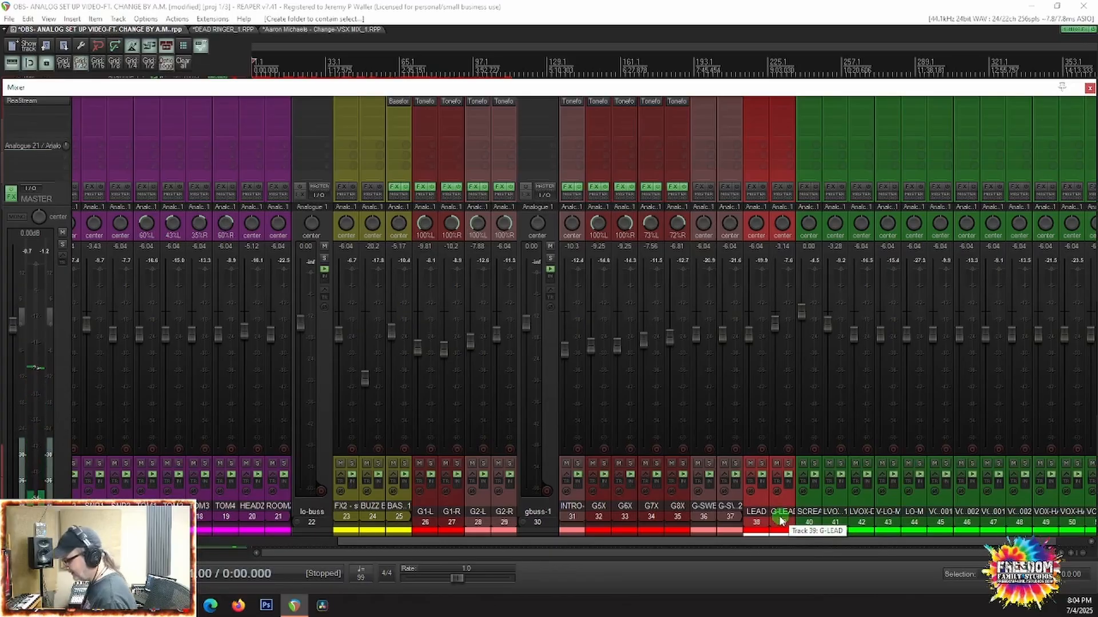
{"action": "key", "text": "ctrl+f"}
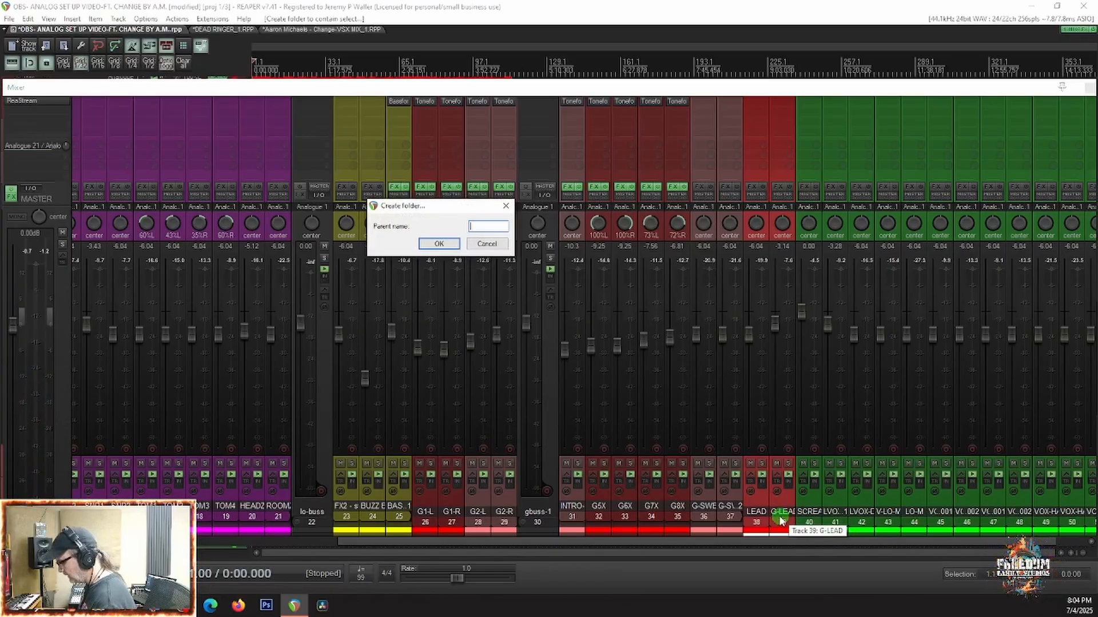
{"action": "type", "text": "gbuss-2"}
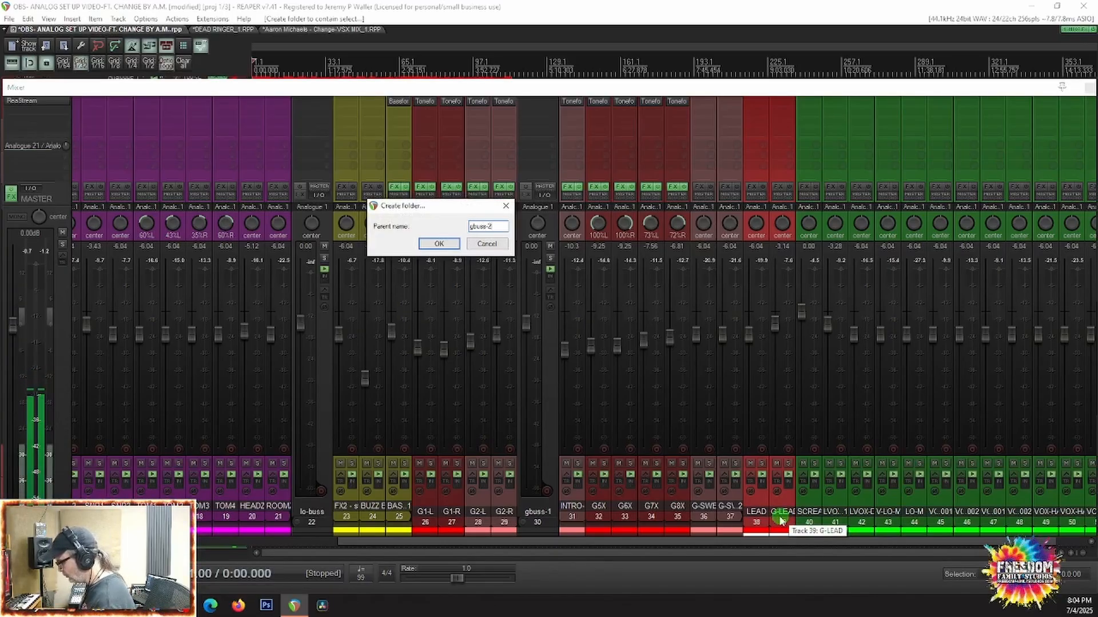
{"action": "key", "text": "Return"}
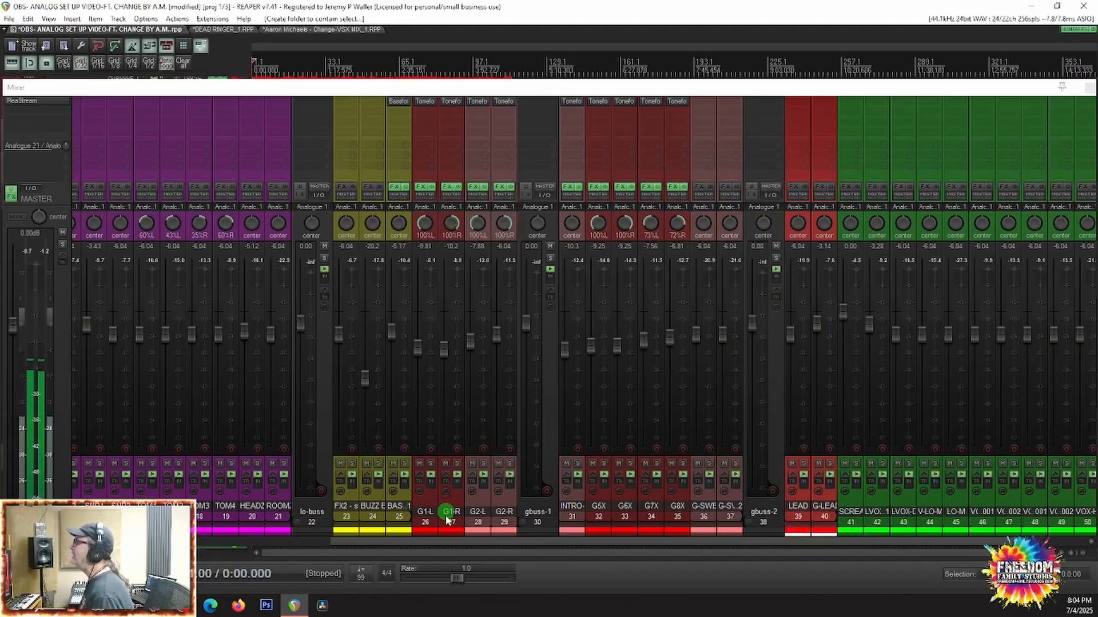
{"action": "left_click", "coordinate": [462, 510]}
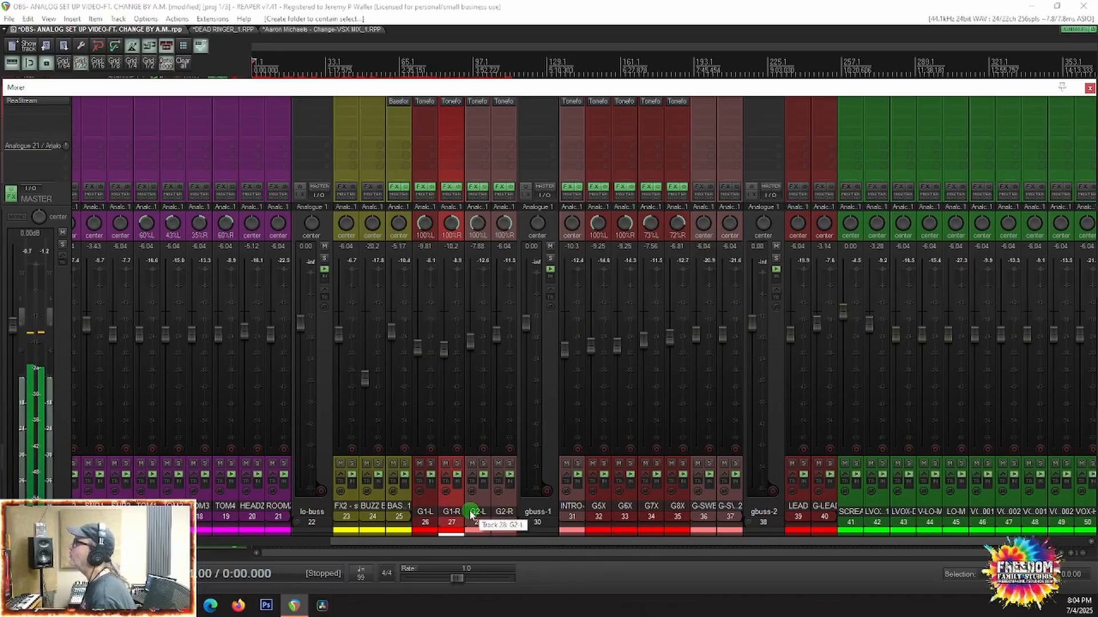
{"action": "left_click", "coordinate": [551, 444]}
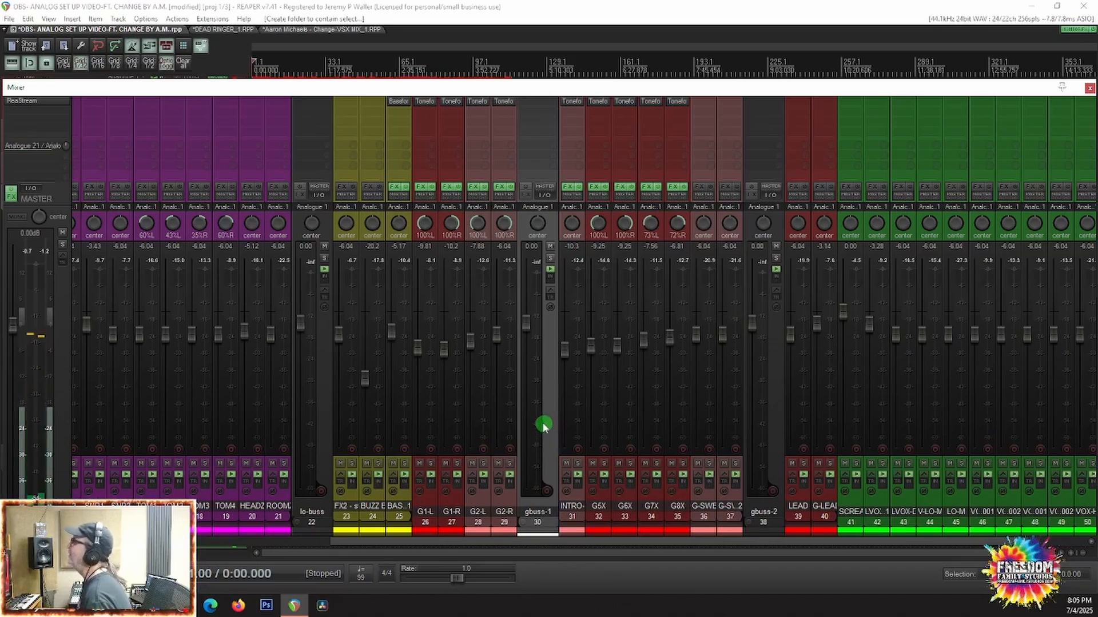
{"action": "left_click", "coordinate": [432, 501]}
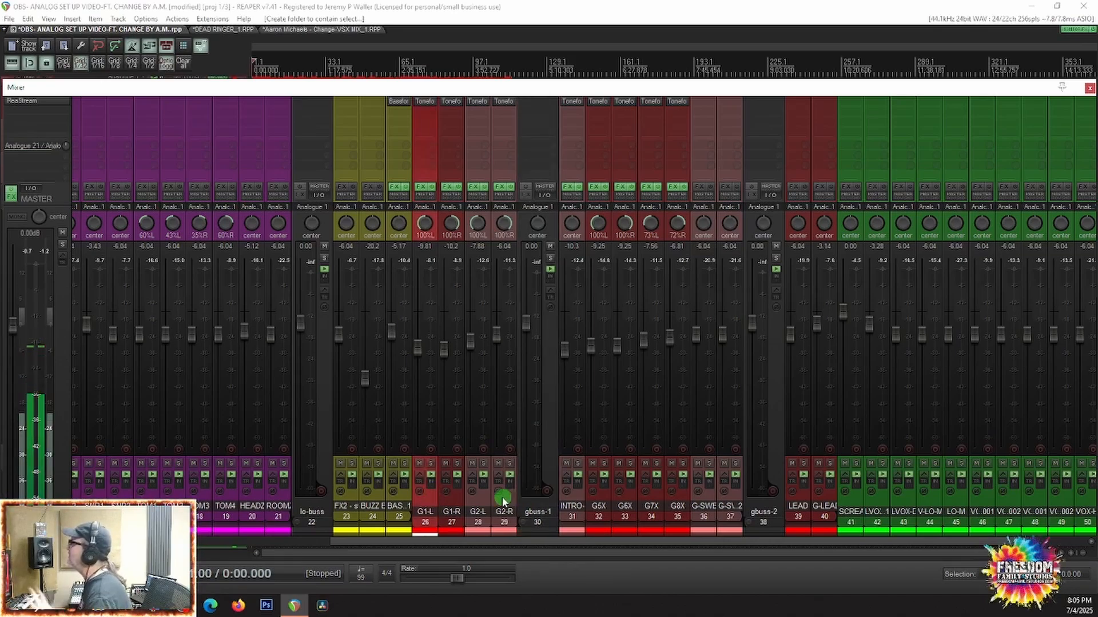
{"action": "left_click", "coordinate": [553, 441]}
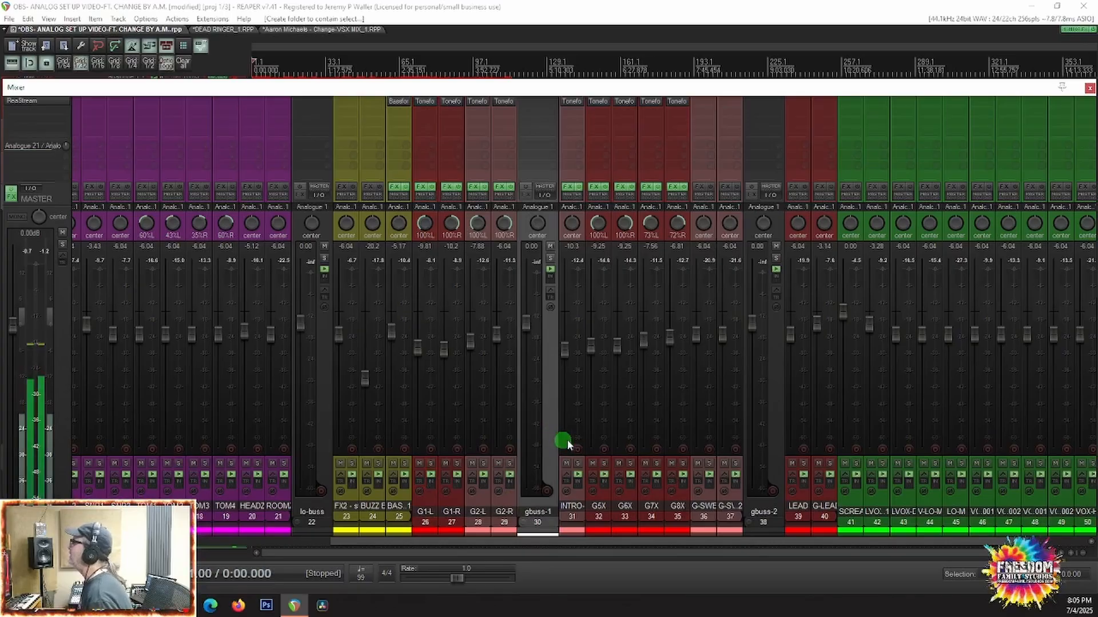
{"action": "scroll", "coordinate": [770, 472], "scroll_direction": "right", "scroll_amount": 3}
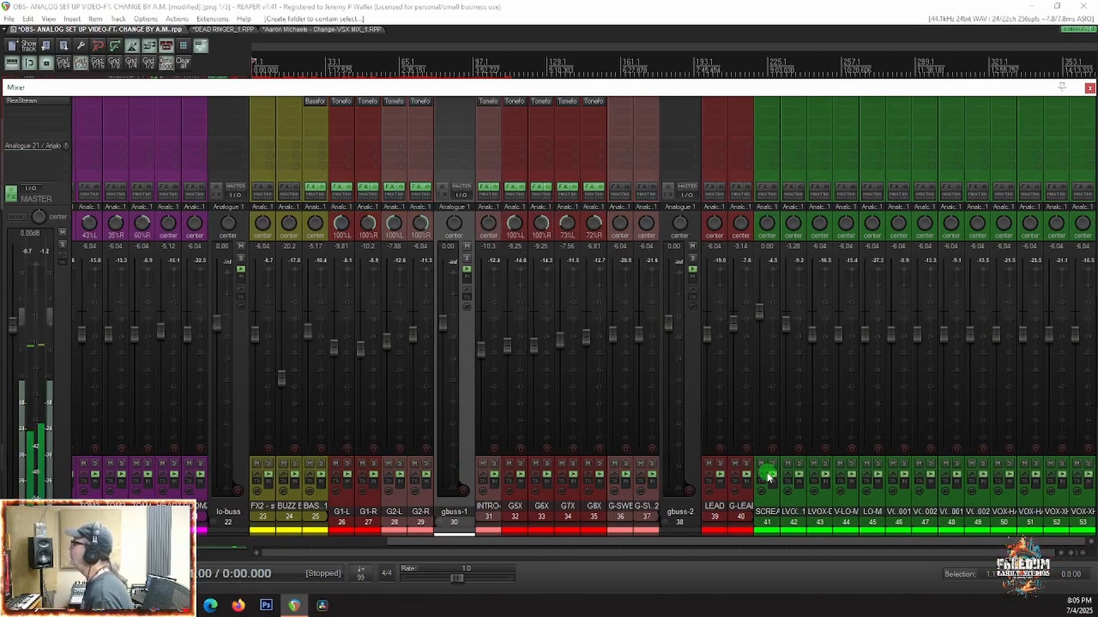
{"action": "scroll", "coordinate": [132, 442], "scroll_direction": "left", "scroll_amount": 10}
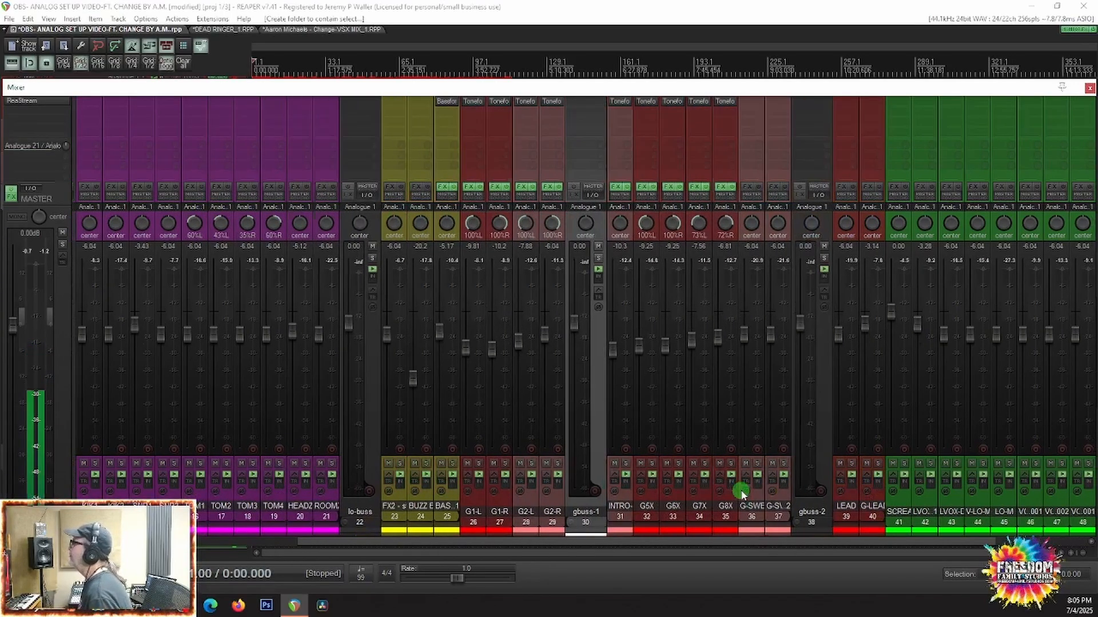
{"action": "scroll", "coordinate": [132, 441], "scroll_direction": "left", "scroll_amount": 4}
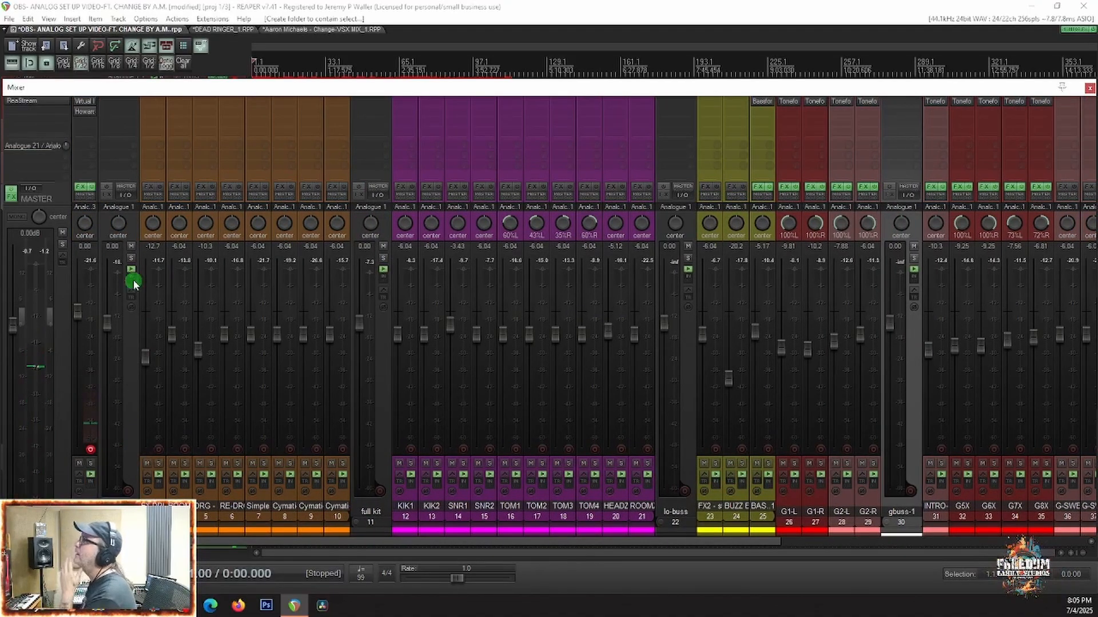
Step: Create a new project tab and load the UPDATED WORKFLOW 1 project template into it
{"action": "left_click", "coordinate": [283, 30]}
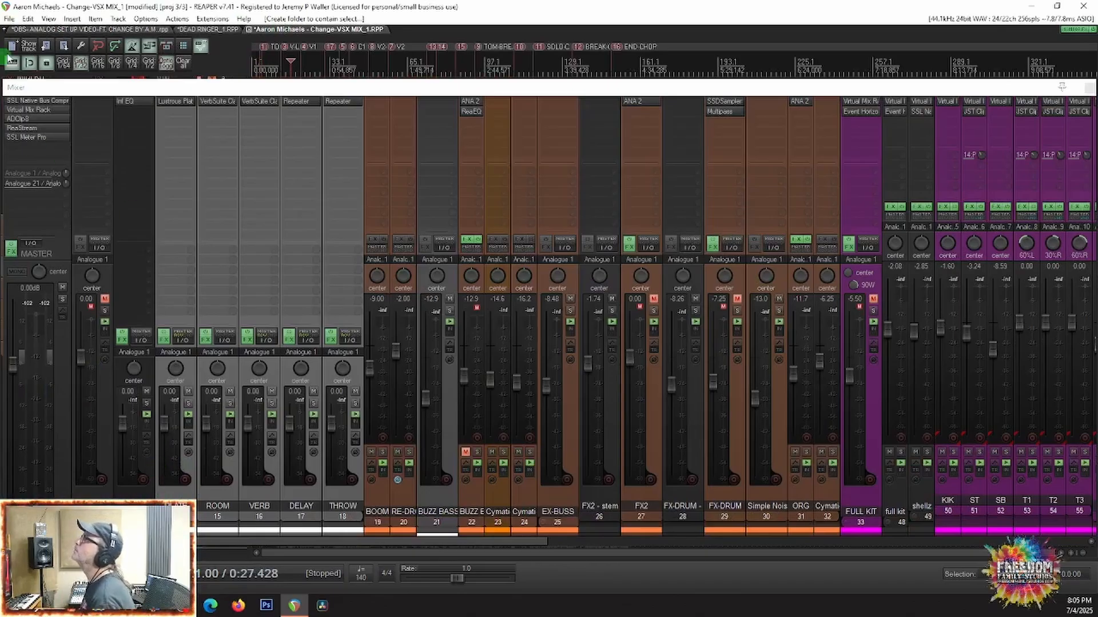
{"action": "left_click", "coordinate": [9, 18]}
{"action": "left_click", "coordinate": [24, 46]}
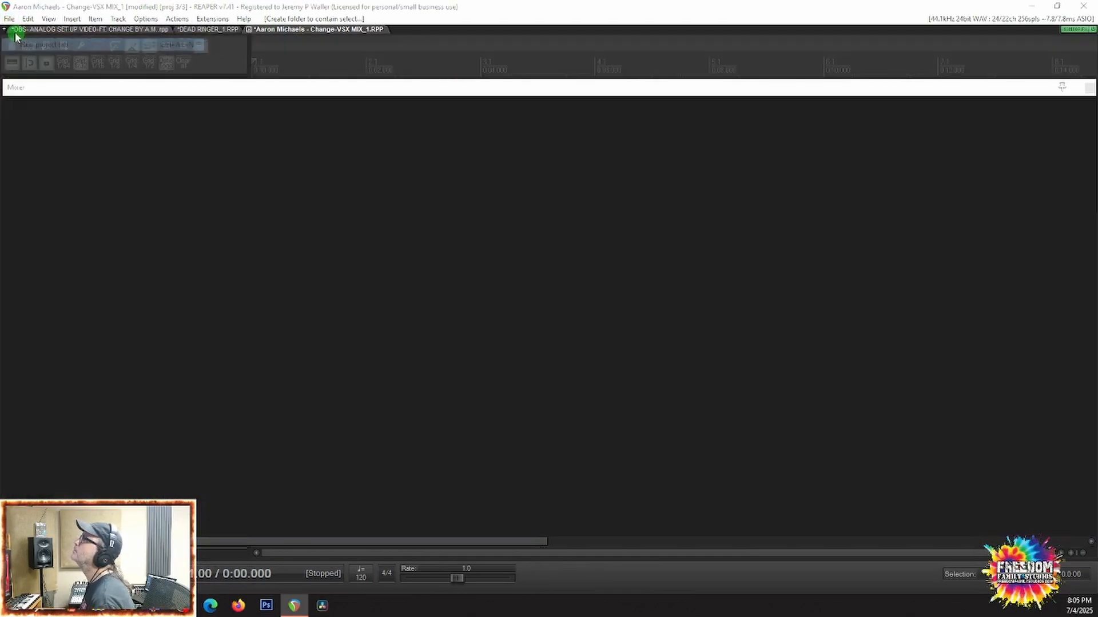
{"action": "left_click", "coordinate": [9, 18]}
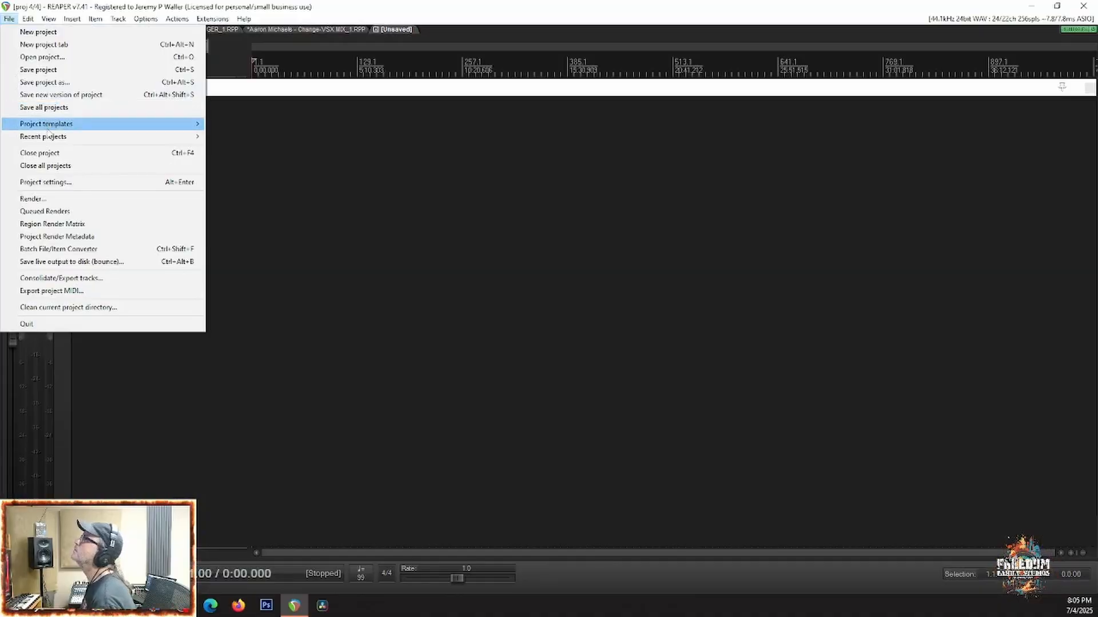
{"action": "mouse_move", "coordinate": [48, 125]}
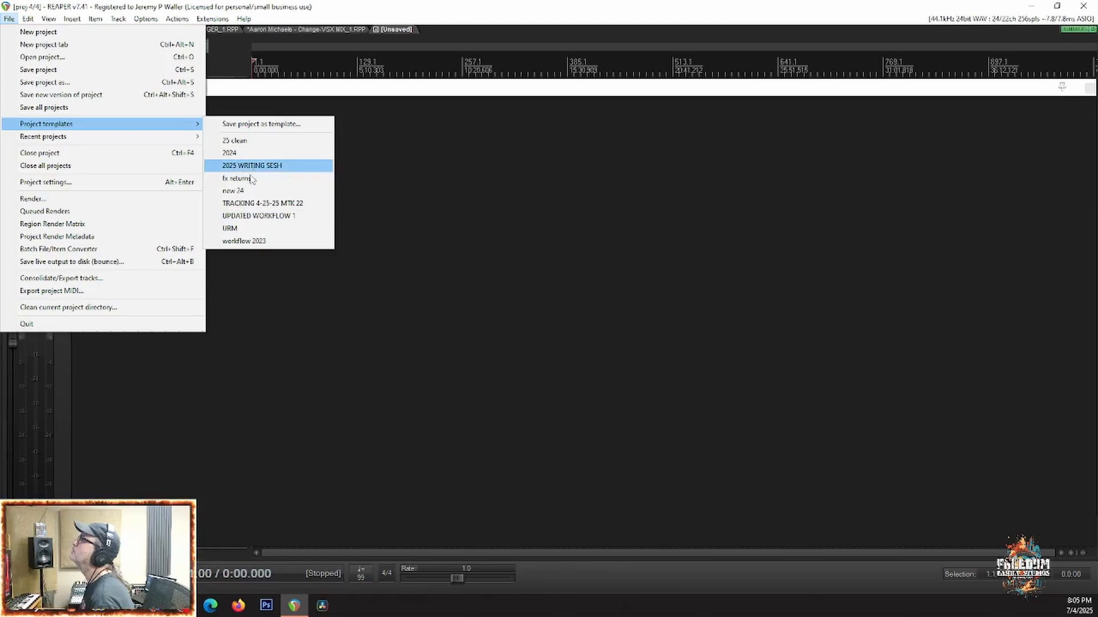
{"action": "left_click", "coordinate": [240, 216]}
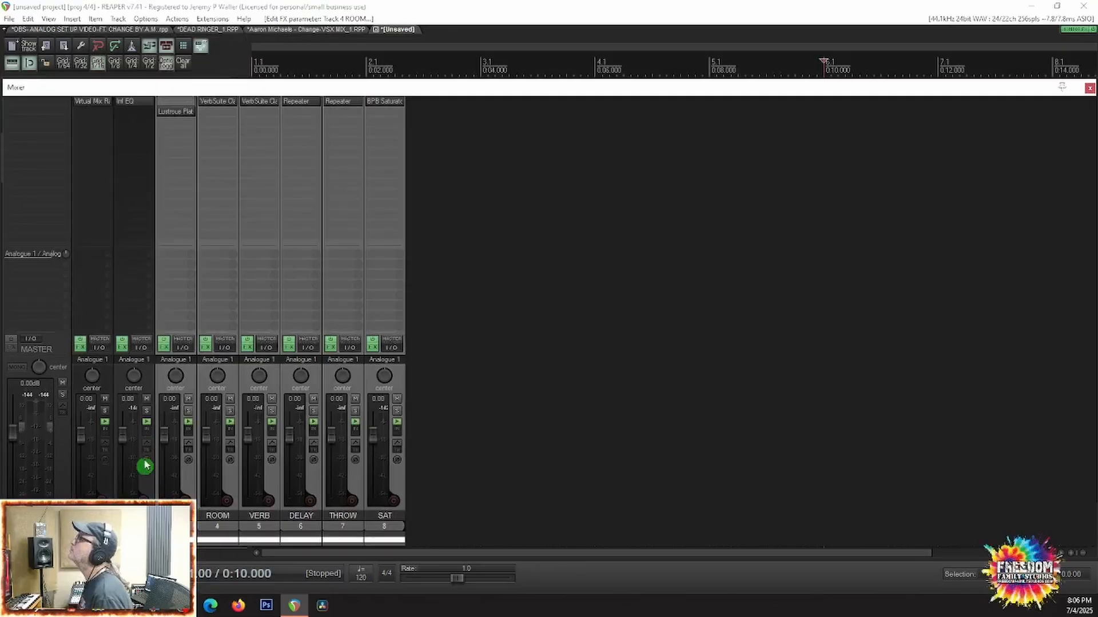
Step: Copy the template's FX folder with its return tracks through SAT and paste it before the SFX folder in the OBS- ANALOG SET UP VIDEO project
{"action": "left_click", "coordinate": [26, 21]}
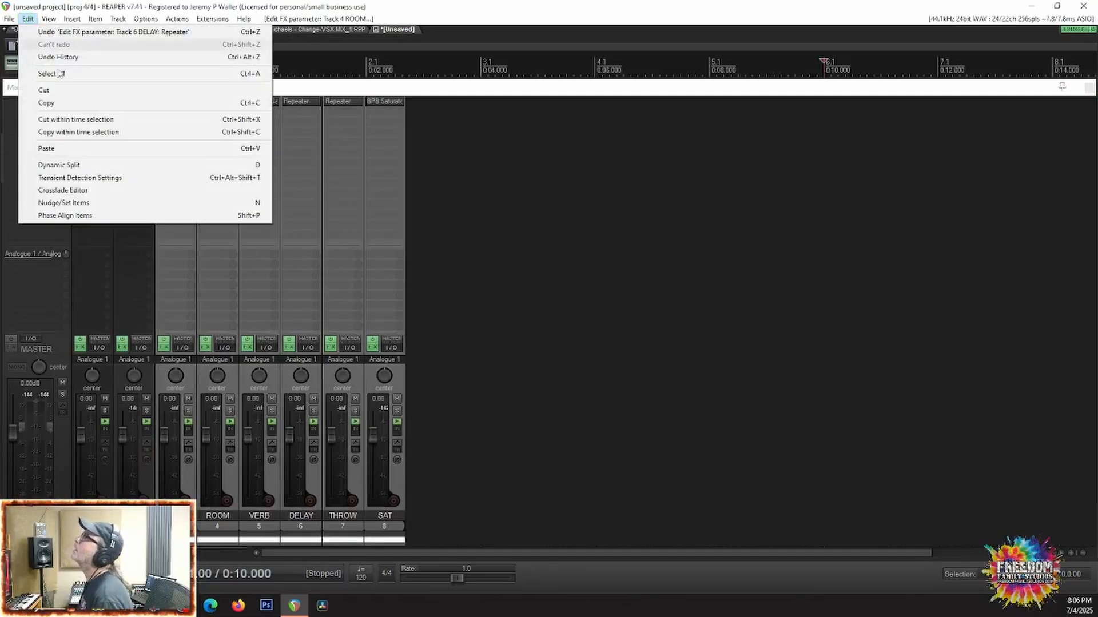
{"action": "left_click", "coordinate": [81, 106]}
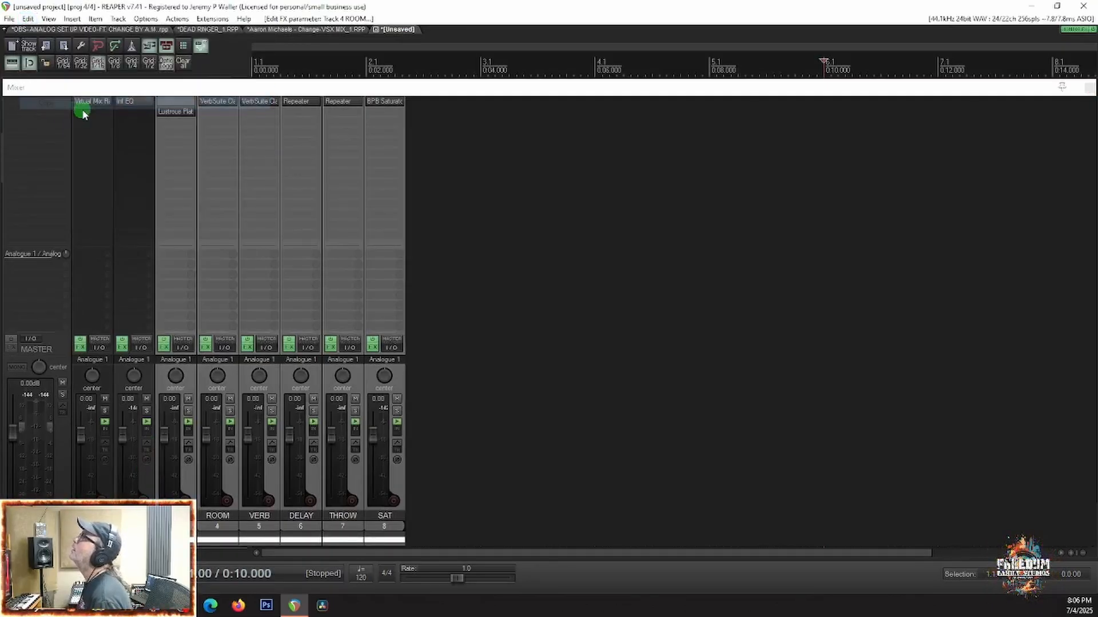
{"action": "left_click", "coordinate": [10, 18]}
{"action": "left_click", "coordinate": [430, 13]}
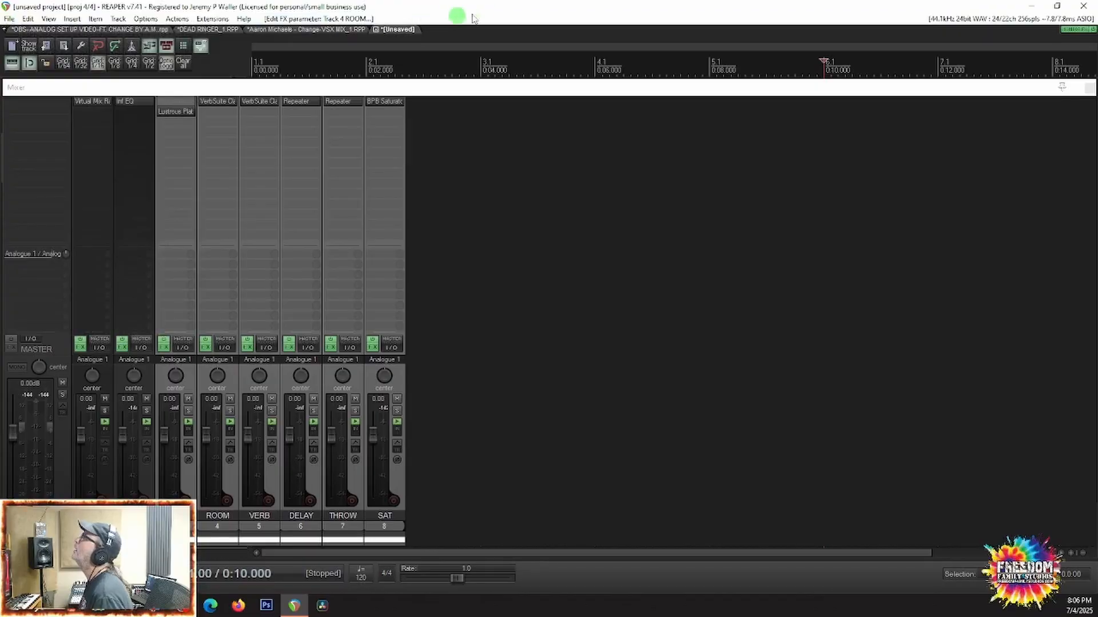
{"action": "left_click", "coordinate": [43, 29]}
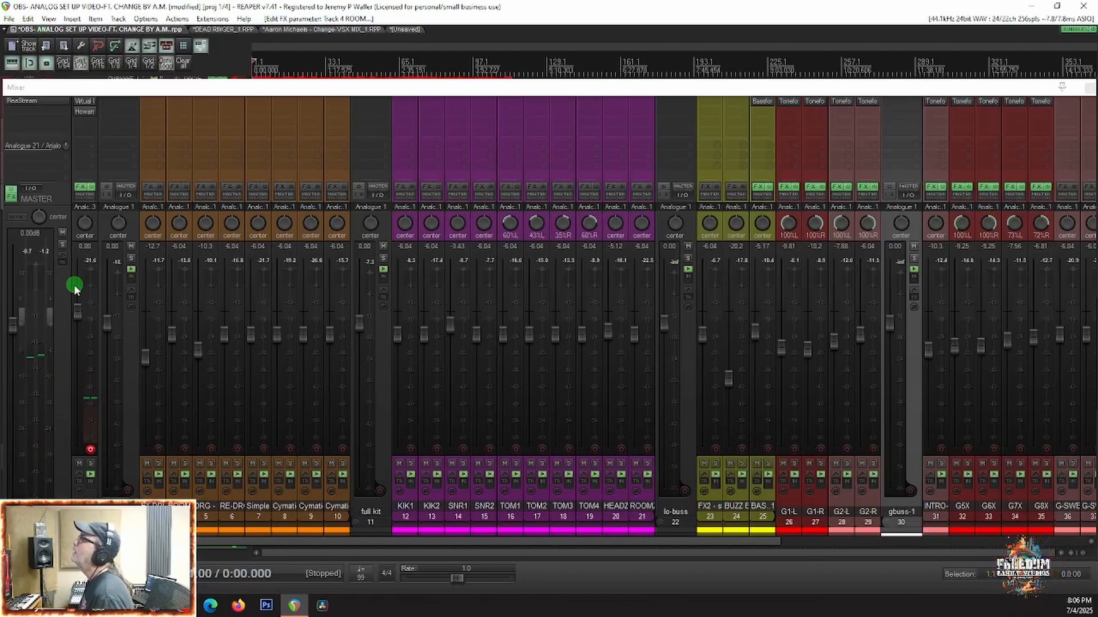
{"action": "left_click", "coordinate": [131, 406]}
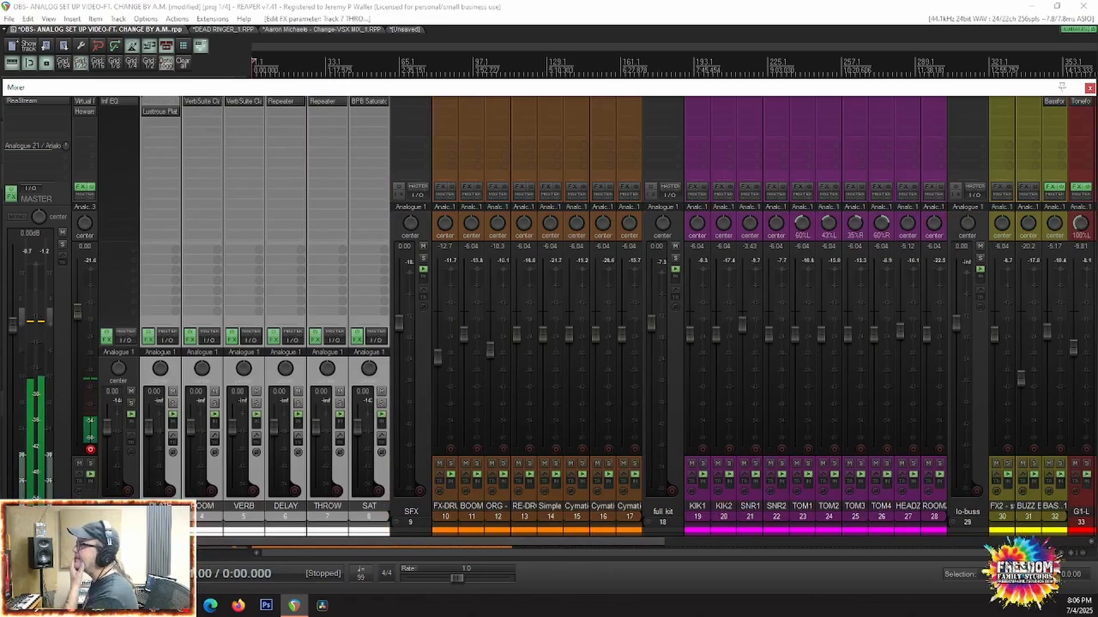
Step: Inspect the BPB Saturator settings on the SAT track and the Inf EQ curve on the FX folder track
{"action": "left_click", "coordinate": [173, 481]}
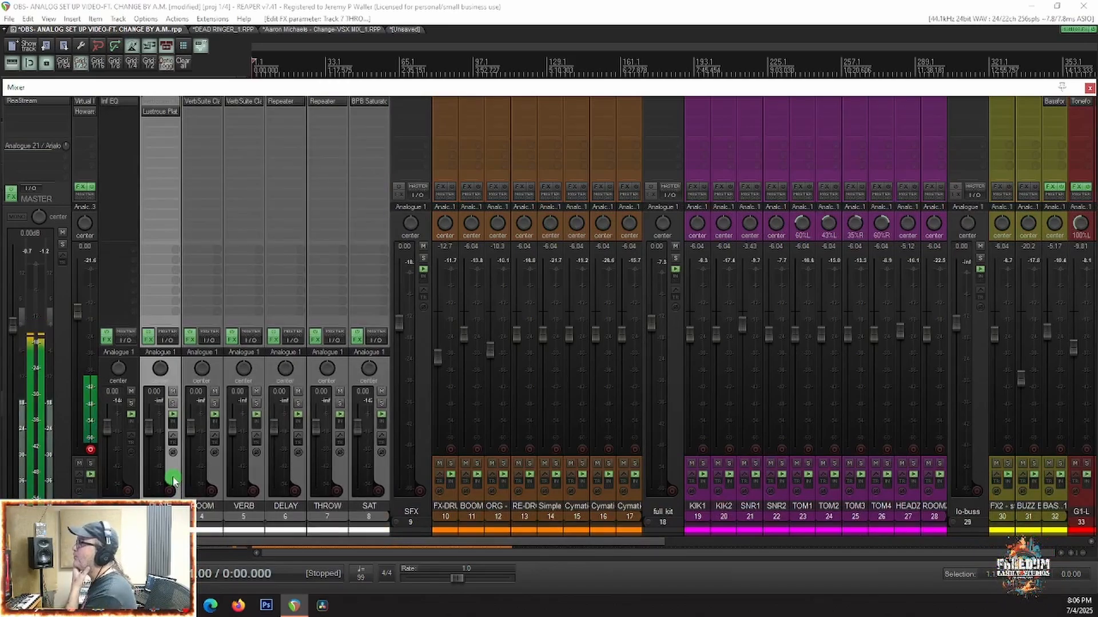
{"action": "left_click", "coordinate": [383, 475]}
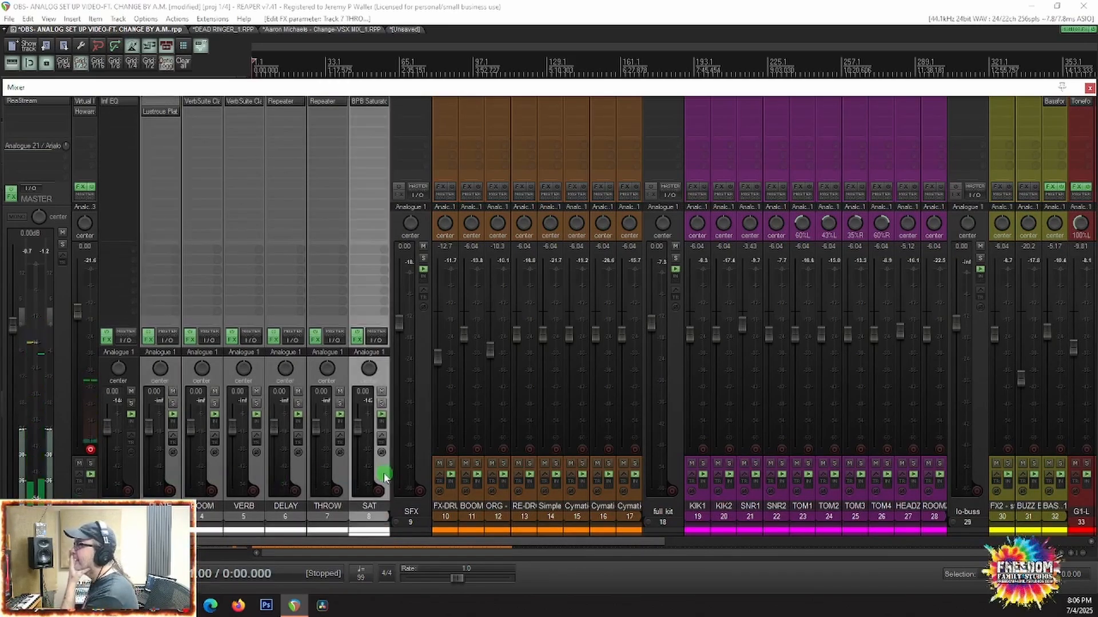
{"action": "left_click", "coordinate": [358, 104]}
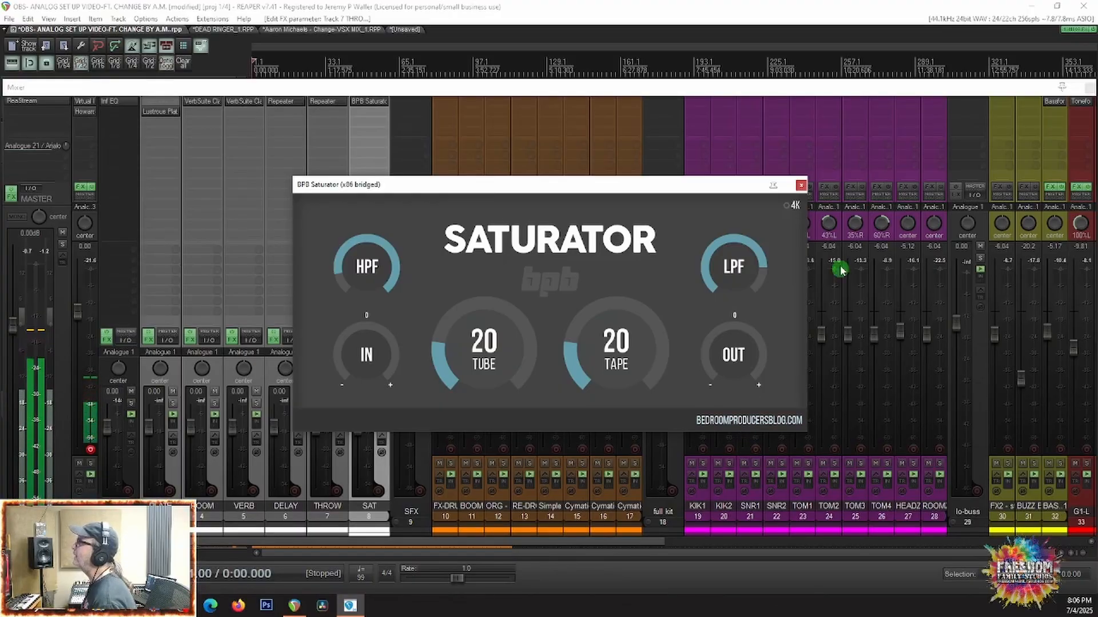
{"action": "left_click", "coordinate": [801, 185]}
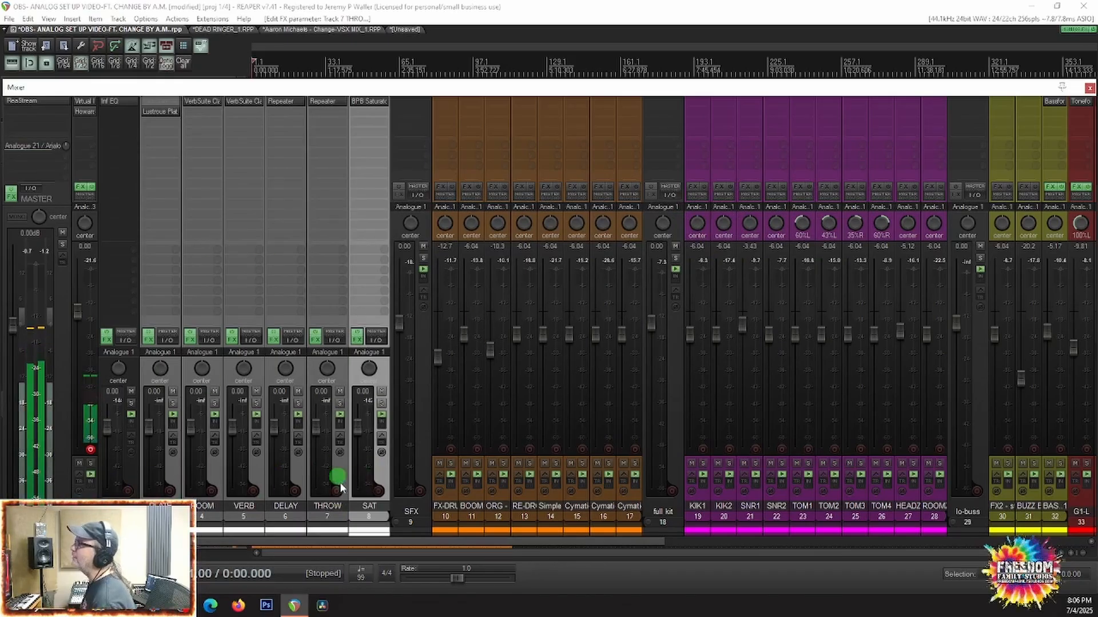
{"action": "left_click", "coordinate": [121, 476]}
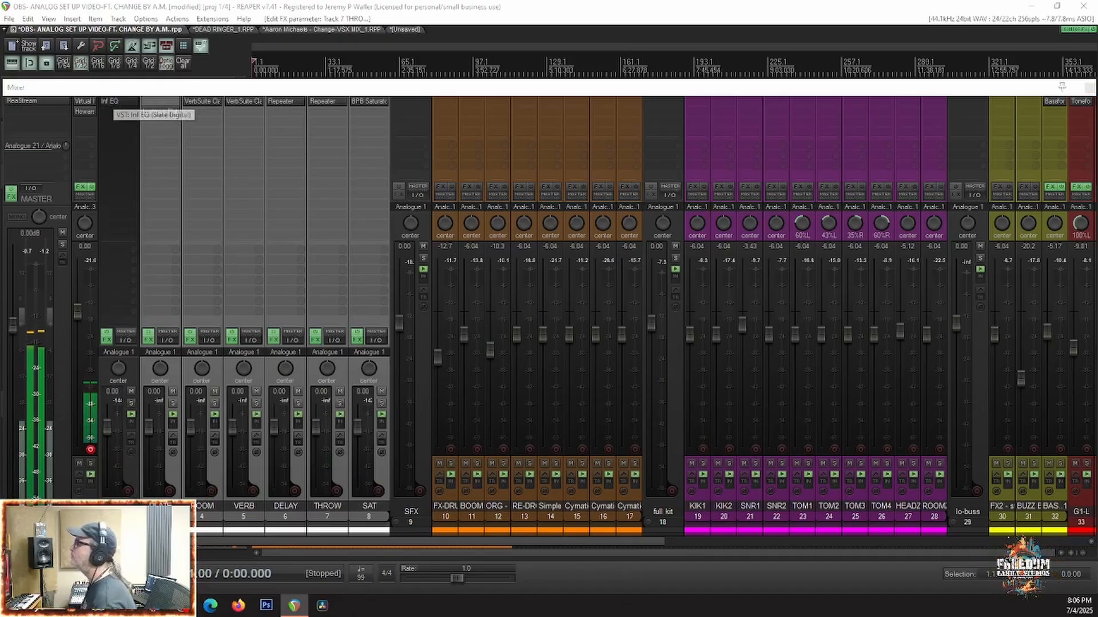
{"action": "left_click", "coordinate": [114, 102]}
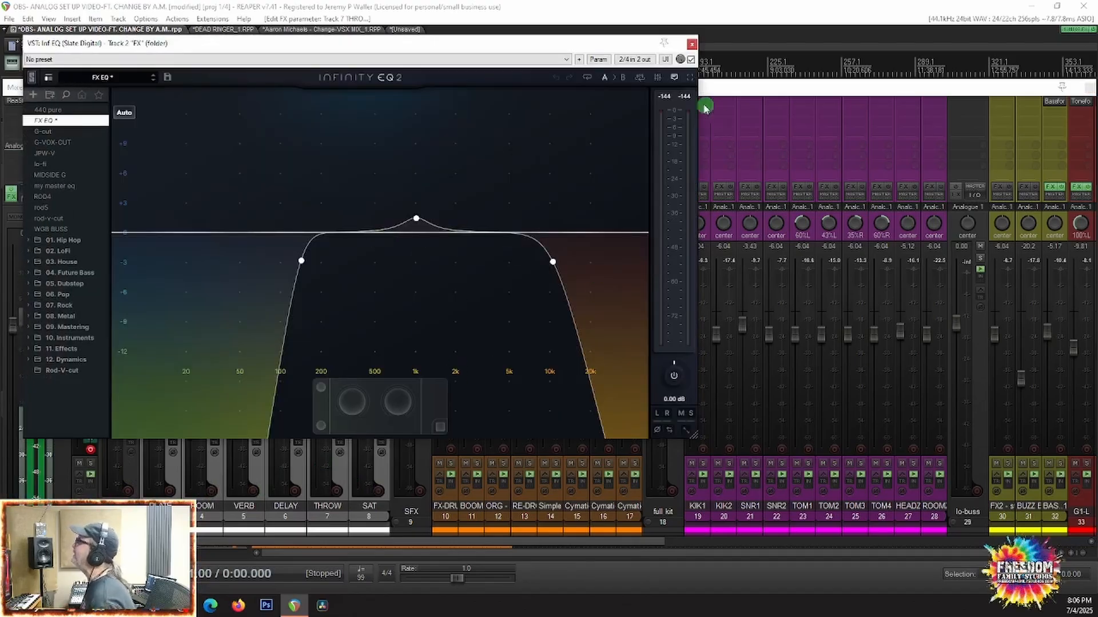
{"action": "left_click", "coordinate": [692, 44]}
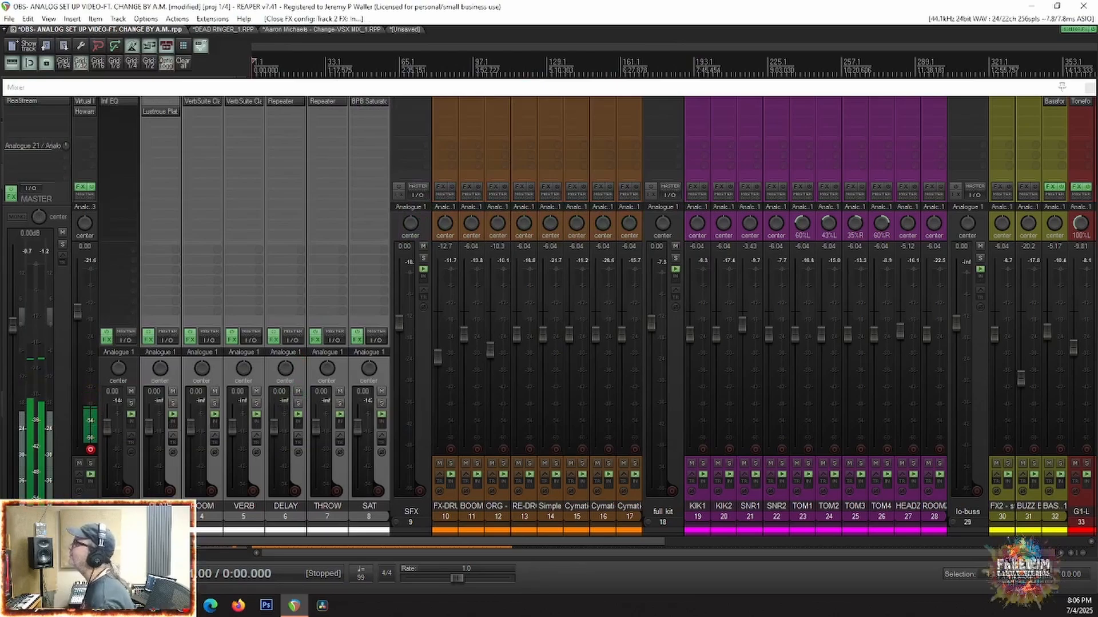
Step: Collapse the FX, SFX, full kit, lo-buss and gbuss-1 folders in the mixer
{"action": "left_click", "coordinate": [104, 522]}
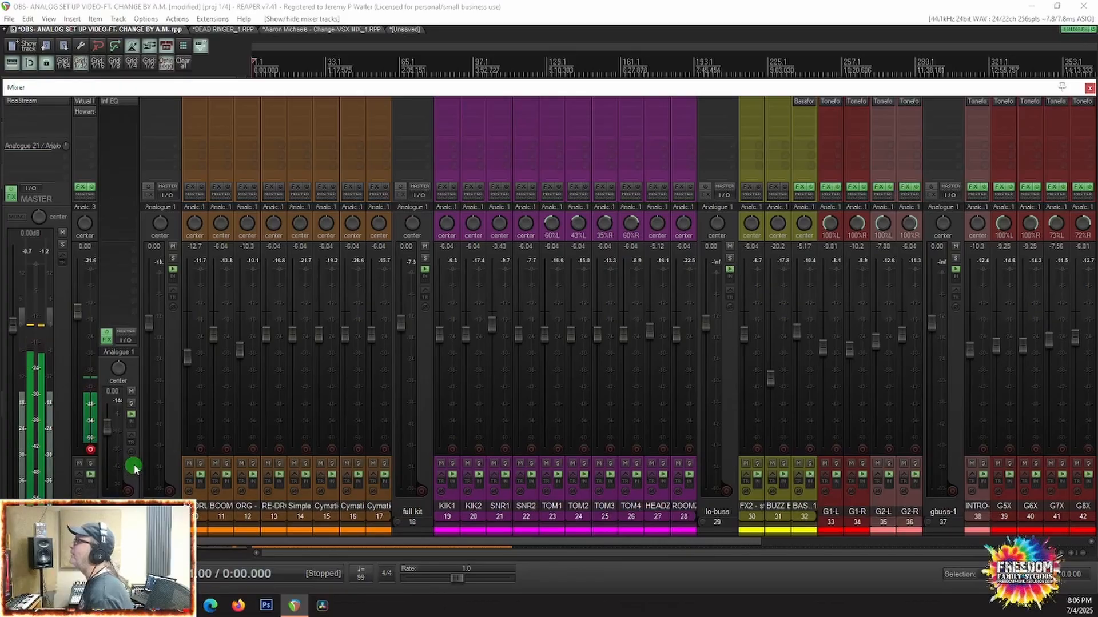
{"action": "left_click", "coordinate": [145, 521]}
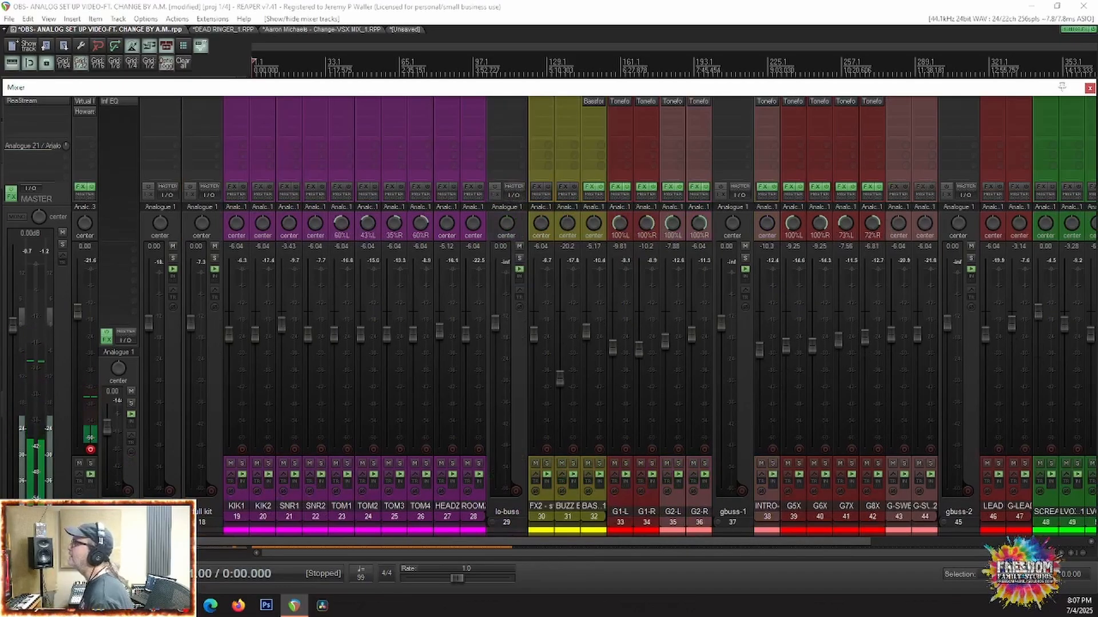
{"action": "left_click", "coordinate": [227, 529]}
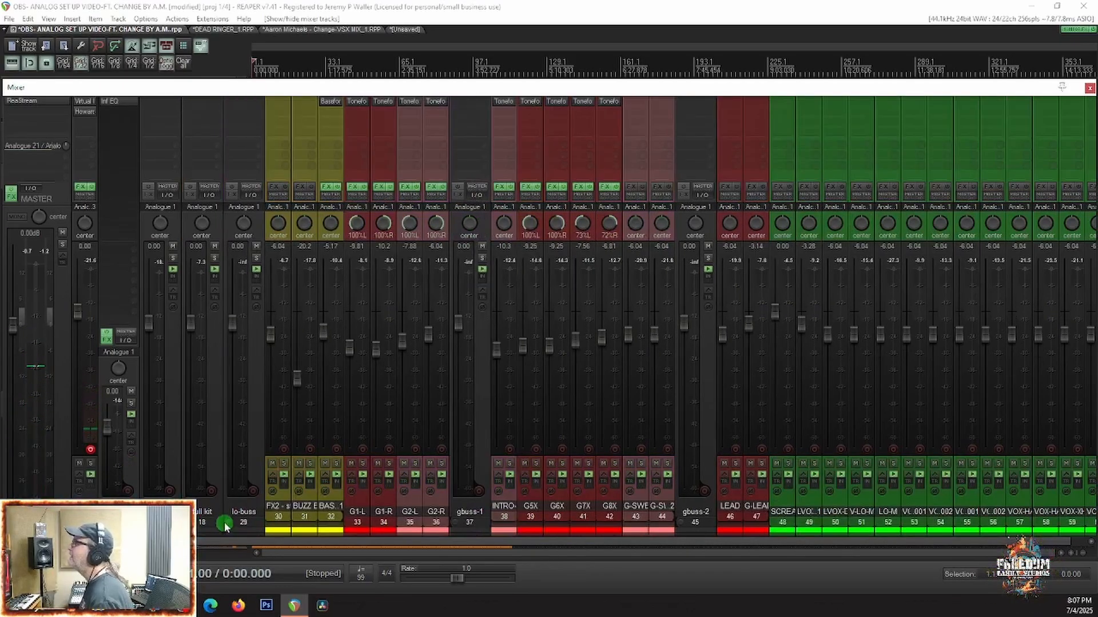
{"action": "left_click", "coordinate": [225, 527]}
{"action": "left_click", "coordinate": [302, 521]}
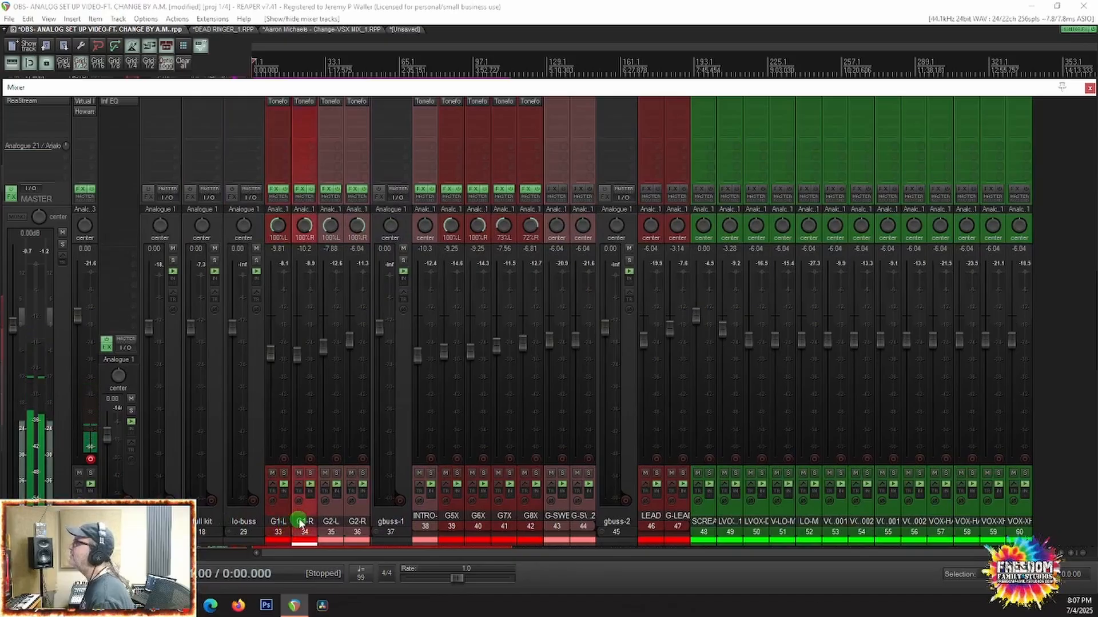
{"action": "left_click", "coordinate": [332, 518]}
{"action": "left_click", "coordinate": [352, 516]}
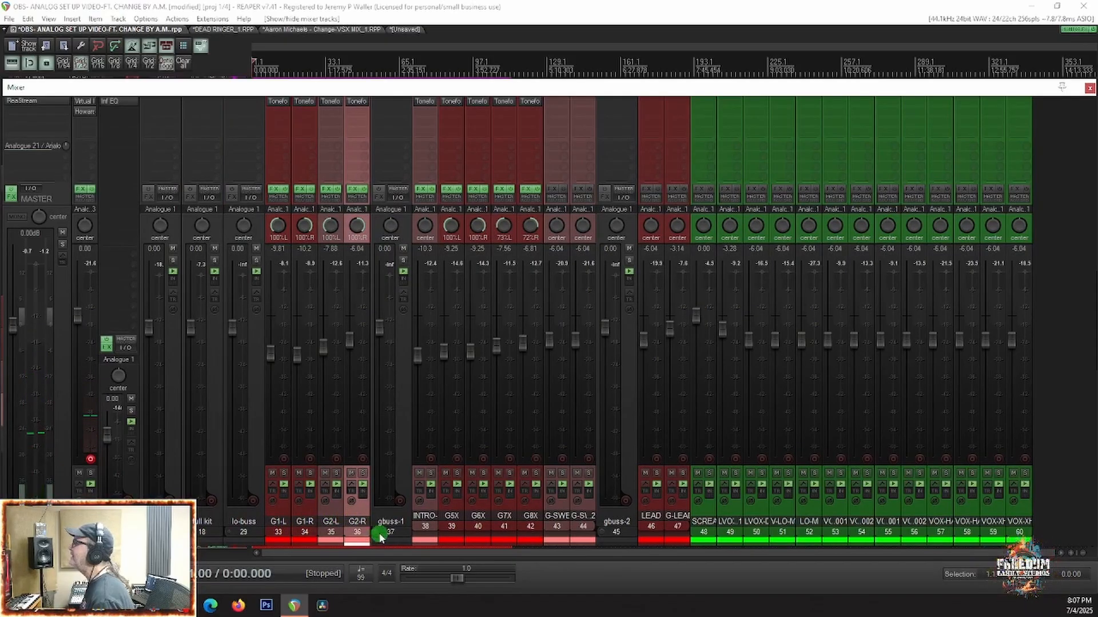
{"action": "left_click", "coordinate": [376, 533]}
{"action": "left_click", "coordinate": [438, 472]}
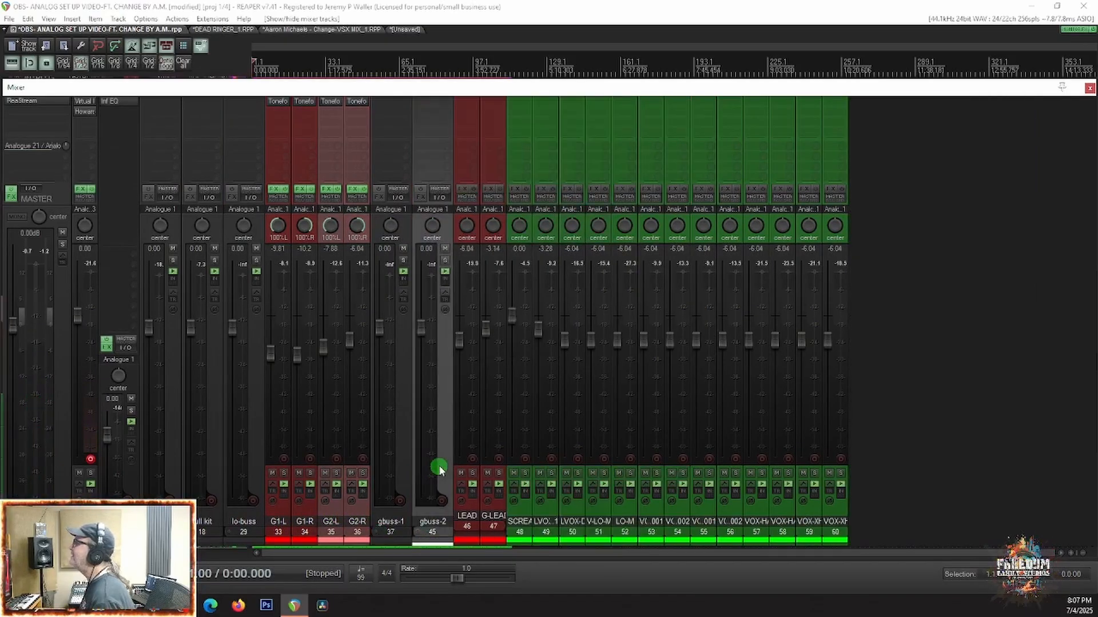
{"action": "left_click", "coordinate": [419, 574]}
{"action": "left_click", "coordinate": [399, 567]}
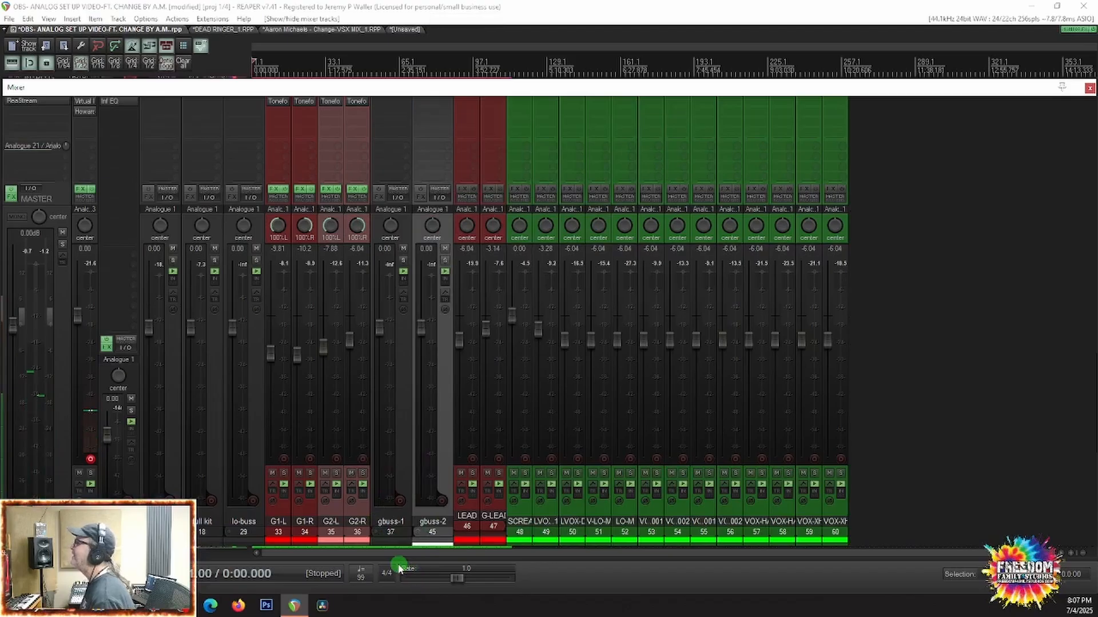
{"action": "left_click", "coordinate": [346, 533]}
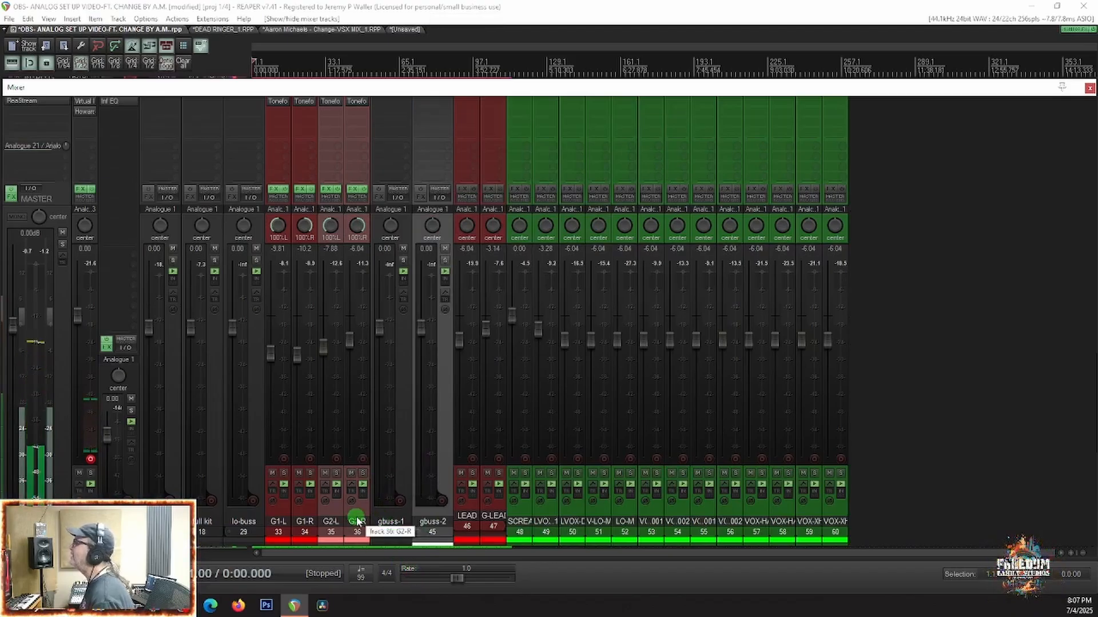
{"action": "left_click", "coordinate": [336, 520], "text": "ctrl"}
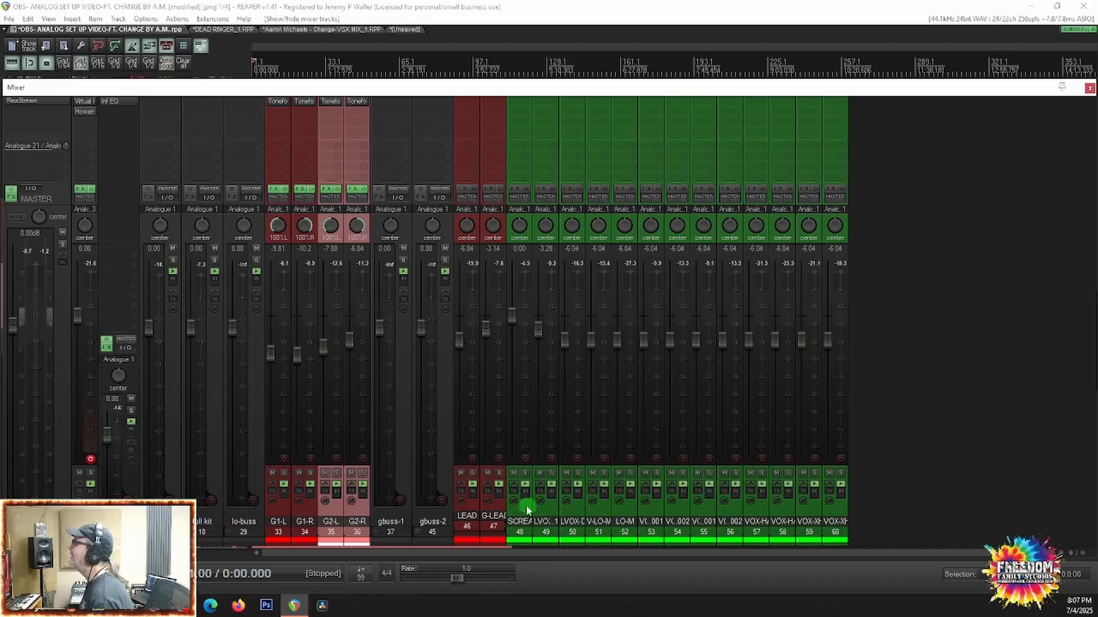
{"action": "left_click", "coordinate": [470, 518]}
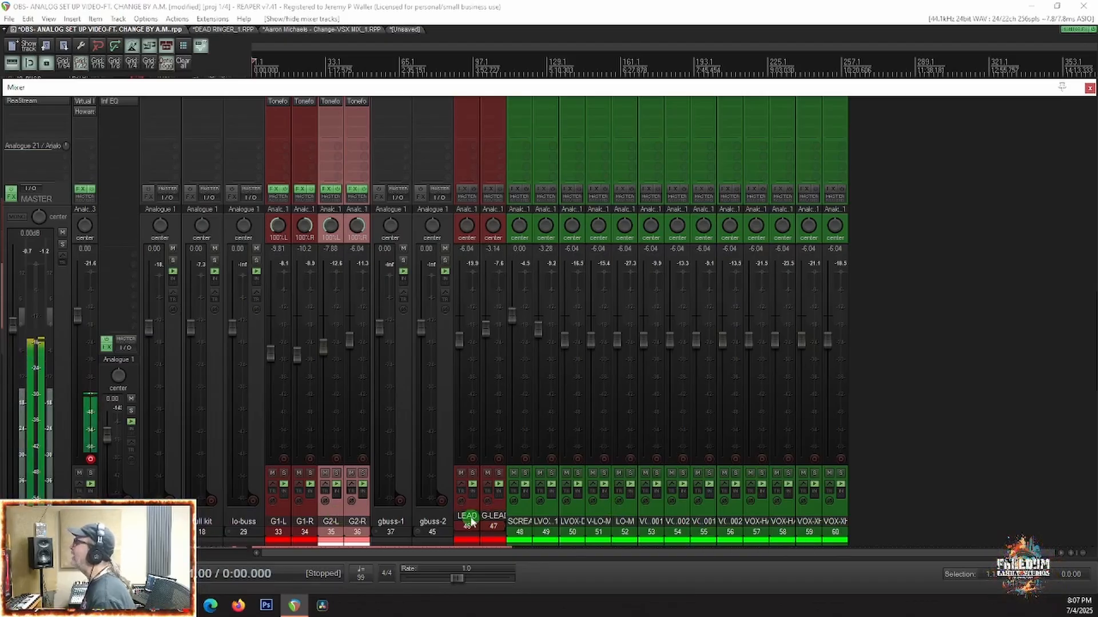
{"action": "left_click", "coordinate": [493, 518]}
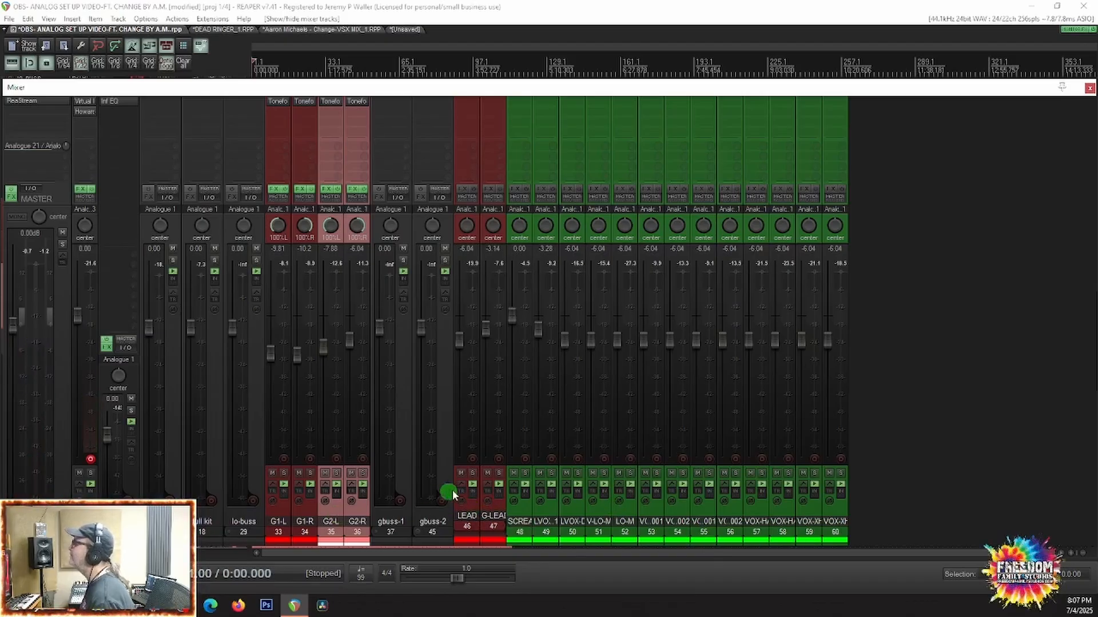
{"action": "left_click", "coordinate": [451, 476]}
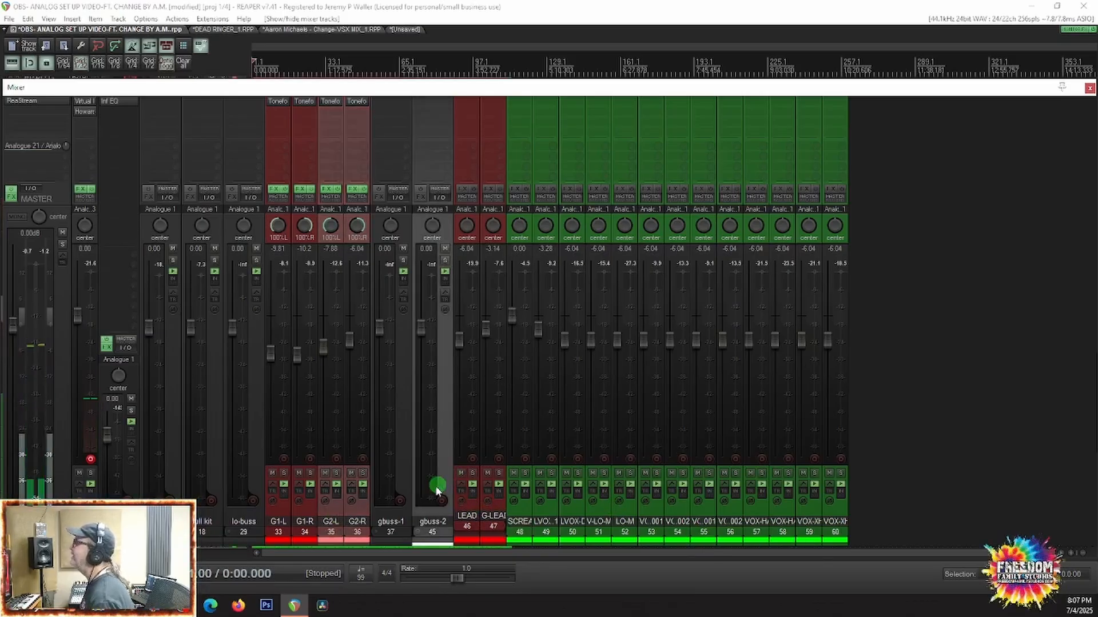
{"action": "left_click", "coordinate": [375, 531]}
Step: Move the LEAD and G-LEAD tracks out of gbuss-2 to the start of the gbuss-1 folder
{"action": "left_click", "coordinate": [628, 532]}
{"action": "left_click", "coordinate": [655, 510]}
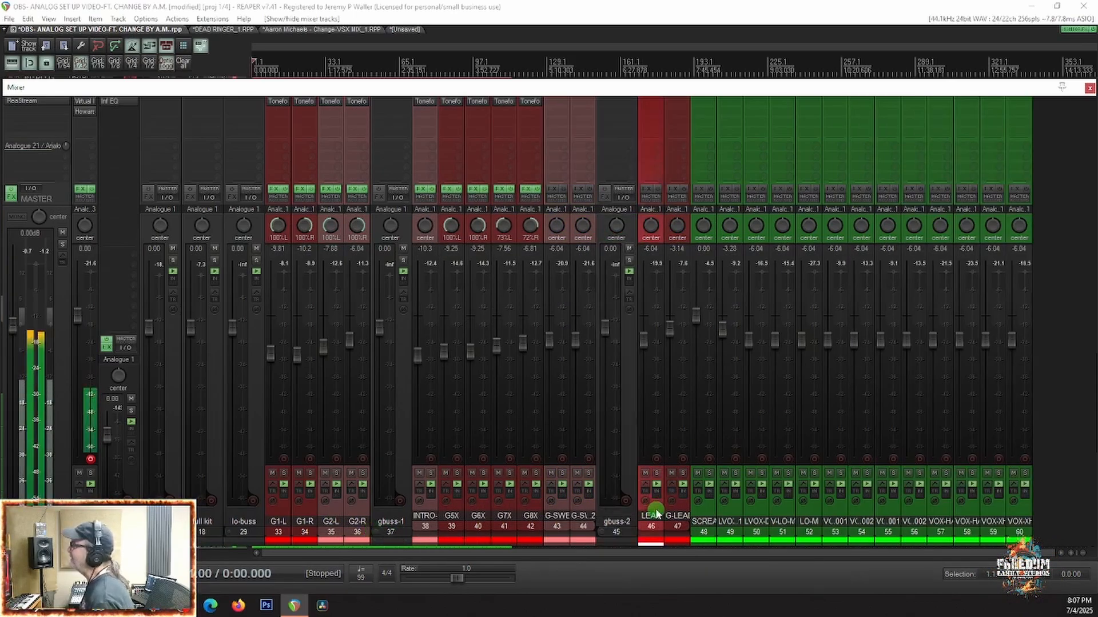
{"action": "left_click", "coordinate": [680, 511], "text": "shift"}
{"action": "left_click_drag", "start_coordinate": [653, 510], "coordinate": [409, 520]}
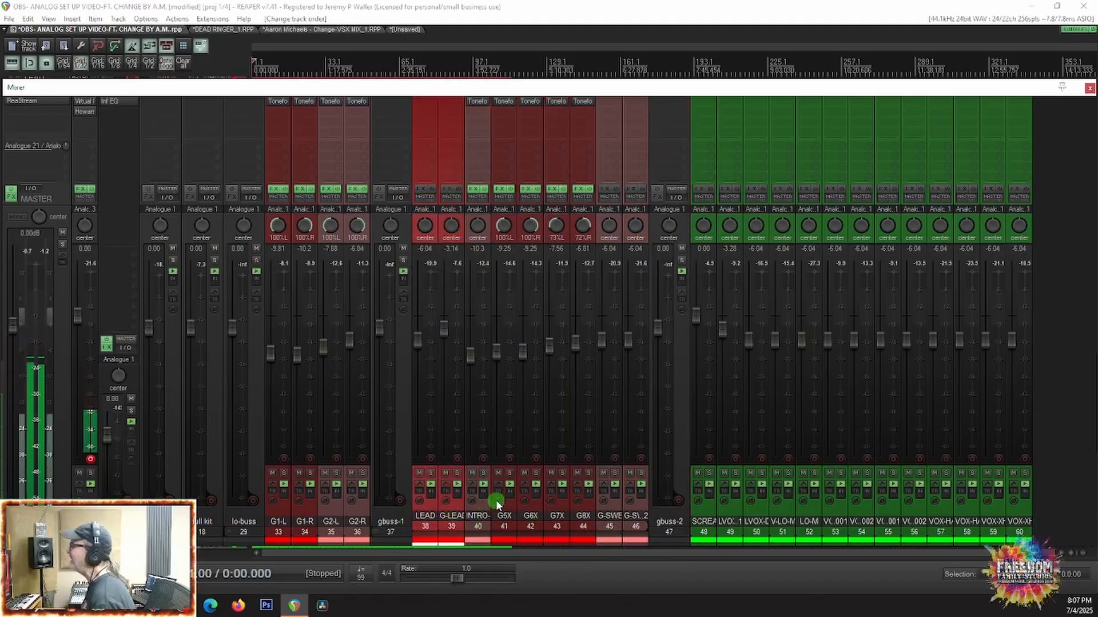
Step: Collapse the gbuss-1 folder in the mixer and delete the emptied gbuss-2 track, with a brief playback check
{"action": "left_click", "coordinate": [377, 533]}
{"action": "left_click", "coordinate": [445, 450]}
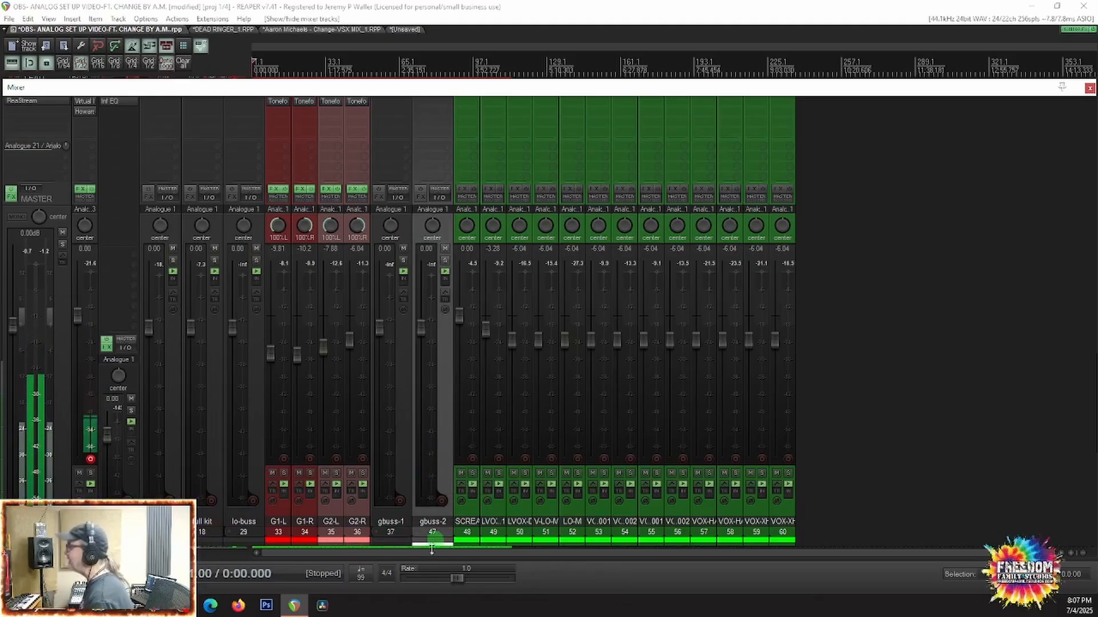
{"action": "key", "text": "Delete"}
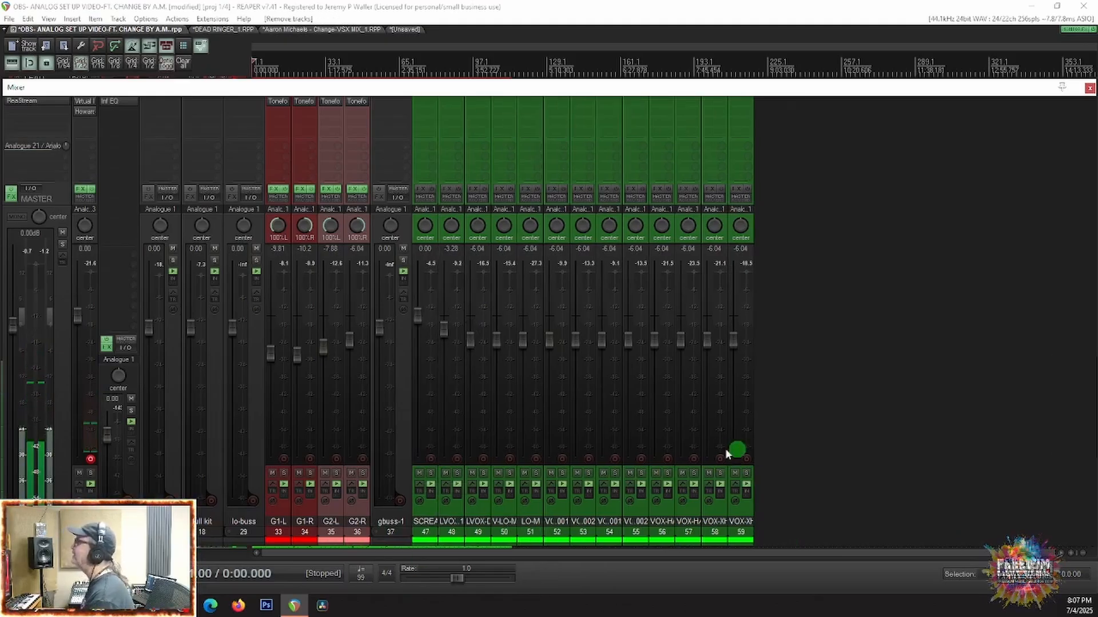
{"action": "key", "text": "space"}
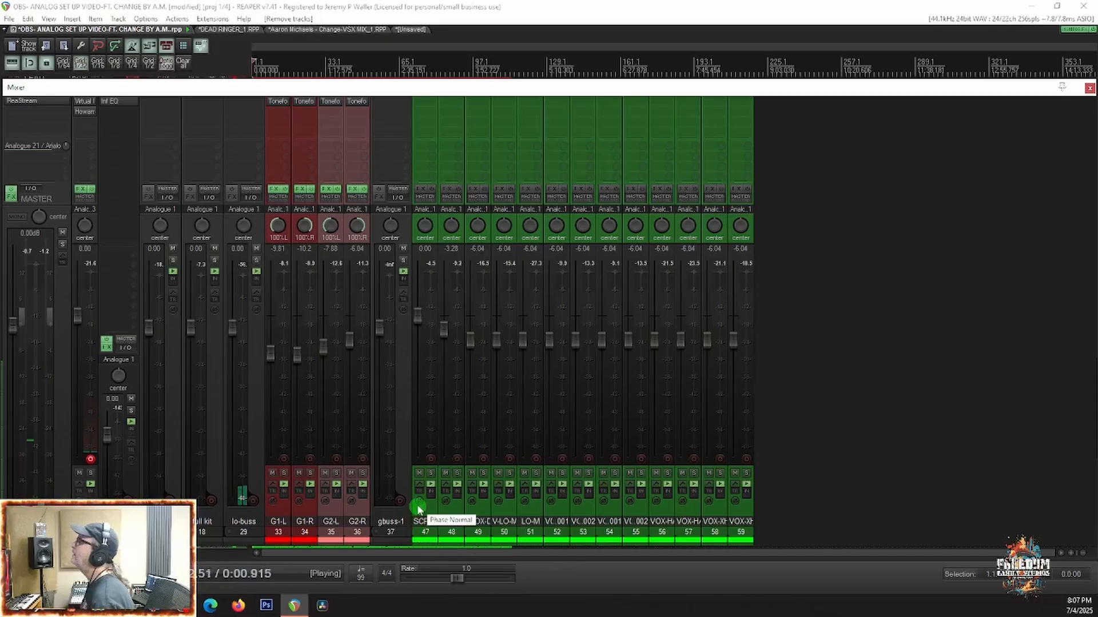
{"action": "key", "text": "space"}
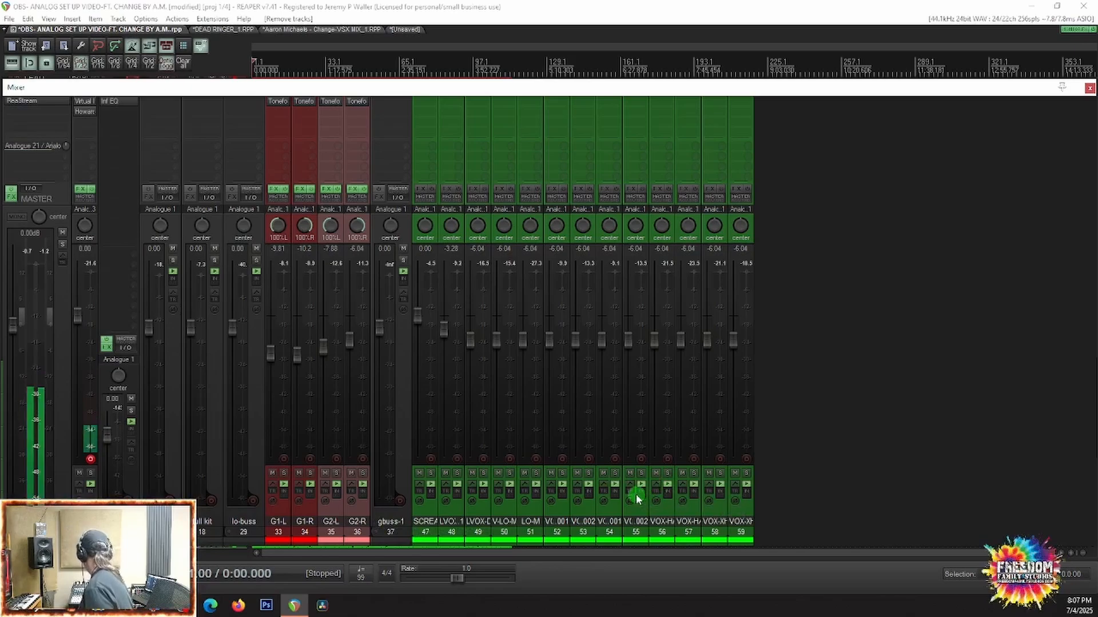
Step: Hide the mixer and move the LVOX-1 and LVOX-DUB tracks above SCREAMS-M in the track list
{"action": "left_click", "coordinate": [430, 516]}
{"action": "key", "text": "ctrl+m"}
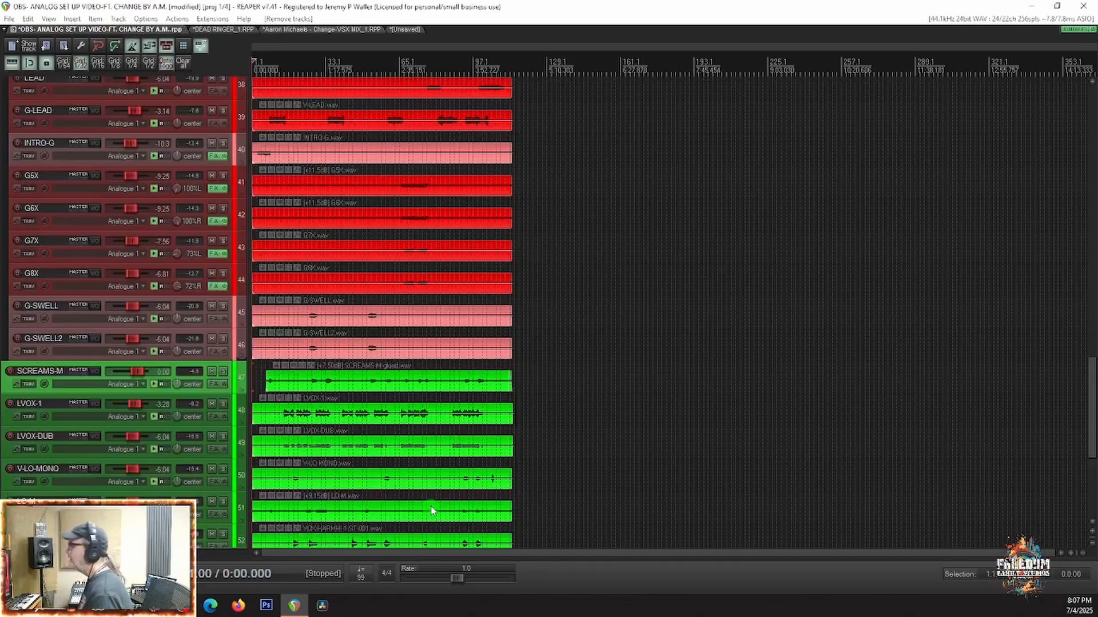
{"action": "scroll", "coordinate": [18, 393], "scroll_direction": "down", "scroll_amount": 5}
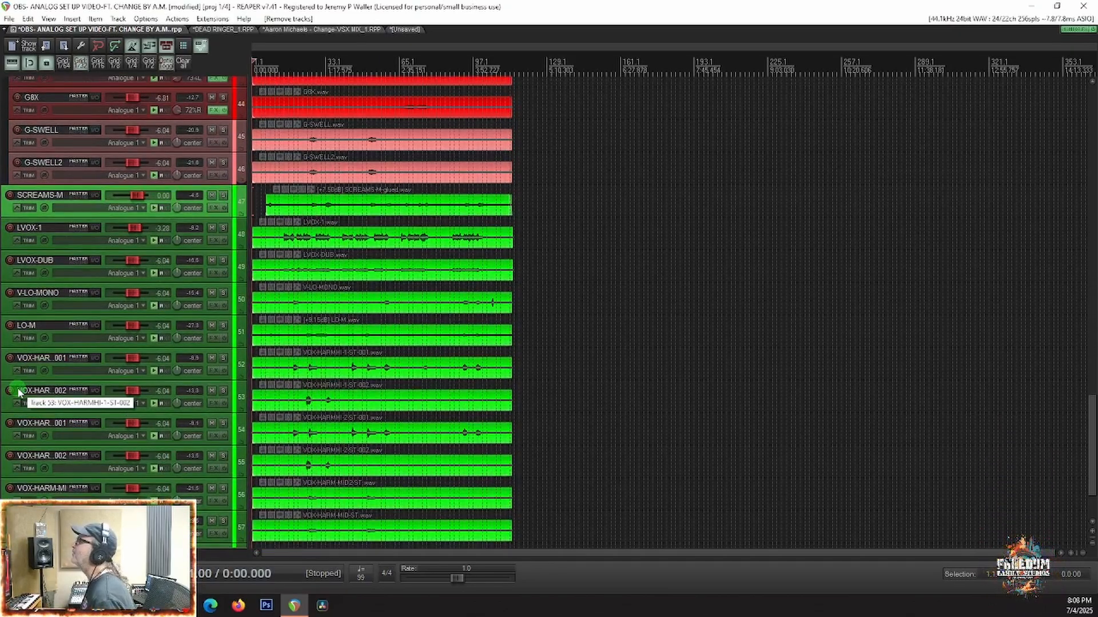
{"action": "scroll", "coordinate": [17, 393], "scroll_direction": "down", "scroll_amount": 2}
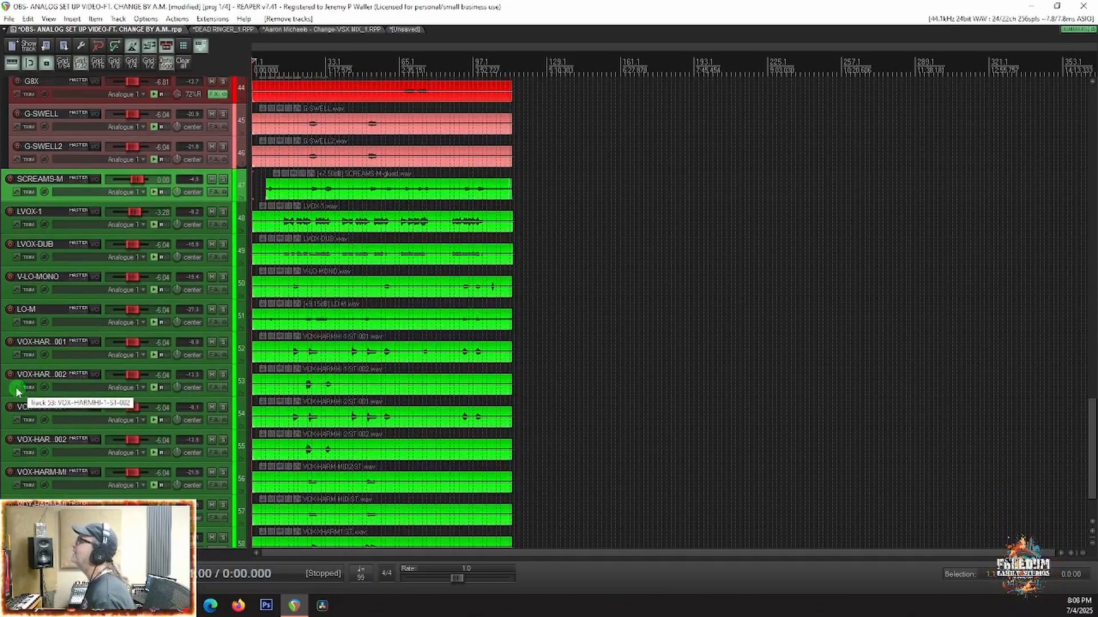
{"action": "left_click", "coordinate": [22, 211]}
{"action": "left_click", "coordinate": [20, 245], "text": "shift"}
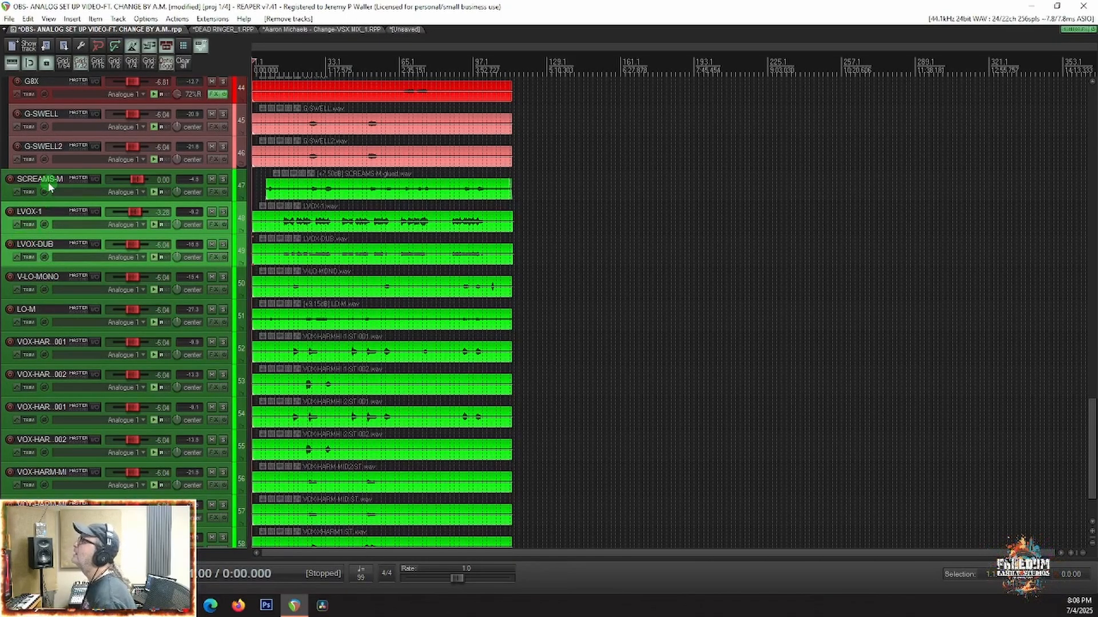
{"action": "left_click_drag", "start_coordinate": [35, 209], "coordinate": [32, 168]}
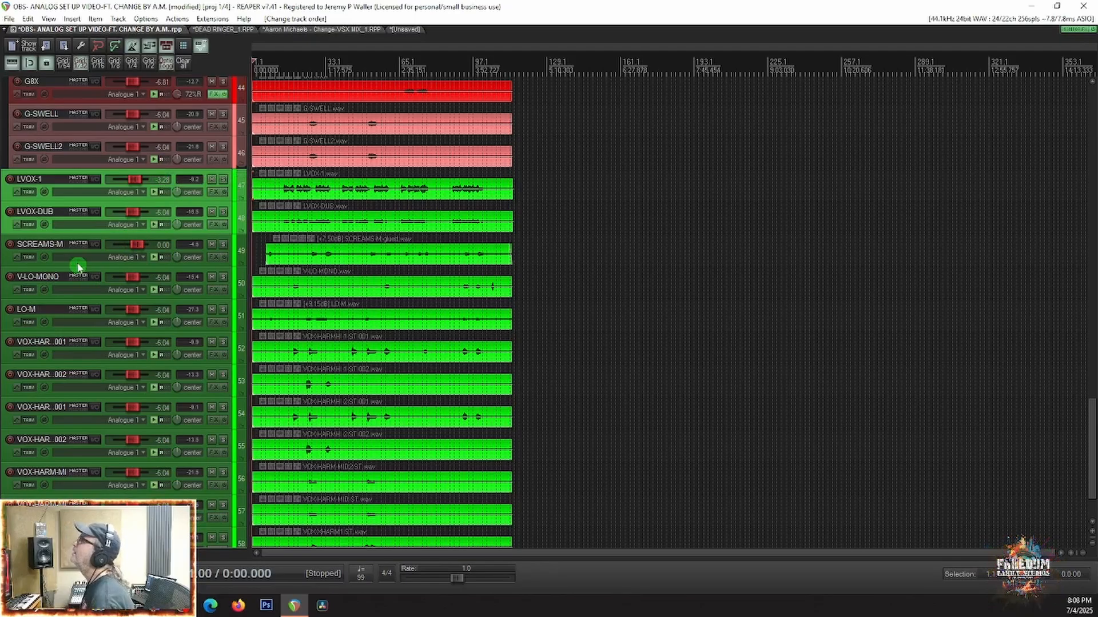
Step: Group the tracks from SCREAMS-M through VOX-XHARM-2 into a folder named BGV and shrink its child tracks
{"action": "left_click", "coordinate": [53, 241]}
{"action": "scroll", "coordinate": [63, 346], "scroll_direction": "down", "scroll_amount": 2}
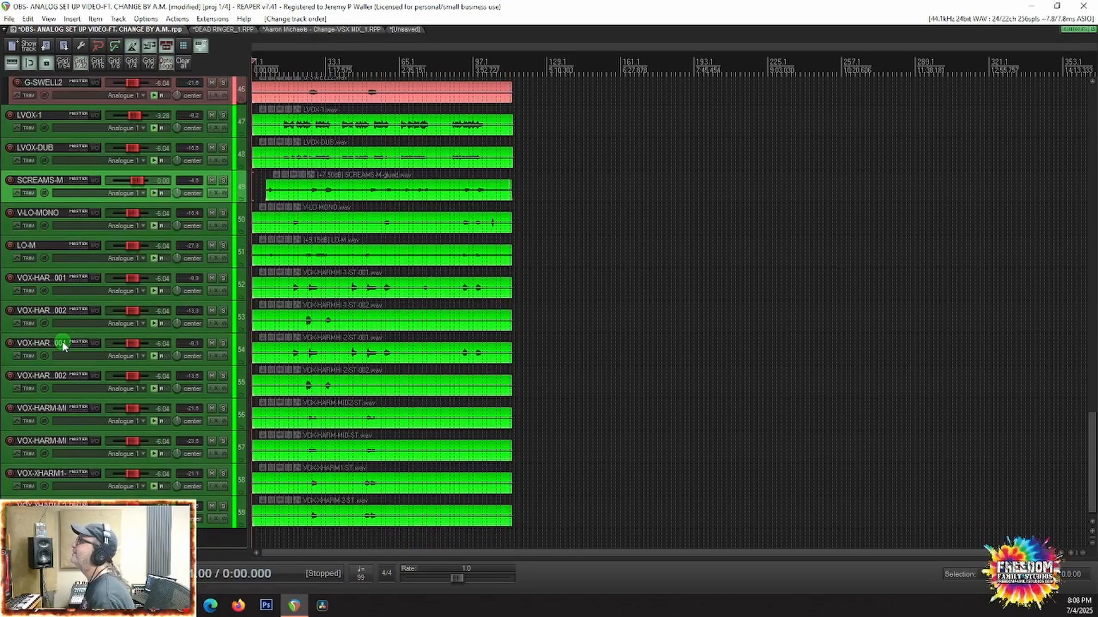
{"action": "scroll", "coordinate": [63, 346], "scroll_direction": "down", "scroll_amount": 1}
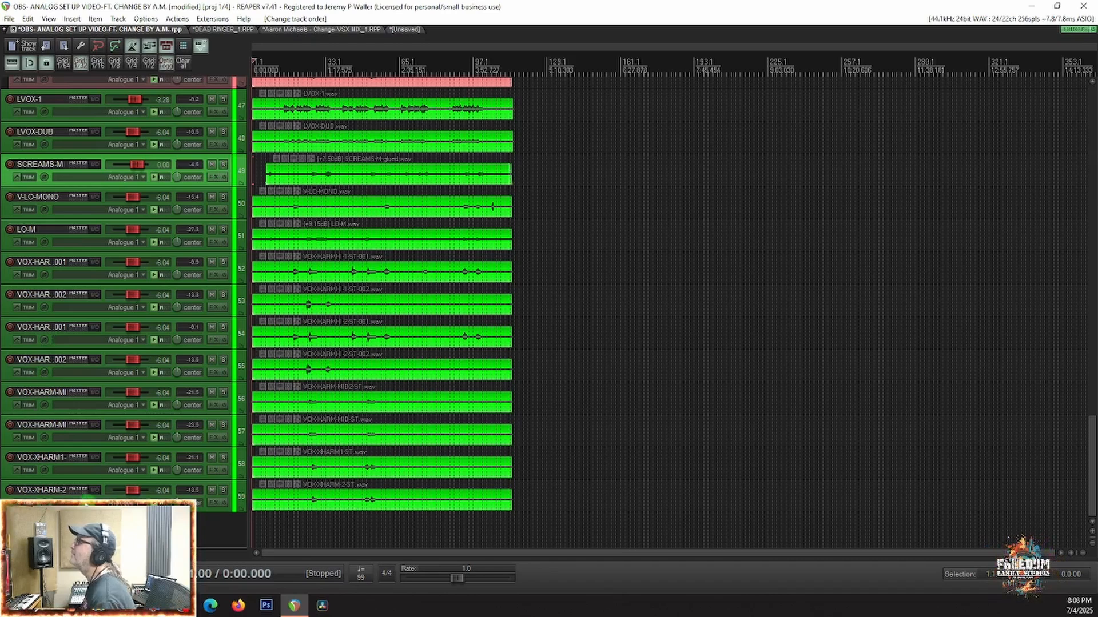
{"action": "left_click", "coordinate": [55, 487], "text": "shift"}
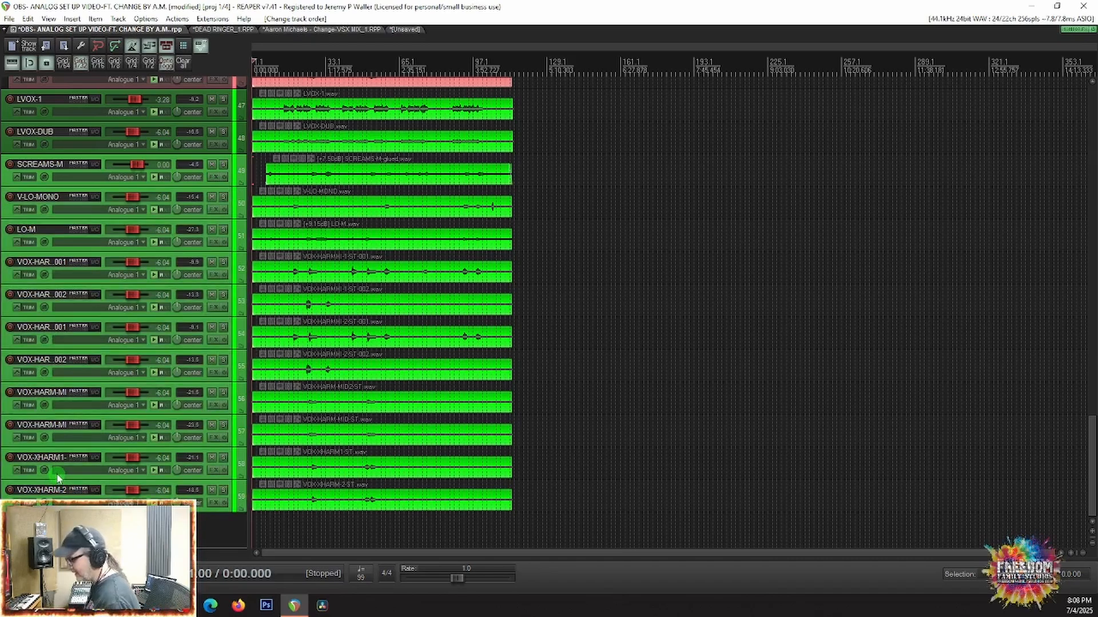
{"action": "key", "text": "ctrl+f"}
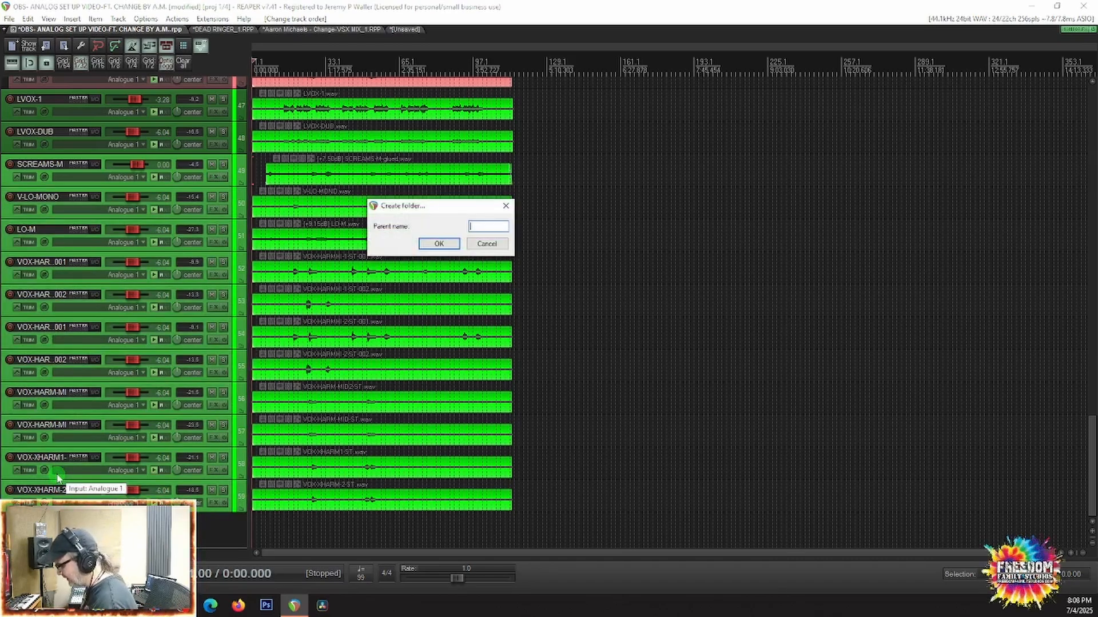
{"action": "type", "text": "bgv"}
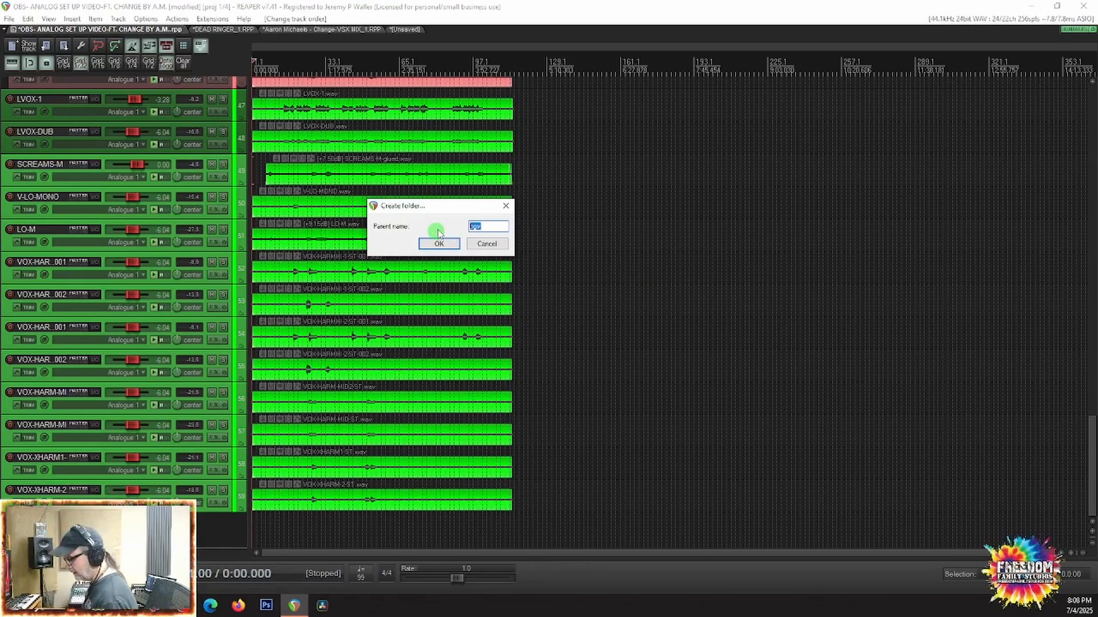
{"action": "type", "text": "B"}
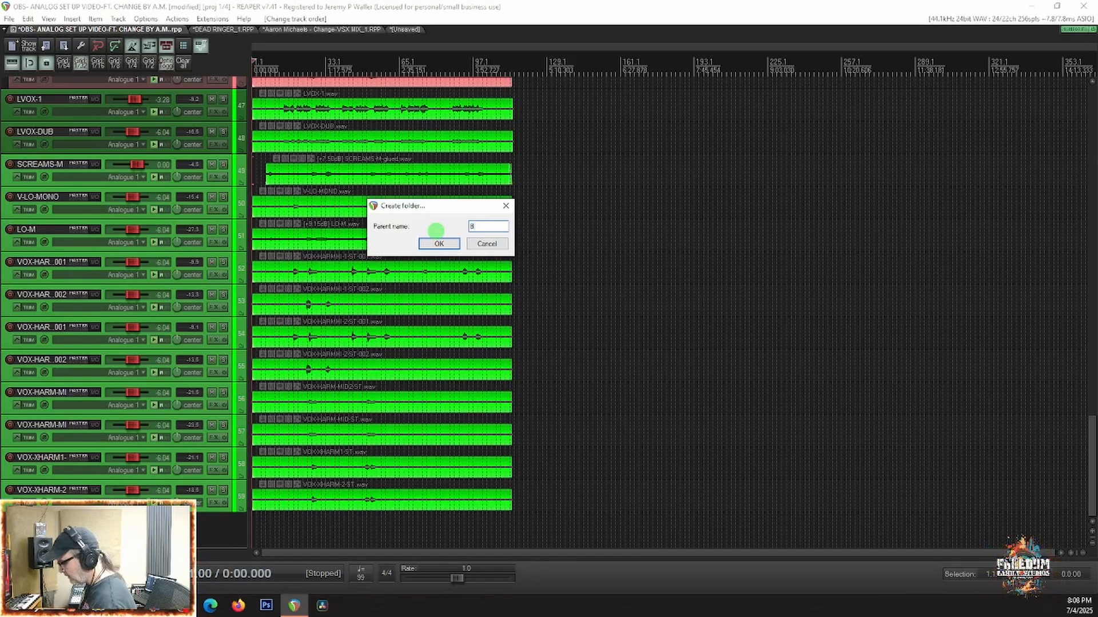
{"action": "type", "text": "GV"}
{"action": "key", "text": "Return"}
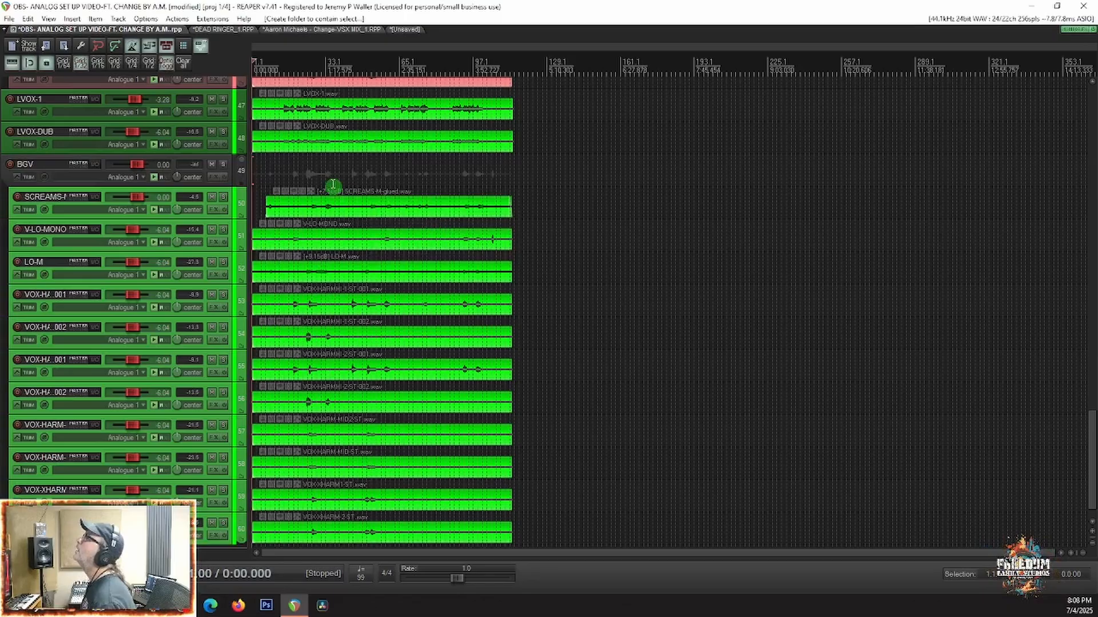
{"action": "left_click", "coordinate": [243, 159]}
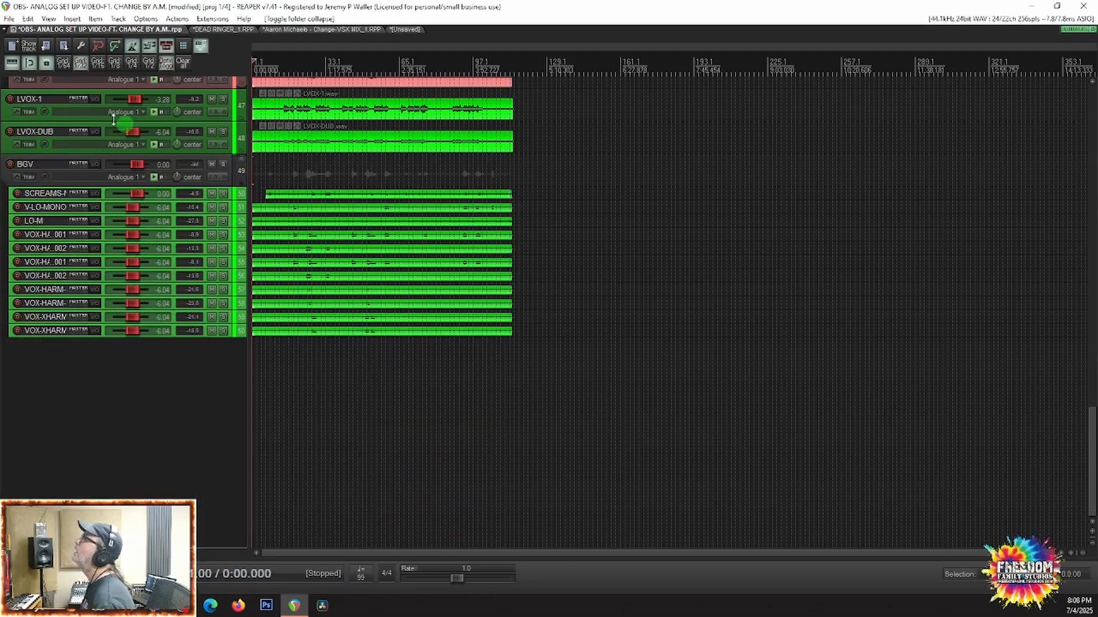
{"action": "left_click", "coordinate": [77, 100]}
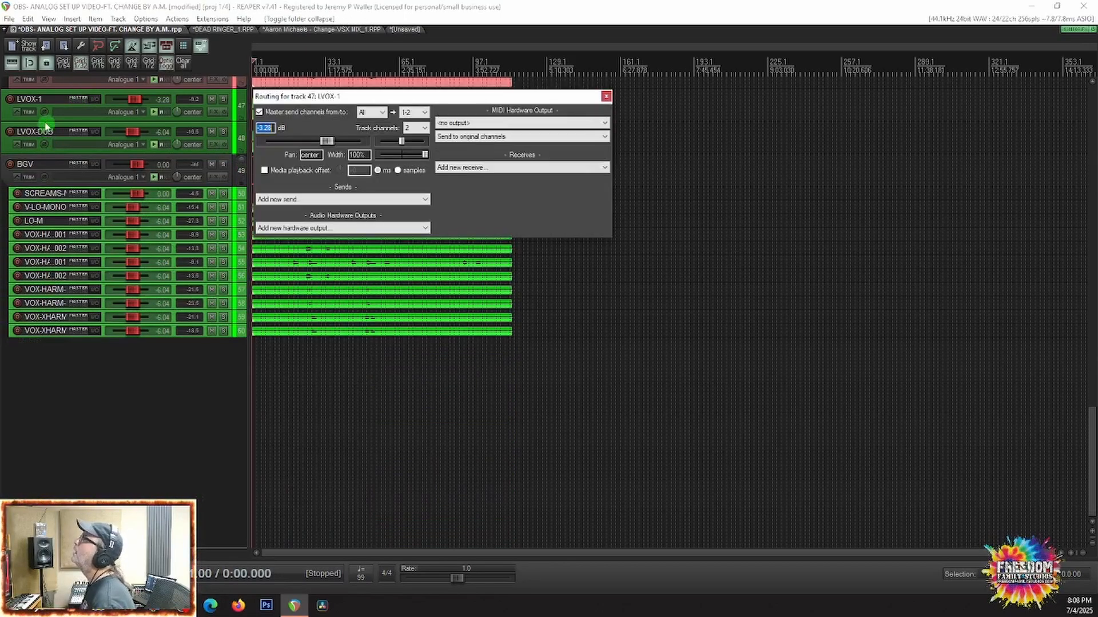
{"action": "left_click", "coordinate": [606, 98]}
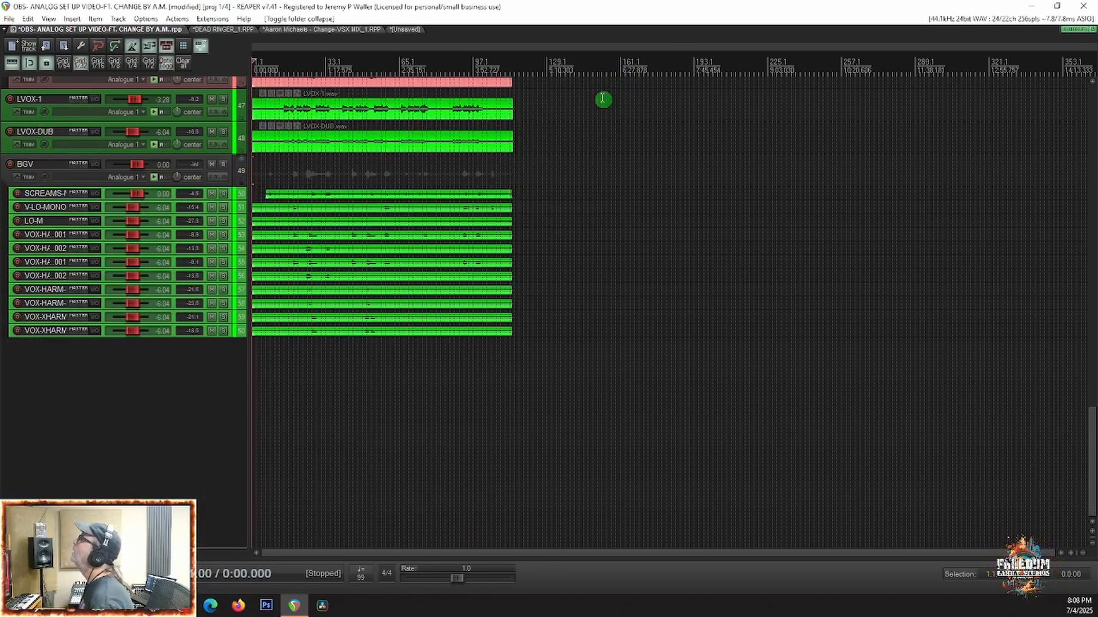
Step: Group LVOX-1 and LVOX-DUB into a folder named M-VOX
{"action": "left_click", "coordinate": [29, 96]}
{"action": "left_click", "coordinate": [30, 130], "text": "shift"}
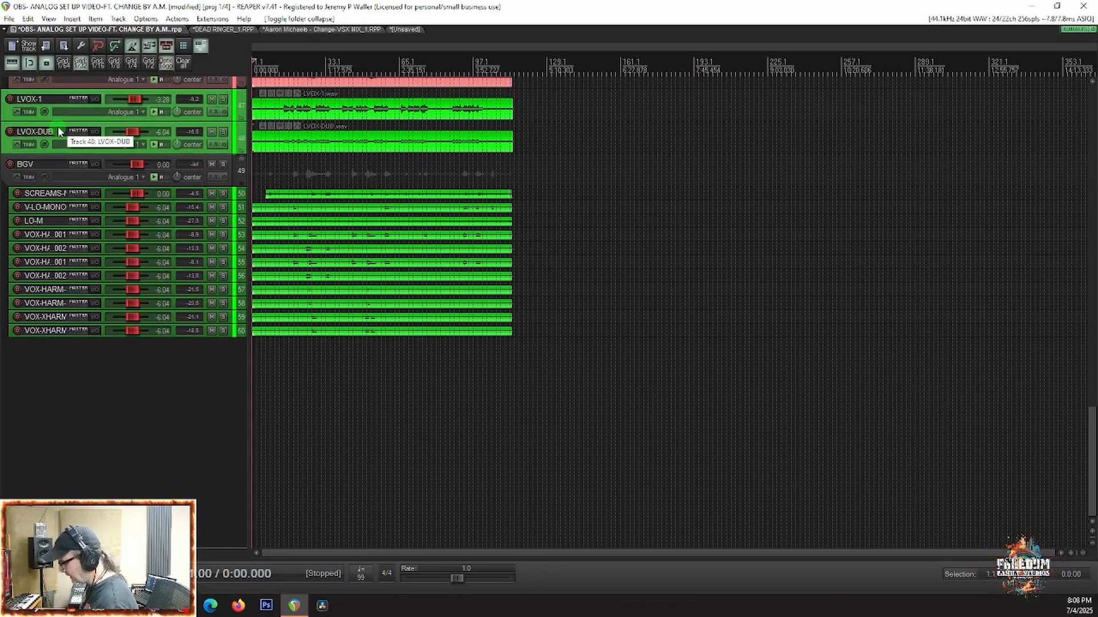
{"action": "key", "text": "f"}
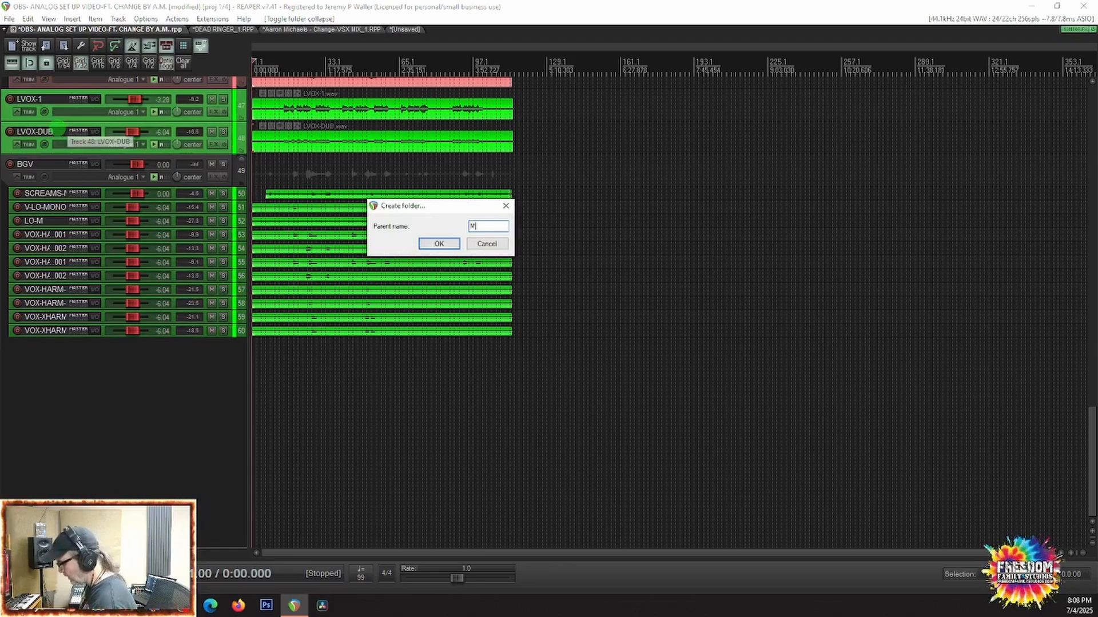
{"action": "type", "text": "M-VOX"}
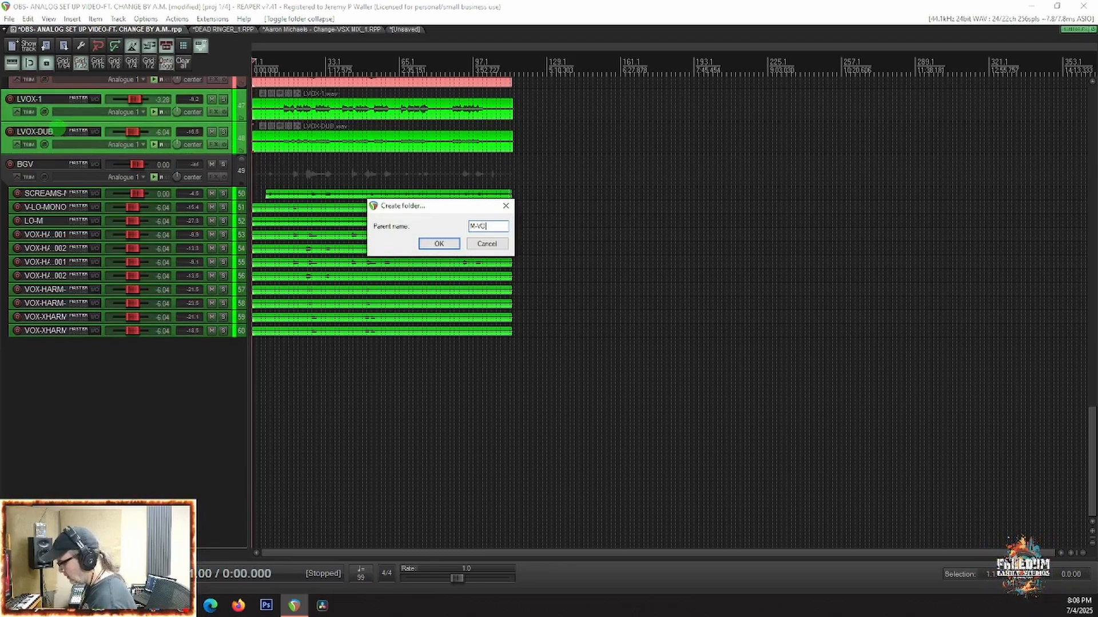
{"action": "key", "text": "Return"}
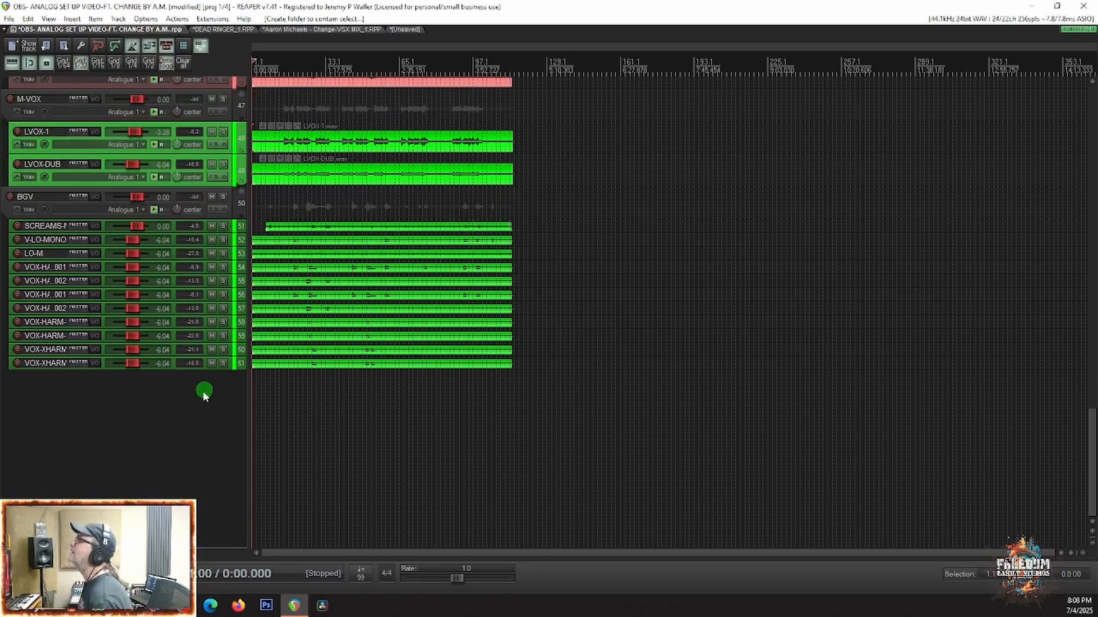
Step: Play the song and collapse the M-VOX folder in the mixer
{"action": "key", "text": "space"}
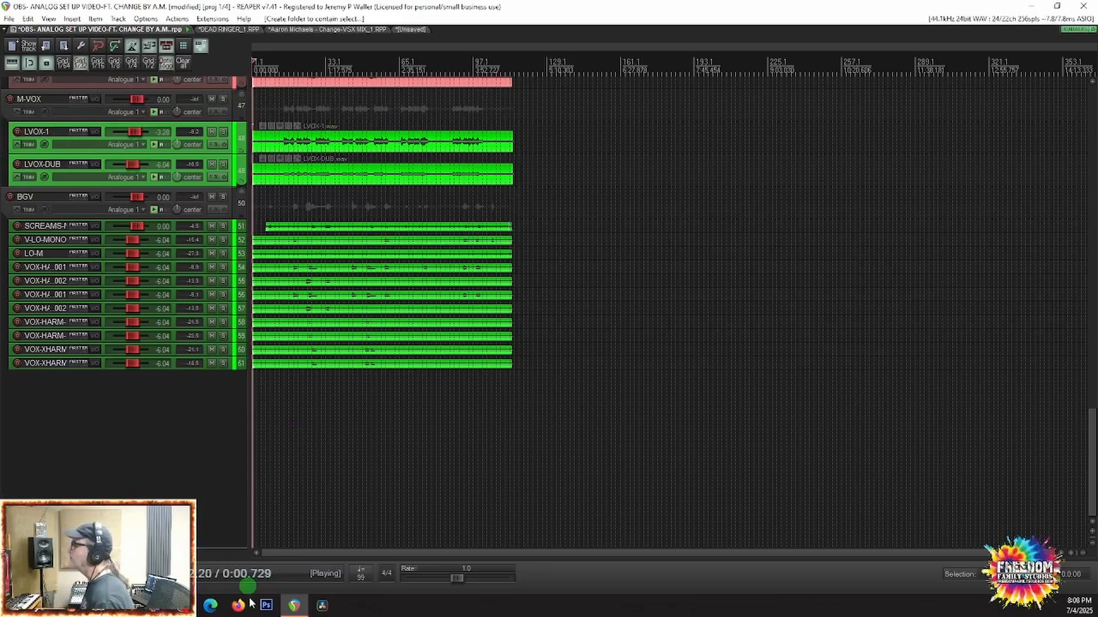
{"action": "key", "text": "ctrl+m"}
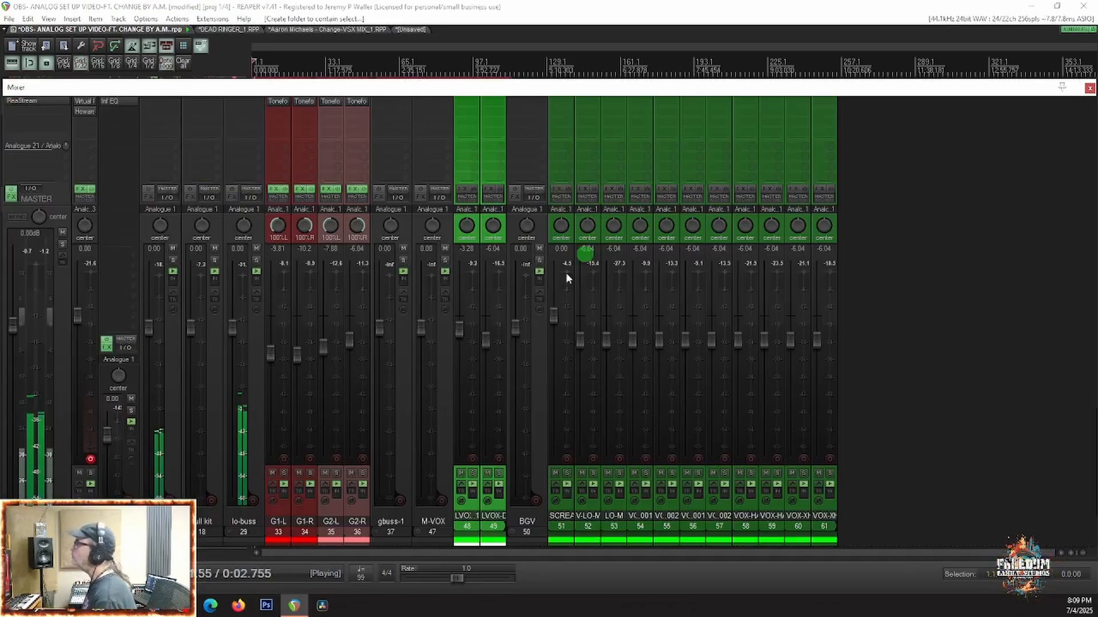
{"action": "left_click", "coordinate": [417, 532]}
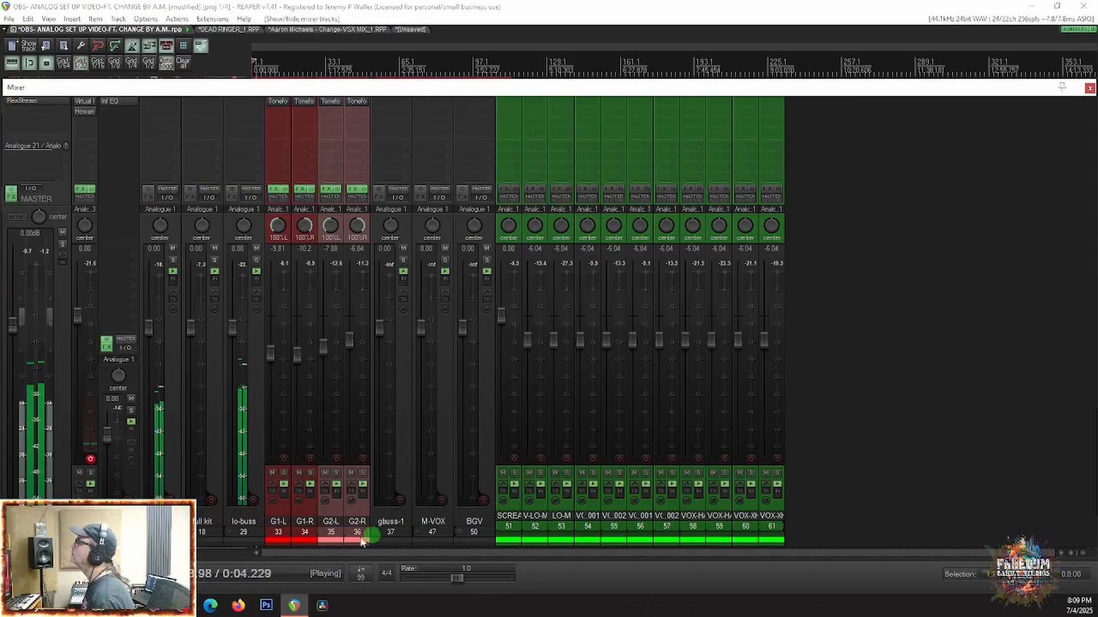
Step: Collapse the BGV folder and lower the first drum bus to -5.43 dB, G1-L to -10.1 dB and G2-R to -6.51 dB
{"action": "left_click", "coordinate": [459, 536]}
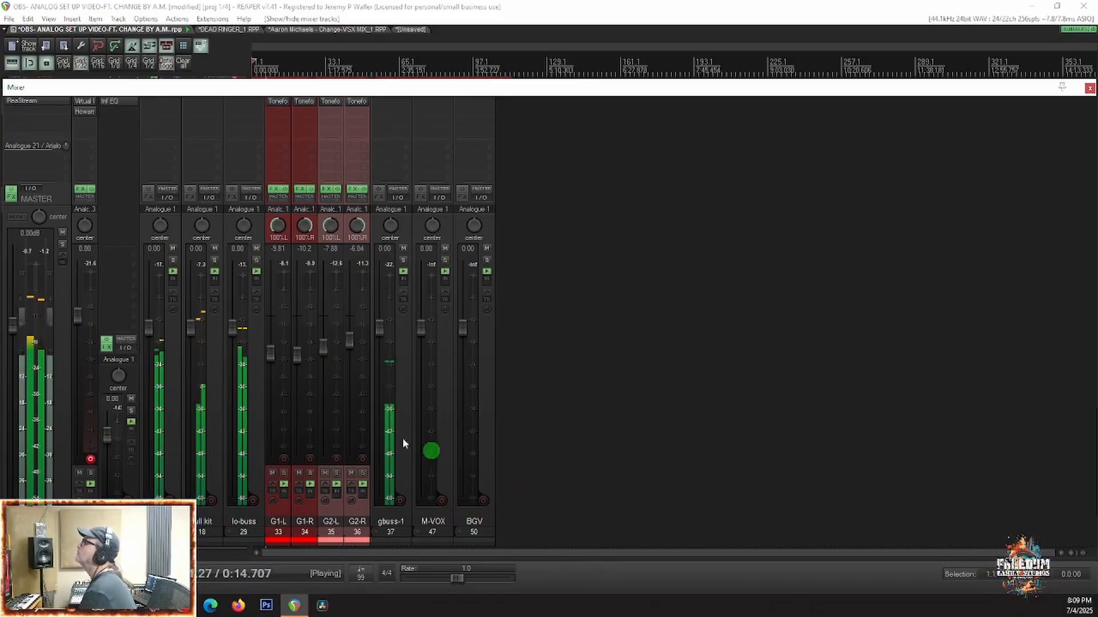
{"action": "left_click_drag", "start_coordinate": [148, 325], "coordinate": [145, 352]}
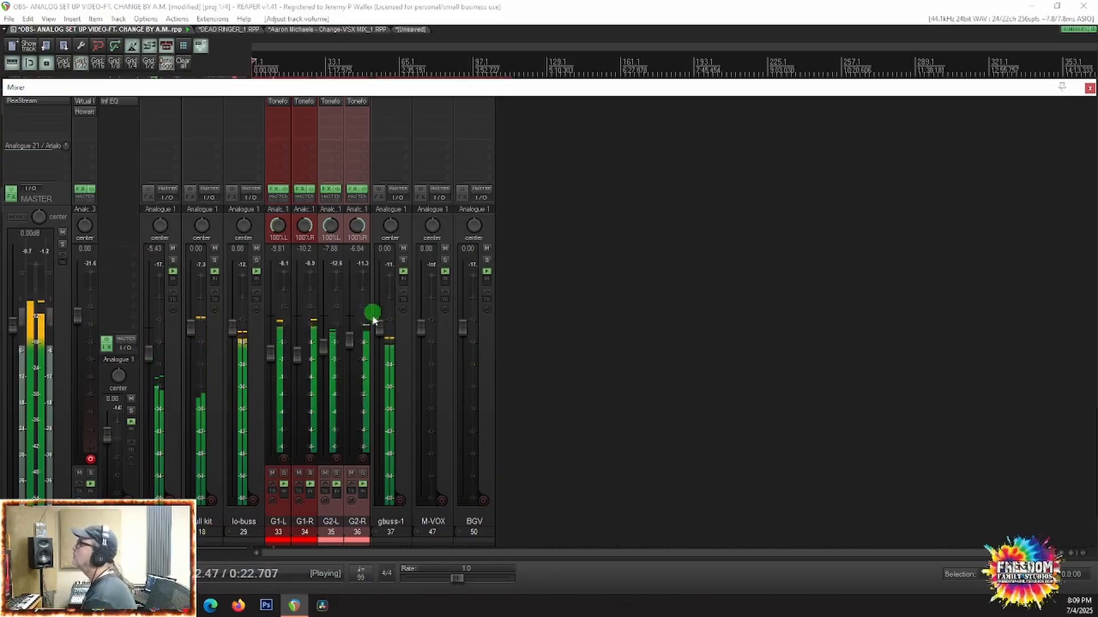
{"action": "left_click_drag", "start_coordinate": [270, 353], "coordinate": [269, 357]}
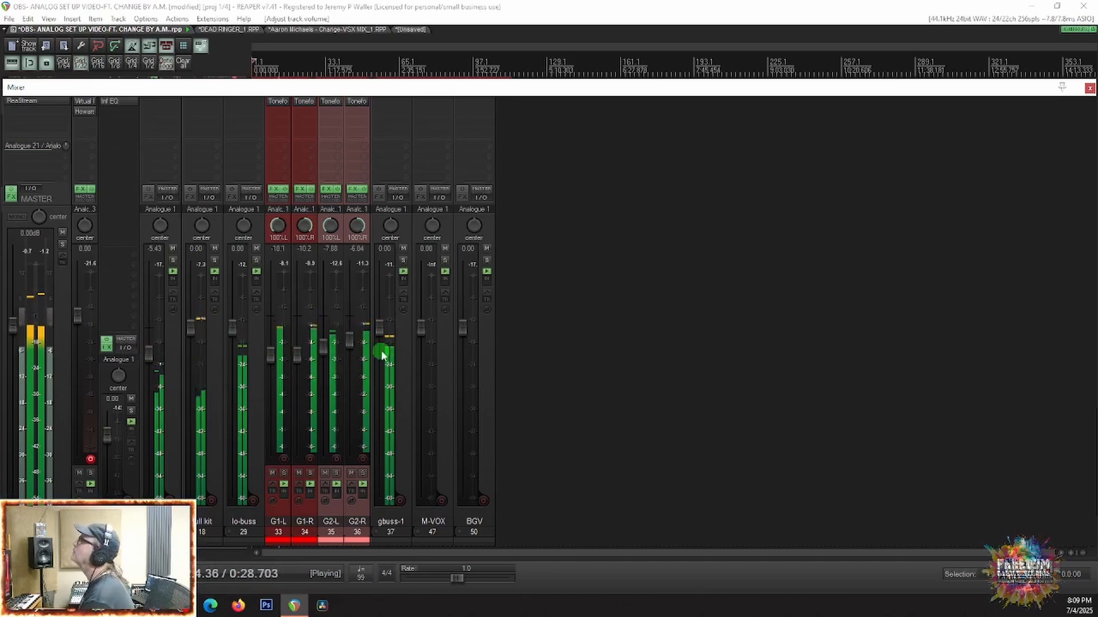
{"action": "left_click_drag", "start_coordinate": [350, 340], "coordinate": [351, 342]}
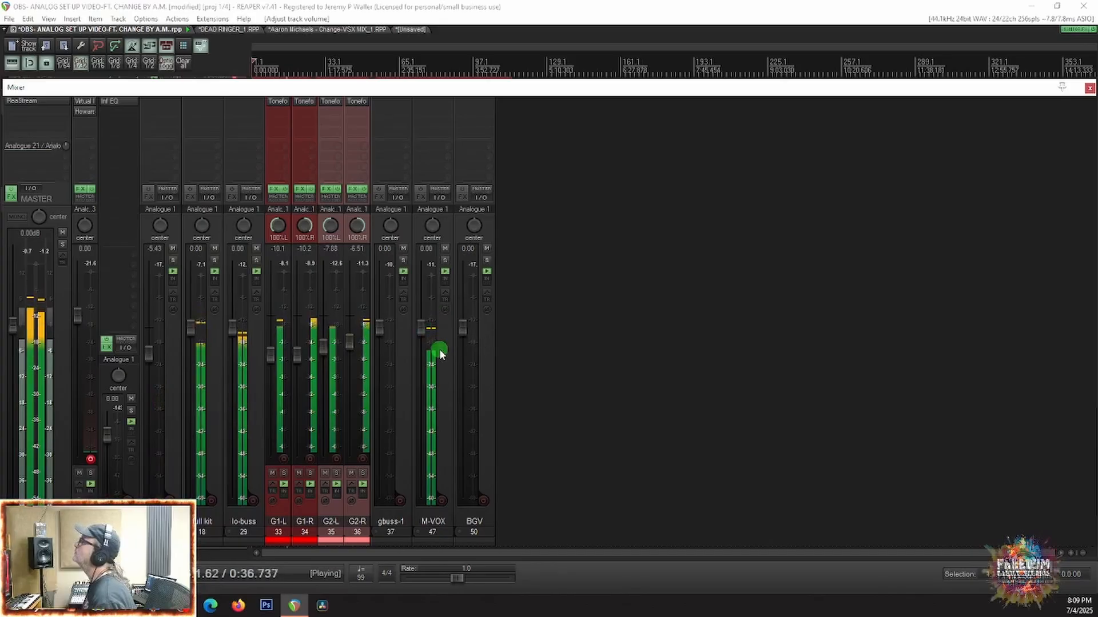
Step: Expand the M-VOX and BGV folders to check their vocal levels during playback, stop the song and collapse both folders
{"action": "left_click", "coordinate": [421, 531]}
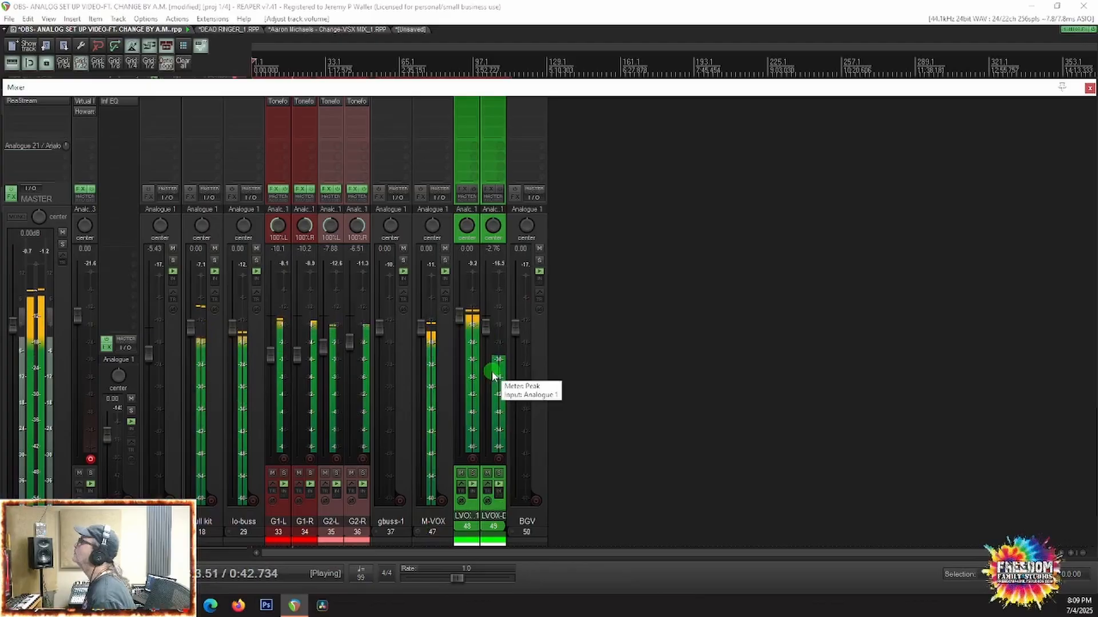
{"action": "left_click", "coordinate": [513, 527]}
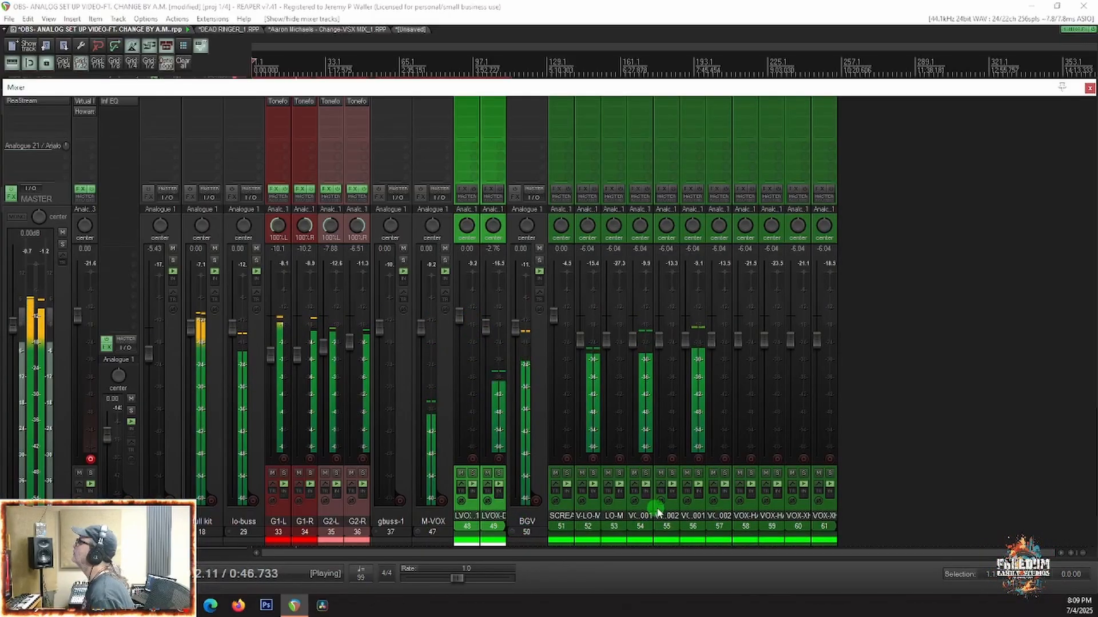
{"action": "key", "text": "space"}
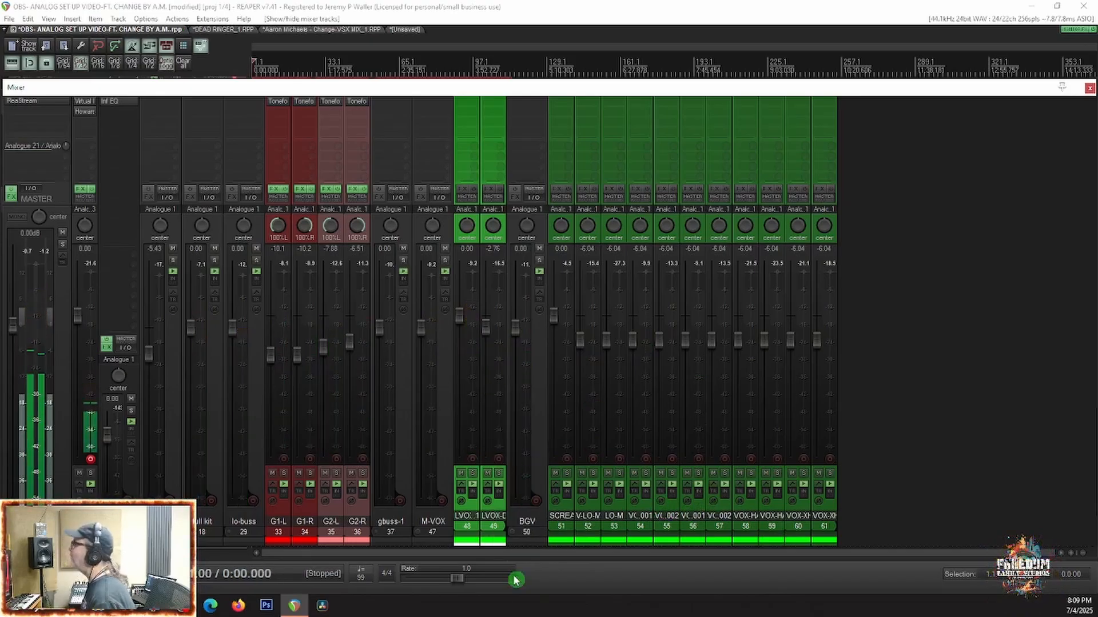
{"action": "left_click", "coordinate": [510, 535]}
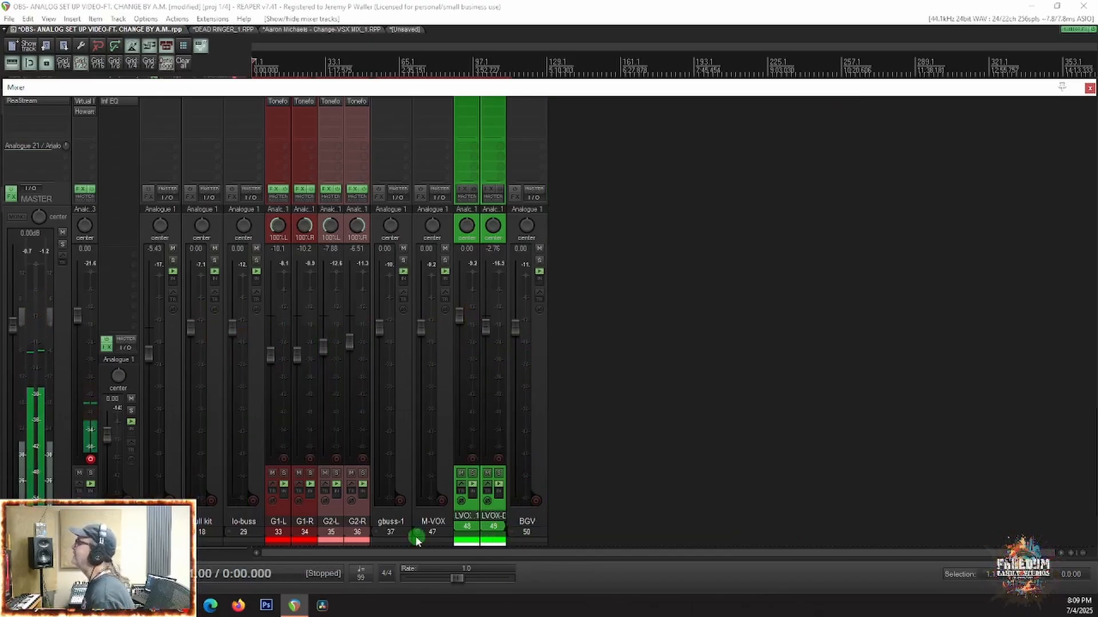
{"action": "left_click", "coordinate": [426, 529]}
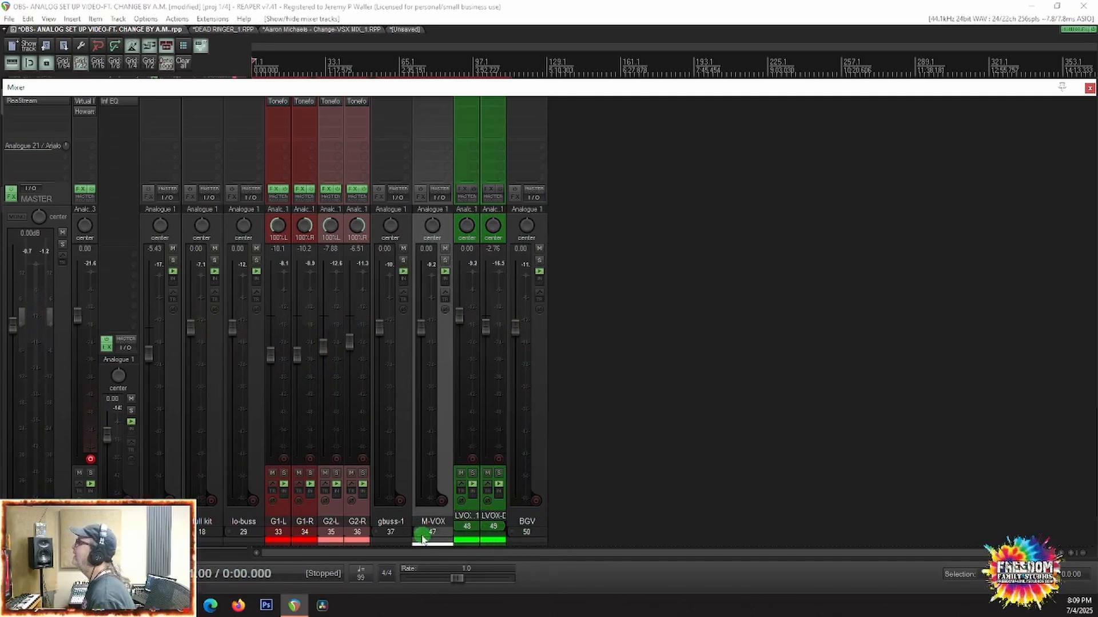
{"action": "left_click", "coordinate": [421, 535]}
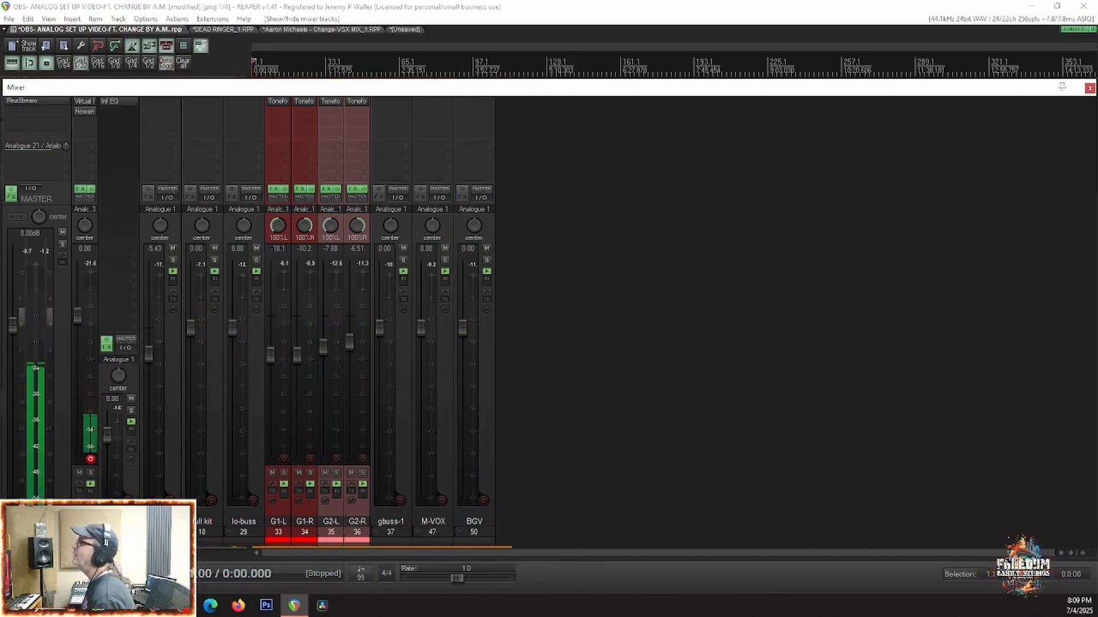
Step: Go through the collapsed bus tracks in the mixer one by one, from the first drum bus to BGV
{"action": "left_click", "coordinate": [162, 526]}
{"action": "left_click", "coordinate": [206, 527]}
{"action": "left_click", "coordinate": [255, 524]}
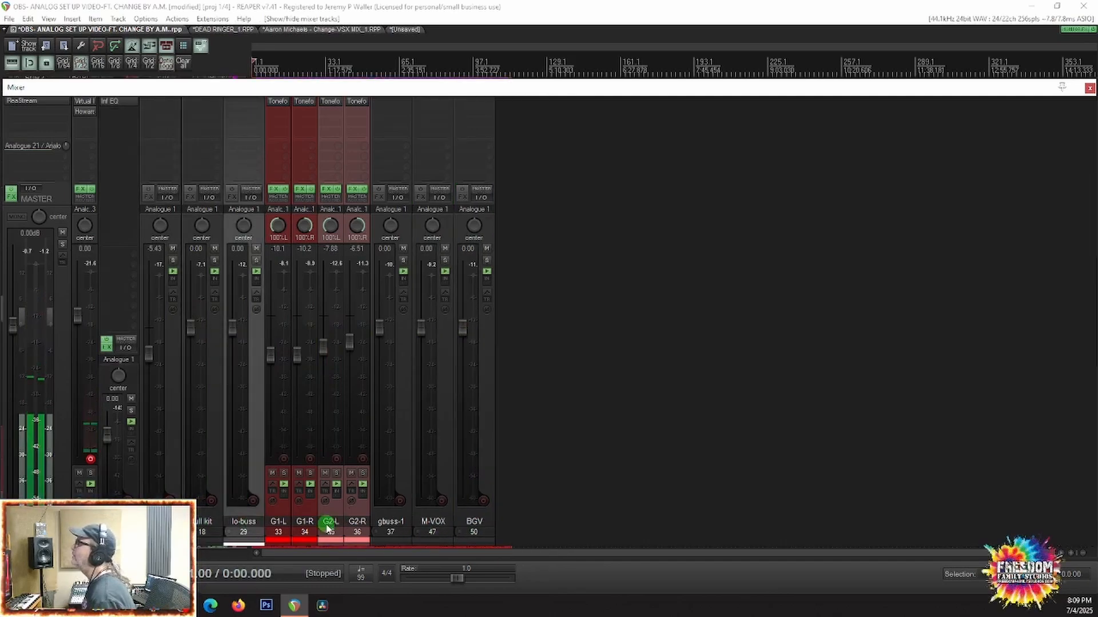
{"action": "left_click", "coordinate": [397, 521]}
{"action": "left_click", "coordinate": [446, 512]}
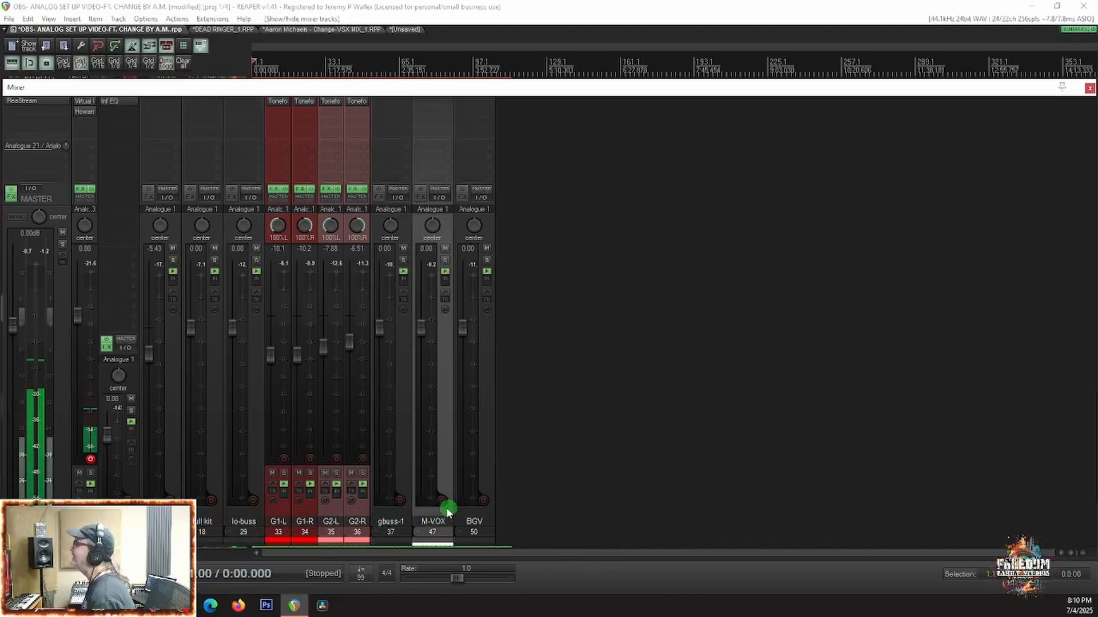
{"action": "left_click", "coordinate": [480, 518]}
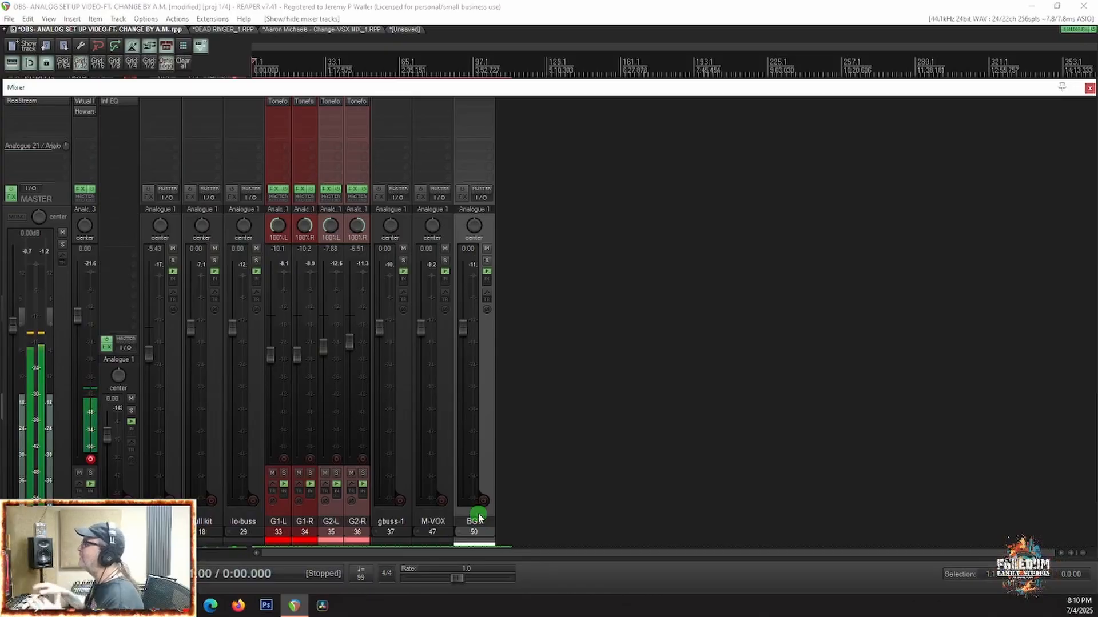
Step: Expand the BGV, M-VOX, gbuss-1, lo-buss, full kit and first drum bus folders in the mixer
{"action": "left_click", "coordinate": [460, 536]}
{"action": "left_click", "coordinate": [415, 535]}
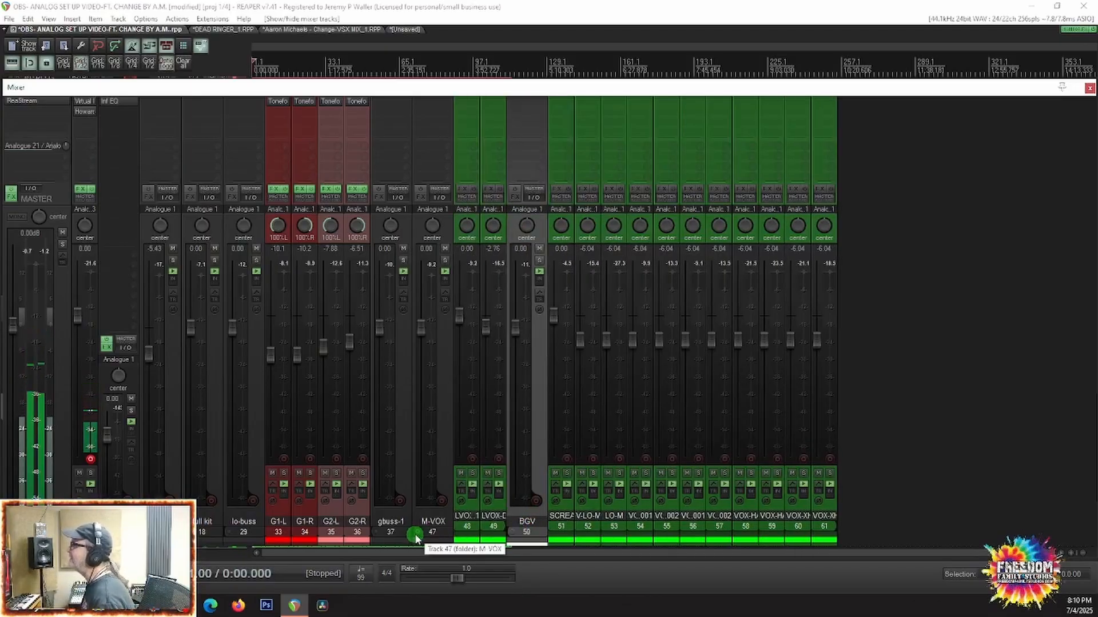
{"action": "left_click", "coordinate": [374, 532]}
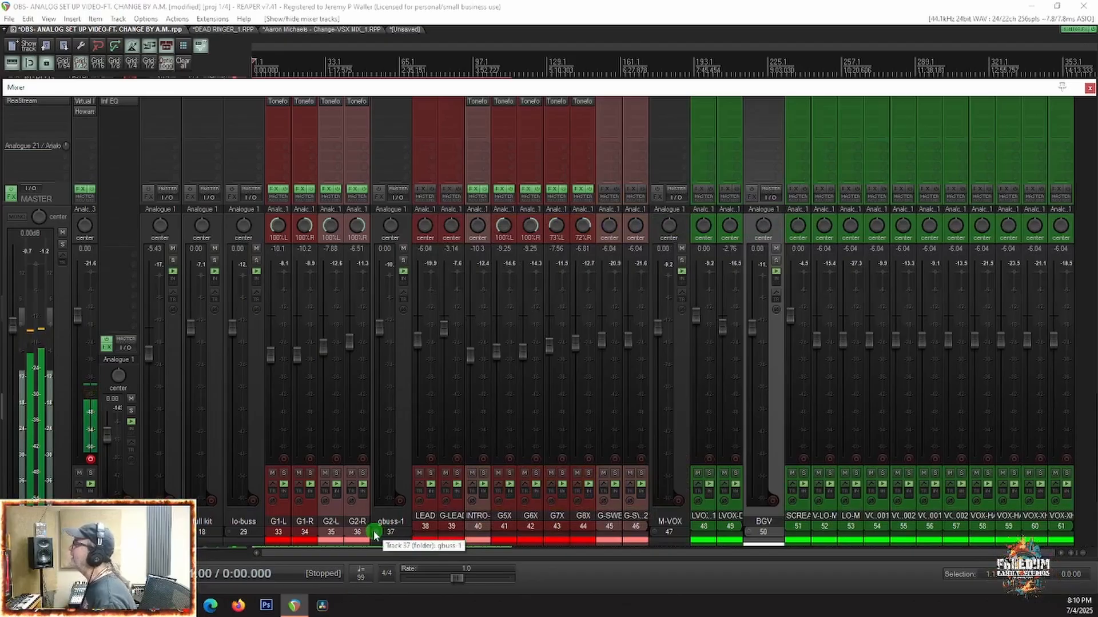
{"action": "left_click", "coordinate": [233, 533]}
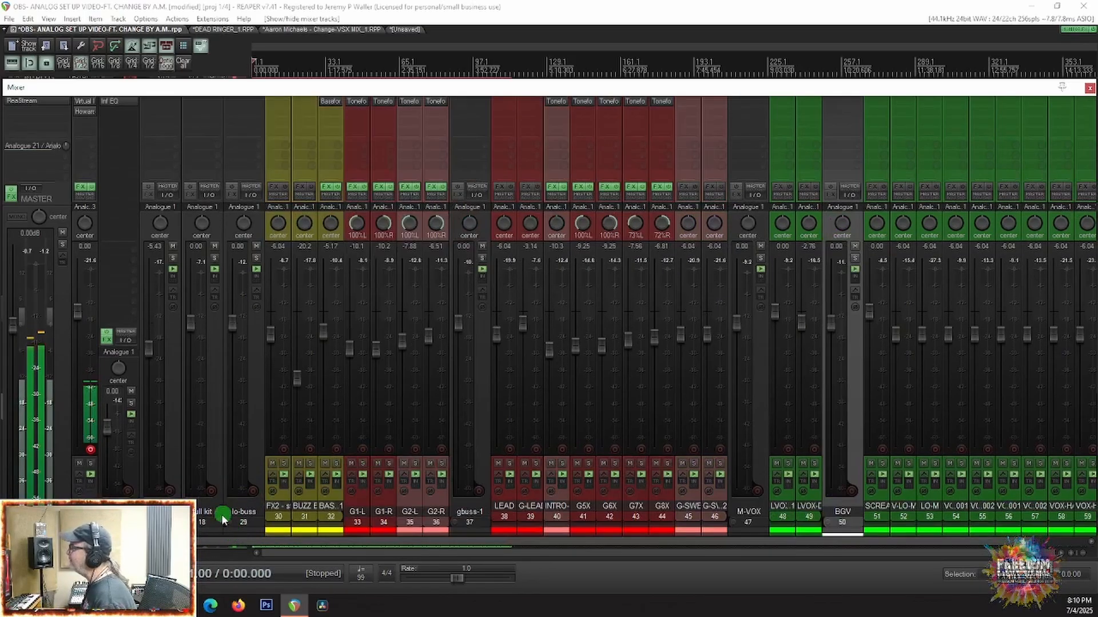
{"action": "left_click", "coordinate": [193, 522]}
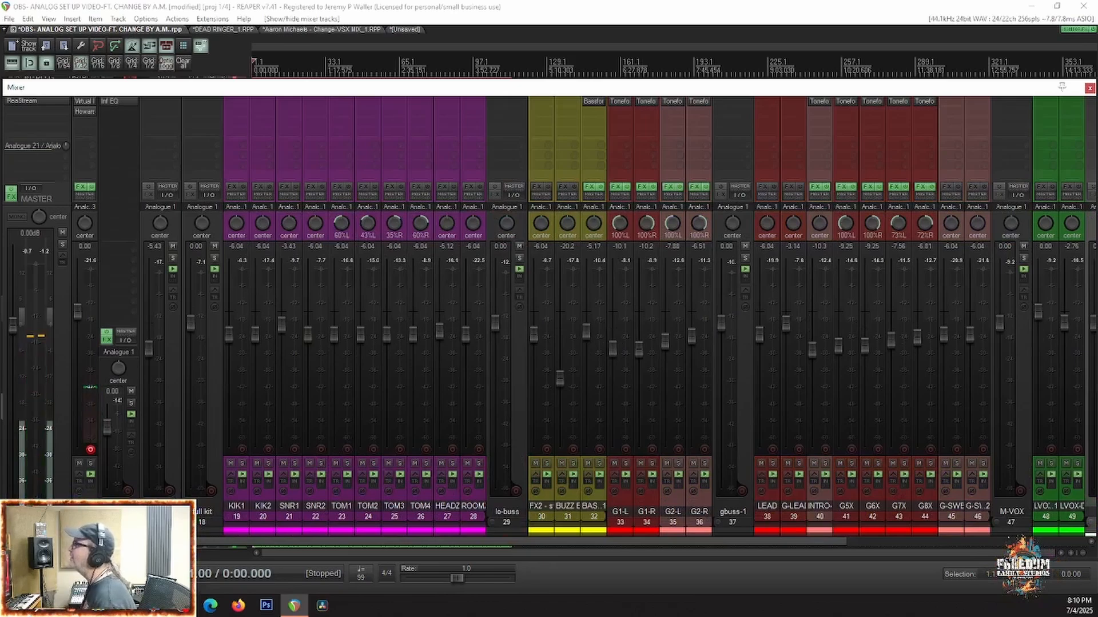
{"action": "left_click", "coordinate": [147, 523]}
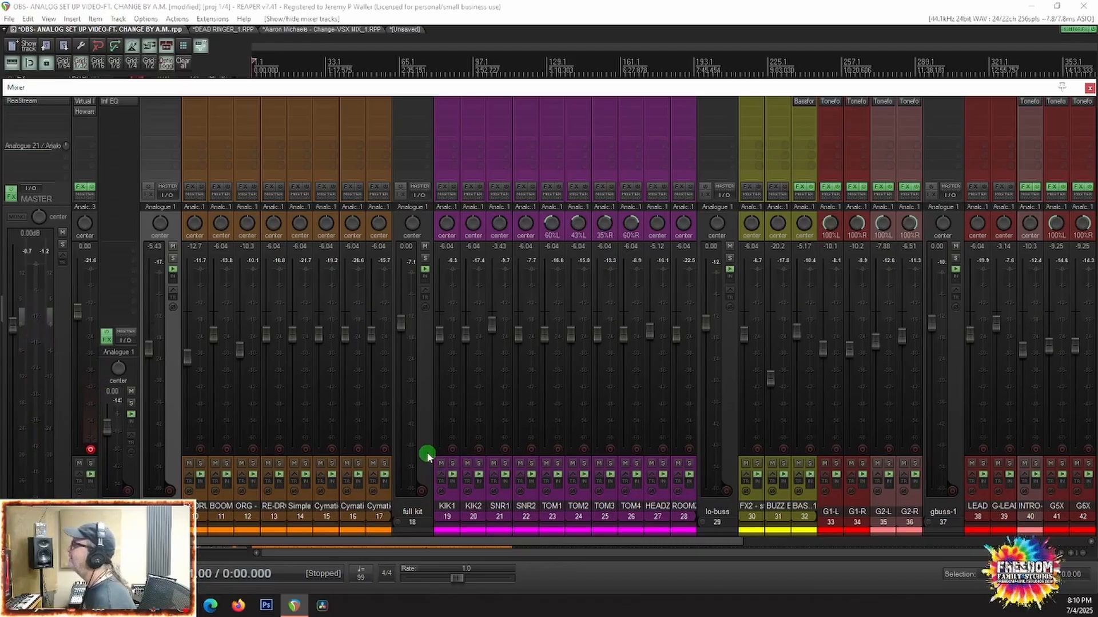
Step: Play the song and reset the INTRO-G track volume to 0 dB
{"action": "key", "text": "space"}
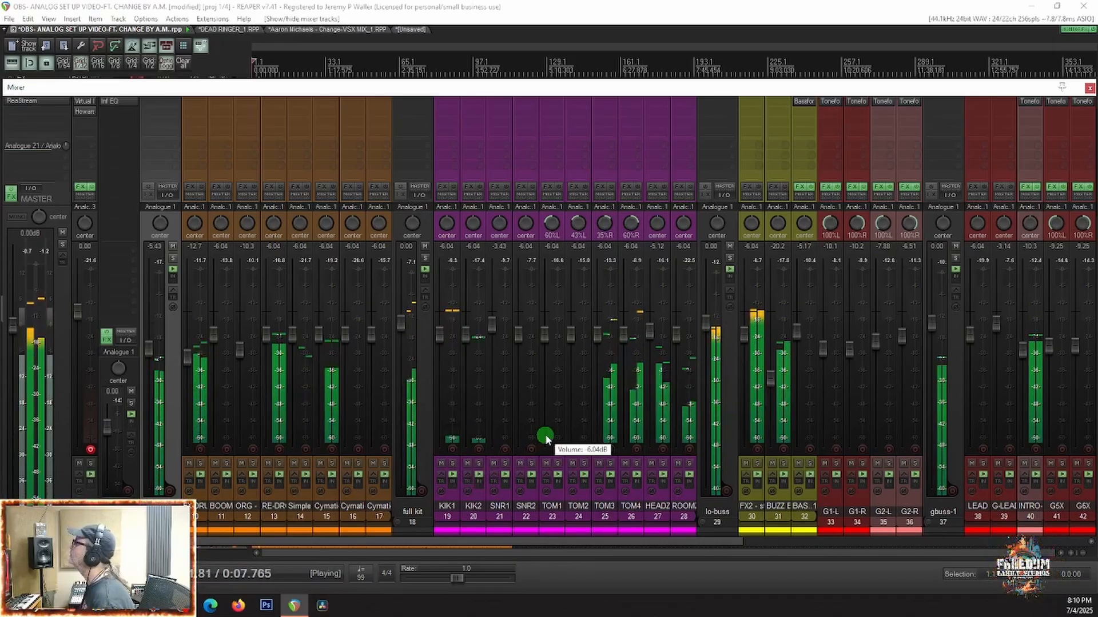
{"action": "scroll", "coordinate": [885, 490], "scroll_direction": "right", "scroll_amount": 5}
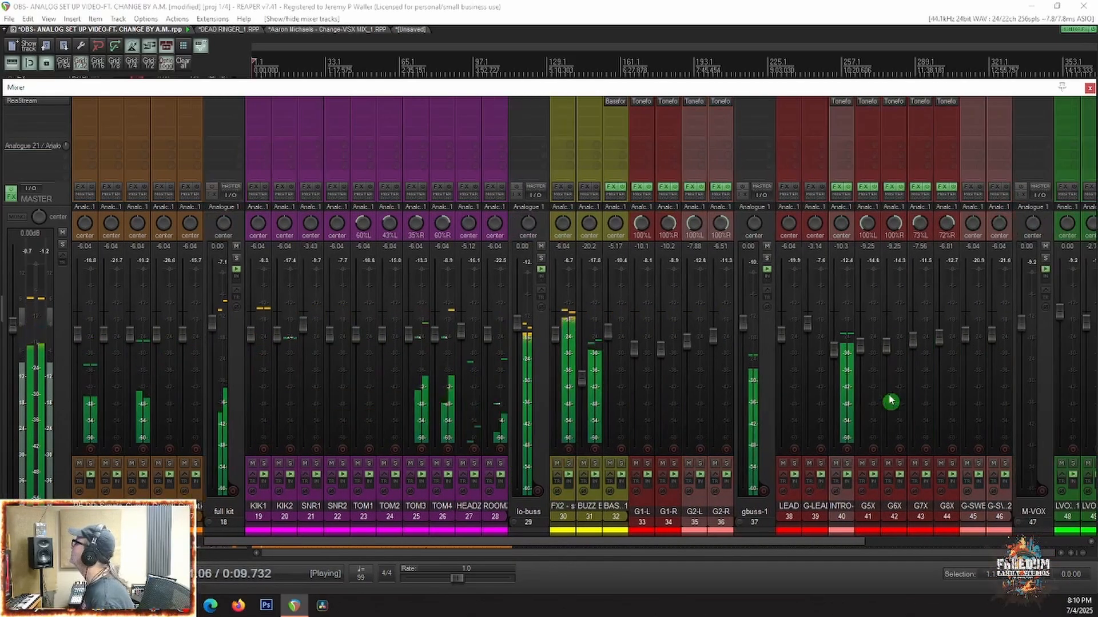
{"action": "double_click", "coordinate": [831, 348]}
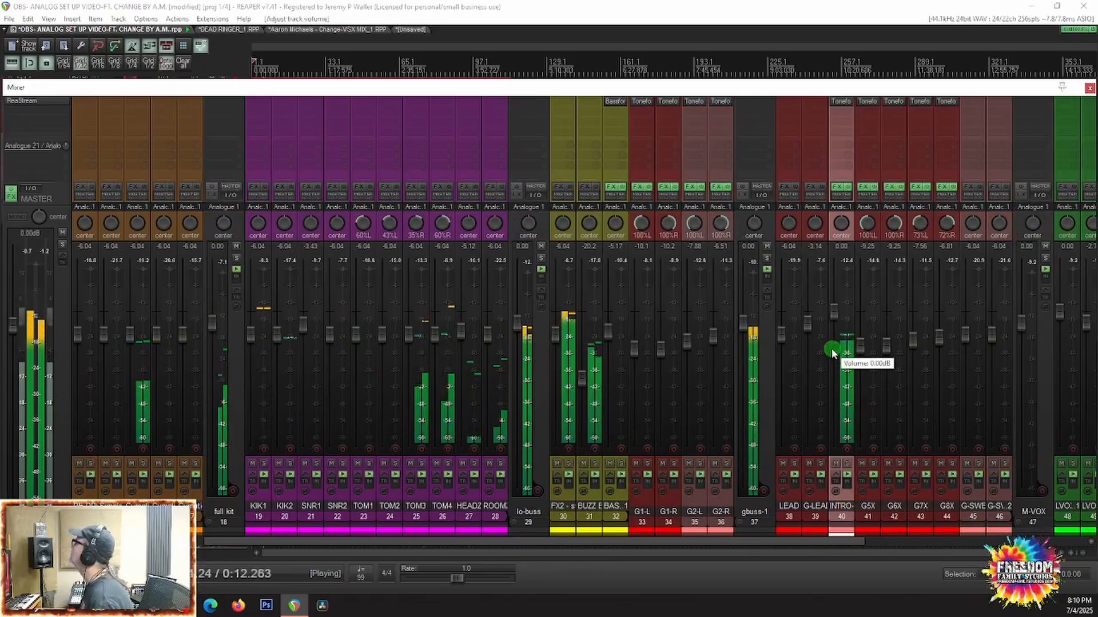
Step: Adjust the input level of the Toneforge Menace plugin on INTRO-G, close the plugin and stop playback
{"action": "left_click", "coordinate": [839, 103]}
{"action": "left_click", "coordinate": [21, 105]}
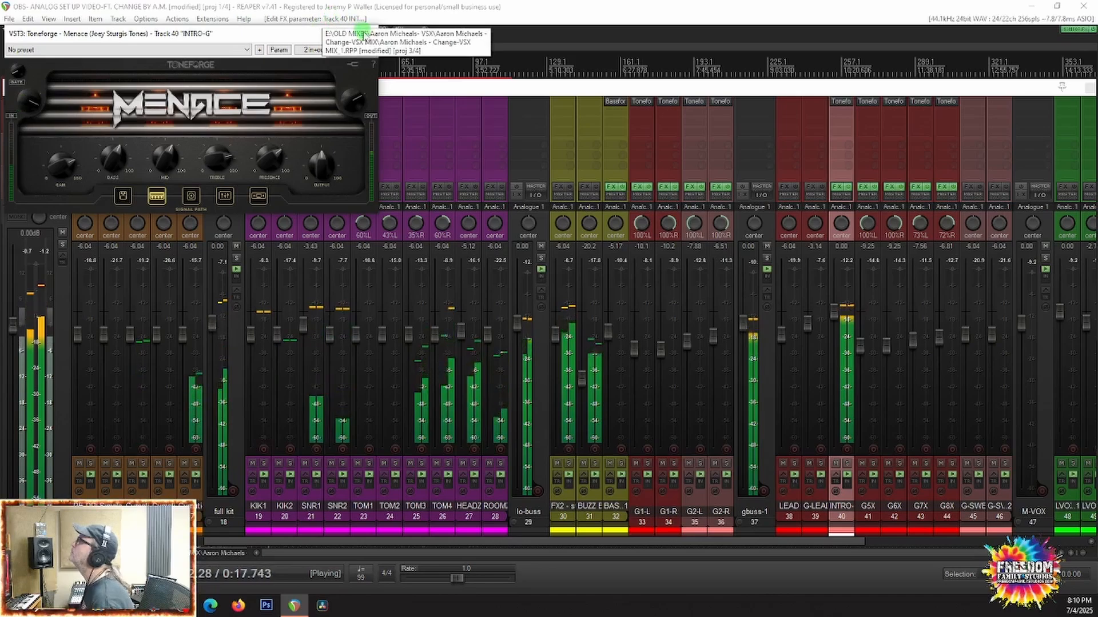
{"action": "left_click", "coordinate": [372, 34]}
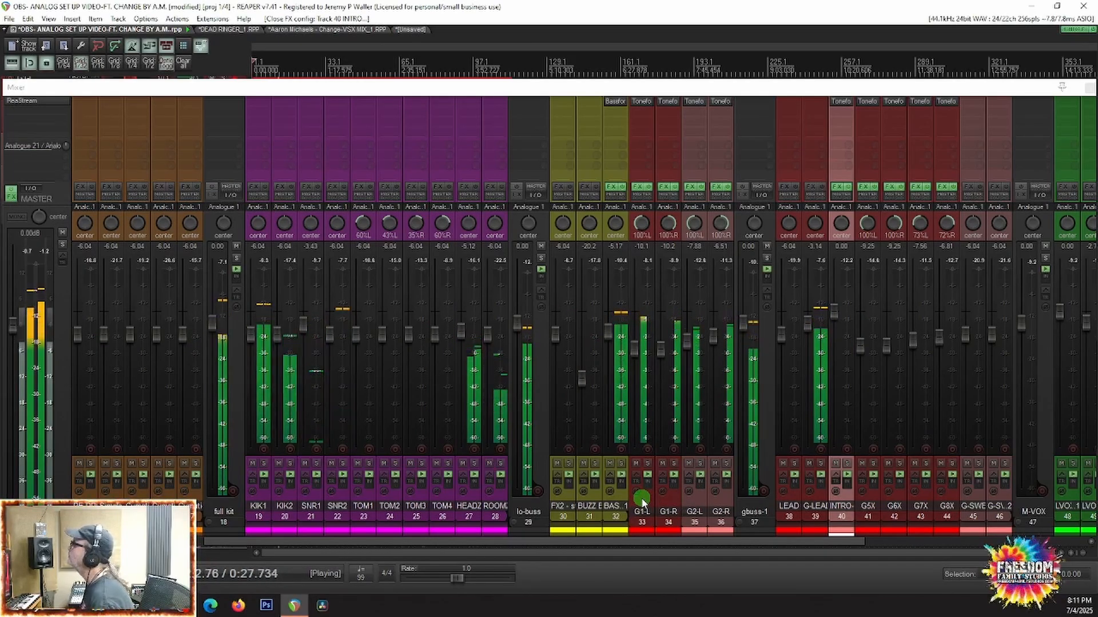
{"action": "key", "text": "space"}
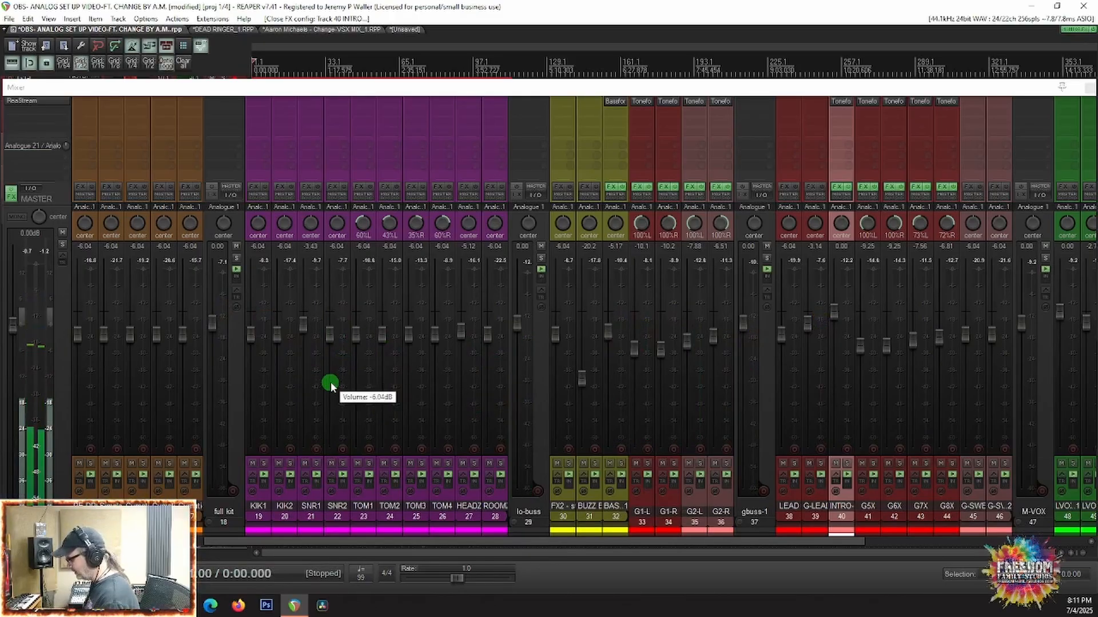
Step: Hide the mixer and select all media items from BASS1 through G-SWELL2 in the arrangement
{"action": "key", "text": "ctrl+m"}
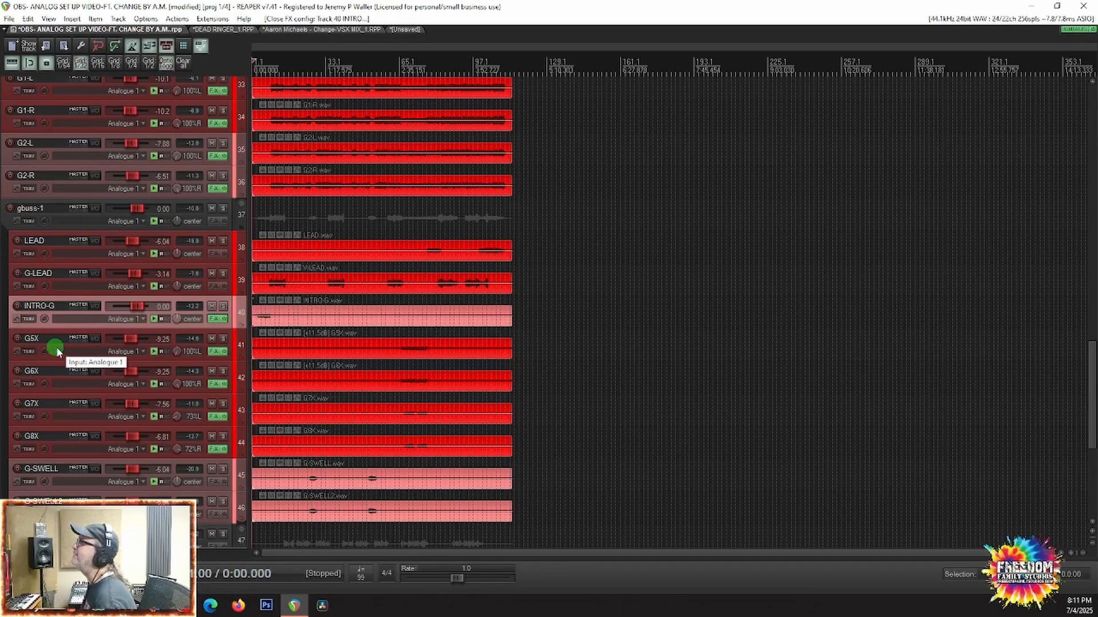
{"action": "scroll", "coordinate": [58, 350], "scroll_direction": "down", "scroll_amount": 1}
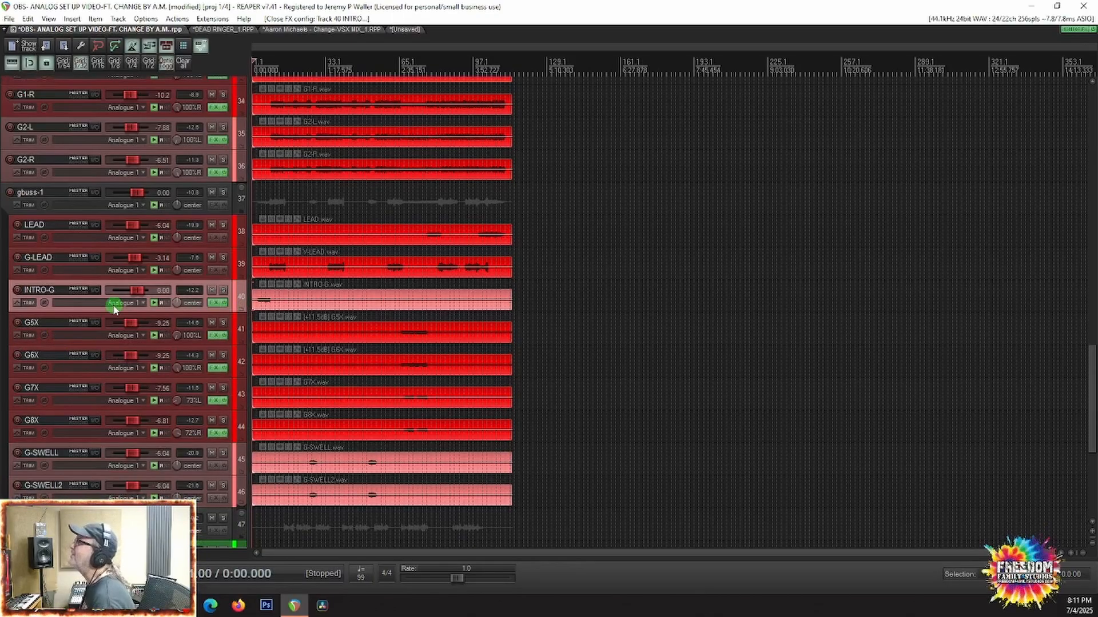
{"action": "scroll", "coordinate": [114, 309], "scroll_direction": "up", "scroll_amount": 8}
{"action": "scroll", "coordinate": [114, 309], "scroll_direction": "up", "scroll_amount": 1}
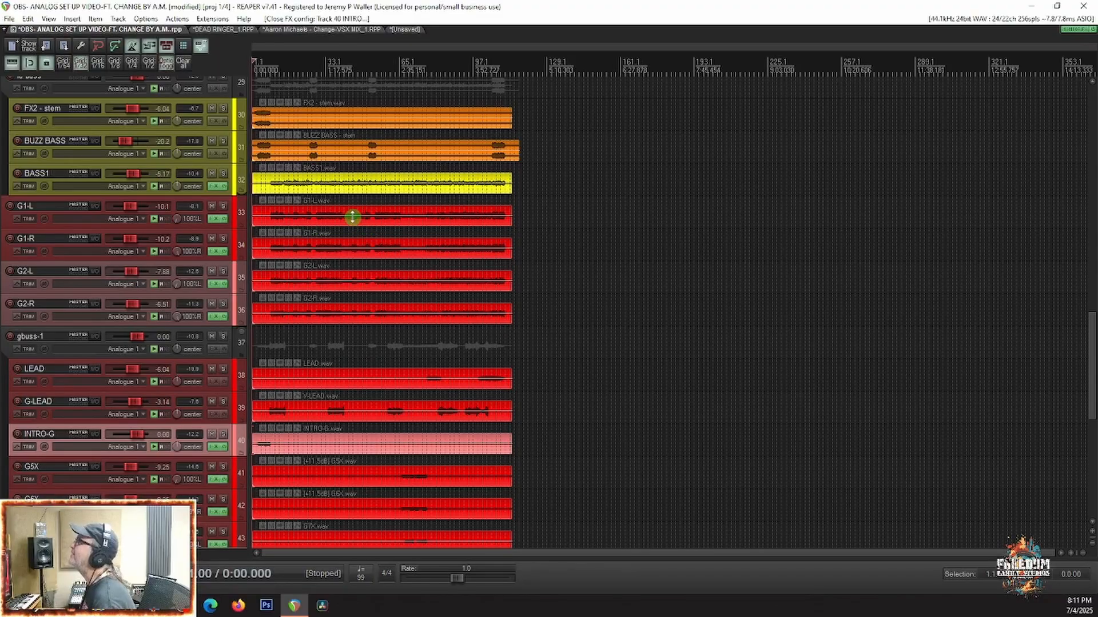
{"action": "left_click_drag", "start_coordinate": [351, 216], "coordinate": [252, 417]}
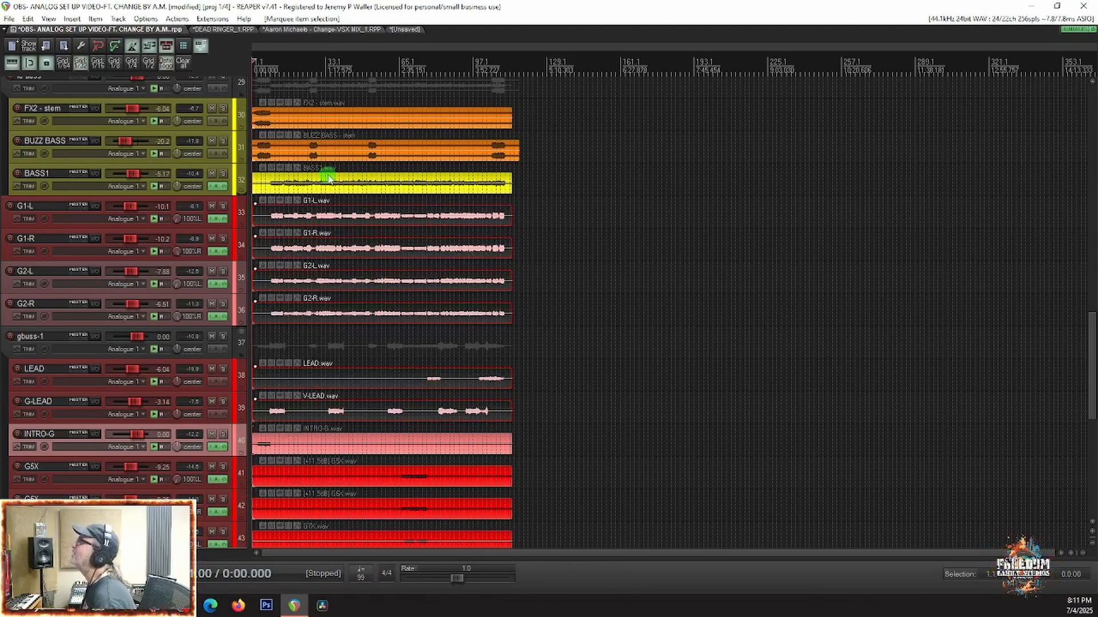
{"action": "left_click_drag", "start_coordinate": [324, 186], "coordinate": [240, 455]}
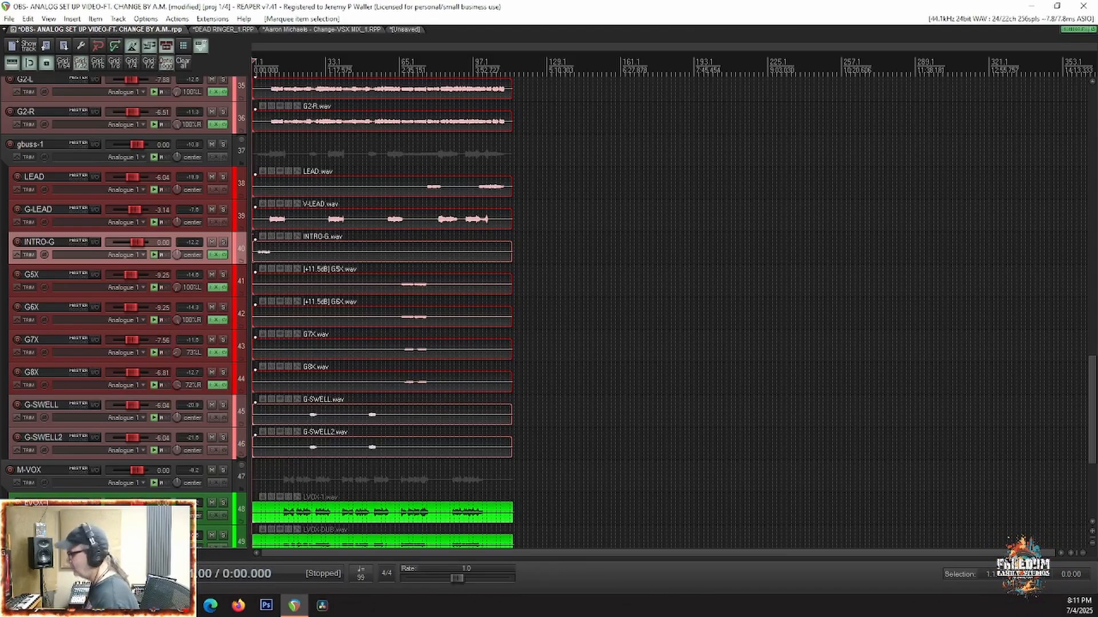
Step: Phase-align the selected bass and guitar items by position with G1-L as the reference, and play the song
{"action": "key", "text": "alt+p"}
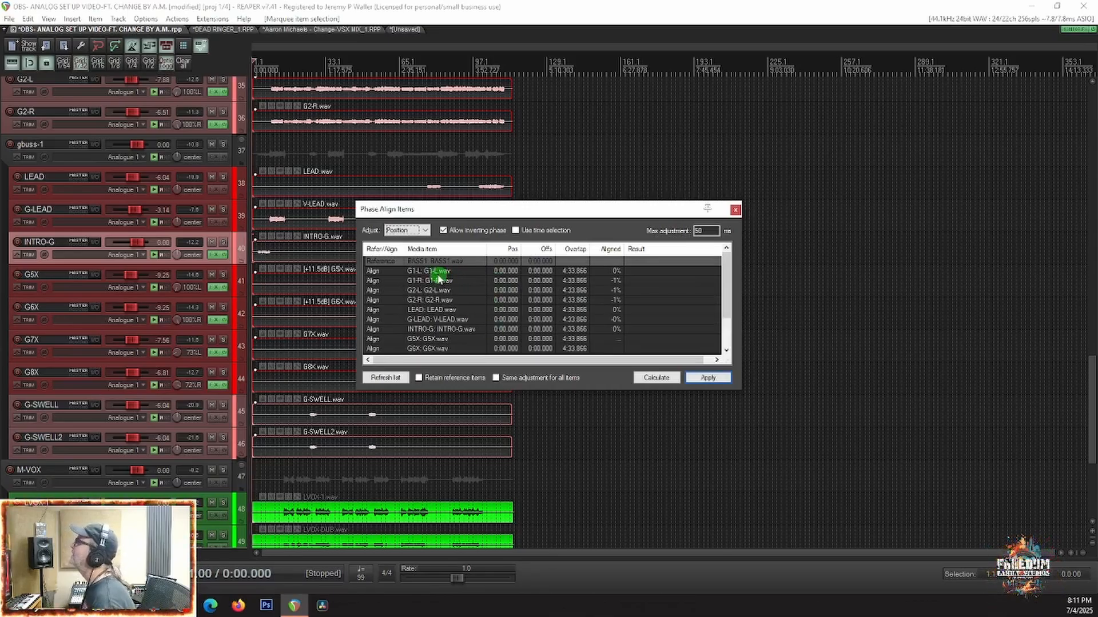
{"action": "double_click", "coordinate": [427, 274]}
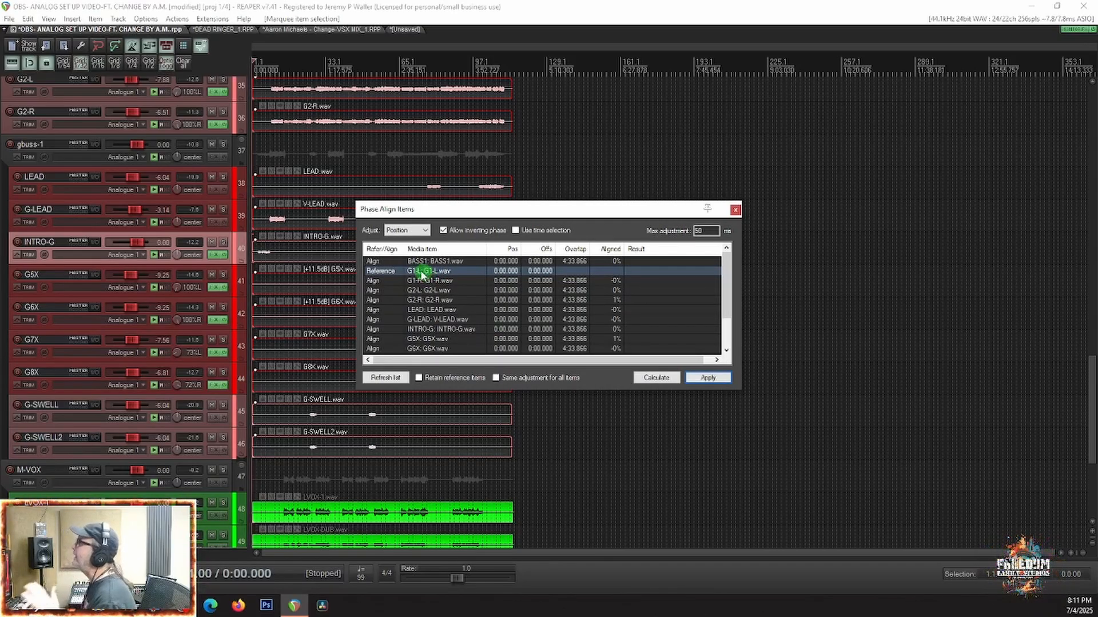
{"action": "left_click", "coordinate": [652, 377]}
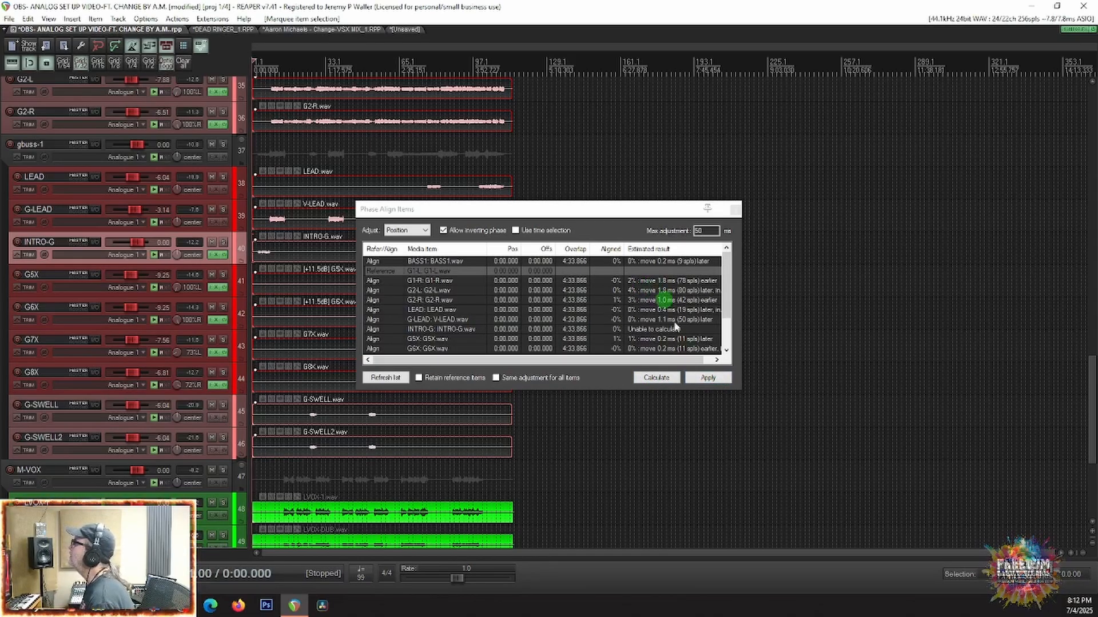
{"action": "left_click", "coordinate": [707, 378]}
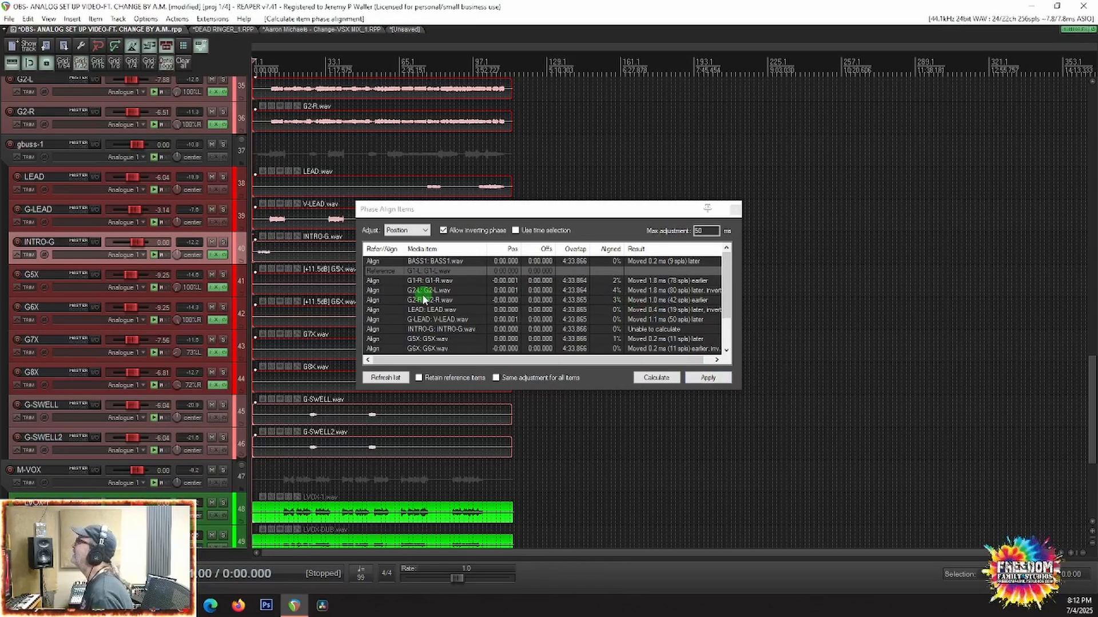
{"action": "left_click", "coordinate": [735, 209]}
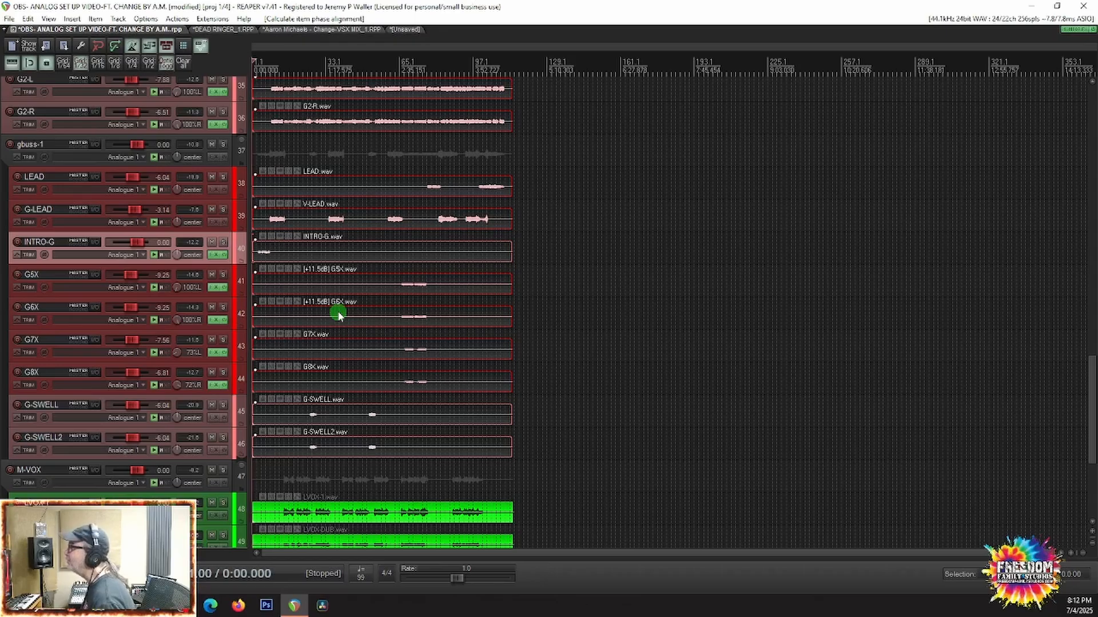
{"action": "key", "text": "space"}
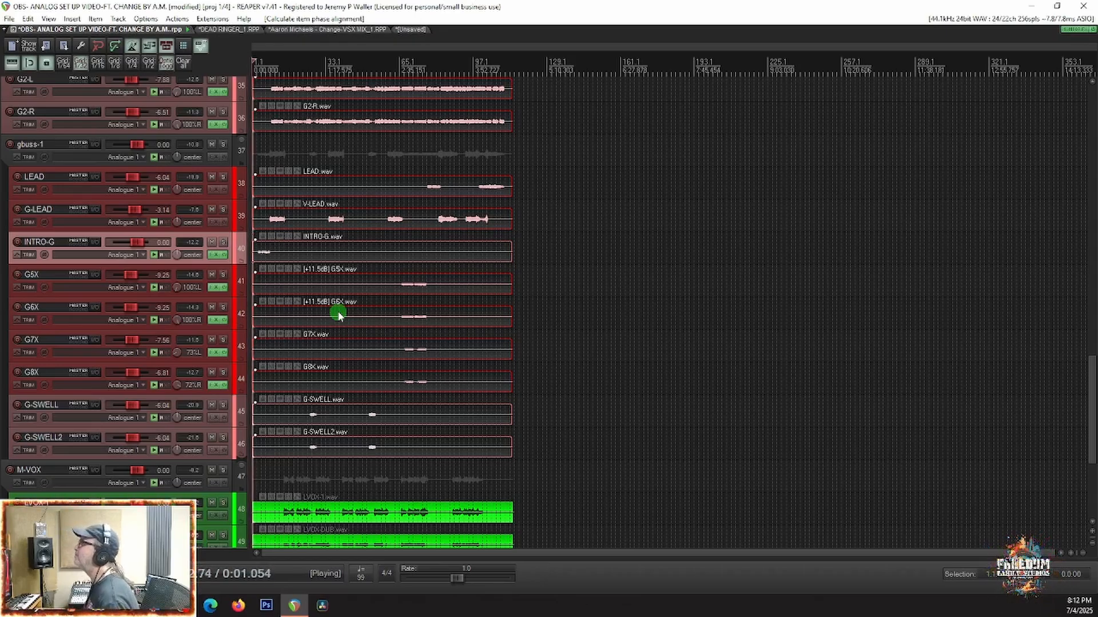
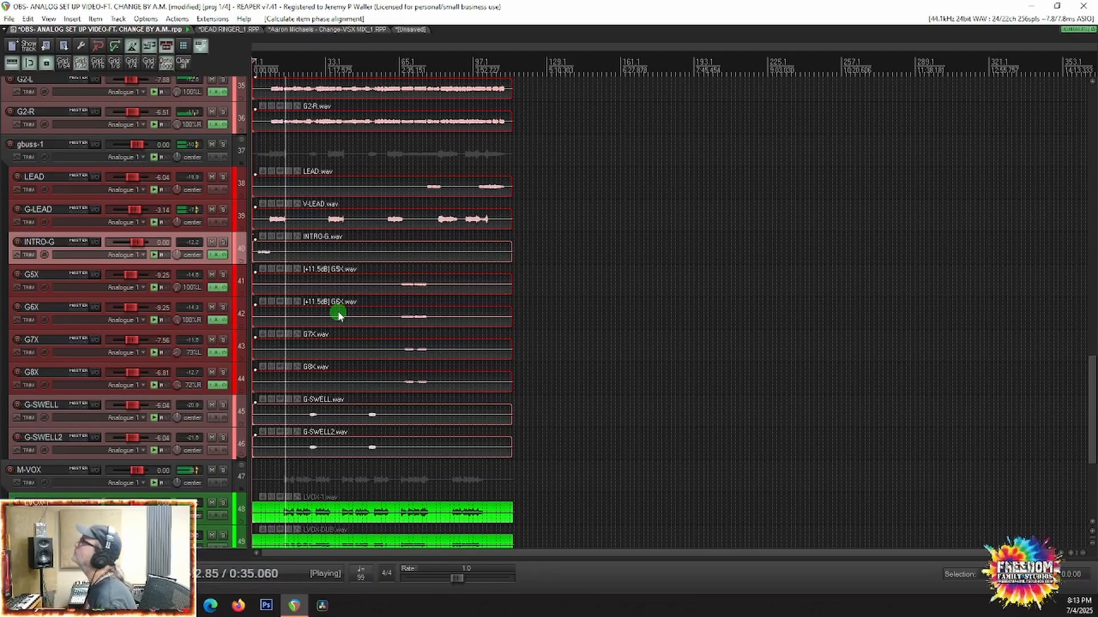
Step: Show the mixer during playback and examine the channel levels from the drums through the guitars to the background vocals
{"action": "scroll", "coordinate": [338, 399], "scroll_direction": "down", "scroll_amount": 3}
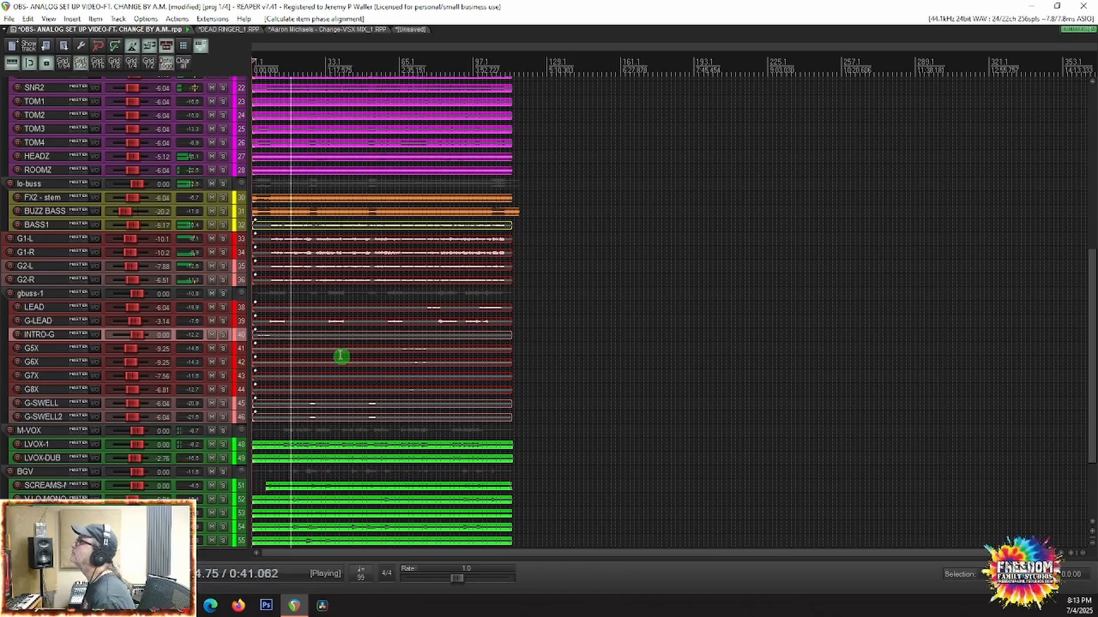
{"action": "scroll", "coordinate": [340, 356], "scroll_direction": "down", "scroll_amount": 1}
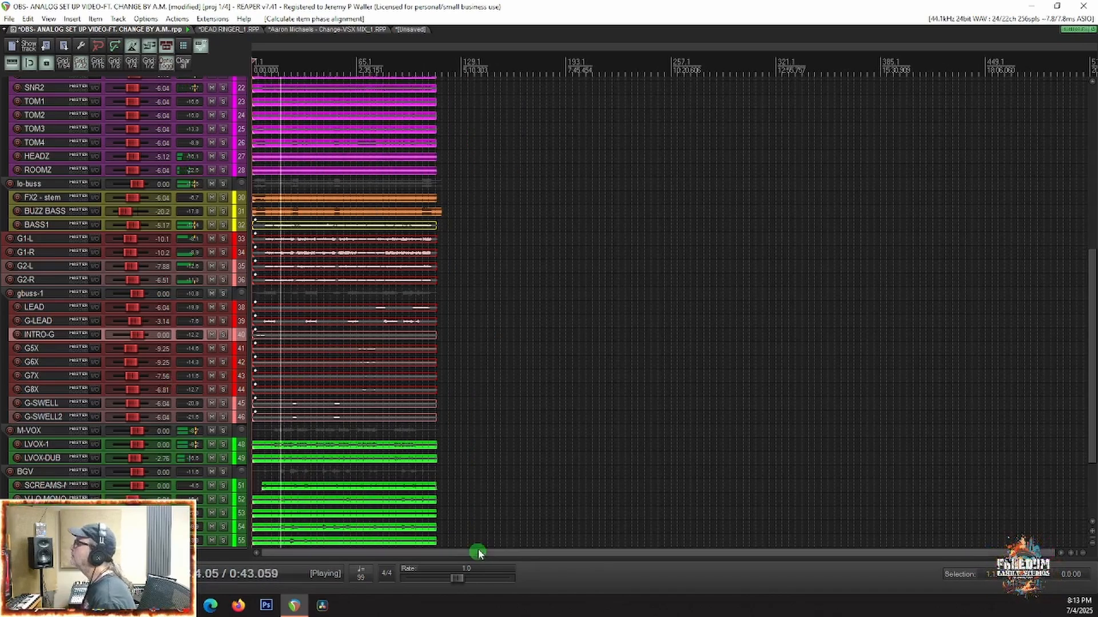
{"action": "key", "text": "ctrl+m"}
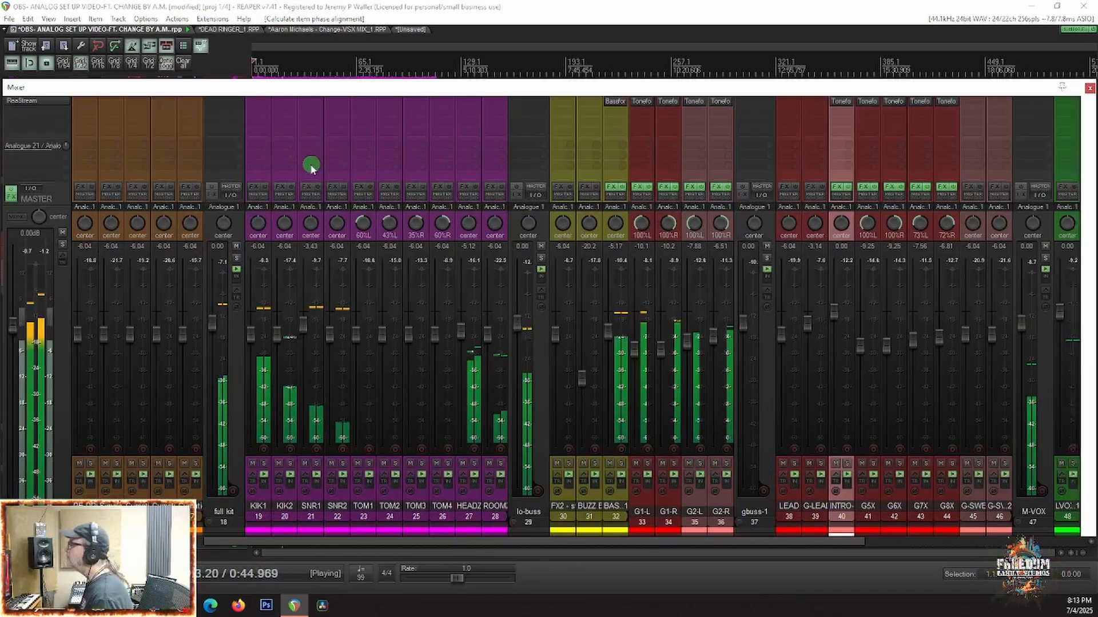
{"action": "scroll", "coordinate": [584, 296], "scroll_direction": "right", "scroll_amount": 5}
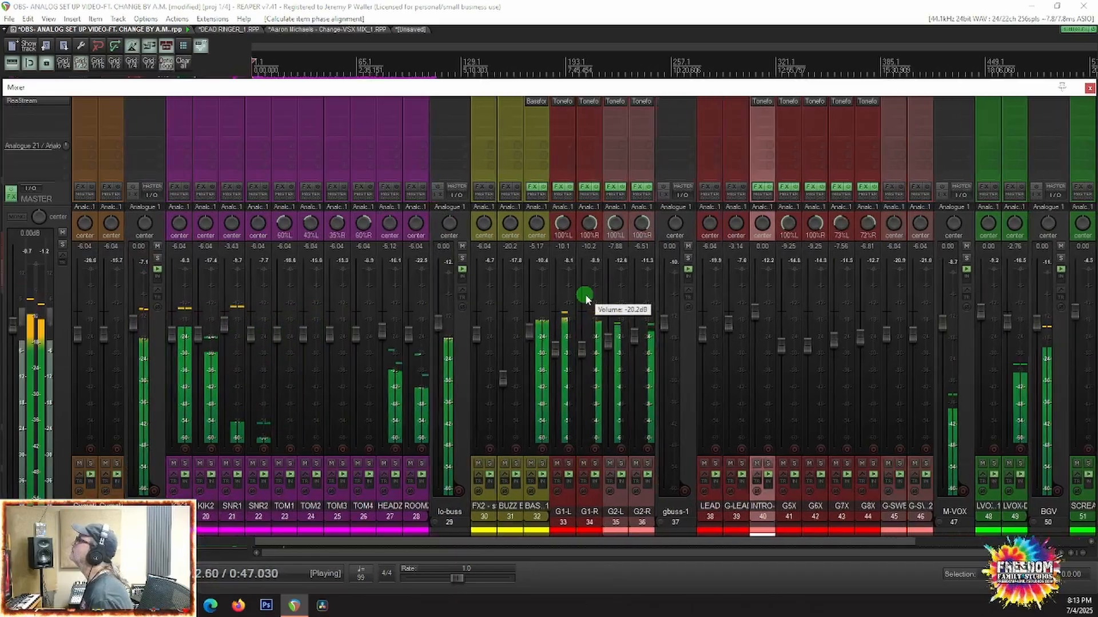
{"action": "scroll", "coordinate": [893, 332], "scroll_direction": "right", "scroll_amount": 4}
{"action": "scroll", "coordinate": [893, 332], "scroll_direction": "right", "scroll_amount": 2}
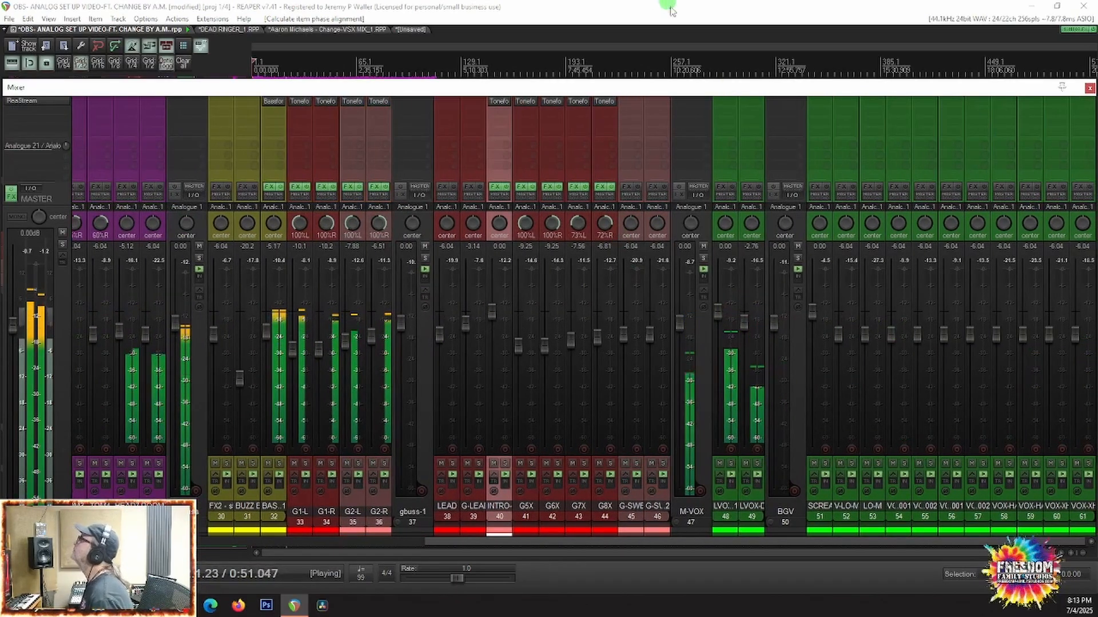
Step: Move the playback position to about 3:04 in the song and play the lead guitar section
{"action": "key", "text": "space"}
{"action": "left_click", "coordinate": [776, 63]}
{"action": "key", "text": "space"}
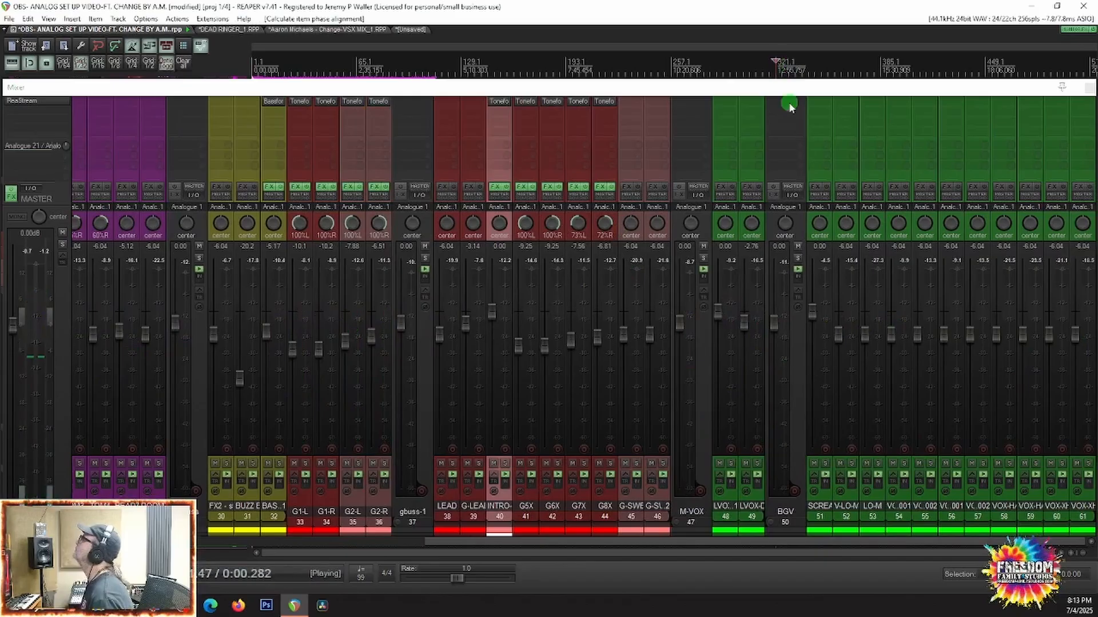
{"action": "key", "text": "space"}
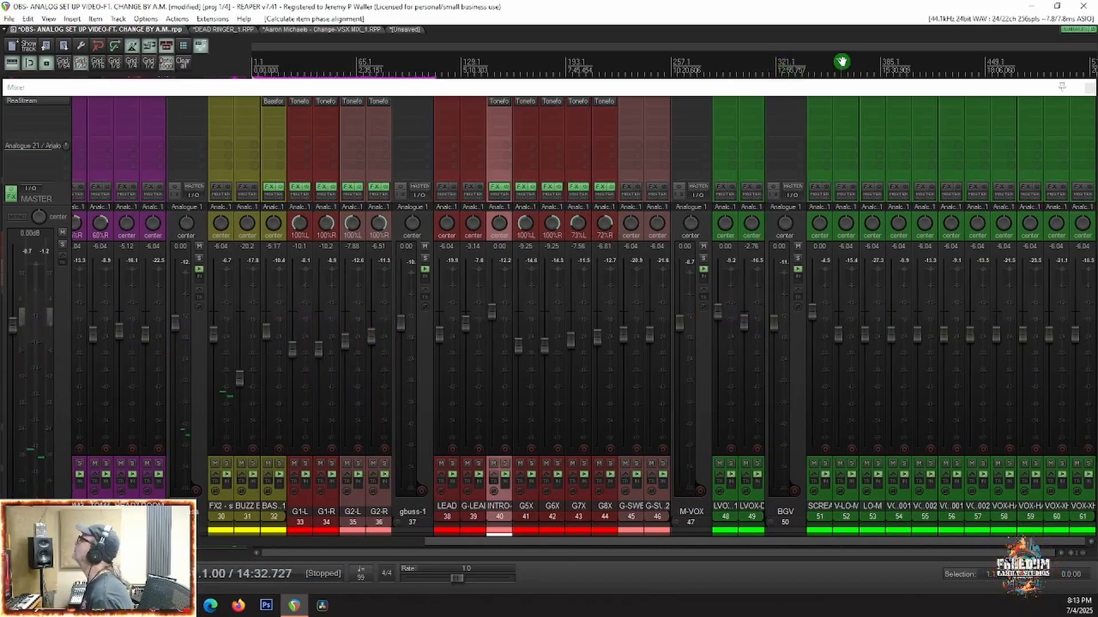
{"action": "key", "text": "space"}
{"action": "scroll", "coordinate": [786, 63], "scroll_direction": "down", "scroll_amount": 3}
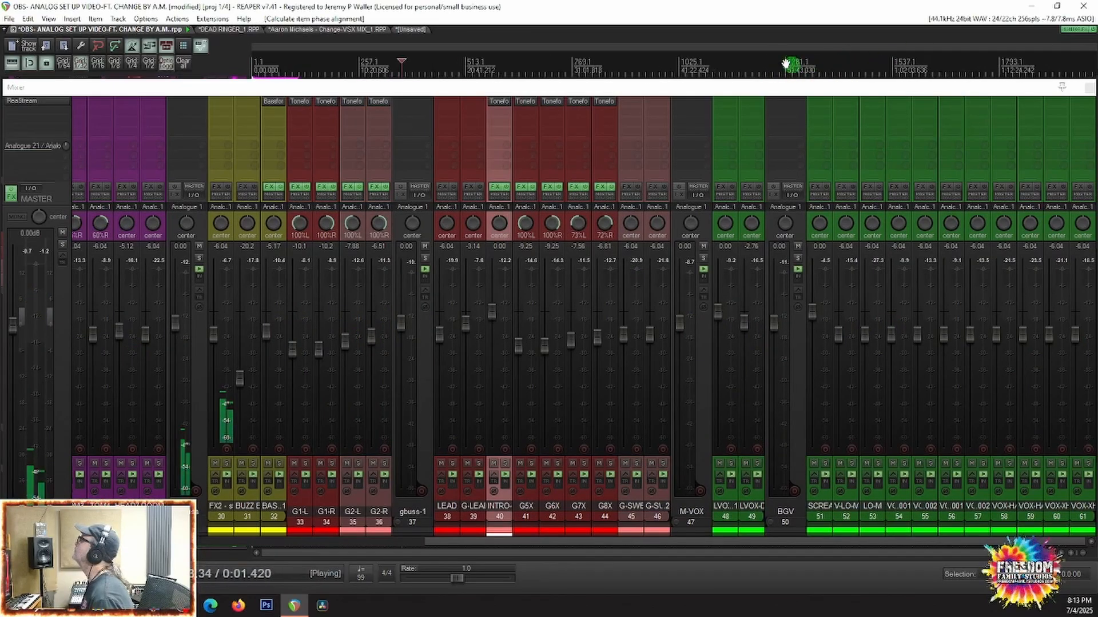
{"action": "scroll", "coordinate": [764, 63], "scroll_direction": "down", "scroll_amount": 1}
{"action": "key", "text": "space"}
{"action": "left_click", "coordinate": [266, 54]}
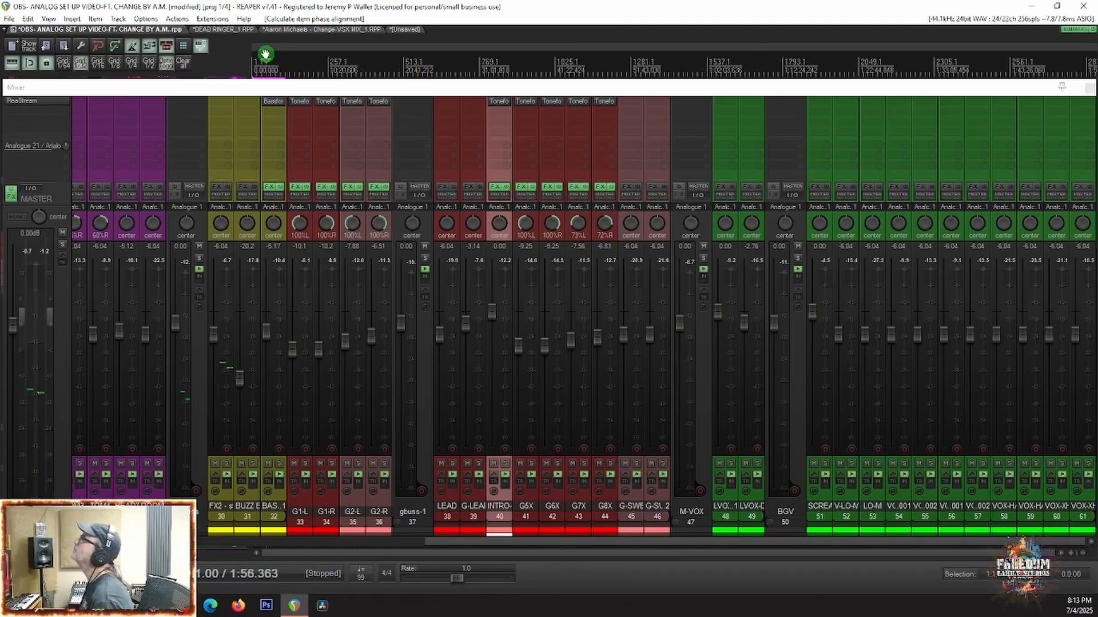
{"action": "key", "text": "space"}
{"action": "scroll", "coordinate": [285, 53], "scroll_direction": "up", "scroll_amount": 3}
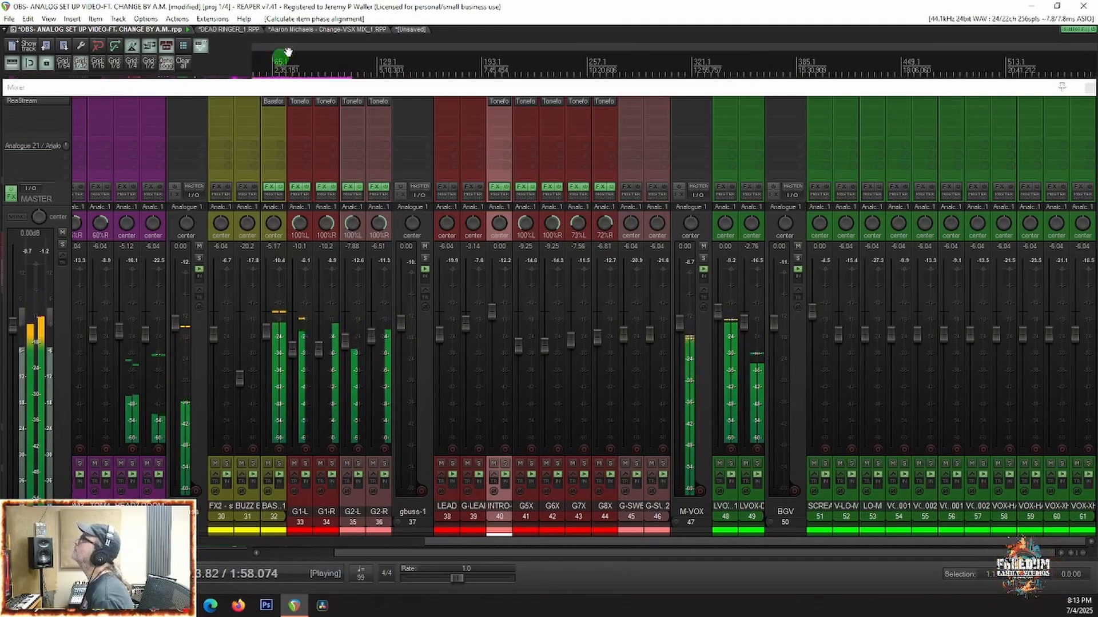
{"action": "left_click", "coordinate": [290, 52]}
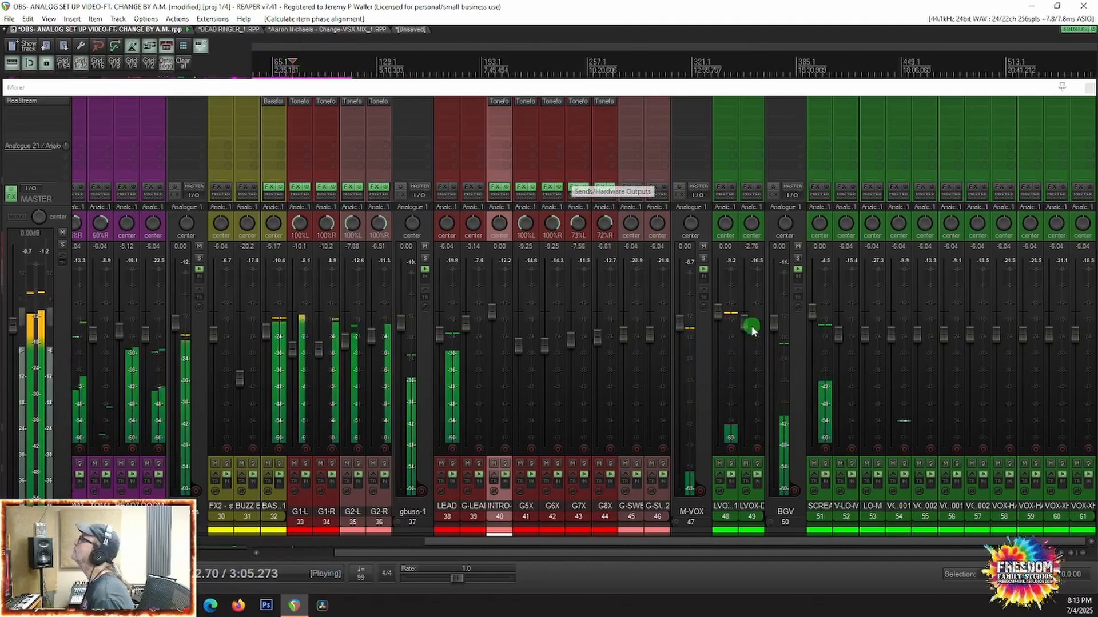
Step: Set the LEAD track volume to 0 dB and G-LEAD to -0.47 dB, and stop playback
{"action": "double_click", "coordinate": [439, 336]}
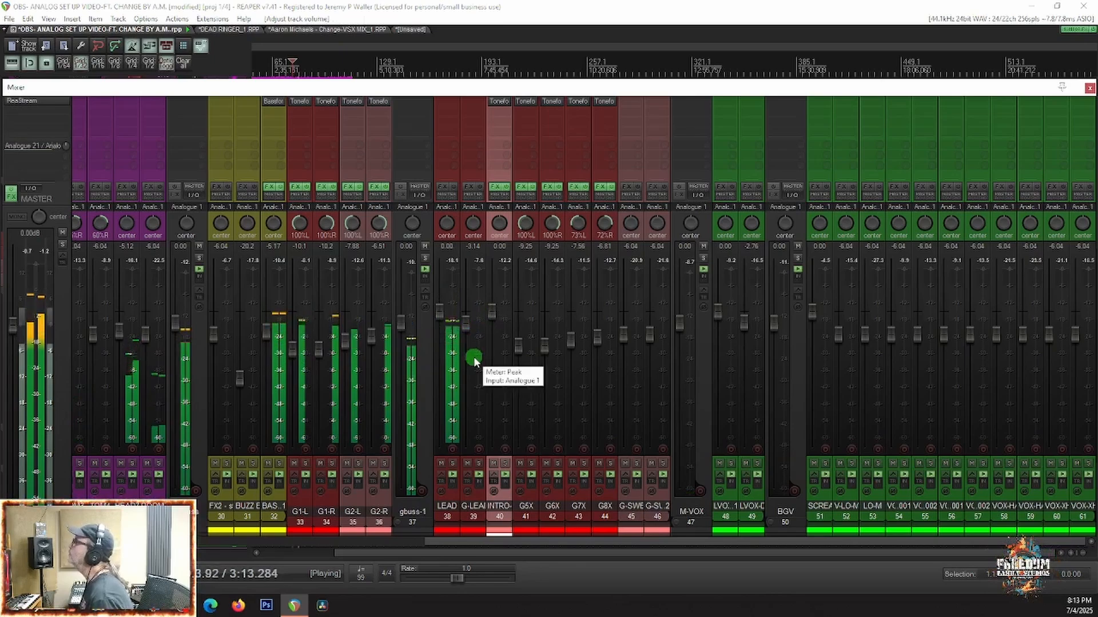
{"action": "double_click", "coordinate": [464, 327]}
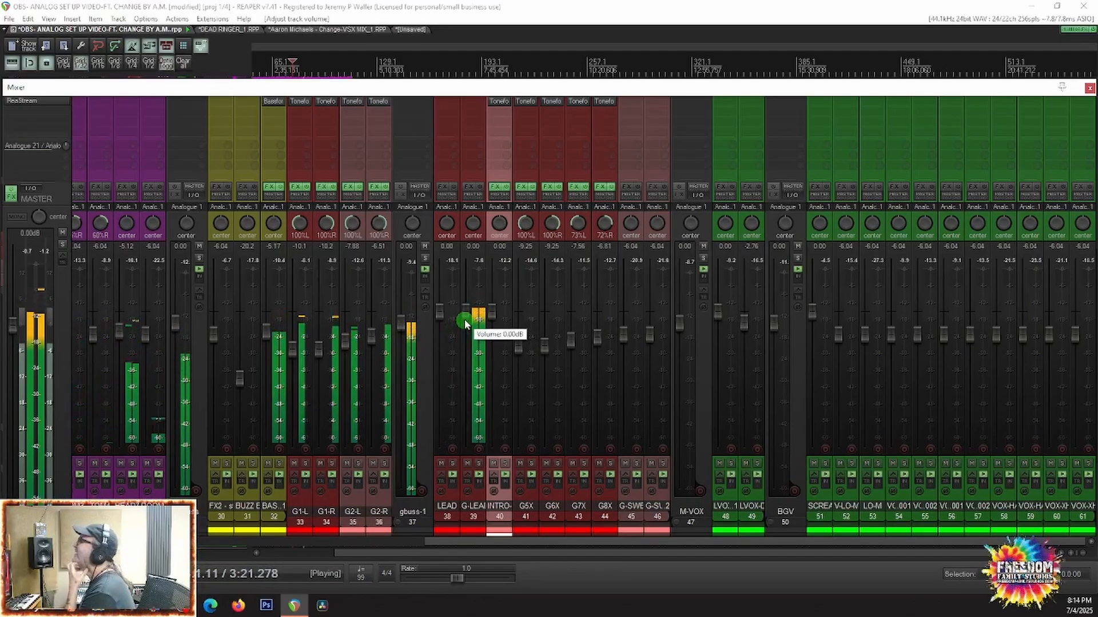
{"action": "left_click_drag", "start_coordinate": [465, 324], "coordinate": [465, 325]}
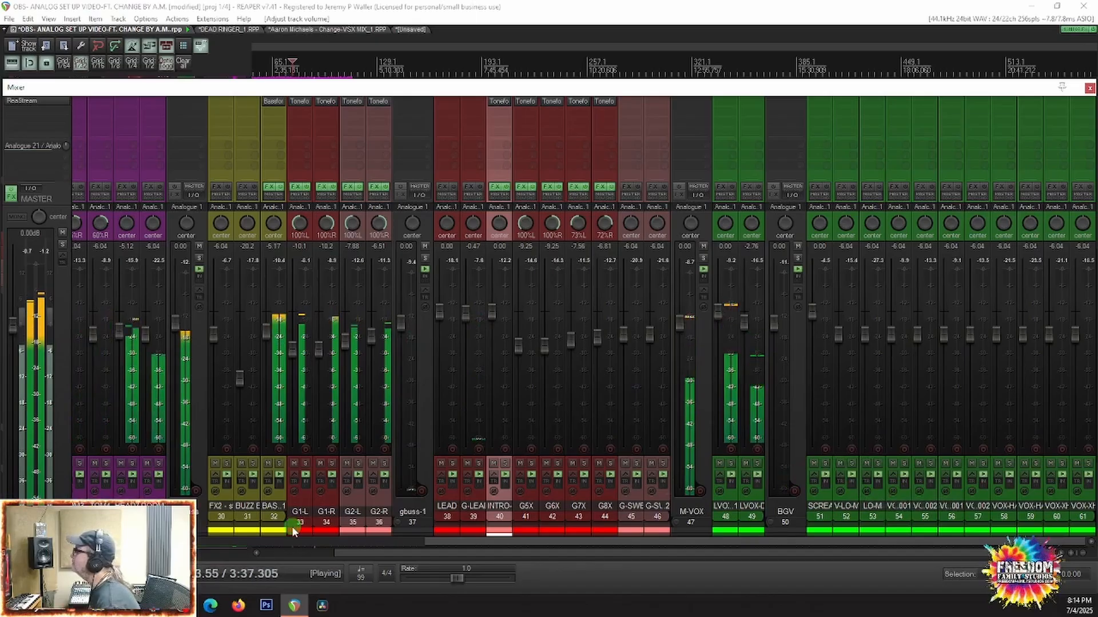
{"action": "key", "text": "space"}
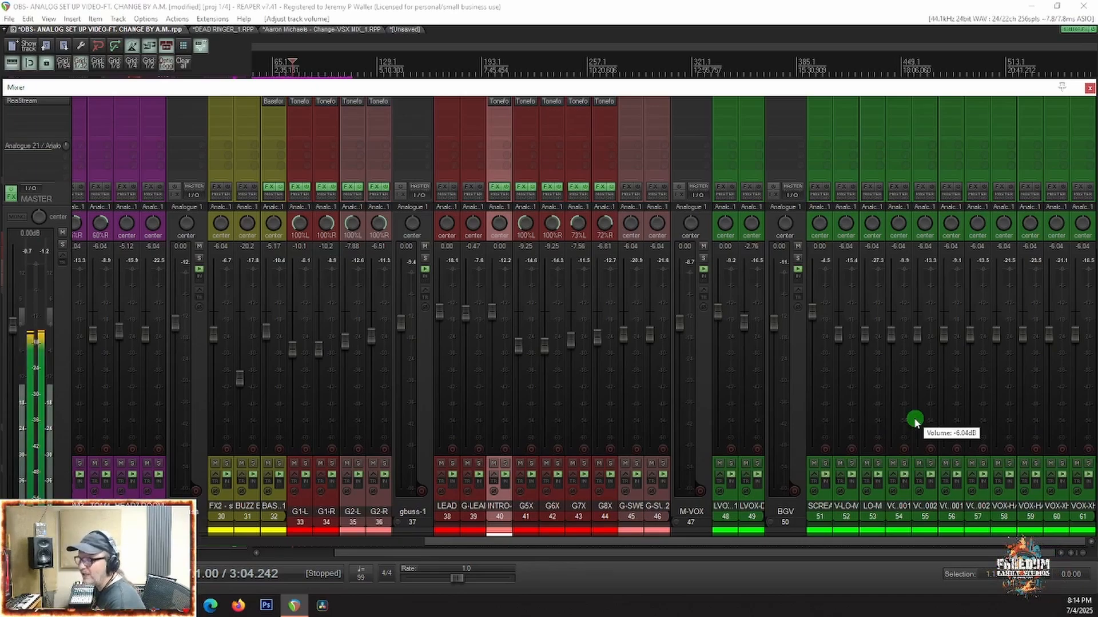
Step: Hide the mixer and place the edit cursor at about 3:43 among the background vocal items in the arrangement
{"action": "key", "text": "ctrl+m"}
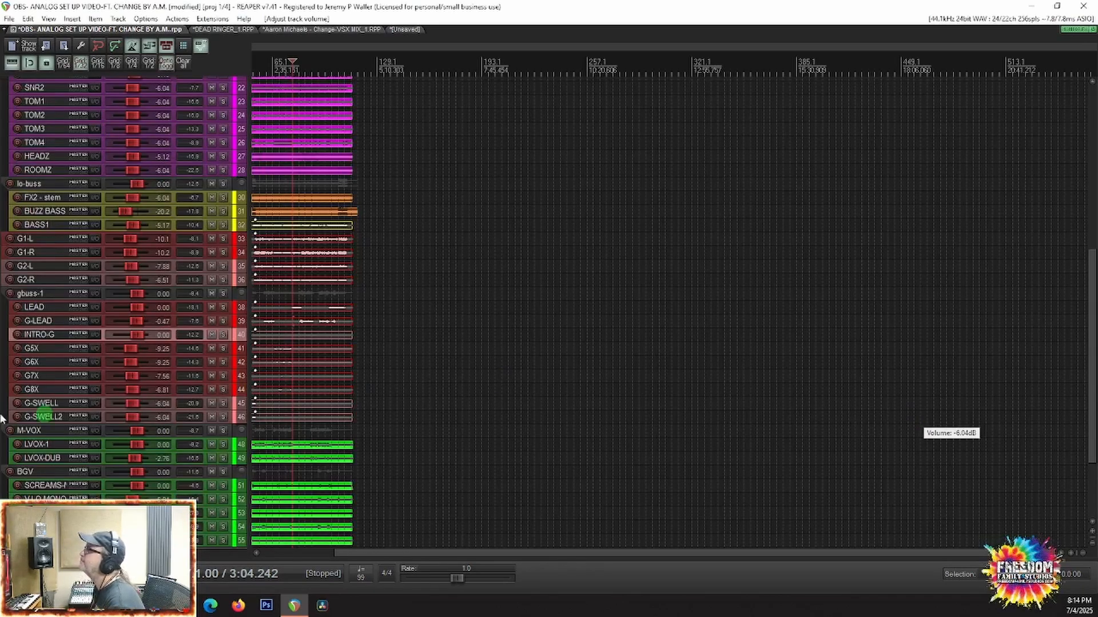
{"action": "scroll", "coordinate": [223, 395], "scroll_direction": "down", "scroll_amount": 3}
{"action": "scroll", "coordinate": [223, 393], "scroll_direction": "down", "scroll_amount": 3}
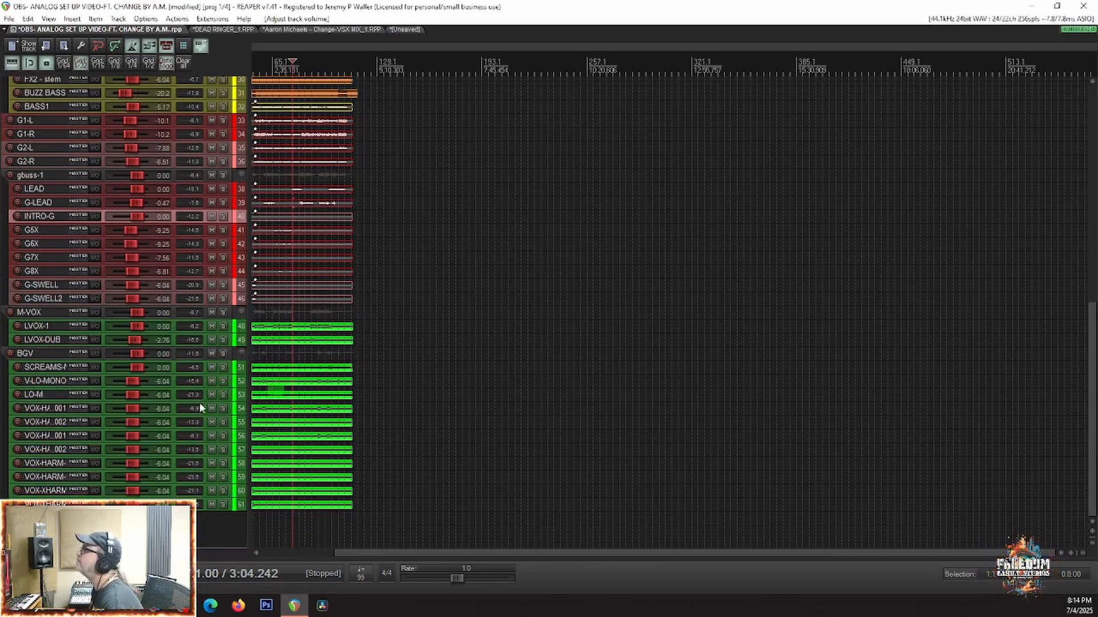
{"action": "scroll", "coordinate": [242, 408], "scroll_direction": "up", "scroll_amount": 5}
{"action": "scroll", "coordinate": [283, 423], "scroll_direction": "up", "scroll_amount": 3}
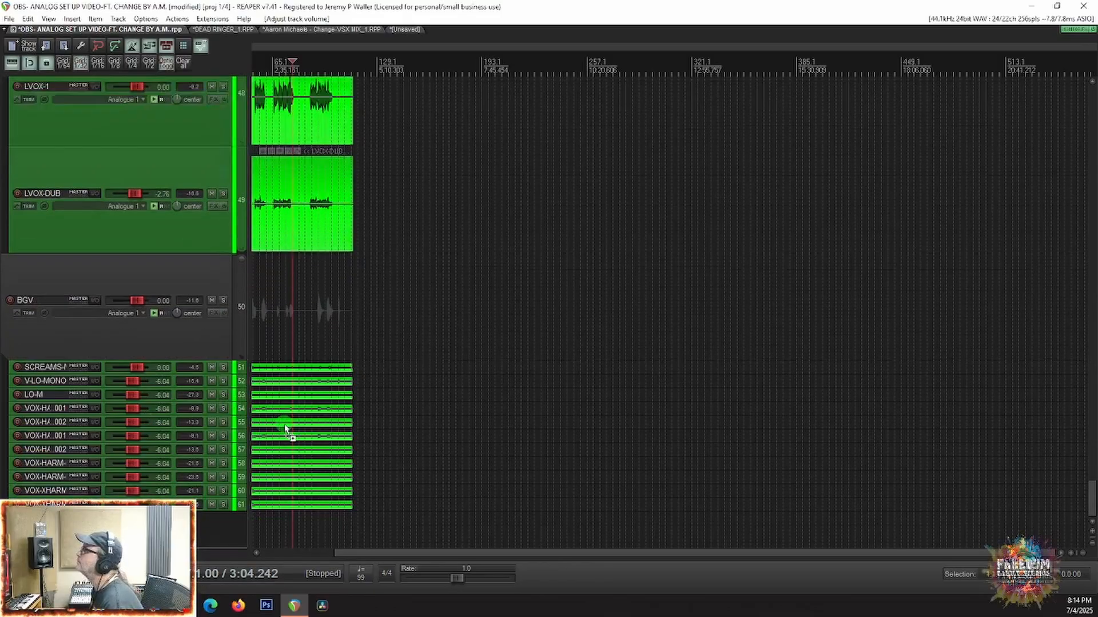
{"action": "scroll", "coordinate": [116, 448], "scroll_direction": "down", "scroll_amount": 4}
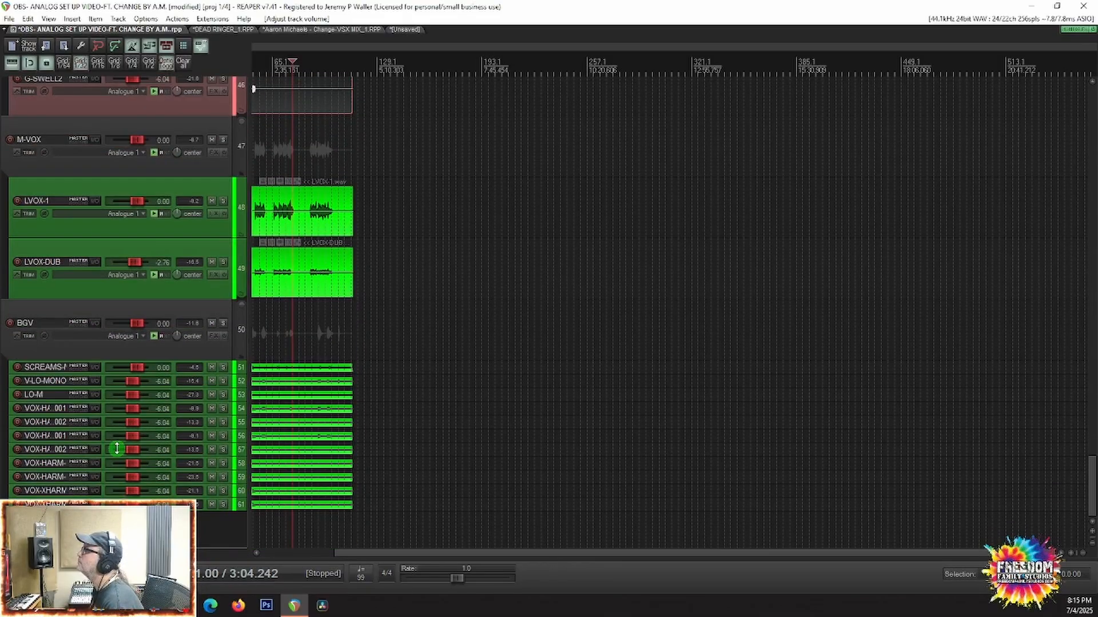
{"action": "scroll", "coordinate": [115, 446], "scroll_direction": "up", "scroll_amount": 2}
{"action": "scroll", "coordinate": [439, 452], "scroll_direction": "up", "scroll_amount": 5}
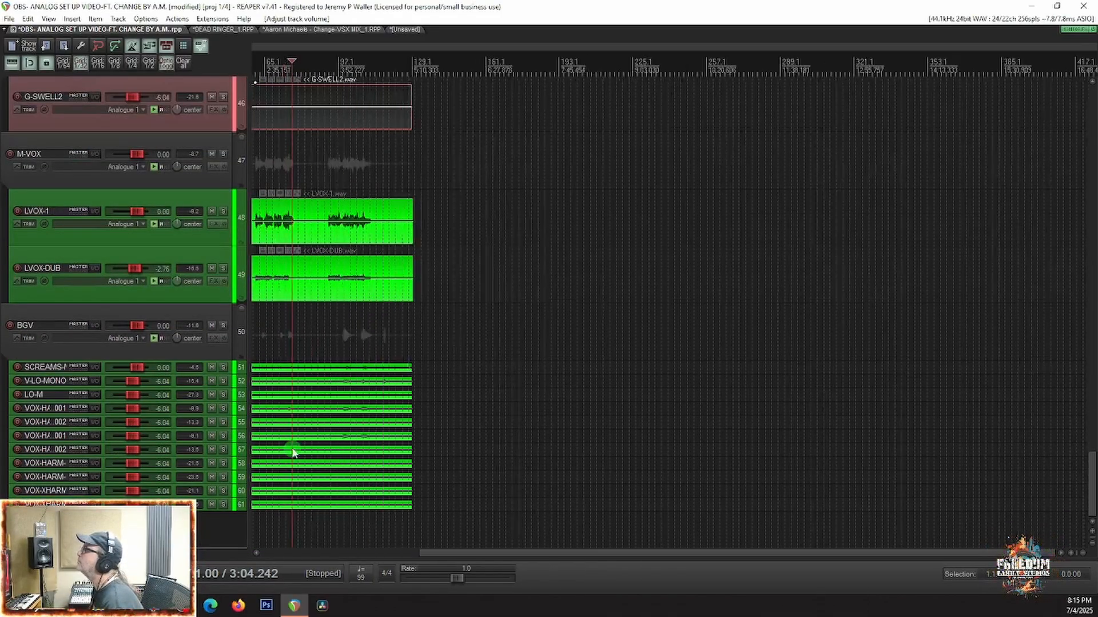
{"action": "left_click", "coordinate": [442, 451]}
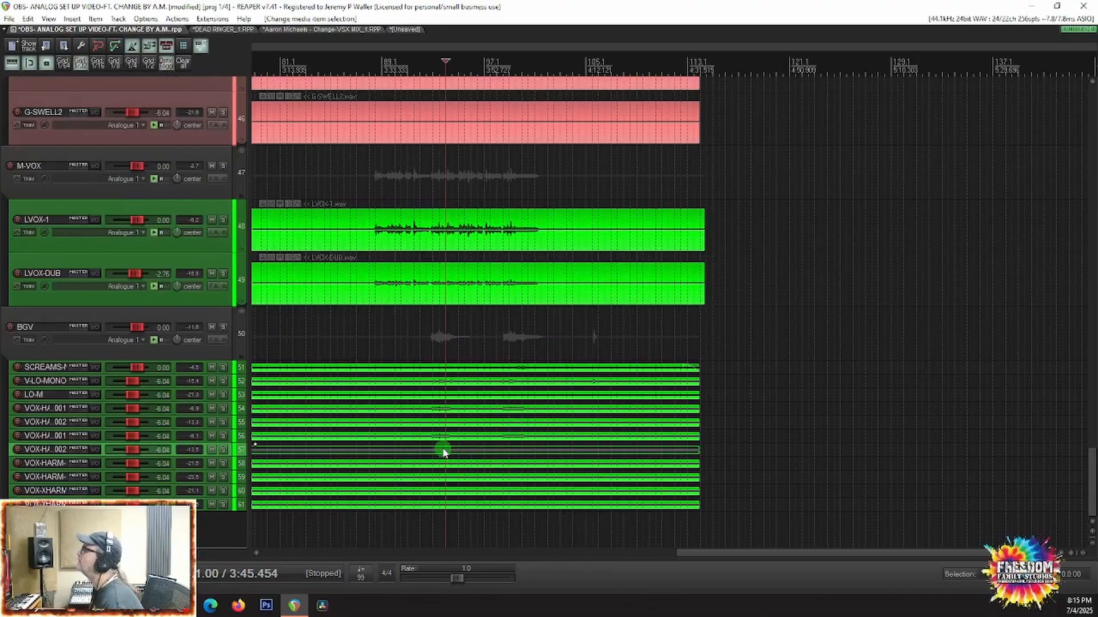
{"action": "left_click", "coordinate": [437, 429]}
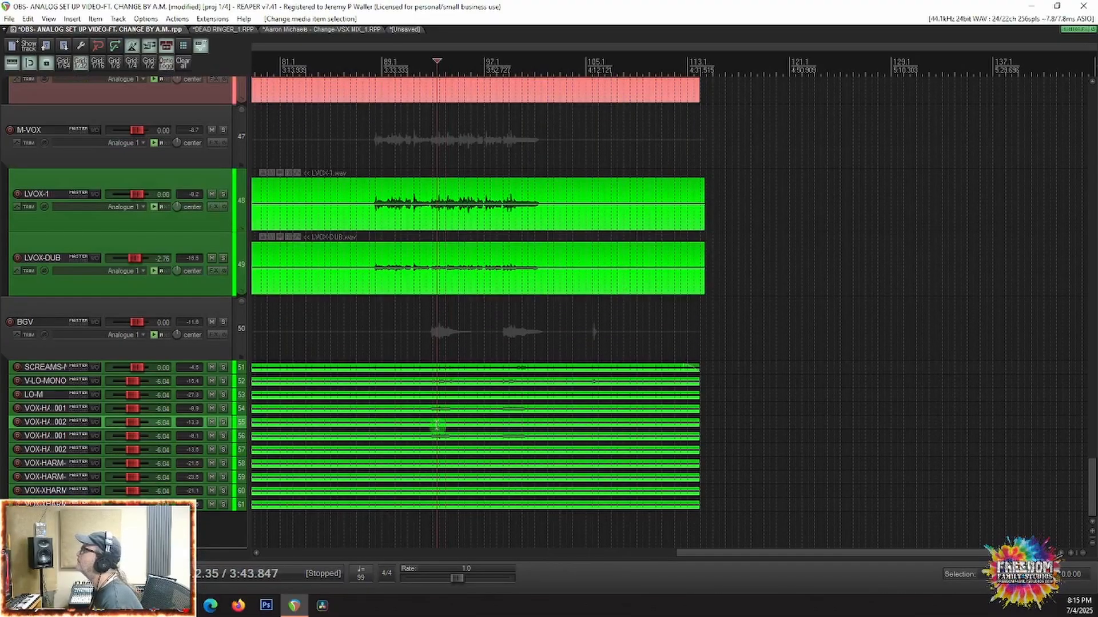
{"action": "scroll", "coordinate": [438, 430], "scroll_direction": "up", "scroll_amount": 2}
{"action": "scroll", "coordinate": [439, 429], "scroll_direction": "down", "scroll_amount": 3}
{"action": "scroll", "coordinate": [388, 416], "scroll_direction": "up", "scroll_amount": 5}
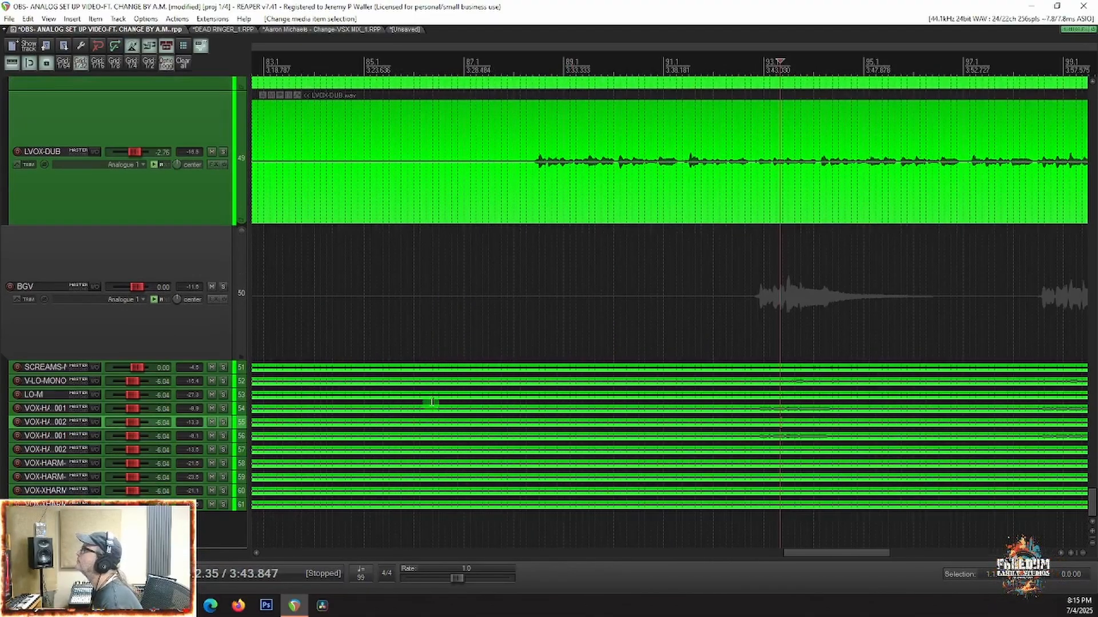
Step: Cycle the BGV folder's collapse state until its child tracks are at full height, and bring the harmony tracks into view
{"action": "left_click", "coordinate": [243, 231]}
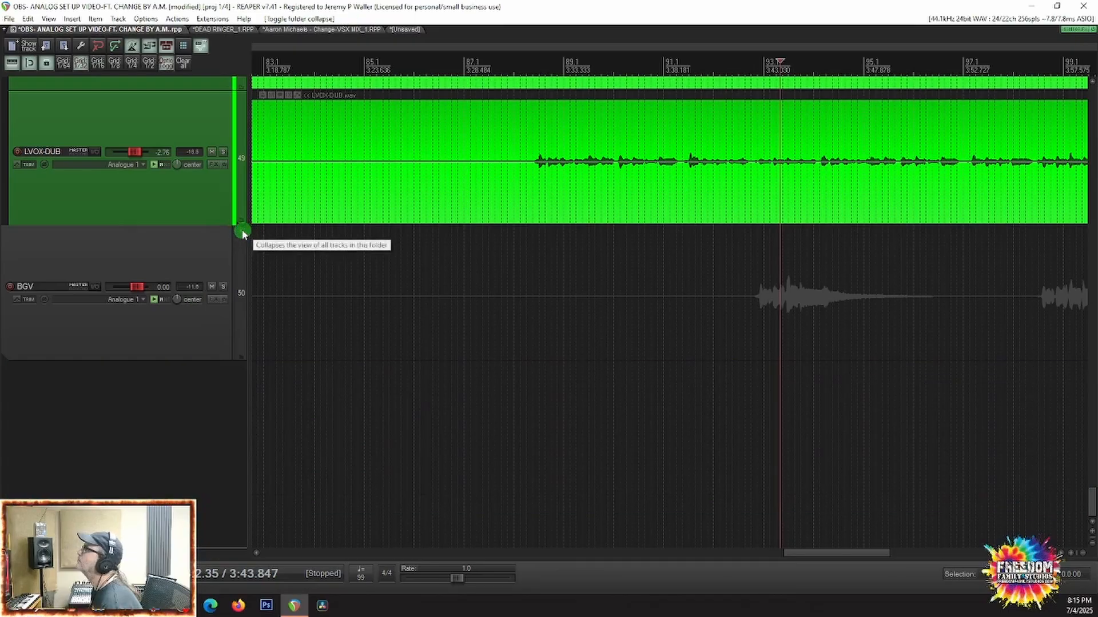
{"action": "left_click", "coordinate": [240, 231]}
{"action": "scroll", "coordinate": [736, 506], "scroll_direction": "down", "scroll_amount": 3}
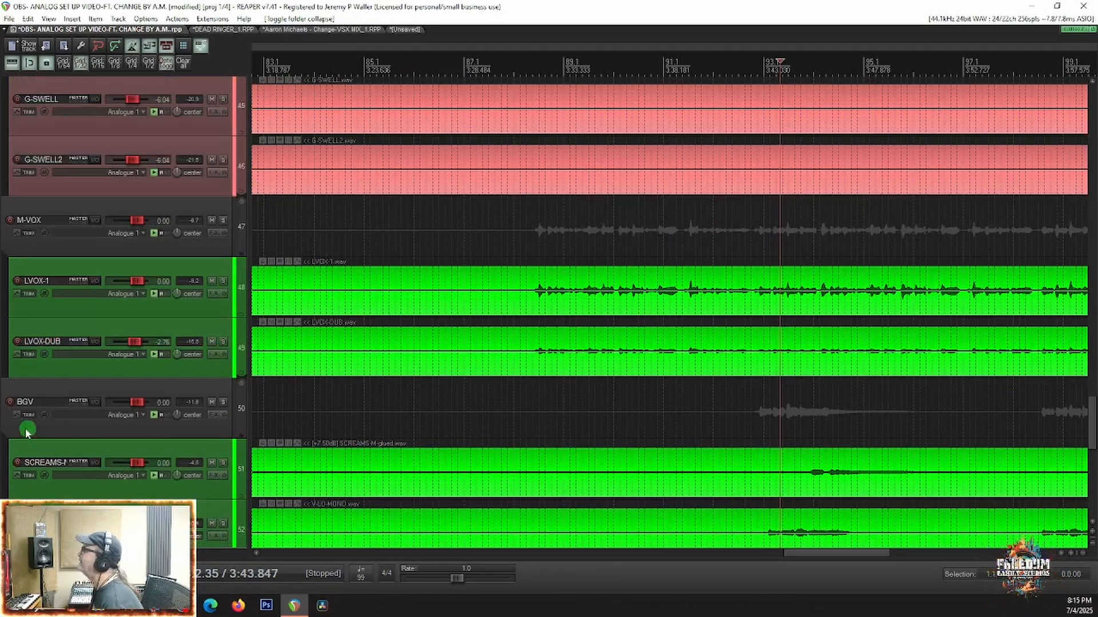
{"action": "scroll", "coordinate": [127, 429], "scroll_direction": "down", "scroll_amount": 2}
{"action": "scroll", "coordinate": [804, 453], "scroll_direction": "down", "scroll_amount": 2}
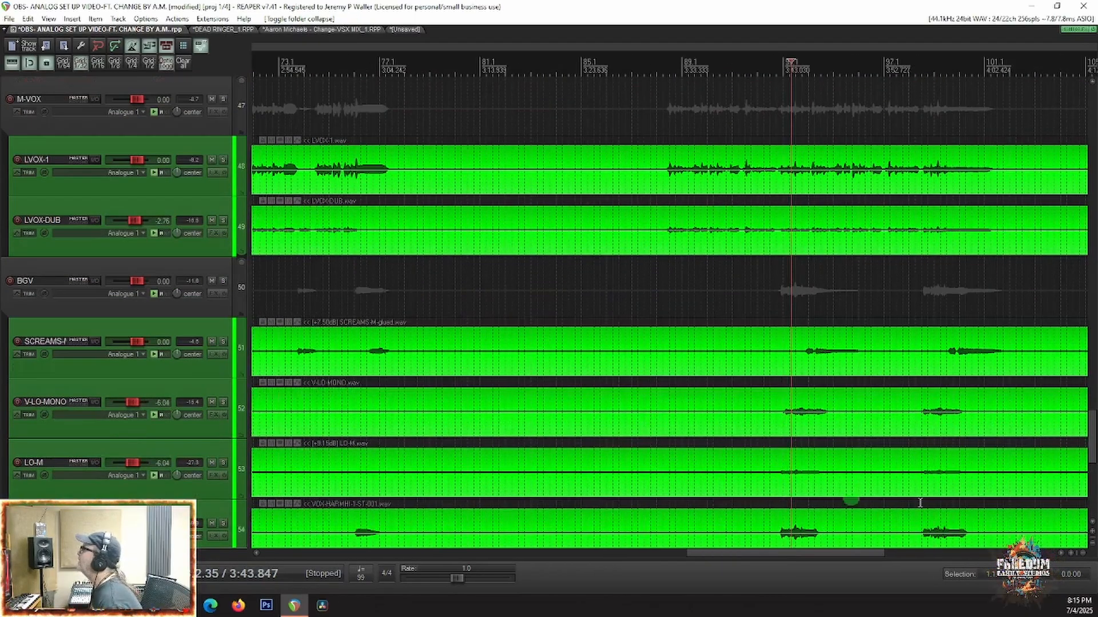
{"action": "scroll", "coordinate": [43, 457], "scroll_direction": "down", "scroll_amount": 4}
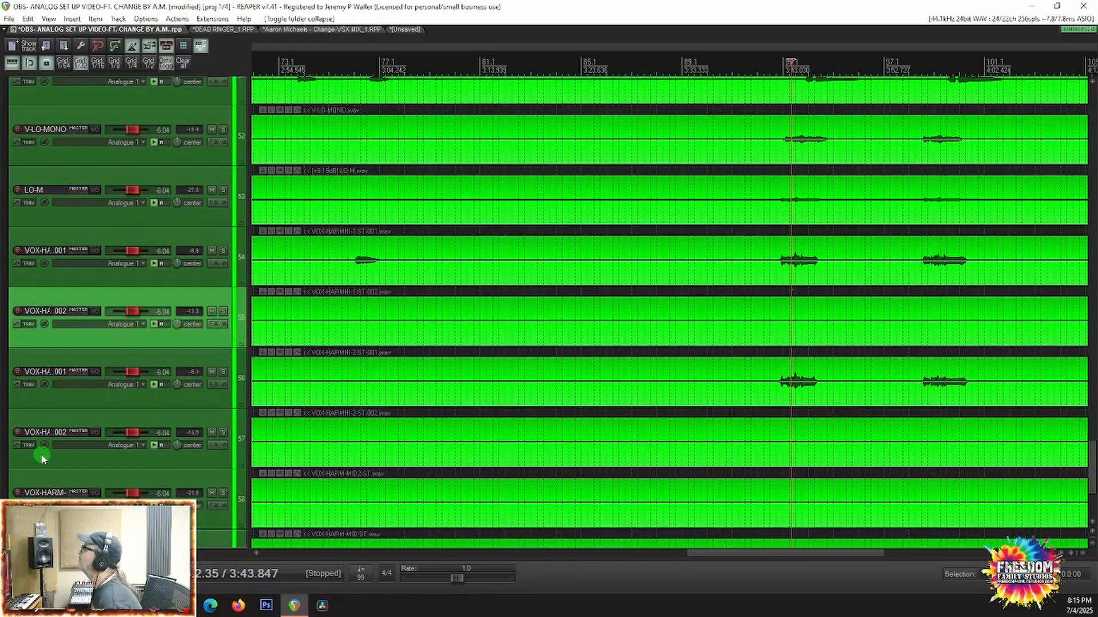
Step: Move the VOX-HARMHI-2-ST-001 track directly below VOX-HARMHI-1-ST-001, and pan VOX-HARMHI-1-ST-001 100% left and VOX-HARMHI-2-ST-001 100% right
{"action": "left_click_drag", "start_coordinate": [71, 394], "coordinate": [69, 289]}
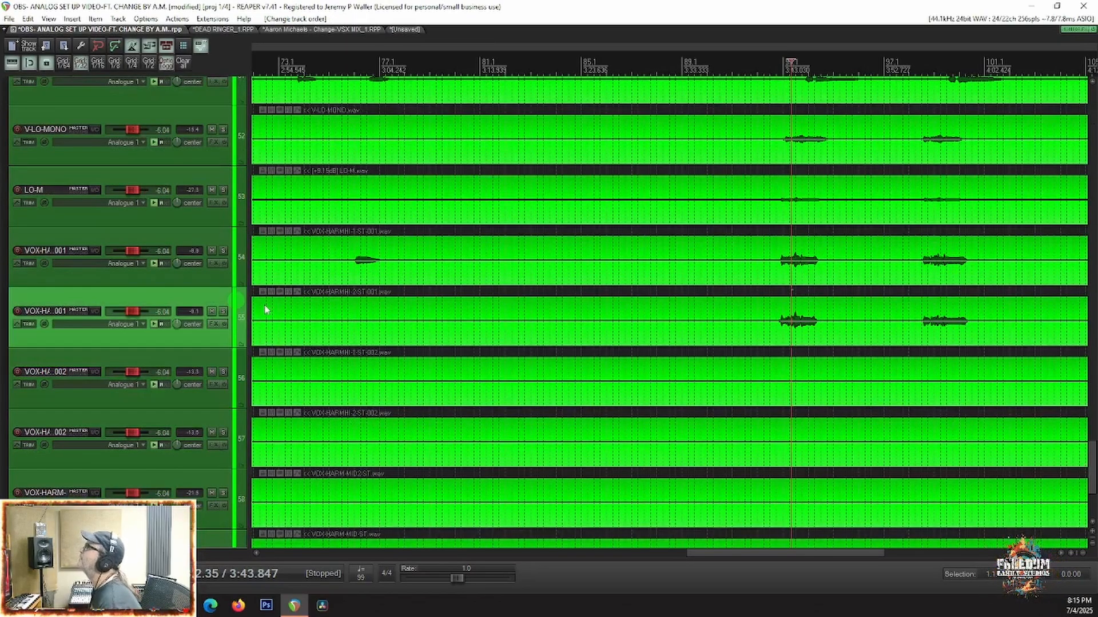
{"action": "left_click", "coordinate": [150, 244]}
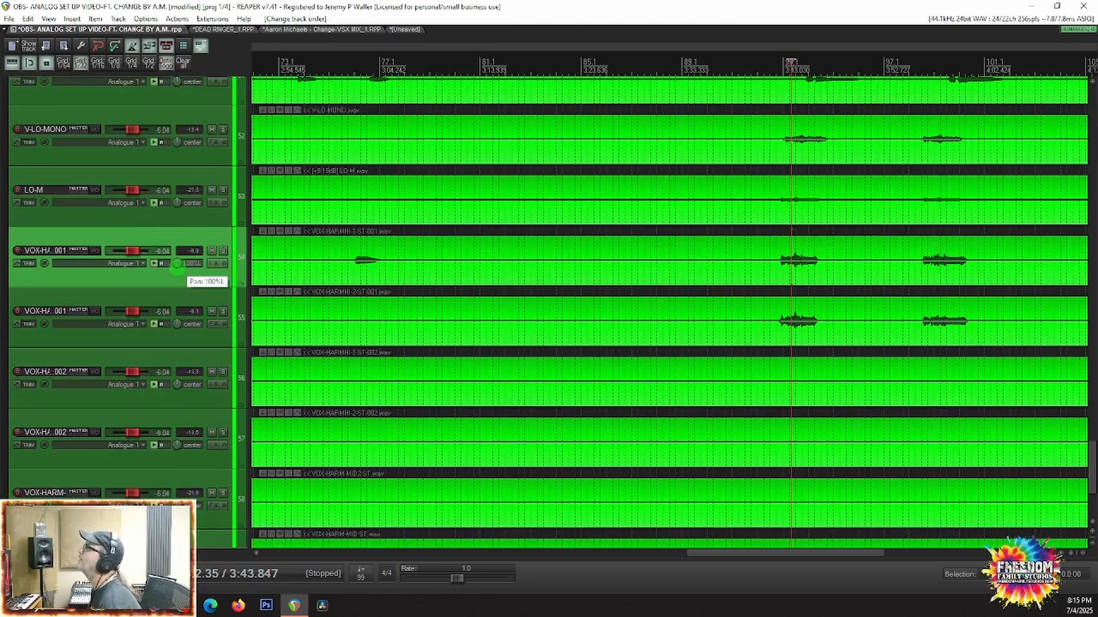
{"action": "left_click_drag", "start_coordinate": [177, 267], "coordinate": [177, 268]}
{"action": "left_click_drag", "start_coordinate": [175, 326], "coordinate": [174, 331]}
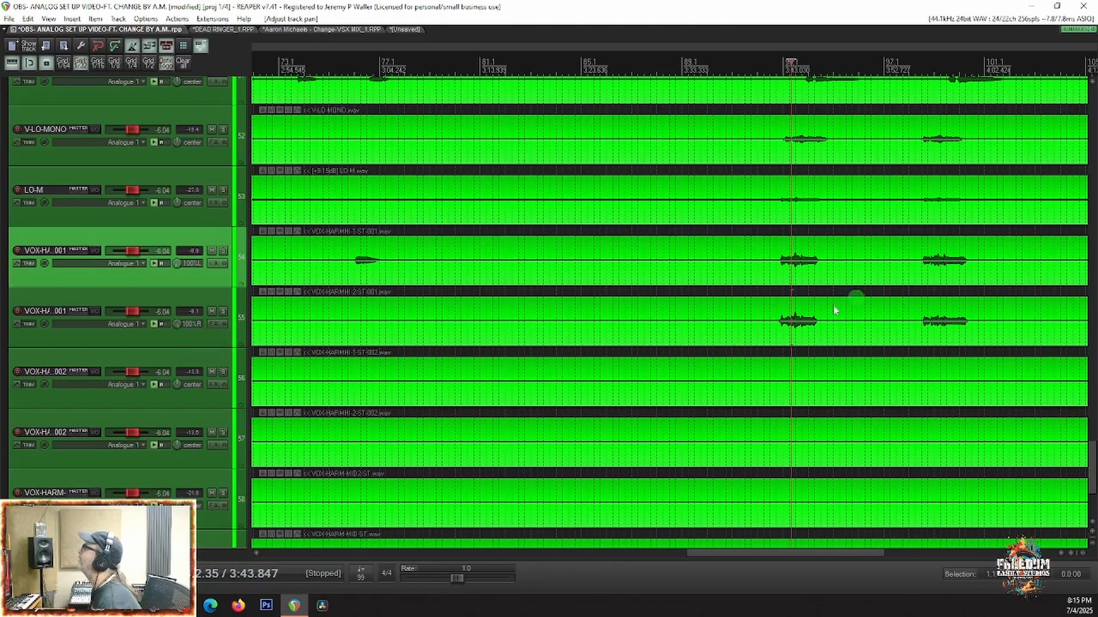
Step: Solo the VOX-HARMHI-1-ST-001 and VOX-HARMHI-2-ST-001 tracks and audition them from about 3:42
{"action": "left_click", "coordinate": [777, 345]}
{"action": "key", "text": "space"}
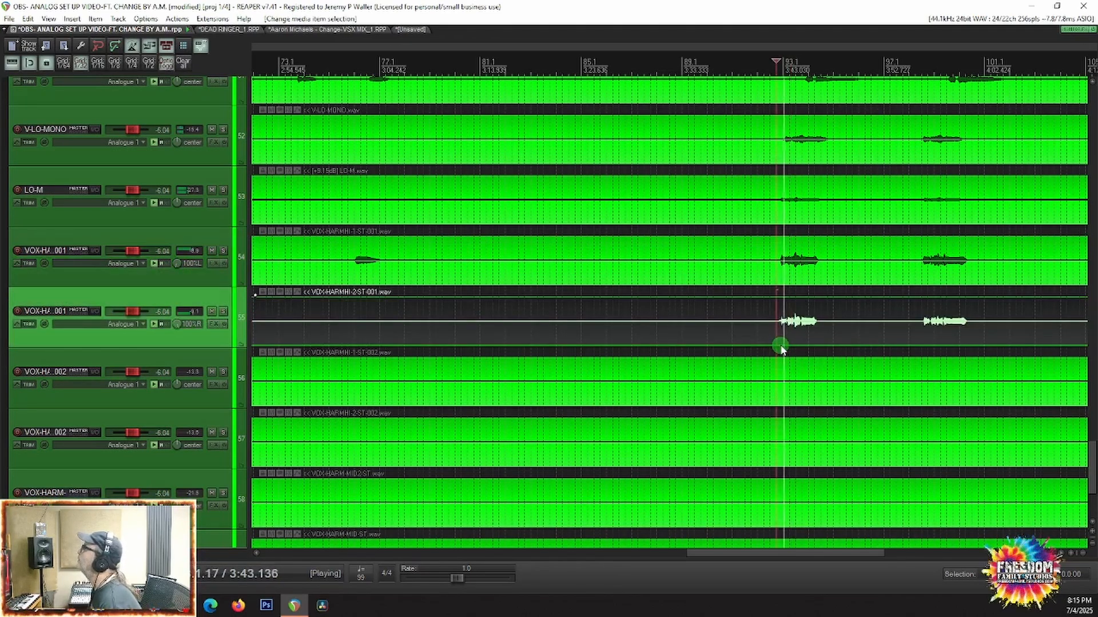
{"action": "key", "text": "space"}
{"action": "left_click", "coordinate": [223, 250]}
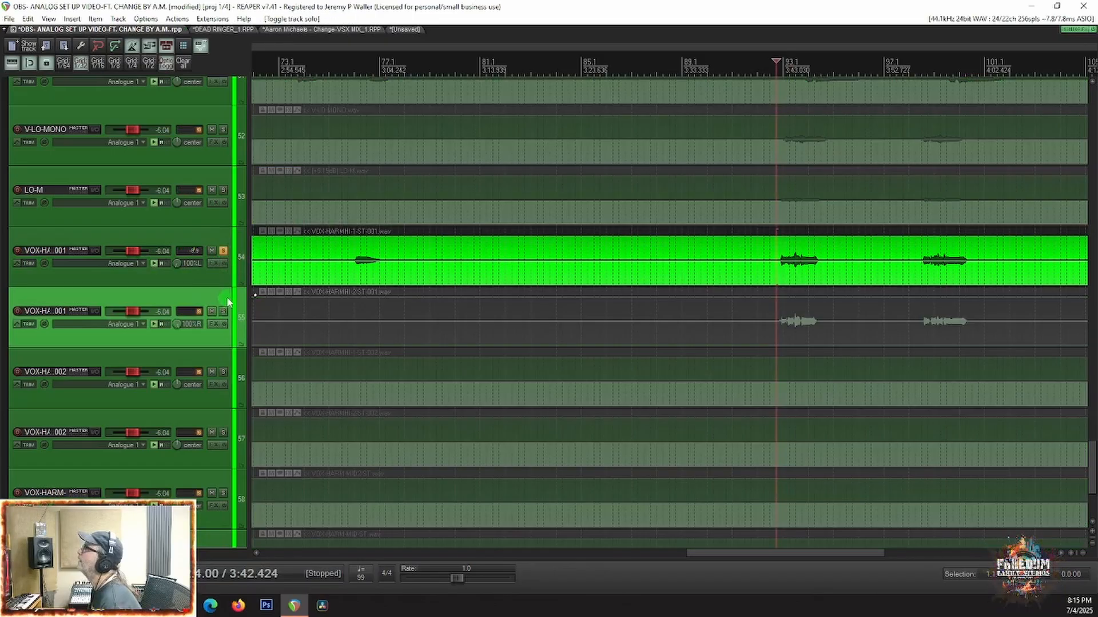
{"action": "left_click", "coordinate": [223, 312]}
{"action": "key", "text": "space"}
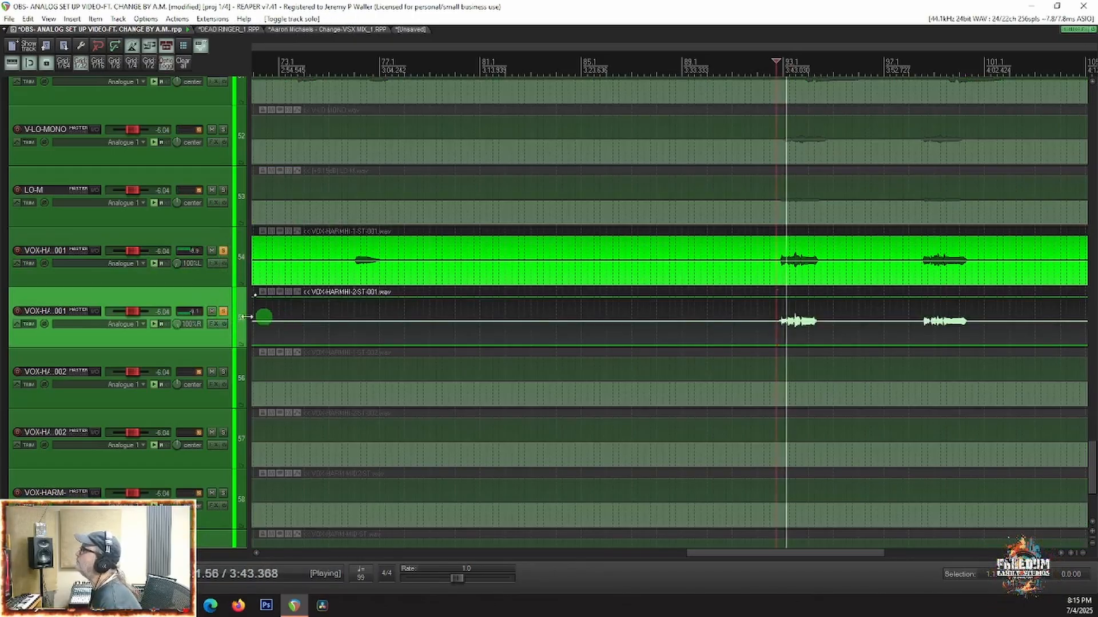
{"action": "scroll", "coordinate": [155, 320], "scroll_direction": "down", "scroll_amount": 5}
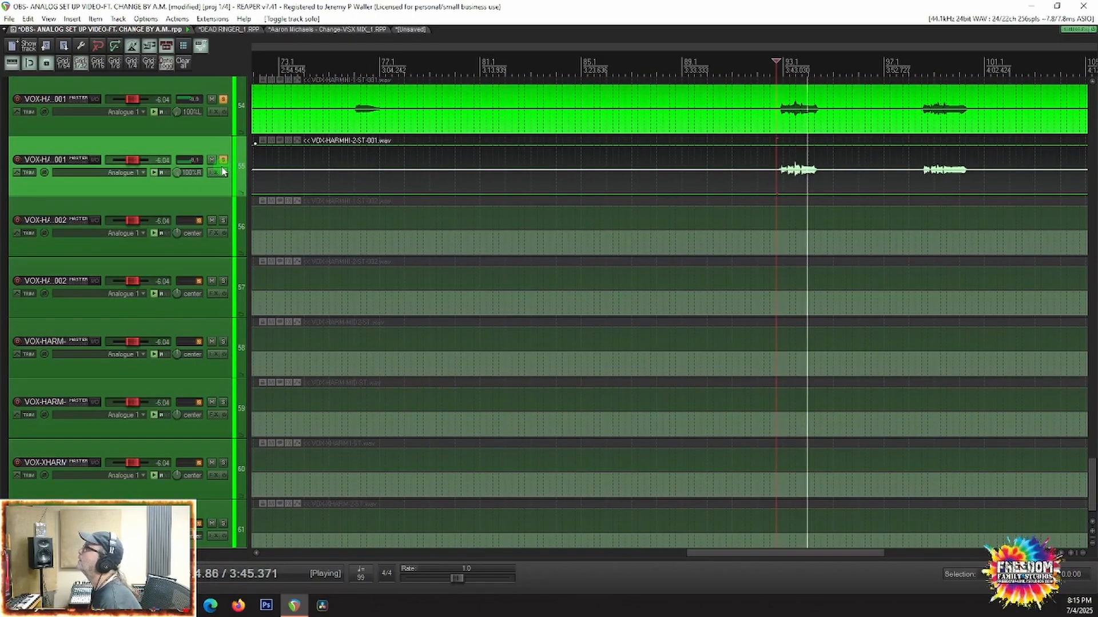
{"action": "key", "text": "space"}
Step: Clear all solos, solo VOX-XHARM1-ST and VOX-XHARM-2-ST, and play them from about 1:59
{"action": "right_click", "coordinate": [223, 162]}
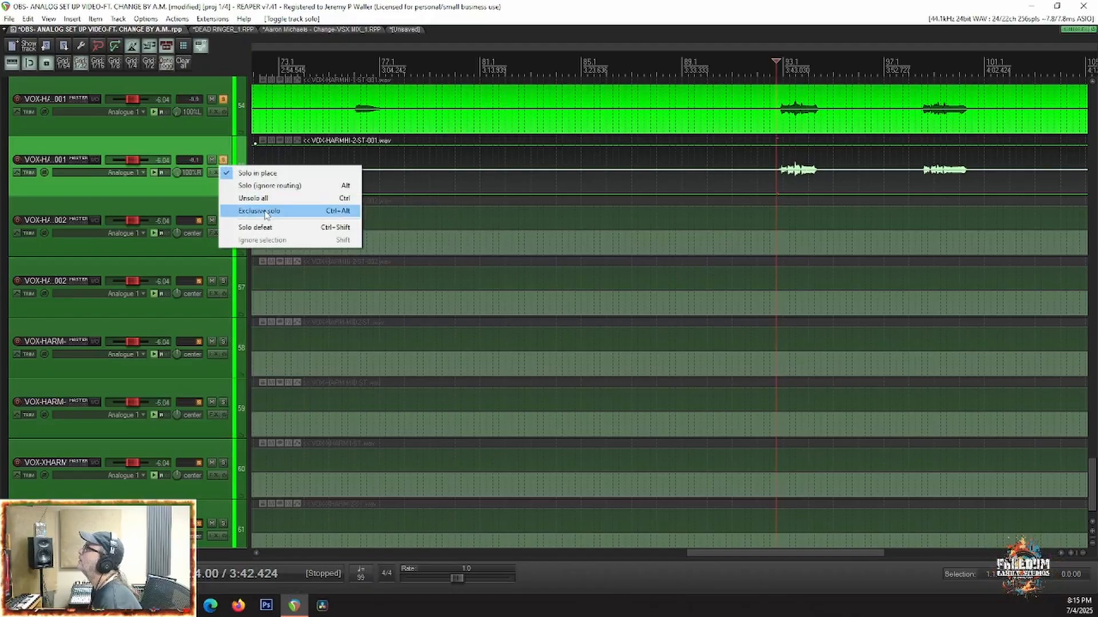
{"action": "left_click", "coordinate": [258, 198]}
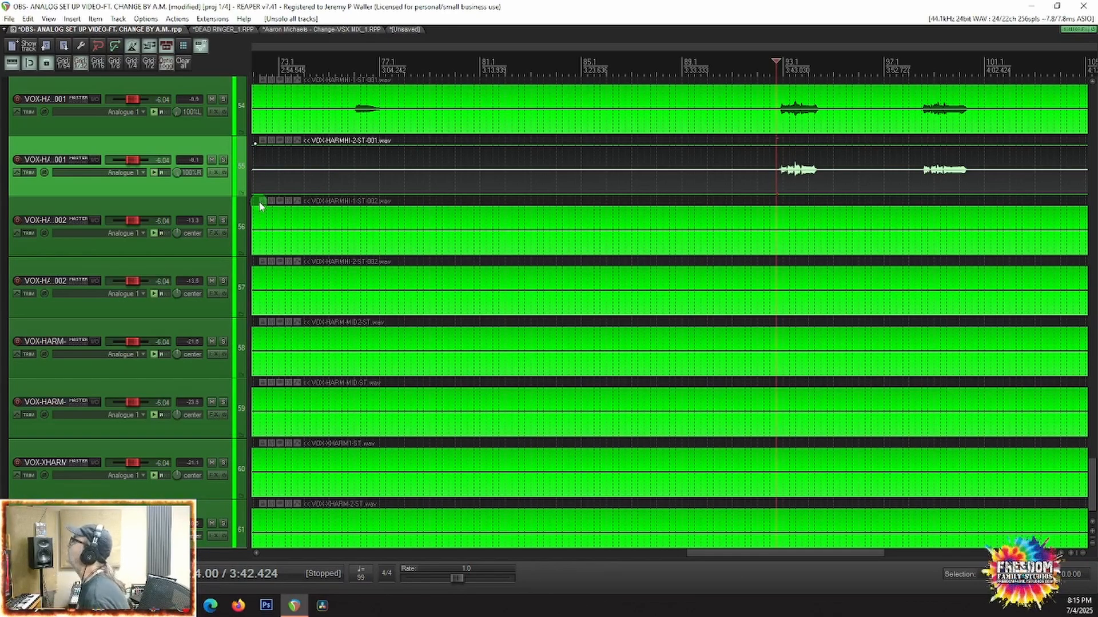
{"action": "scroll", "coordinate": [827, 308], "scroll_direction": "down", "scroll_amount": 3}
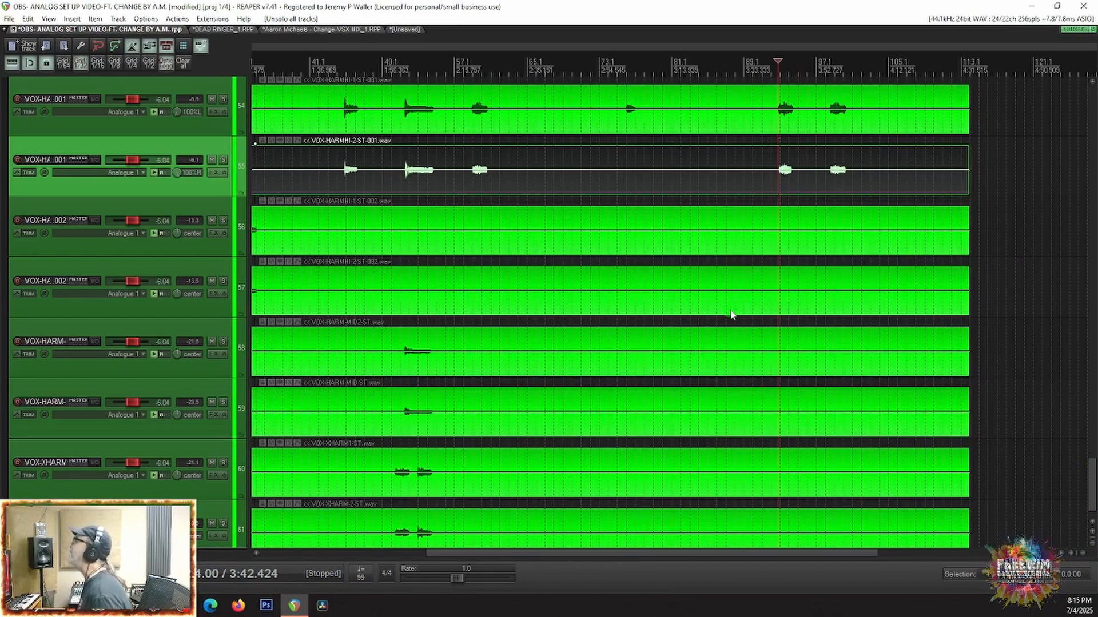
{"action": "scroll", "coordinate": [730, 317], "scroll_direction": "down", "scroll_amount": 2}
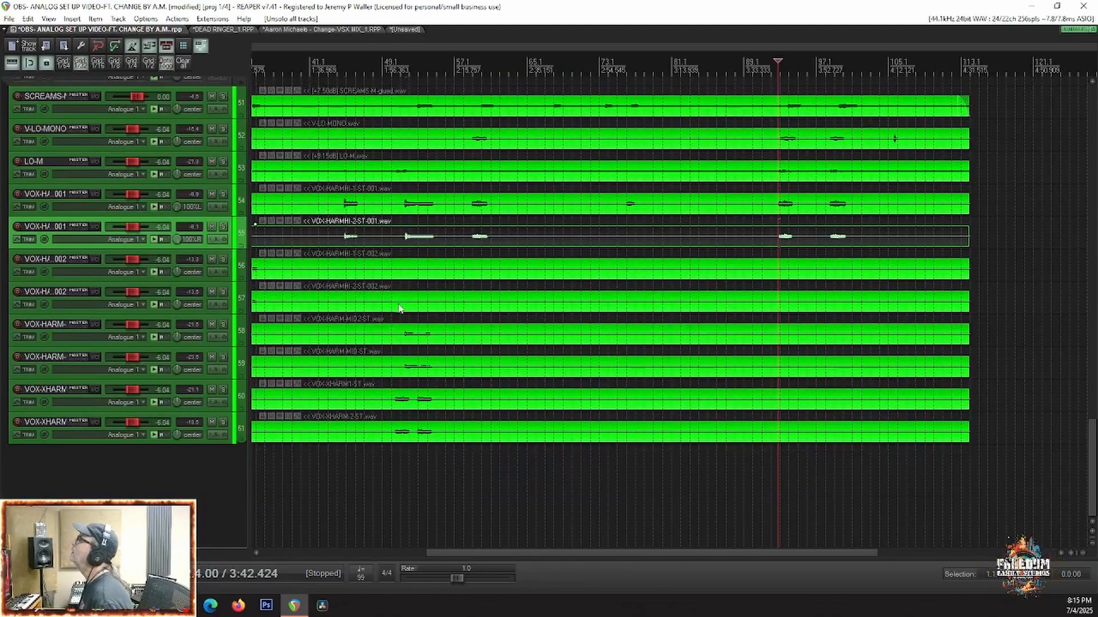
{"action": "left_click", "coordinate": [400, 308]}
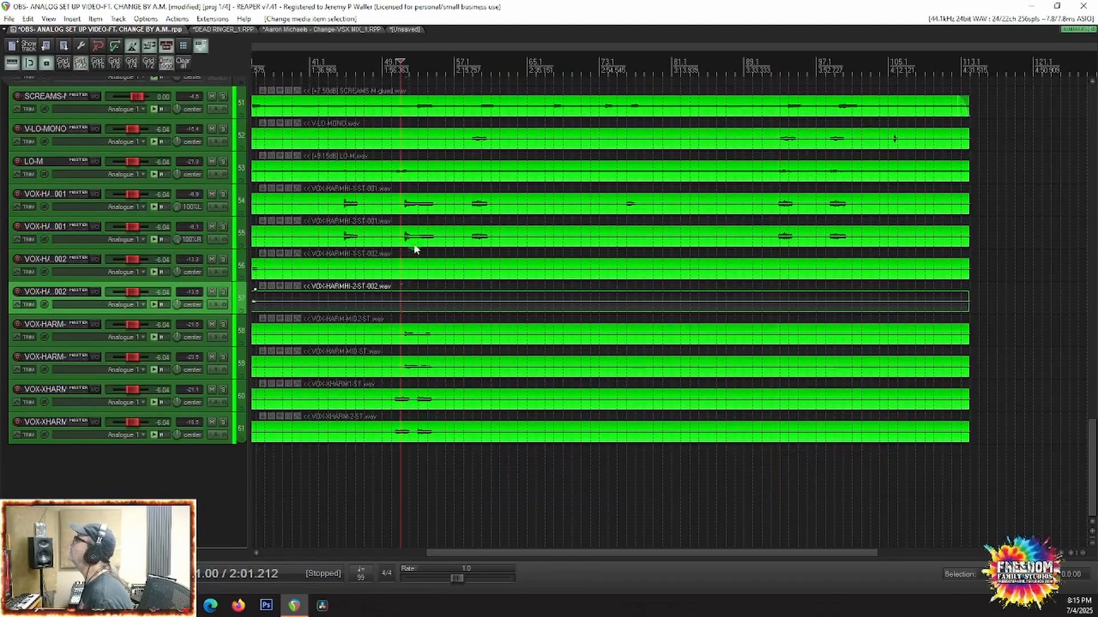
{"action": "left_click", "coordinate": [225, 390]}
{"action": "left_click", "coordinate": [223, 422]}
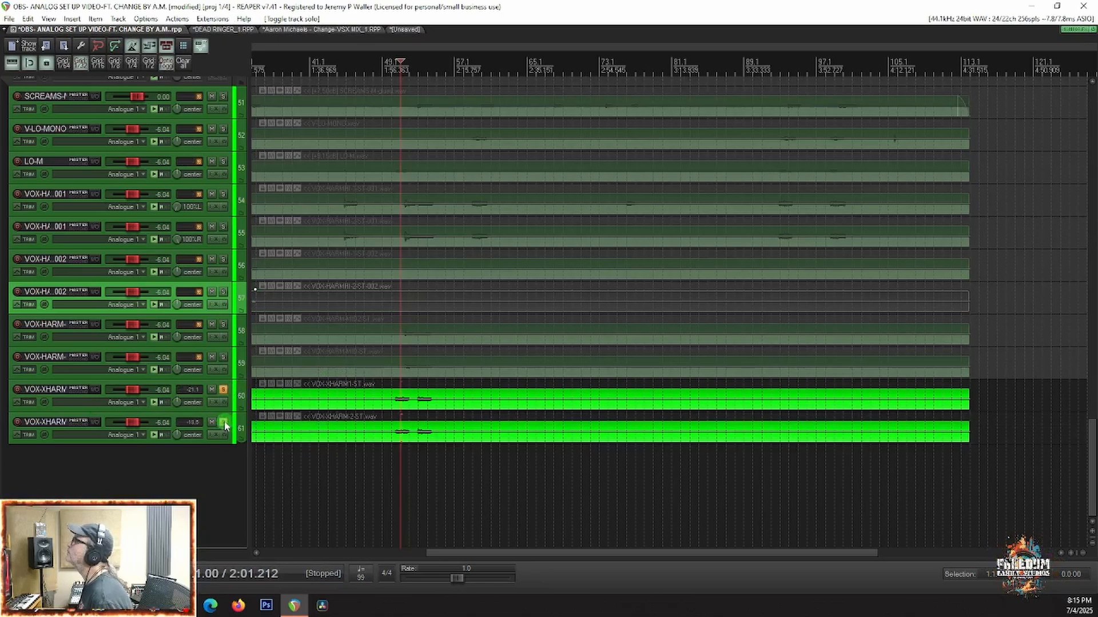
{"action": "left_click", "coordinate": [393, 403]}
{"action": "key", "text": "space"}
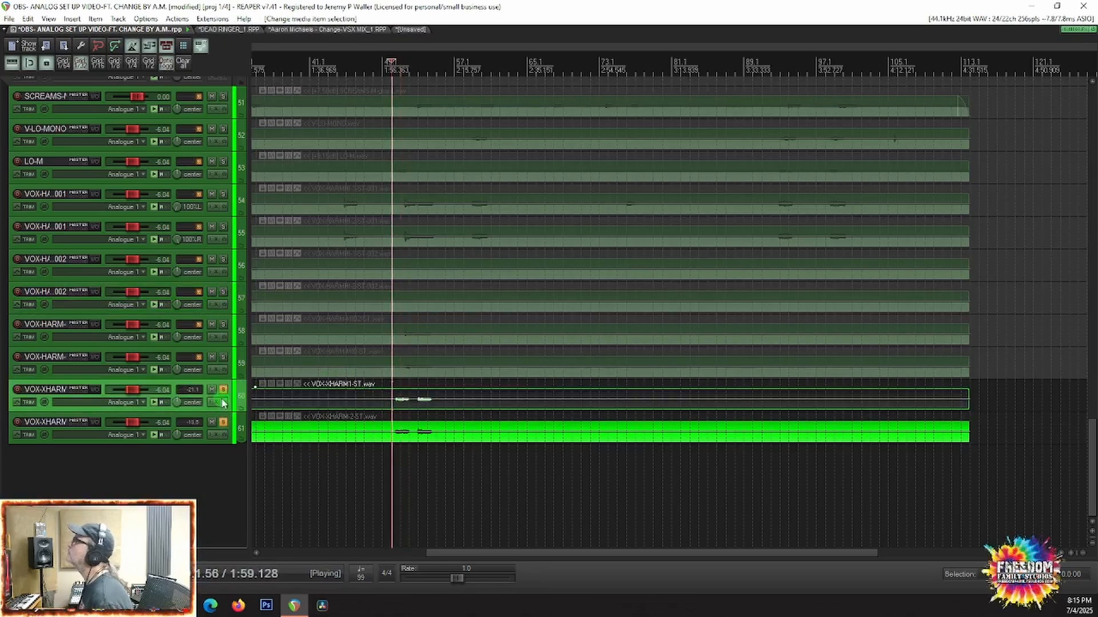
Step: Add VOX-HARM-MID-ST and VOX-HARM-MID2-ST to the solo and listen to them with the VOX-XHARM pair
{"action": "left_click", "coordinate": [222, 357]}
{"action": "left_click", "coordinate": [223, 324]}
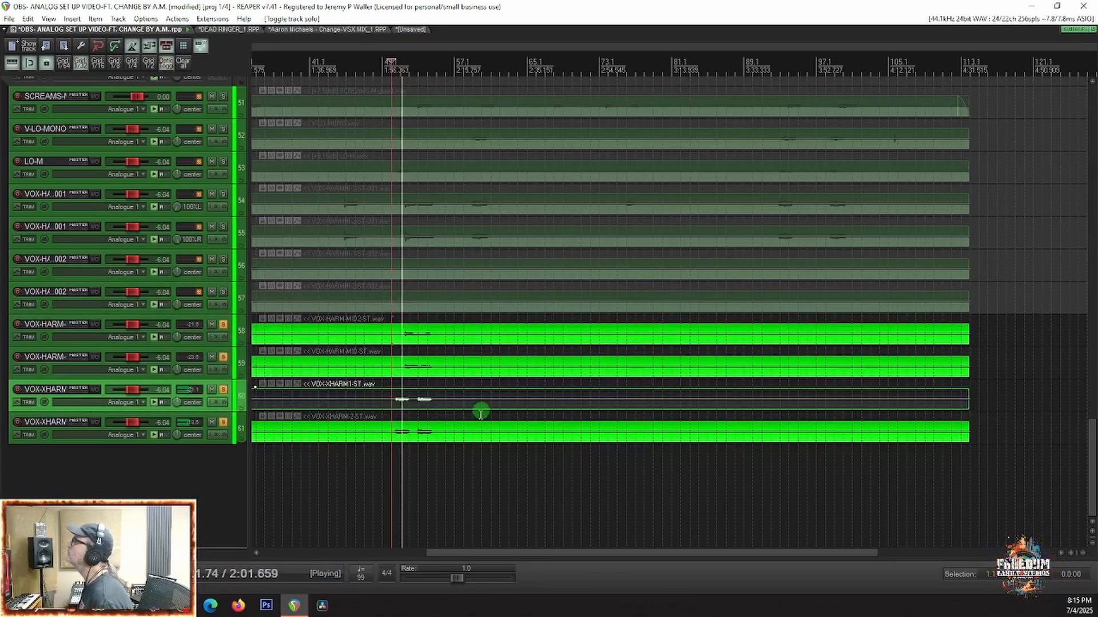
{"action": "scroll", "coordinate": [418, 439], "scroll_direction": "up", "scroll_amount": 5}
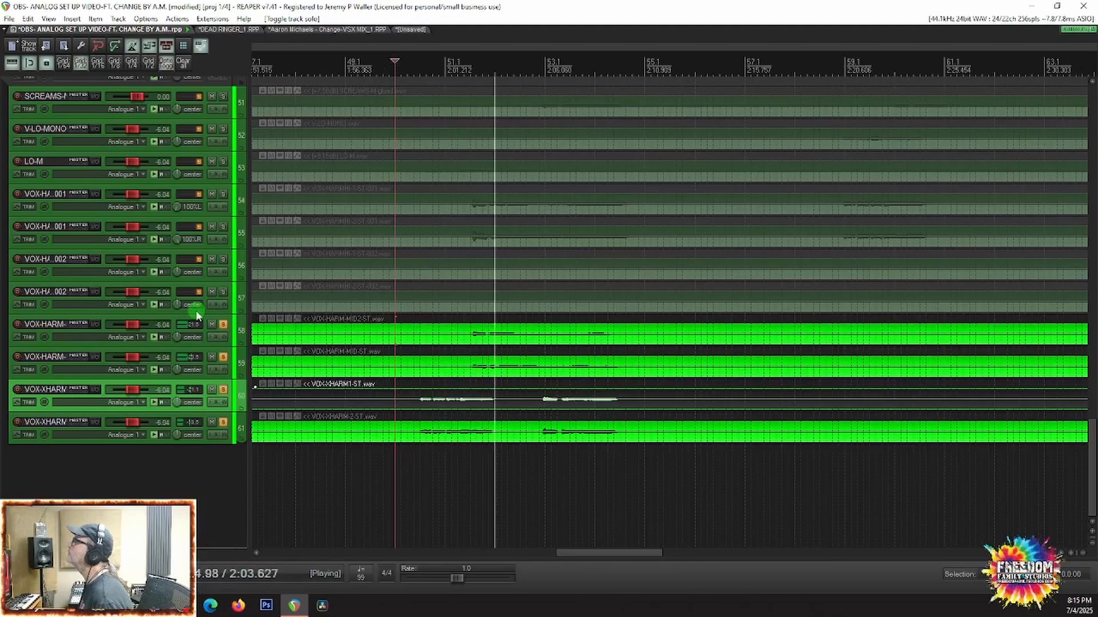
{"action": "key", "text": "space"}
Step: Pan VOX-HARM-MID2-ST and VOX-XHARM1-ST 100% left and VOX-HARM-MID-ST and VOX-XHARM-2-ST 100% right, and play back the result
{"action": "mouse_move", "coordinate": [176, 338]}
{"action": "left_mouse_down"}
{"action": "mouse_move", "coordinate": [176, 360]}
{"action": "mouse_move", "coordinate": [178, 349]}
{"action": "left_mouse_up"}
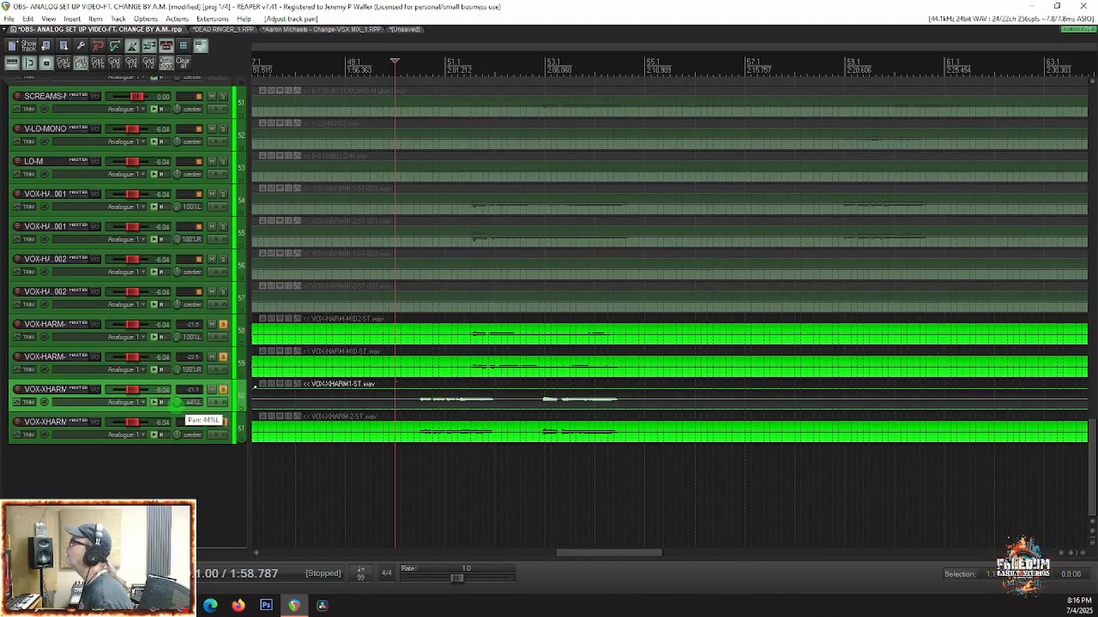
{"action": "left_click_drag", "start_coordinate": [181, 436], "coordinate": [181, 415]}
{"action": "key", "text": "space"}
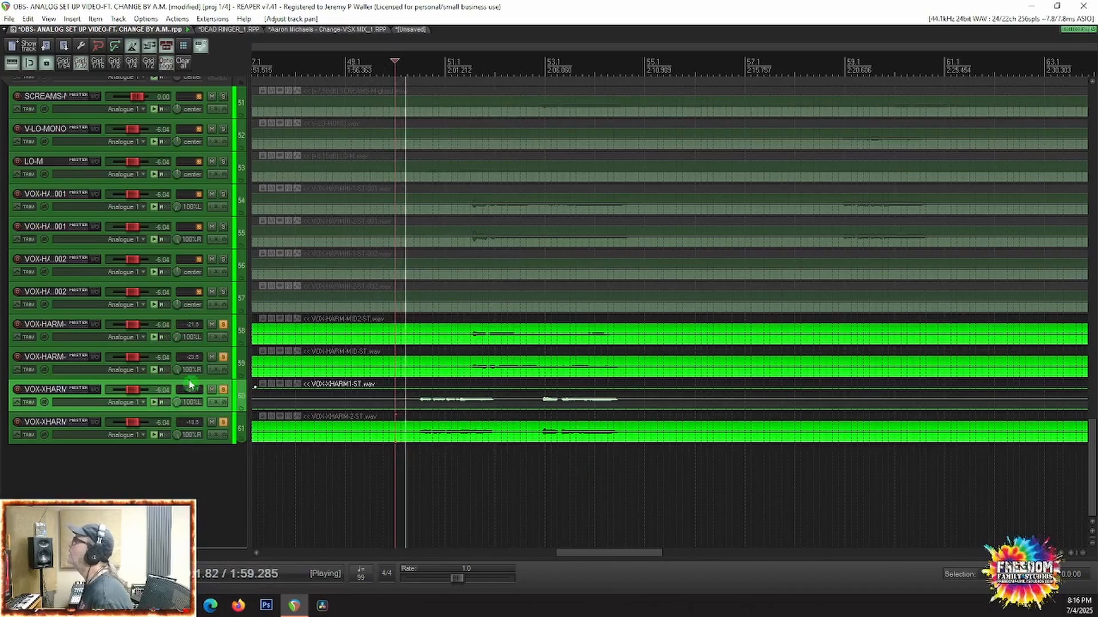
Step: Add both VOX-HARMHI ST-001 tracks and LO-M to the soloed harmonies and audition the blend
{"action": "left_click", "coordinate": [223, 227]}
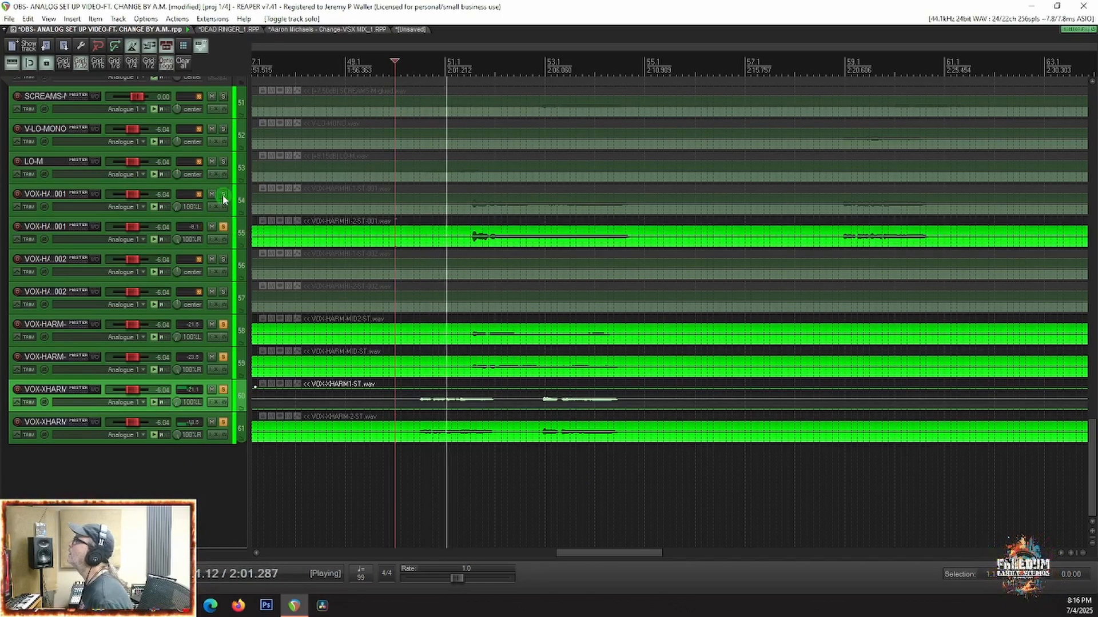
{"action": "left_click", "coordinate": [223, 195]}
{"action": "left_click", "coordinate": [223, 162]}
{"action": "scroll", "coordinate": [465, 282], "scroll_direction": "down", "scroll_amount": 3}
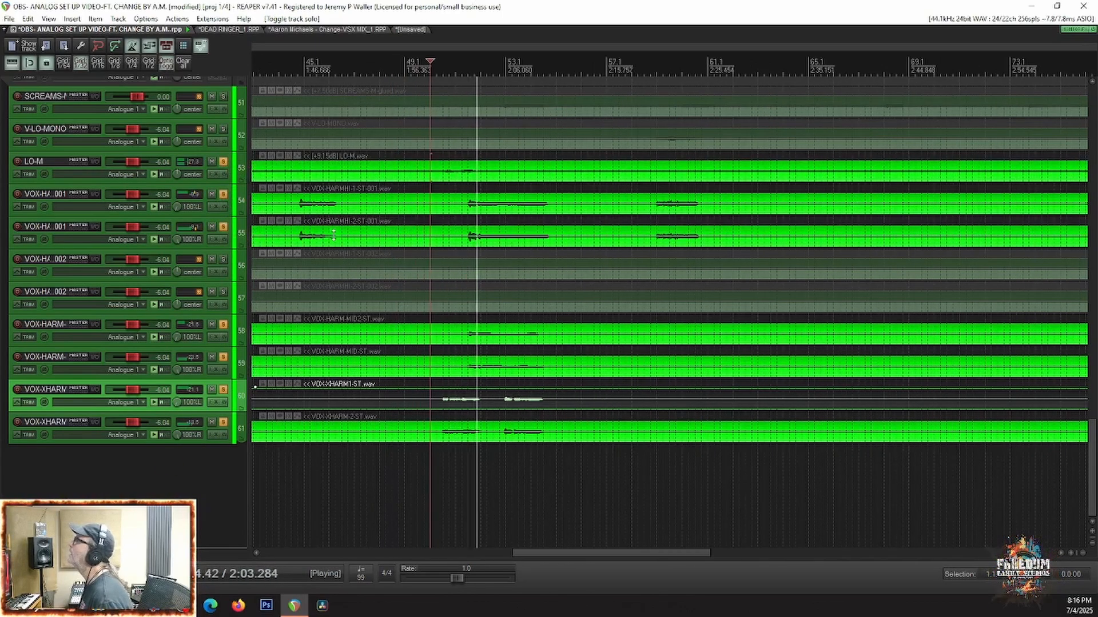
{"action": "scroll", "coordinate": [389, 247], "scroll_direction": "down", "scroll_amount": 3}
{"action": "key", "text": "space"}
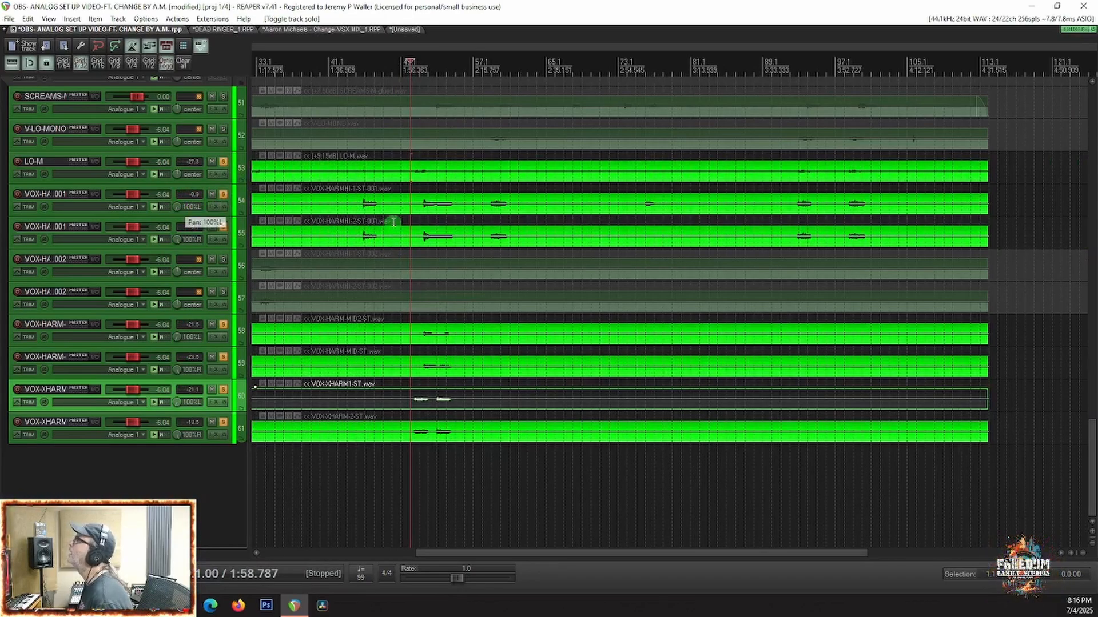
Step: Place the edit cursor at about 0:58, add both VOX-HARMHI ST-002 tracks to the solo, and audition the stack
{"action": "key", "text": "space"}
{"action": "scroll", "coordinate": [393, 221], "scroll_direction": "down", "scroll_amount": 3}
{"action": "scroll", "coordinate": [393, 222], "scroll_direction": "down", "scroll_amount": 2}
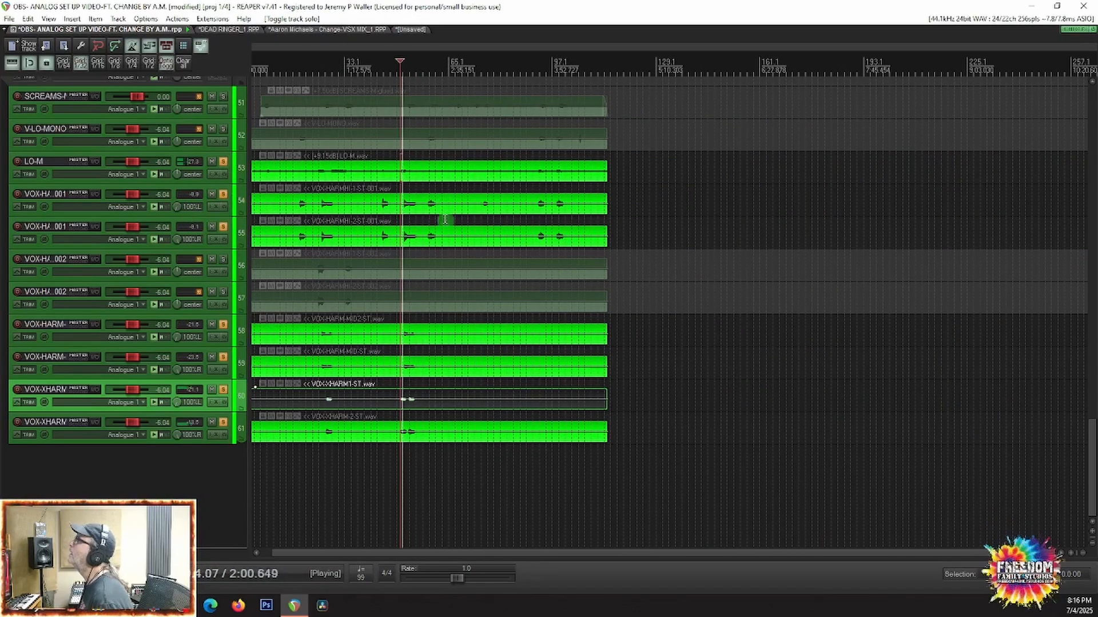
{"action": "left_click", "coordinate": [318, 281]}
{"action": "key", "text": "space"}
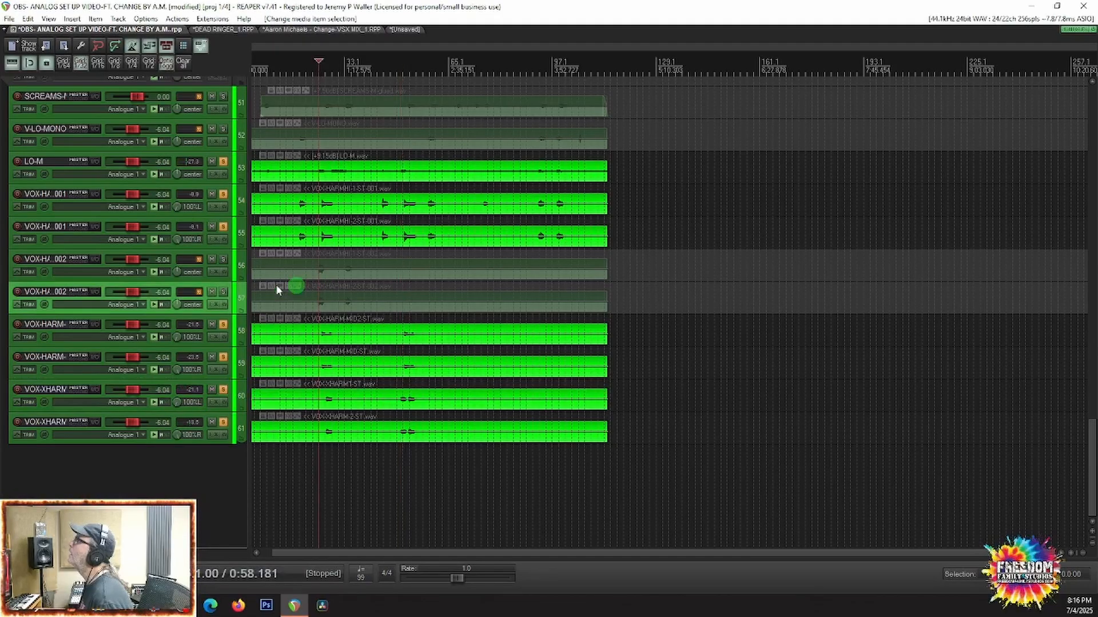
{"action": "left_click", "coordinate": [223, 260]}
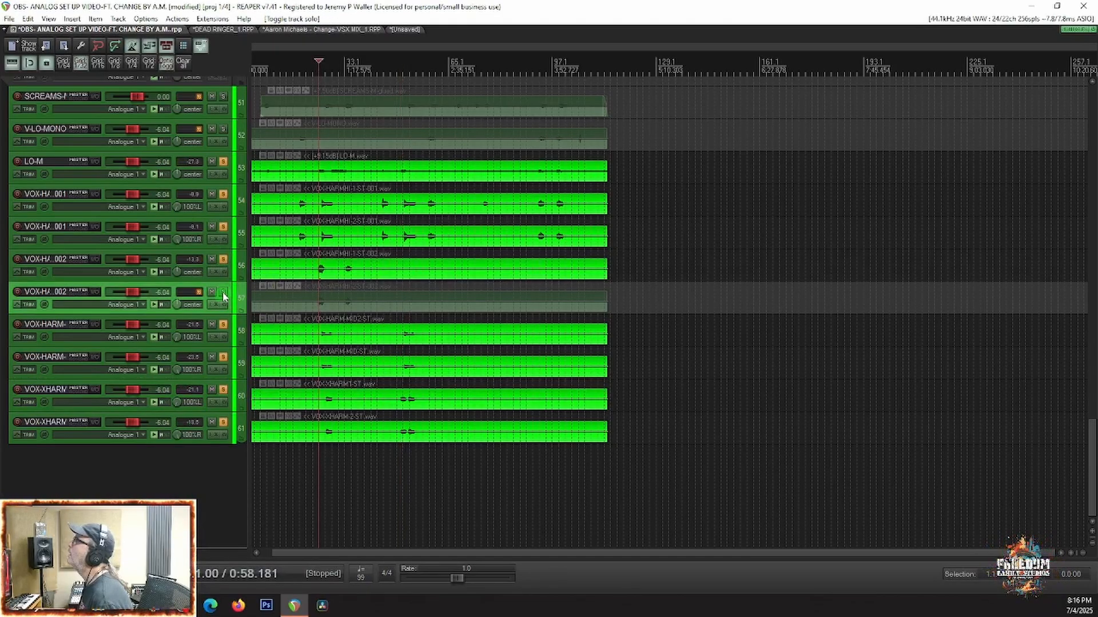
{"action": "left_click", "coordinate": [223, 293]}
{"action": "key", "text": "space"}
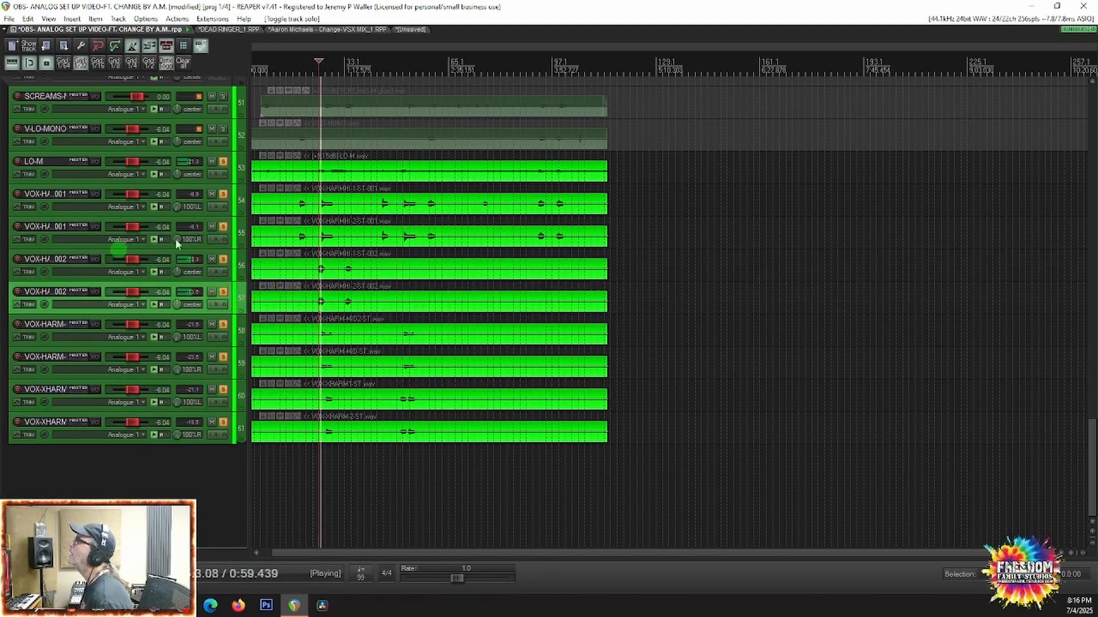
{"action": "key", "text": "space"}
Step: Clear all solos and audition only VOX-HARMHI-1-ST-002 and VOX-HARMHI-2-ST-002 from about 0:58
{"action": "right_click", "coordinate": [223, 261]}
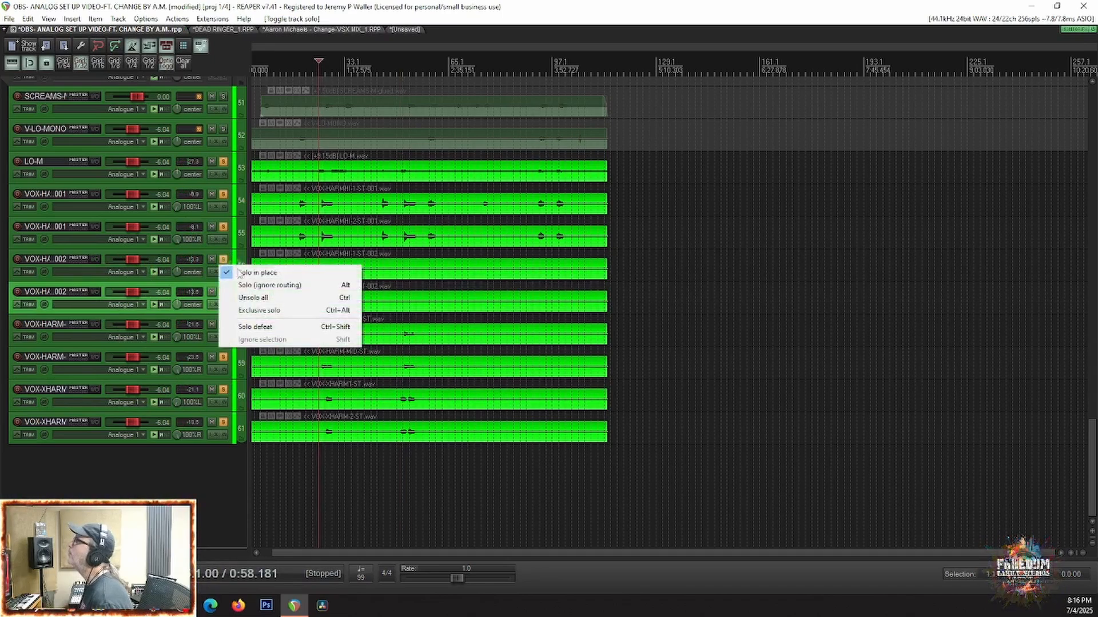
{"action": "left_click", "coordinate": [250, 298]}
{"action": "left_click", "coordinate": [223, 260]}
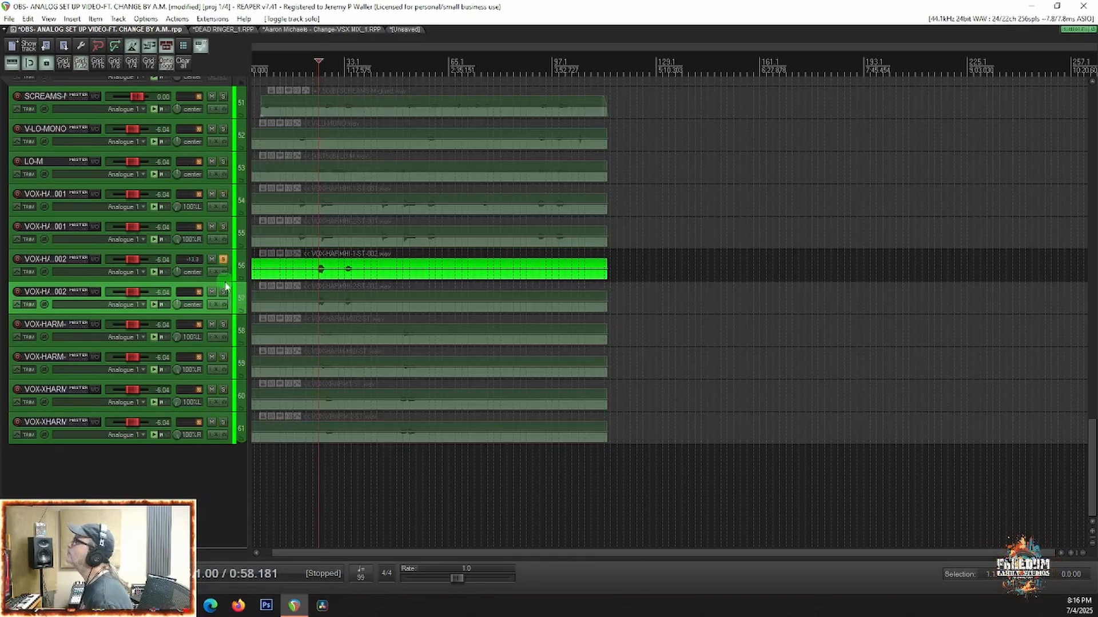
{"action": "left_click", "coordinate": [223, 293]}
{"action": "key", "text": "space"}
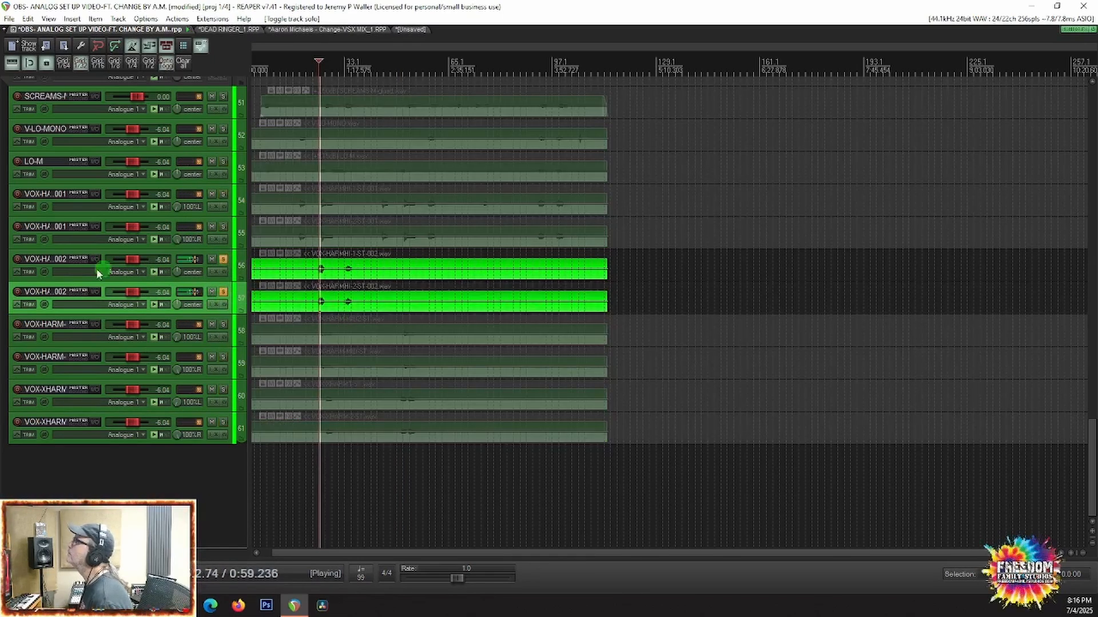
{"action": "key", "text": "space"}
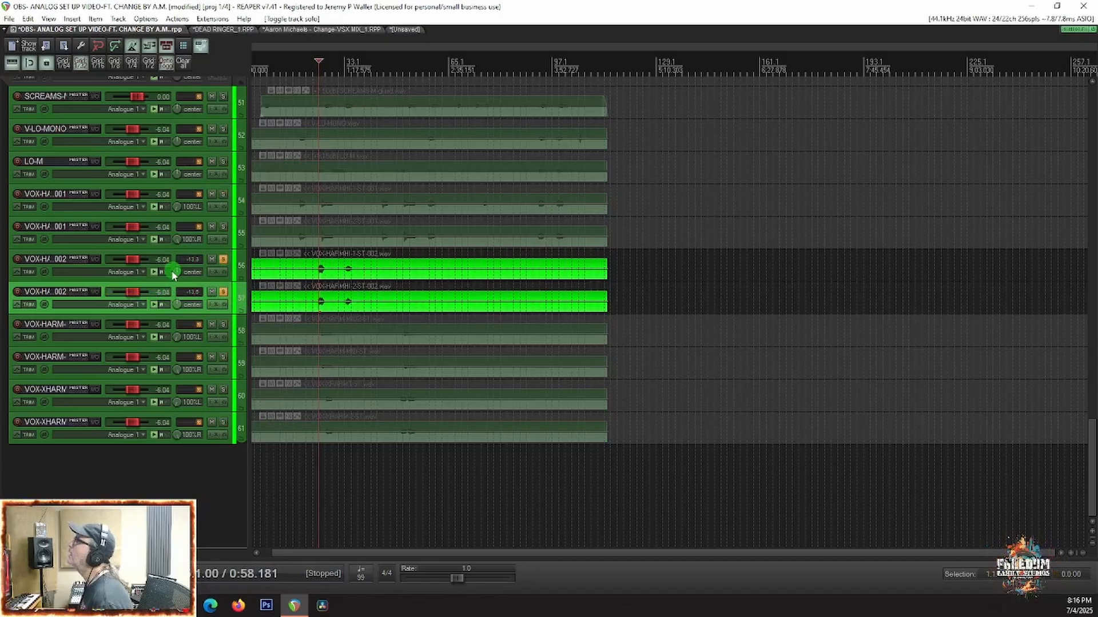
Step: Pan VOX-HARMHI-1-ST-002 100% left and VOX-HARMHI-2-ST-002 100% right, and play the pair
{"action": "left_click_drag", "start_coordinate": [177, 314], "coordinate": [194, 313]}
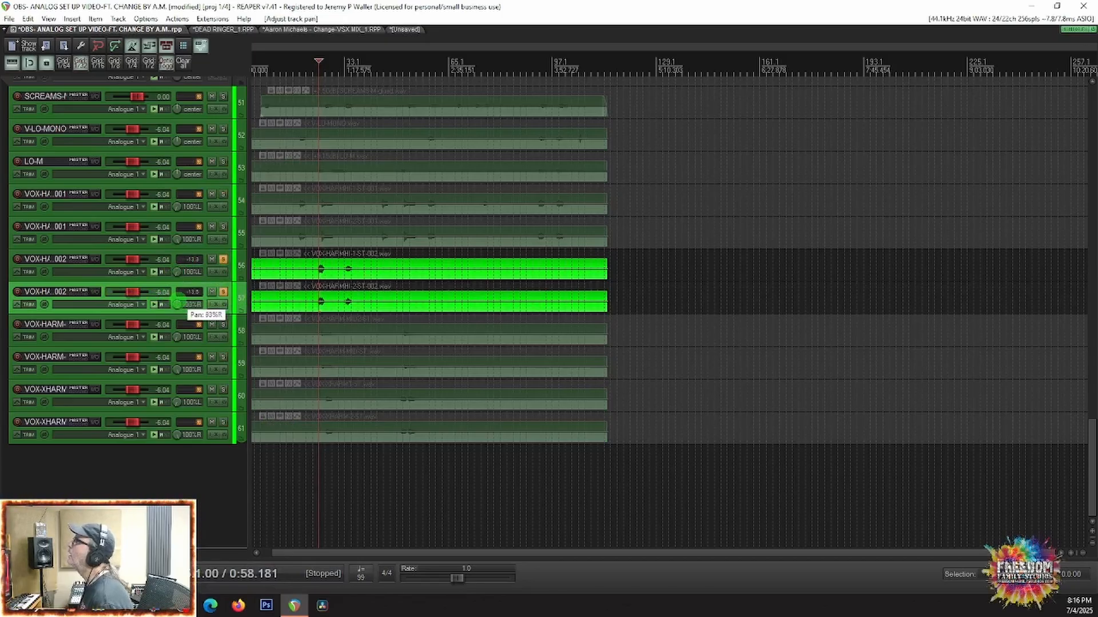
{"action": "key", "text": "space"}
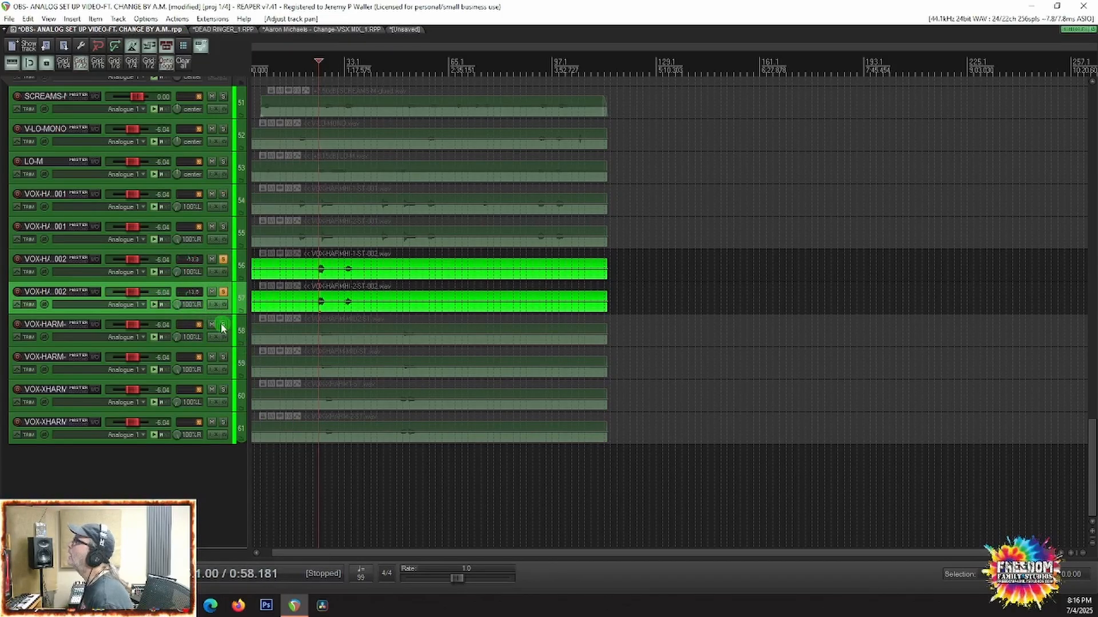
Step: Add the VOX-HARM-MID, VOX-XHARM and VOX-HARMHI ST-001 pairs to the solo and audition the panned harmonies from about 0:58
{"action": "left_click", "coordinate": [223, 325]}
{"action": "left_click", "coordinate": [223, 358]}
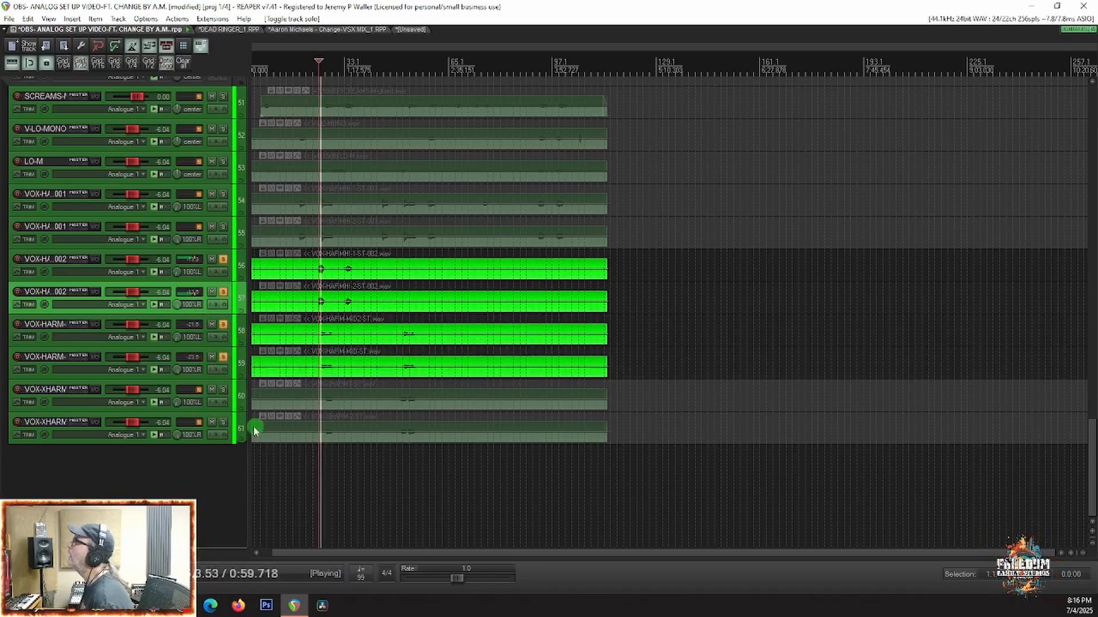
{"action": "left_click", "coordinate": [223, 390]}
{"action": "left_click", "coordinate": [223, 422]}
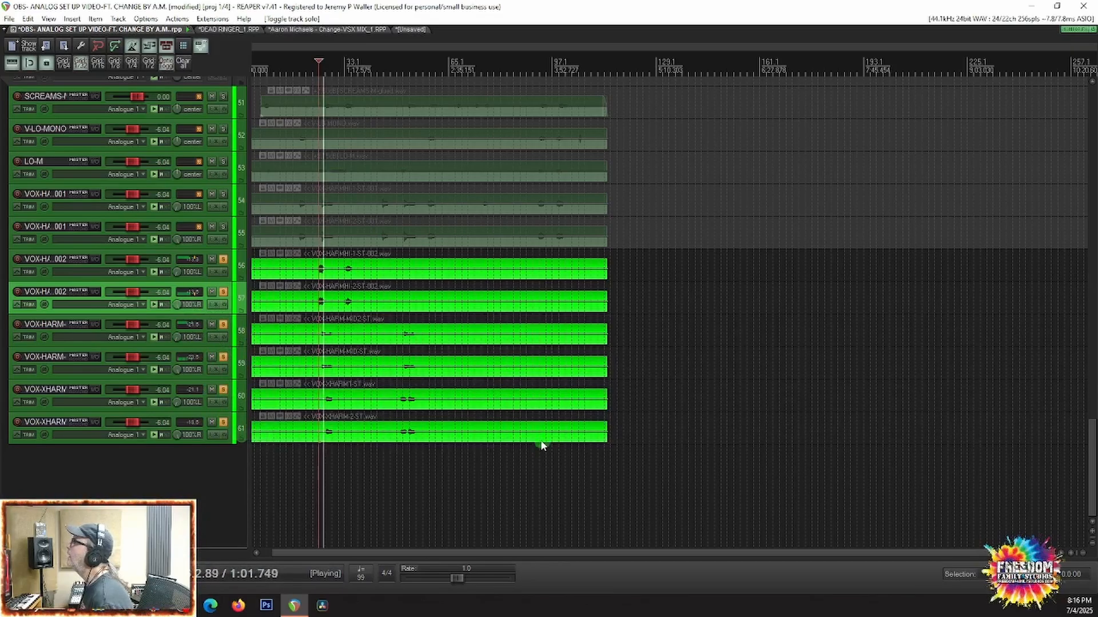
{"action": "left_click", "coordinate": [222, 227]}
{"action": "left_click", "coordinate": [223, 194]}
{"action": "scroll", "coordinate": [280, 249], "scroll_direction": "up", "scroll_amount": 5}
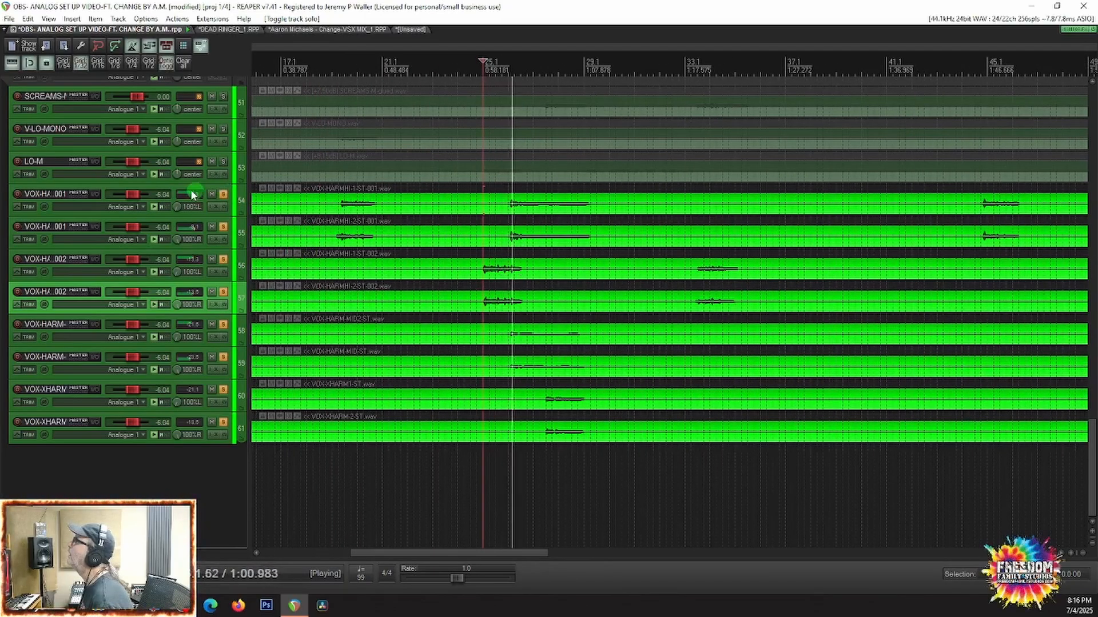
{"action": "scroll", "coordinate": [120, 255], "scroll_direction": "up", "scroll_amount": 3}
{"action": "key", "text": "space"}
Step: Add LO-M to the soloed harmonies, play from about 0:58, and compare its waveform with the neighbouring vocal tracks
{"action": "left_click", "coordinate": [223, 245]}
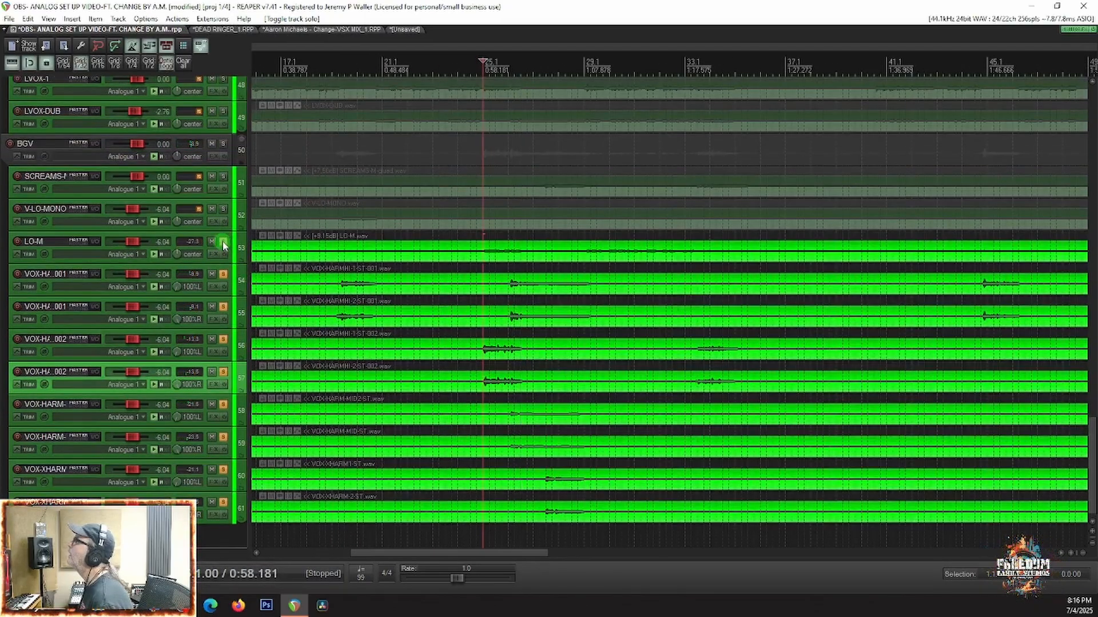
{"action": "key", "text": "space"}
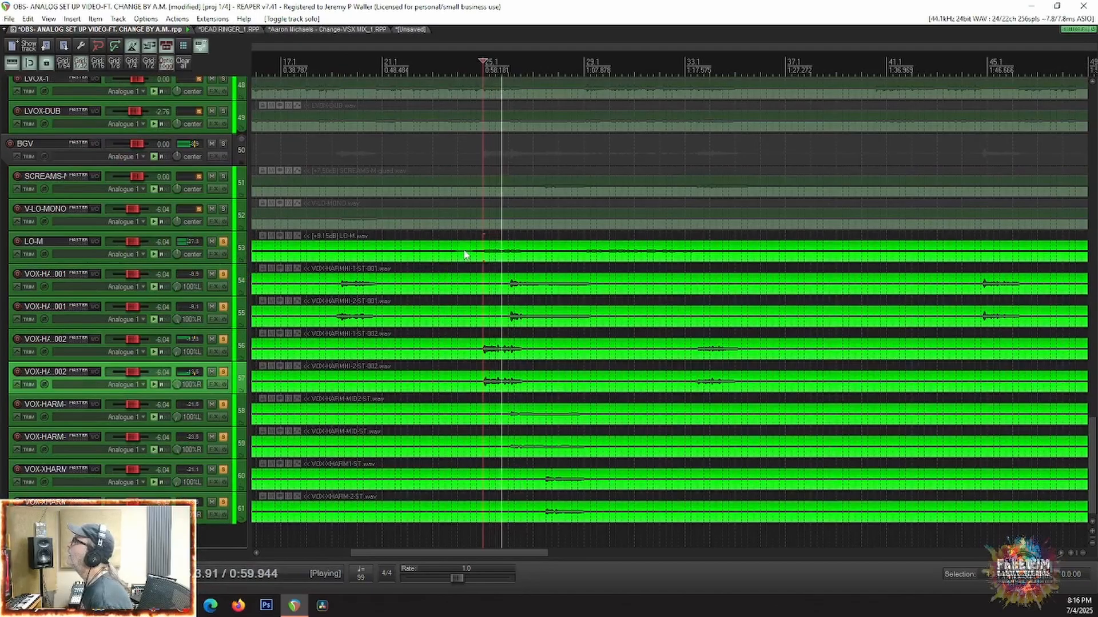
{"action": "scroll", "coordinate": [536, 239], "scroll_direction": "up", "scroll_amount": 3}
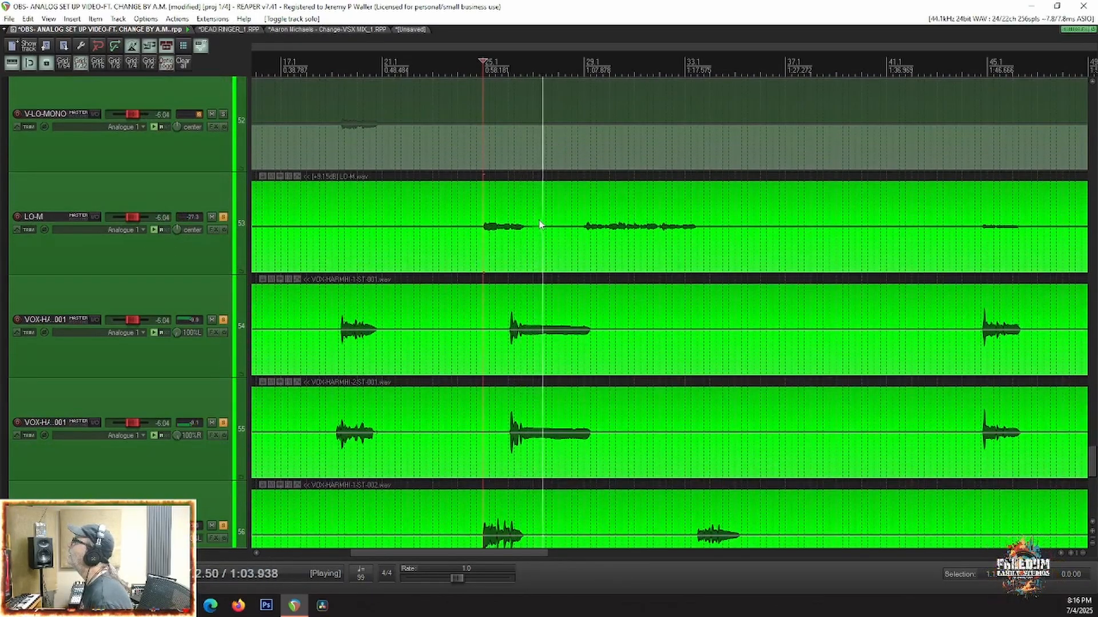
{"action": "scroll", "coordinate": [540, 225], "scroll_direction": "down", "scroll_amount": 5}
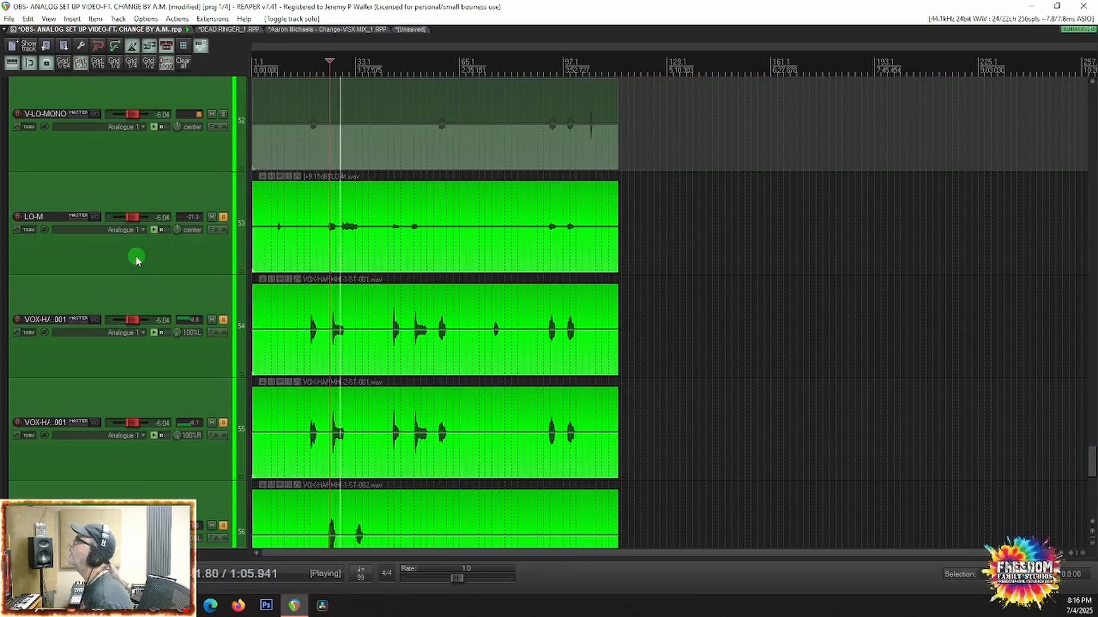
{"action": "scroll", "coordinate": [136, 260], "scroll_direction": "up", "scroll_amount": 3}
{"action": "key", "text": "space"}
Step: Add V-LO-MONO and SCREAMS-M to the solo and audition all the background vocals together
{"action": "left_click", "coordinate": [223, 320]}
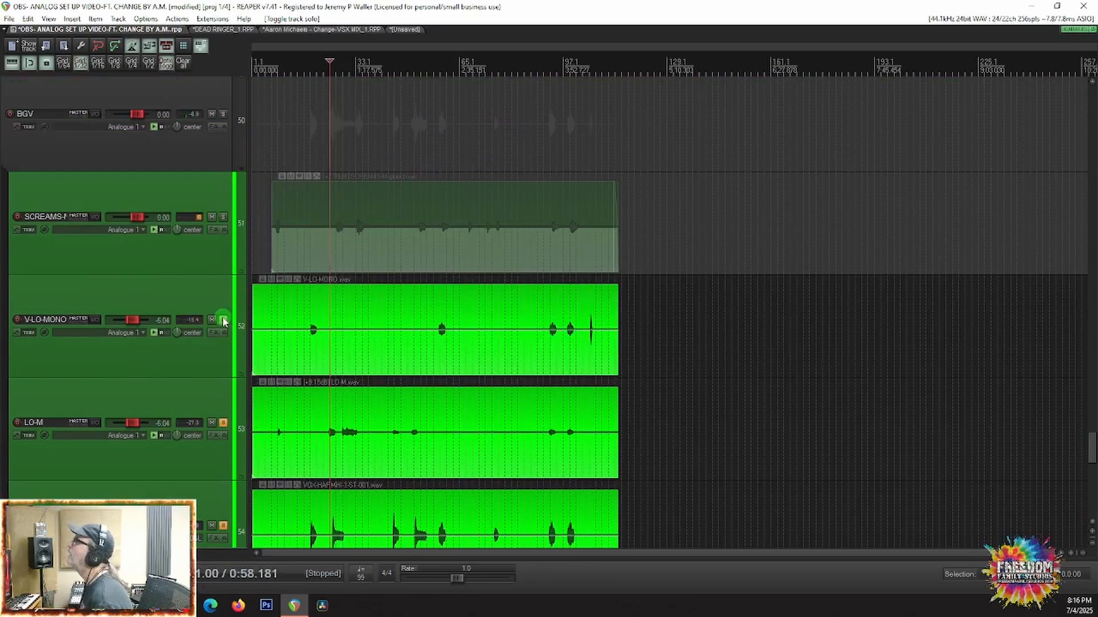
{"action": "left_click", "coordinate": [224, 218]}
{"action": "key", "text": "space"}
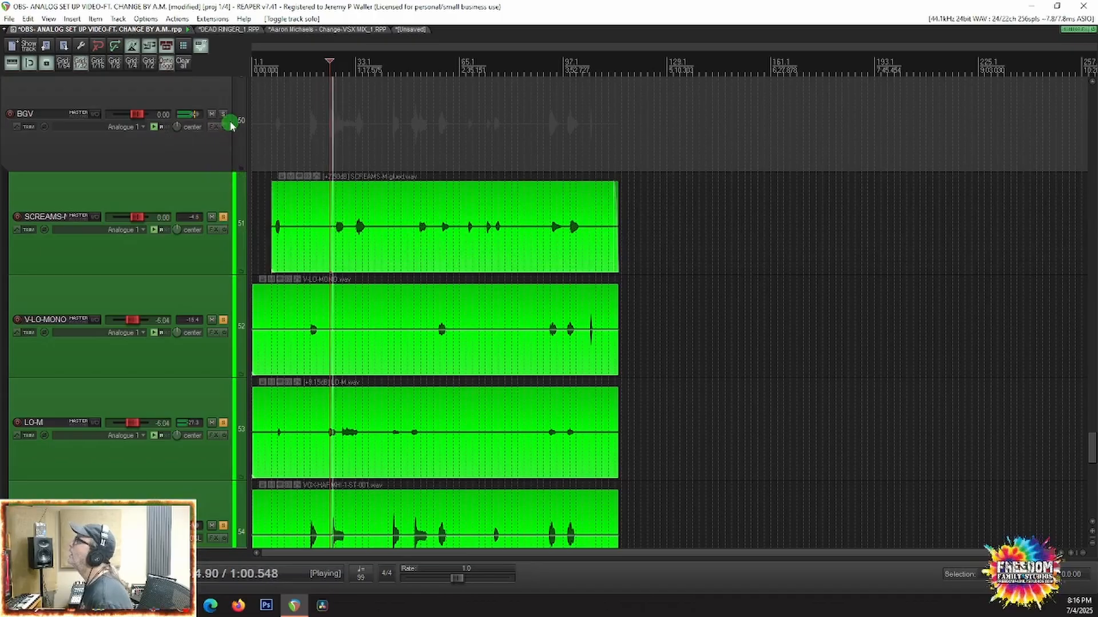
{"action": "key", "text": "space"}
Step: Clear the individual track solos and solo the BGV folder instead
{"action": "right_click", "coordinate": [223, 221]}
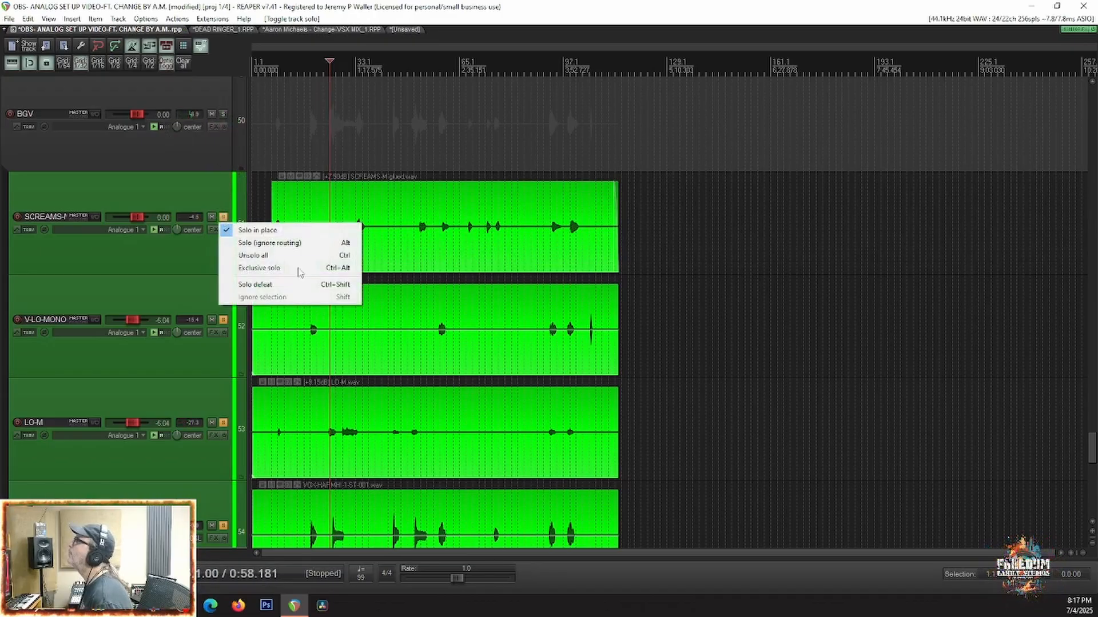
{"action": "left_click", "coordinate": [265, 256]}
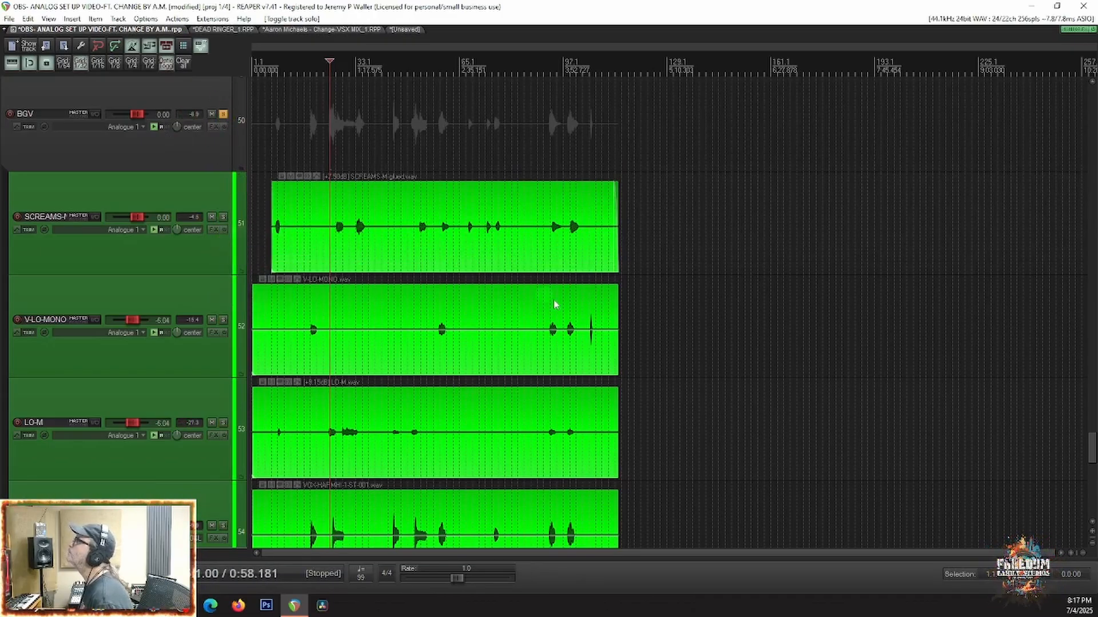
Step: Play the soloed BGV folder from about 0:58 and check the background vocal levels in the mixer
{"action": "key", "text": "space"}
{"action": "key", "text": "ctrl+m"}
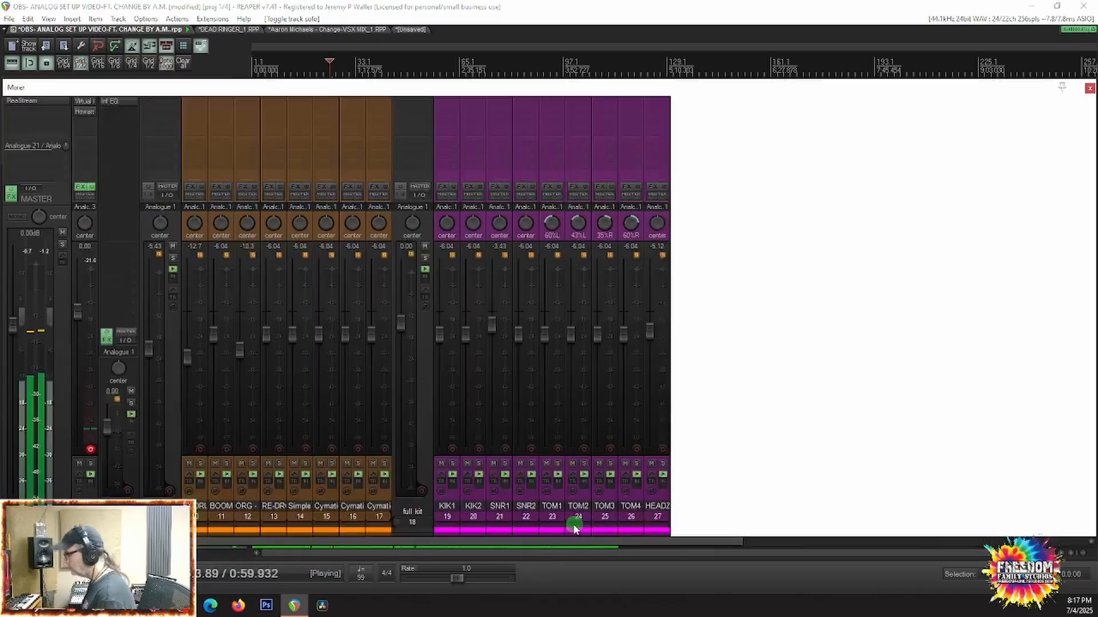
{"action": "scroll", "coordinate": [683, 473], "scroll_direction": "down", "scroll_amount": 5}
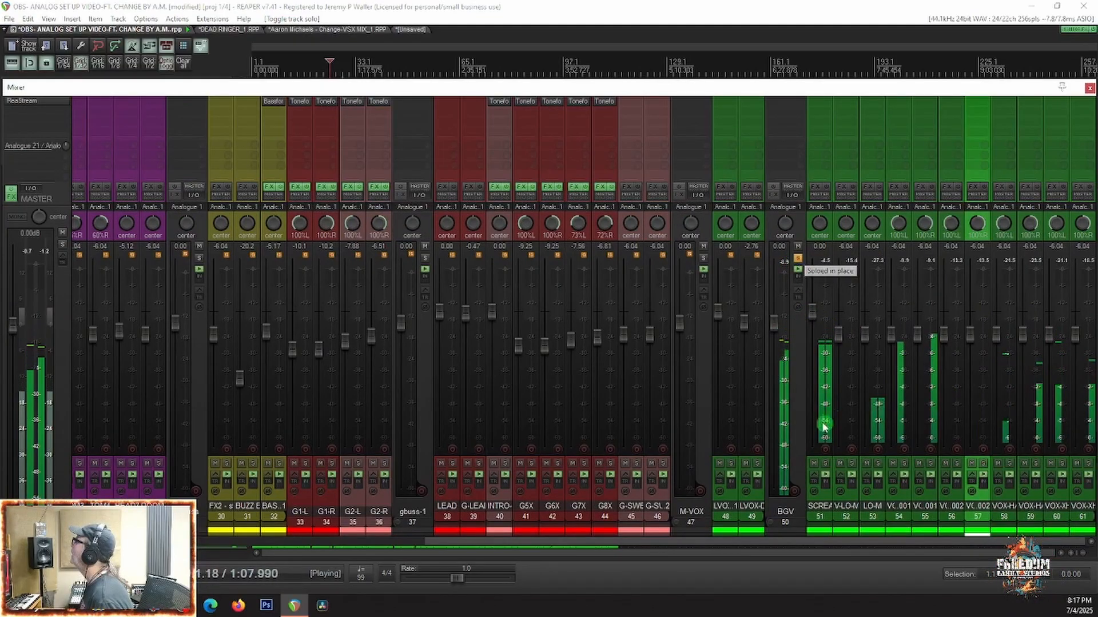
{"action": "key", "text": "space"}
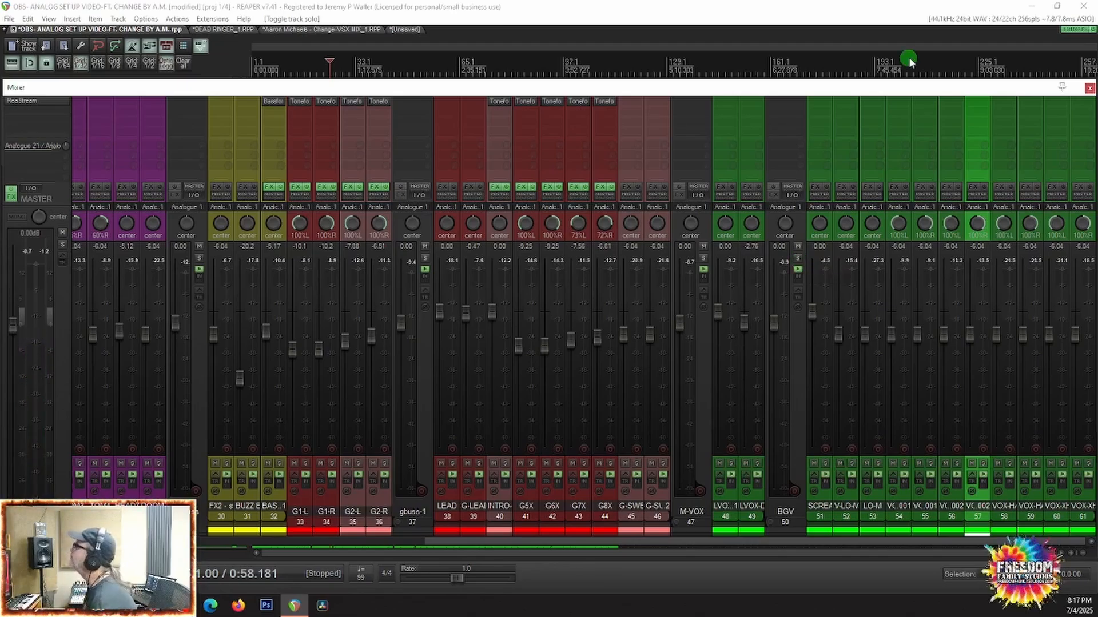
Step: Play the full unsoloed mix from about 0:58 and compare channel levels from the vocals back to the drums
{"action": "key", "text": "space"}
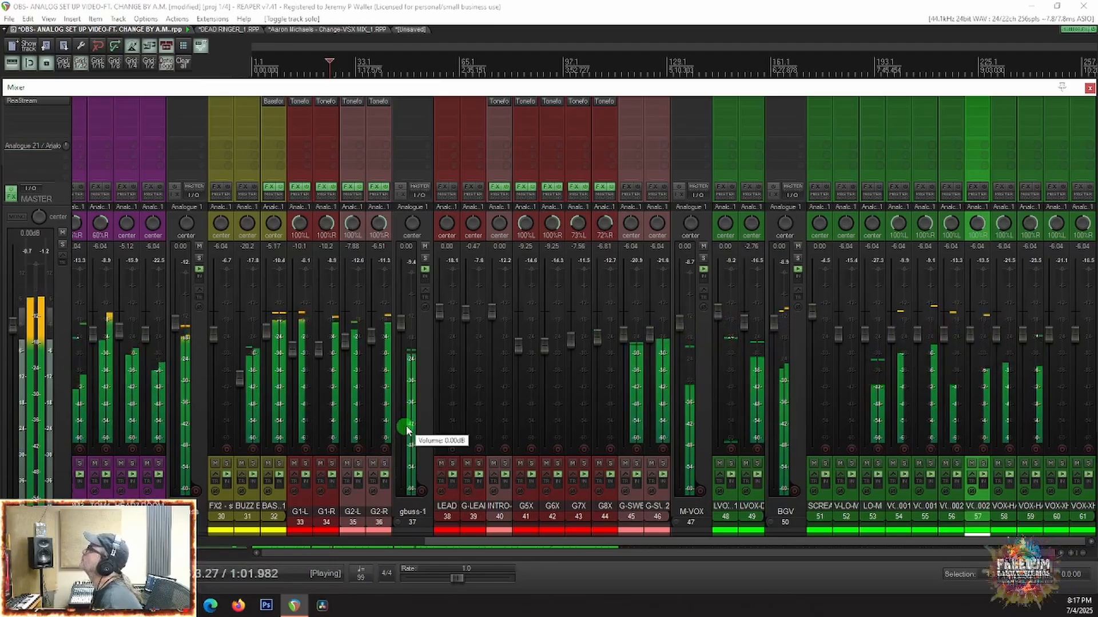
{"action": "scroll", "coordinate": [928, 406], "scroll_direction": "left", "scroll_amount": 6}
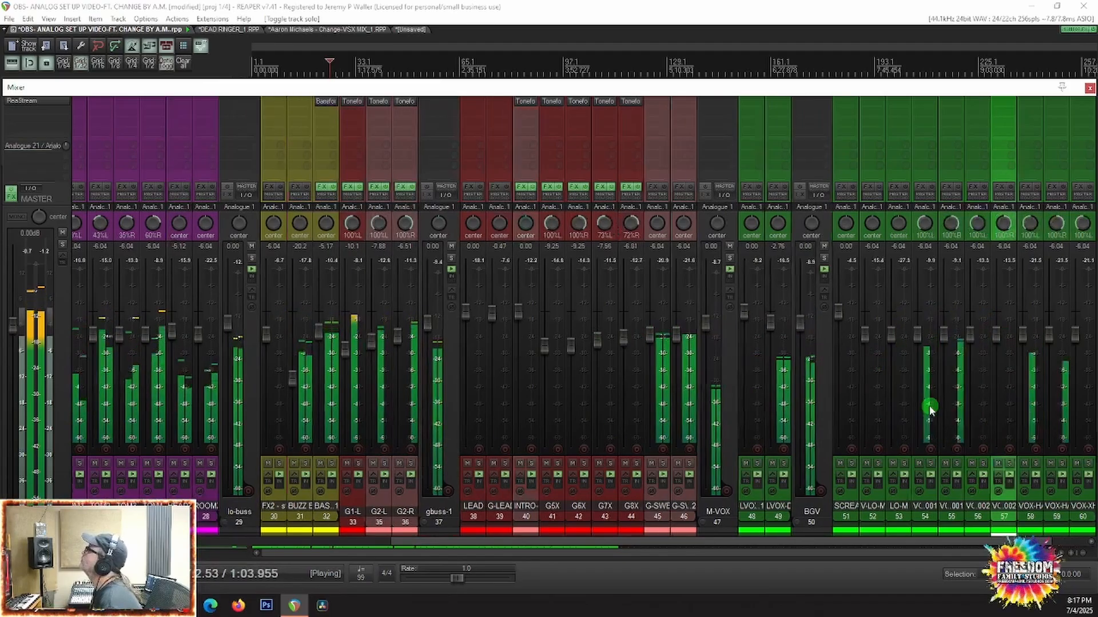
{"action": "scroll", "coordinate": [928, 407], "scroll_direction": "left", "scroll_amount": 4}
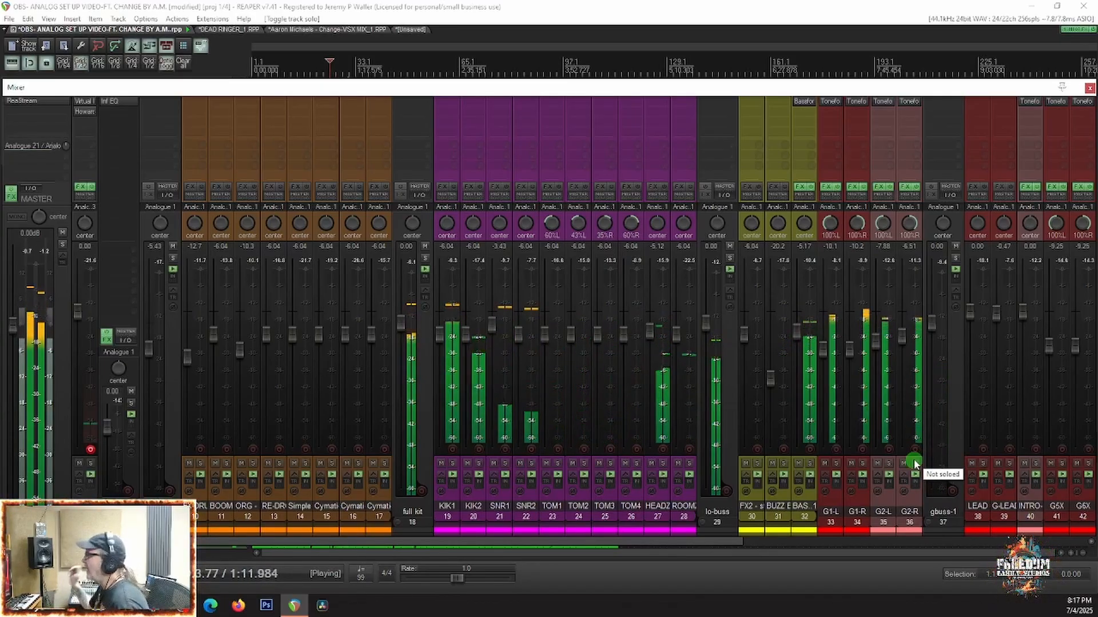
{"action": "key", "text": "space"}
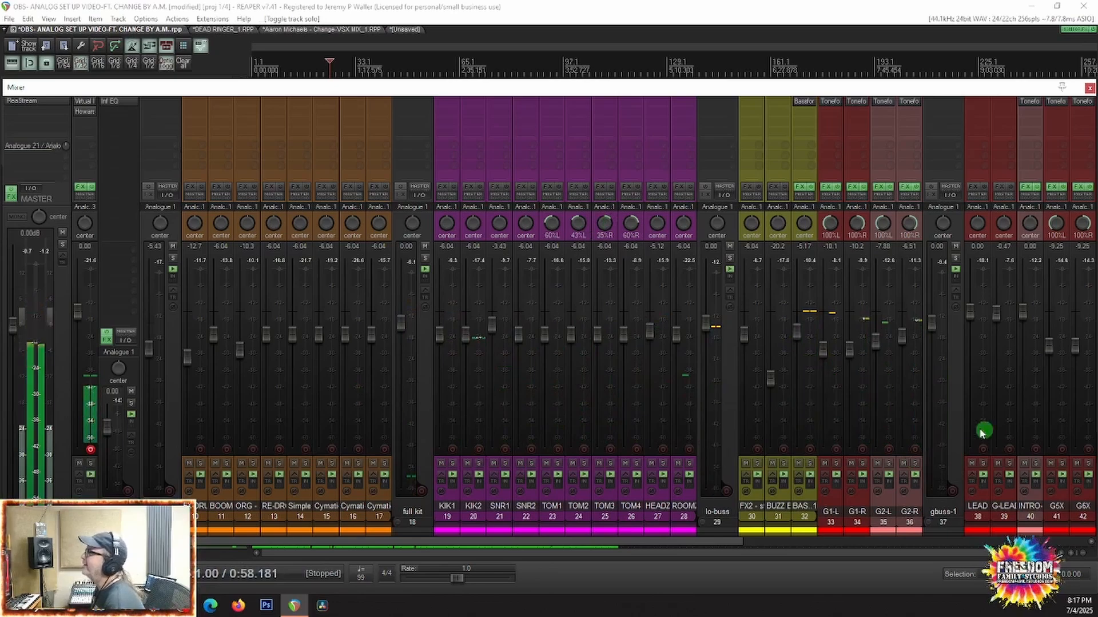
Step: Solo the lo-buss folder, play it, and raise the bass track's volume to -3.09 dB
{"action": "left_click", "coordinate": [730, 262]}
{"action": "key", "text": "space"}
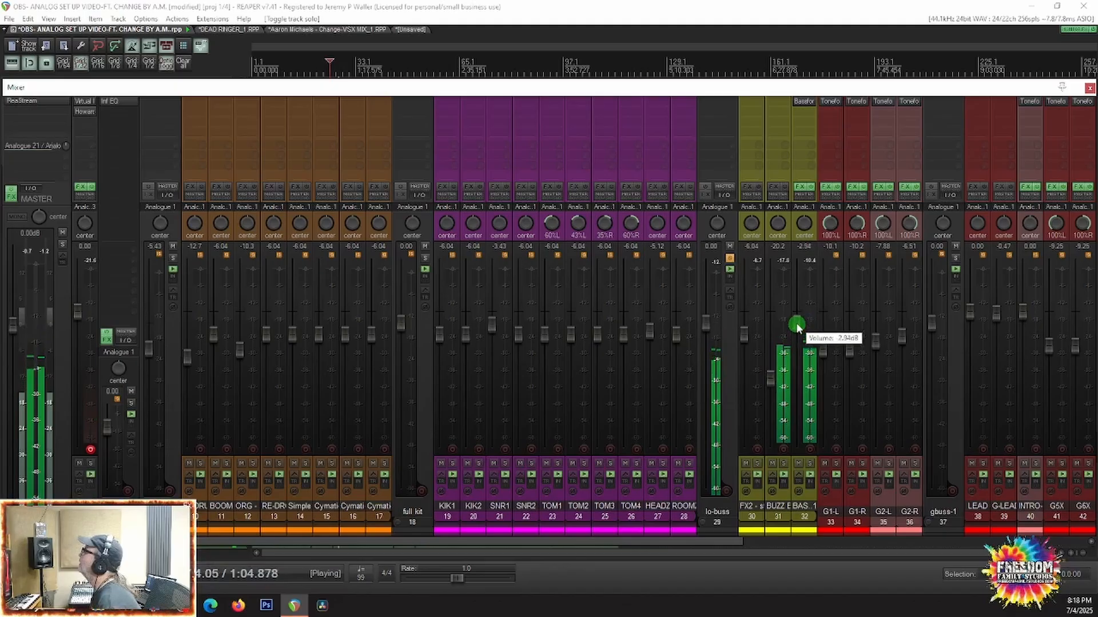
{"action": "left_click_drag", "start_coordinate": [798, 326], "coordinate": [799, 326]}
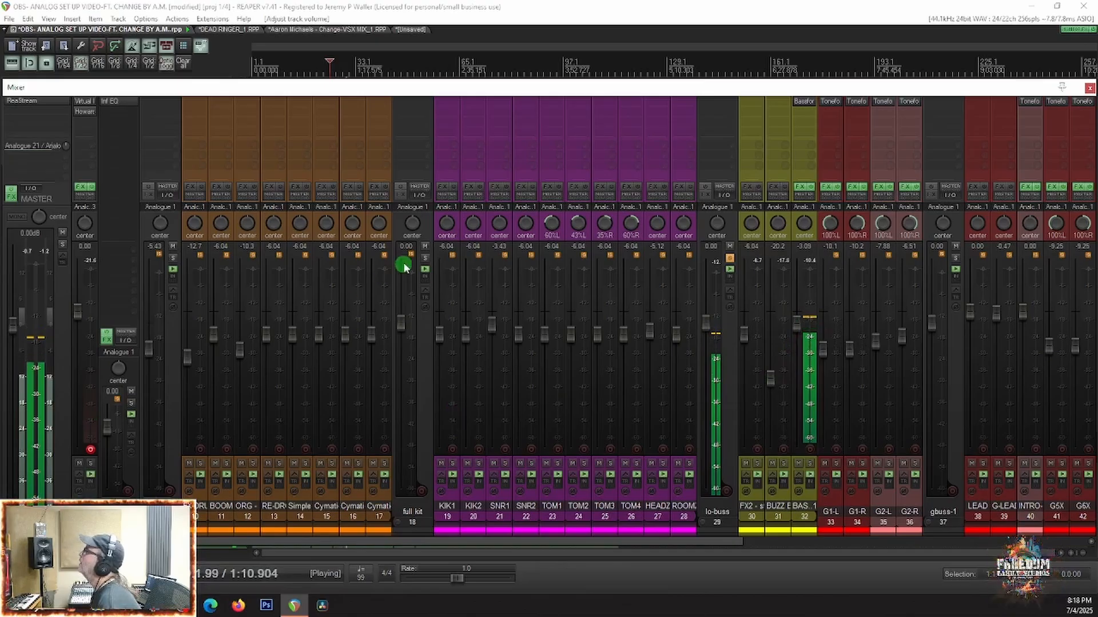
Step: Add the full kit folder to the solo to hear drums with bass, and clear all solos after playback
{"action": "left_click", "coordinate": [424, 258]}
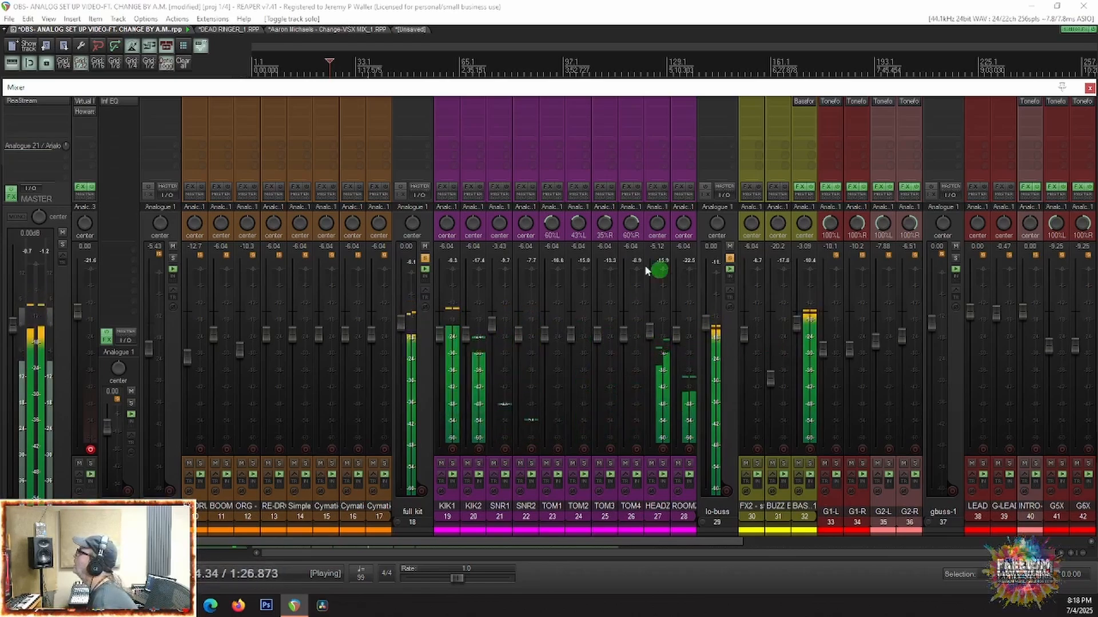
{"action": "key", "text": "space"}
{"action": "right_click", "coordinate": [425, 260]}
{"action": "left_click", "coordinate": [452, 296]}
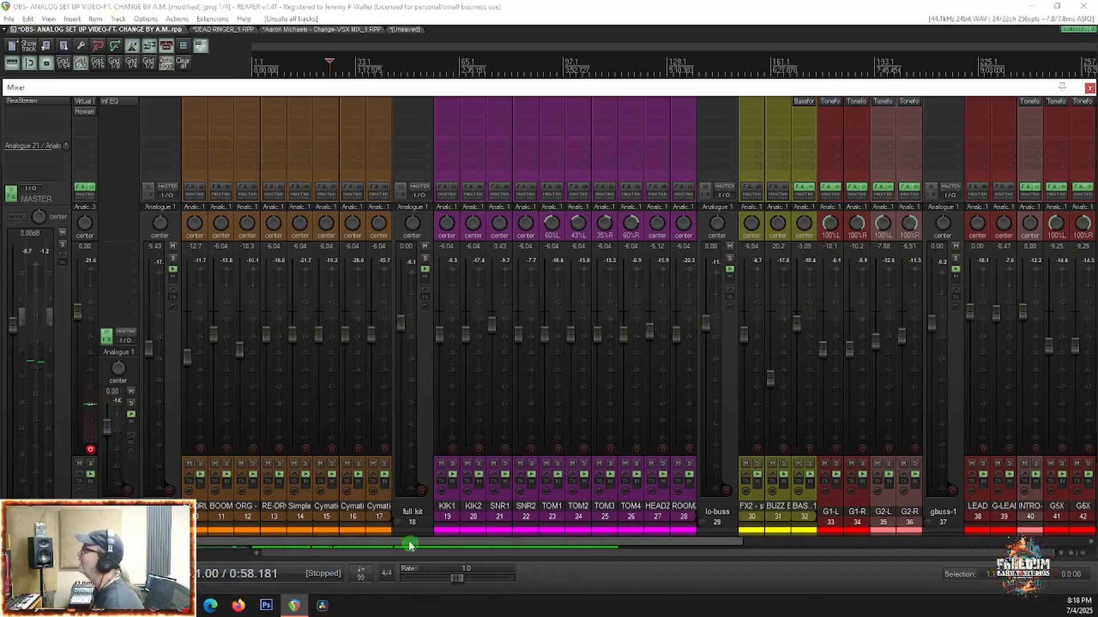
Step: Rename the drum folder track 18 in capitals as FULL KIT
{"action": "left_click", "coordinate": [411, 510]}
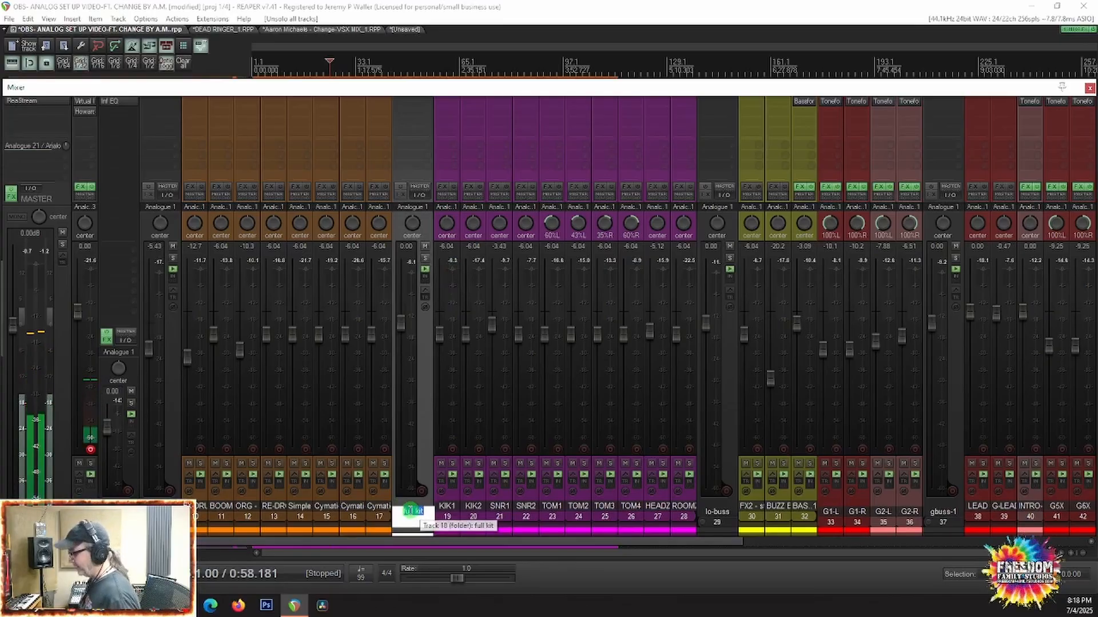
{"action": "type", "text": "FULL KIT"}
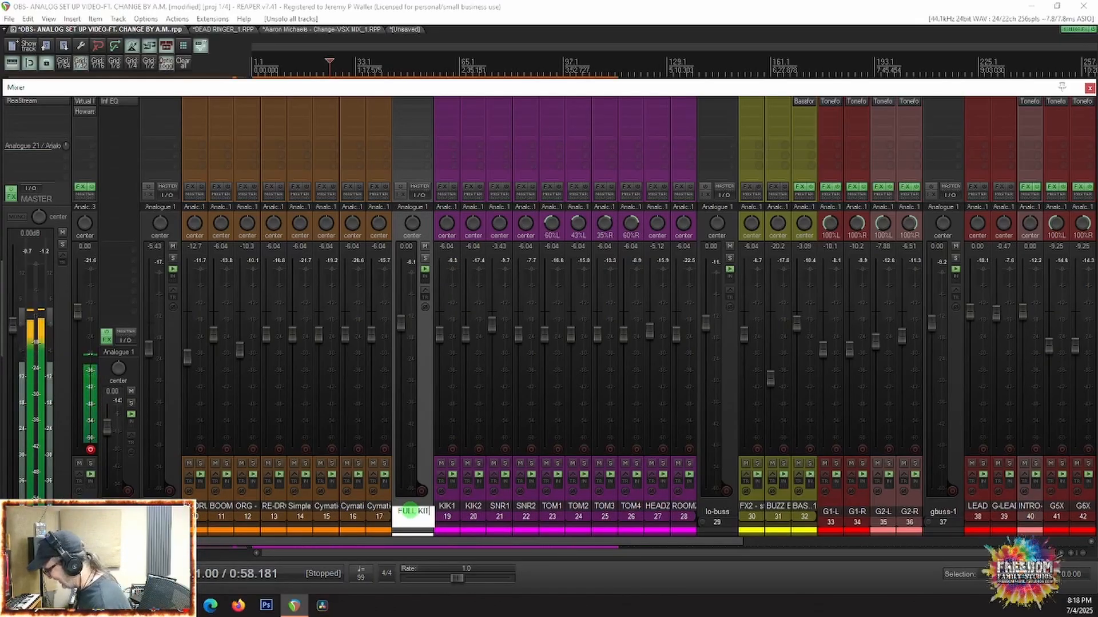
{"action": "key", "text": "Return"}
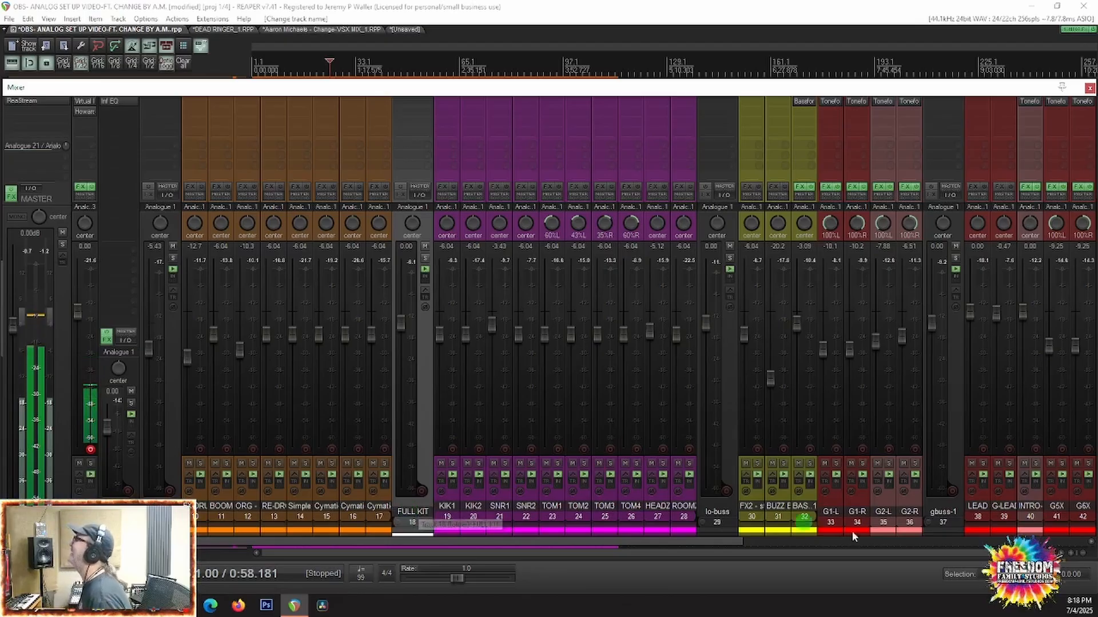
Step: Rename folder track 29 as LO-BUSS and guitar folder track 37 as GBUSS-1
{"action": "double_click", "coordinate": [711, 512]}
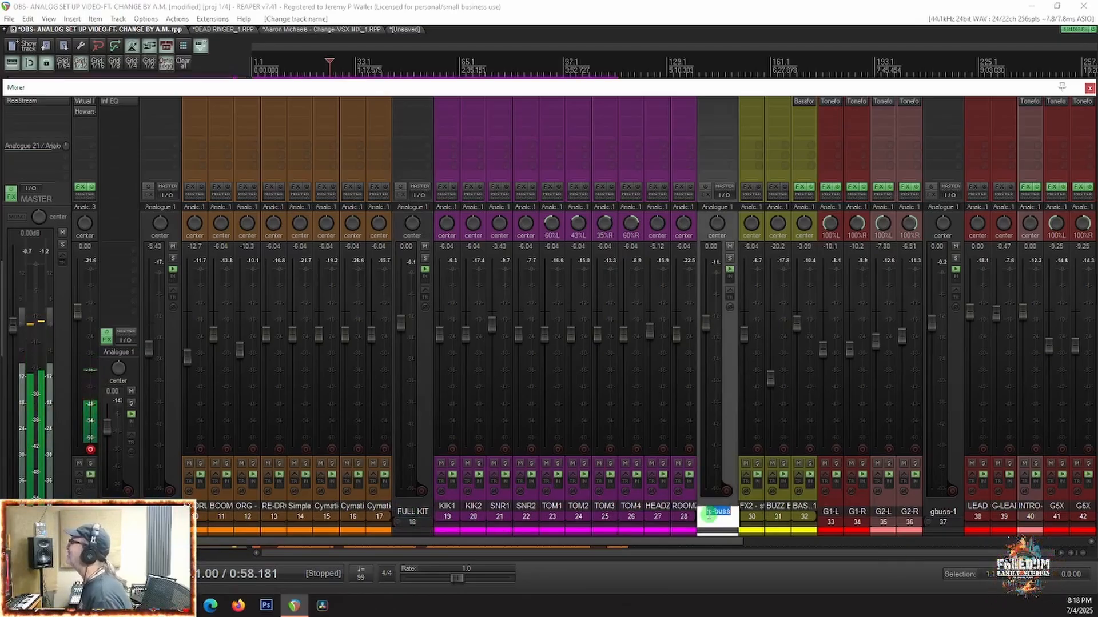
{"action": "type", "text": "LO B"}
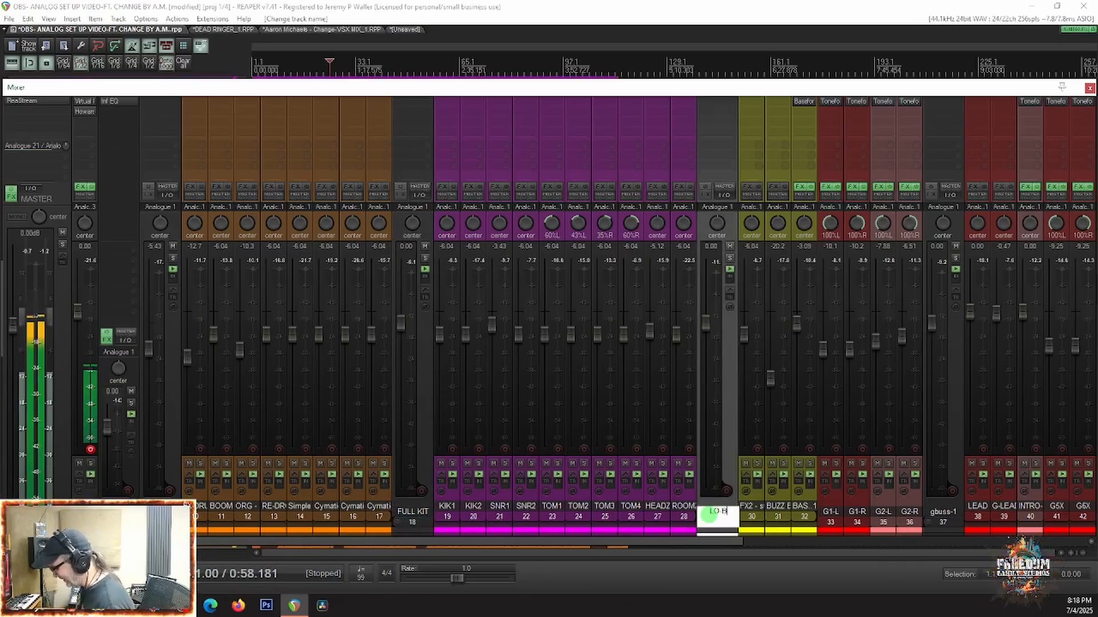
{"action": "type", "text": "USS"}
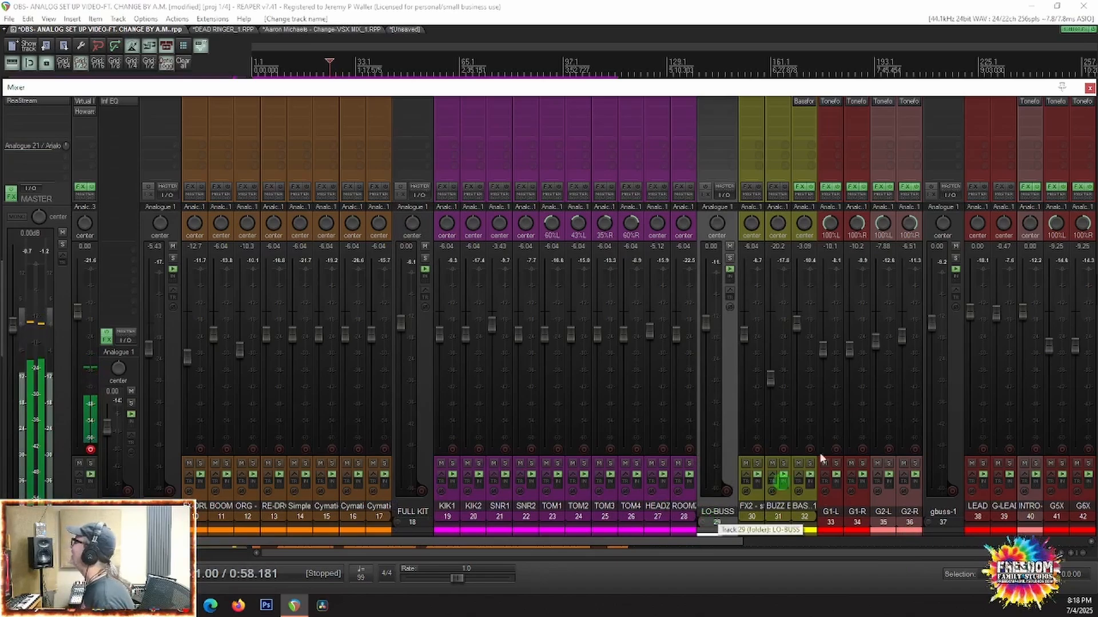
{"action": "double_click", "coordinate": [943, 512]}
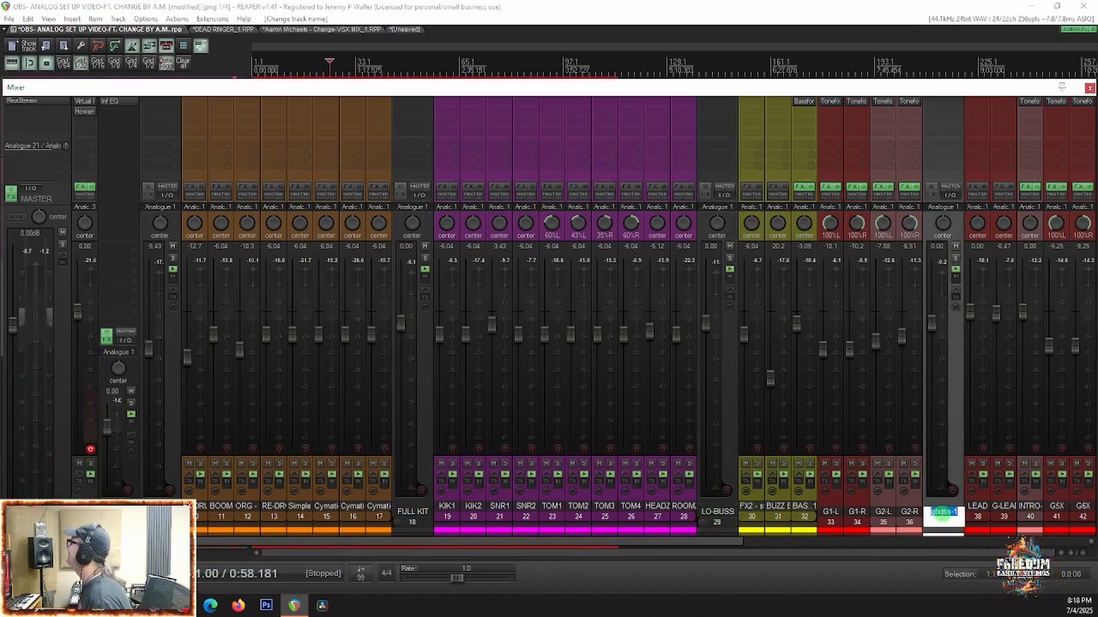
{"action": "type", "text": "GBUSS"}
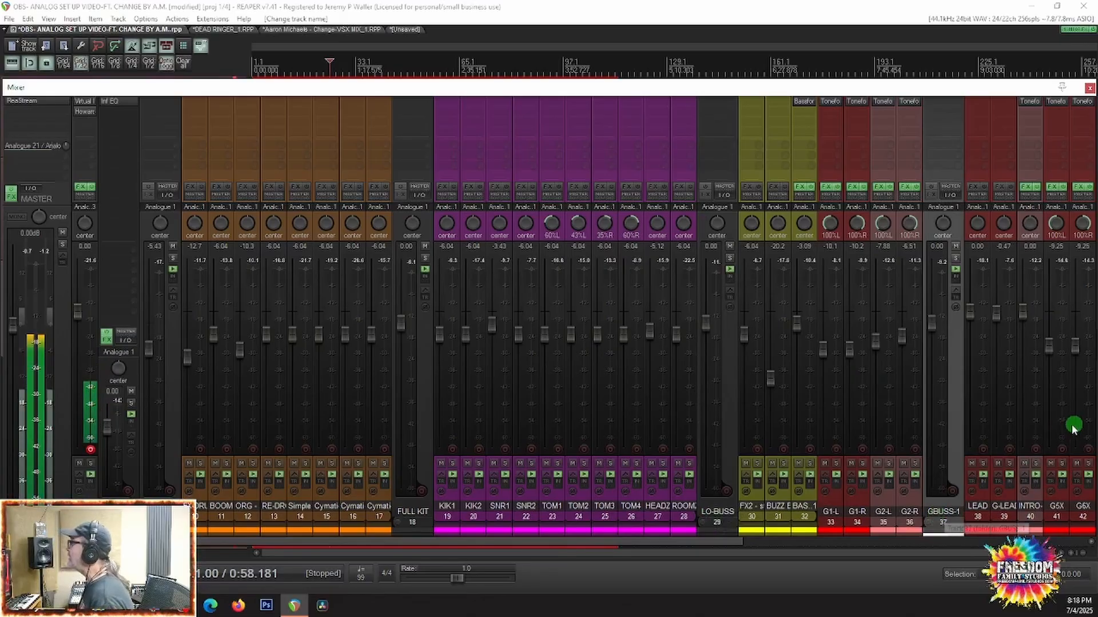
Step: Play the whole mix again from about 0:58 and examine the meters of every bus folder and its tracks
{"action": "scroll", "coordinate": [1050, 438], "scroll_direction": "right", "scroll_amount": 6}
{"action": "scroll", "coordinate": [1051, 438], "scroll_direction": "right", "scroll_amount": 3}
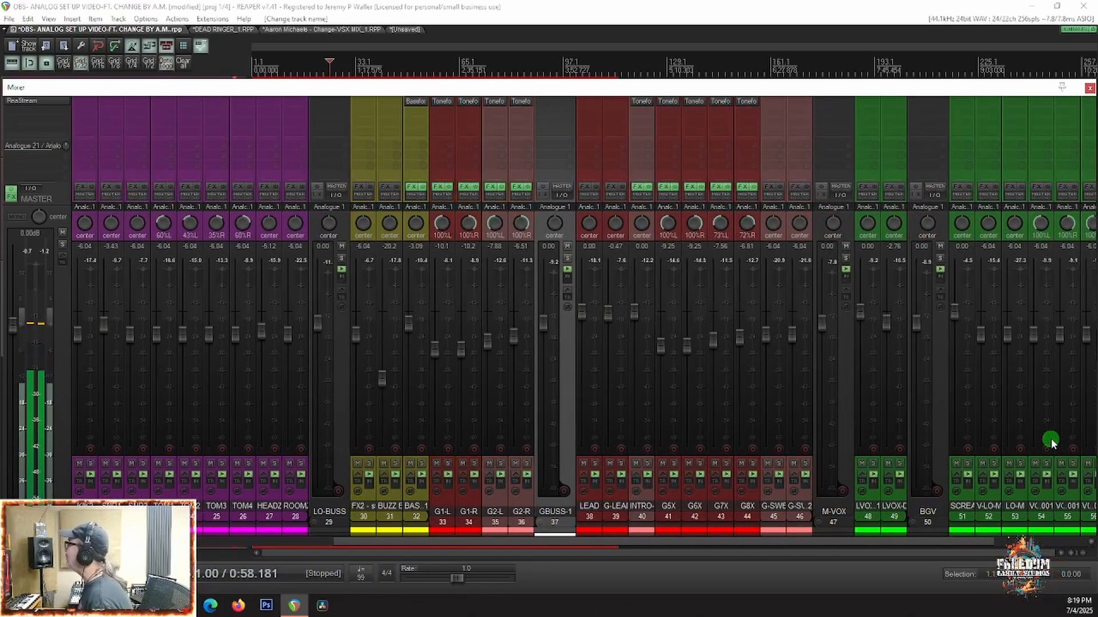
{"action": "key", "text": "space"}
{"action": "scroll", "coordinate": [893, 393], "scroll_direction": "right", "scroll_amount": 5}
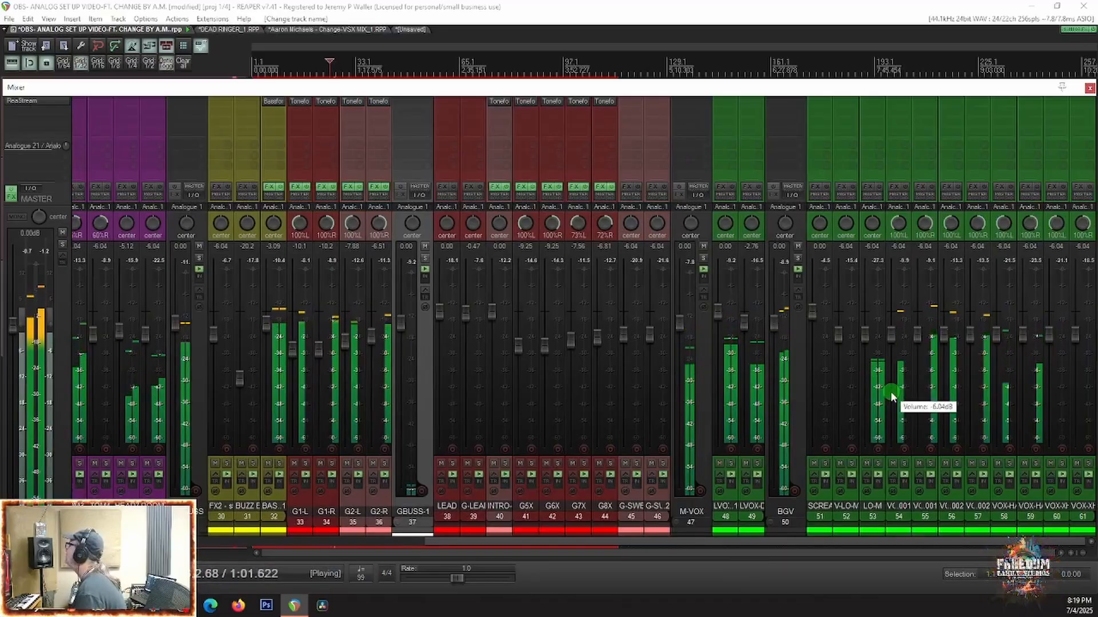
{"action": "scroll", "coordinate": [631, 393], "scroll_direction": "left", "scroll_amount": 4}
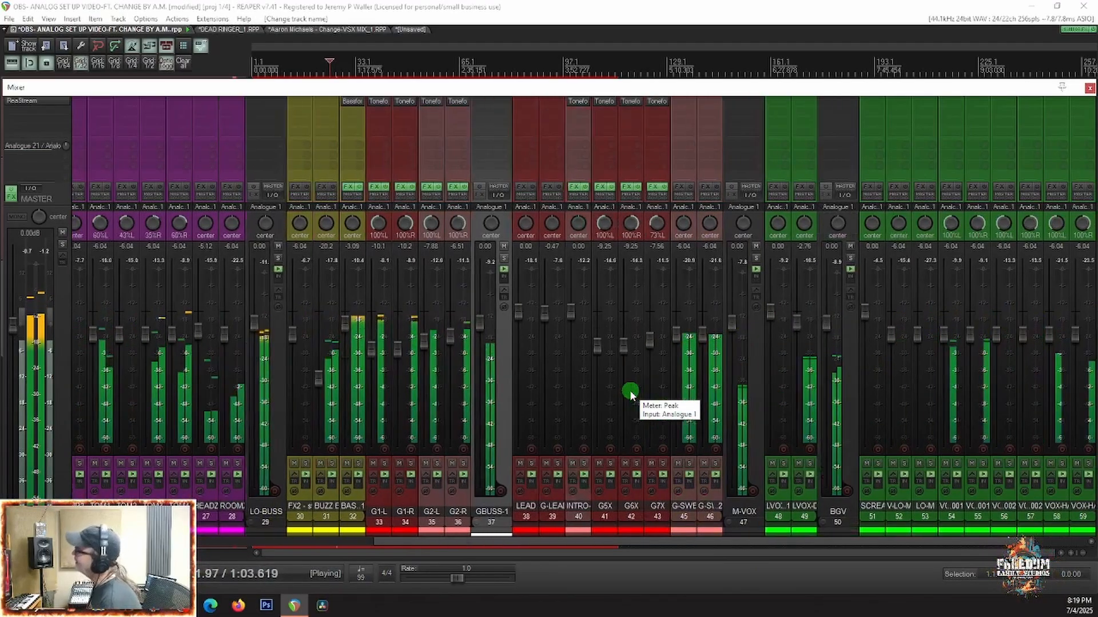
{"action": "scroll", "coordinate": [625, 391], "scroll_direction": "left", "scroll_amount": 8}
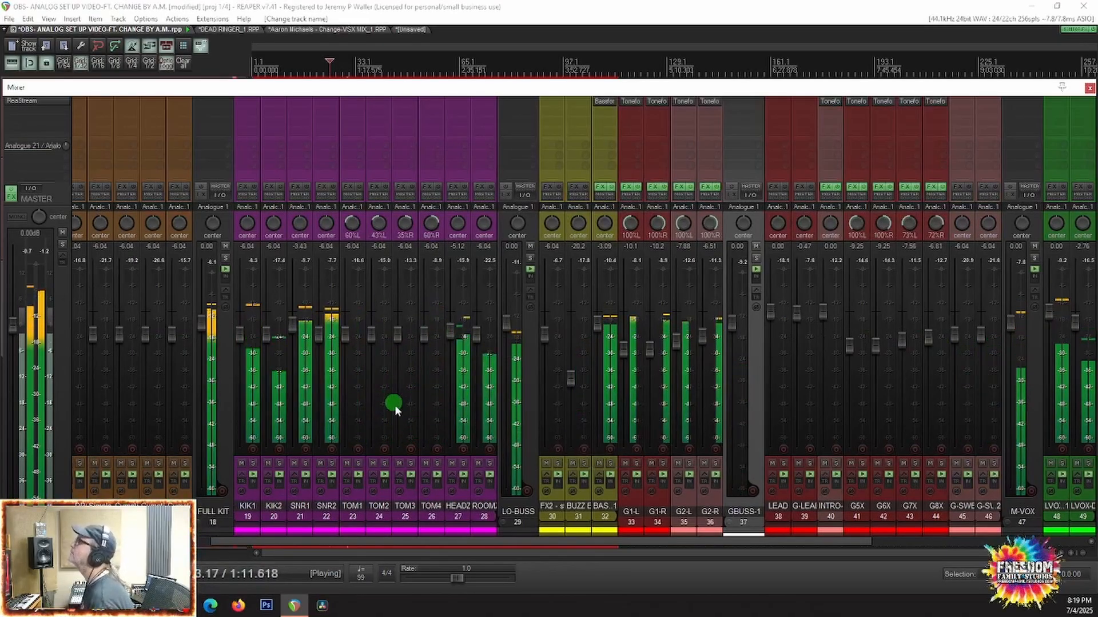
{"action": "scroll", "coordinate": [506, 411], "scroll_direction": "left", "scroll_amount": 4}
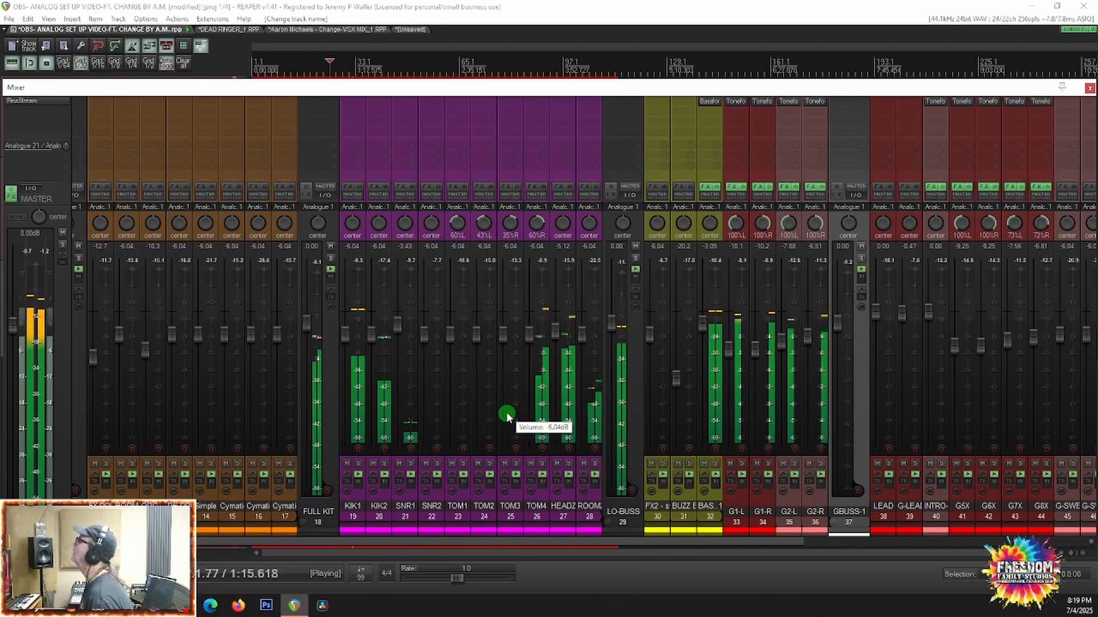
{"action": "scroll", "coordinate": [730, 355], "scroll_direction": "right", "scroll_amount": 14}
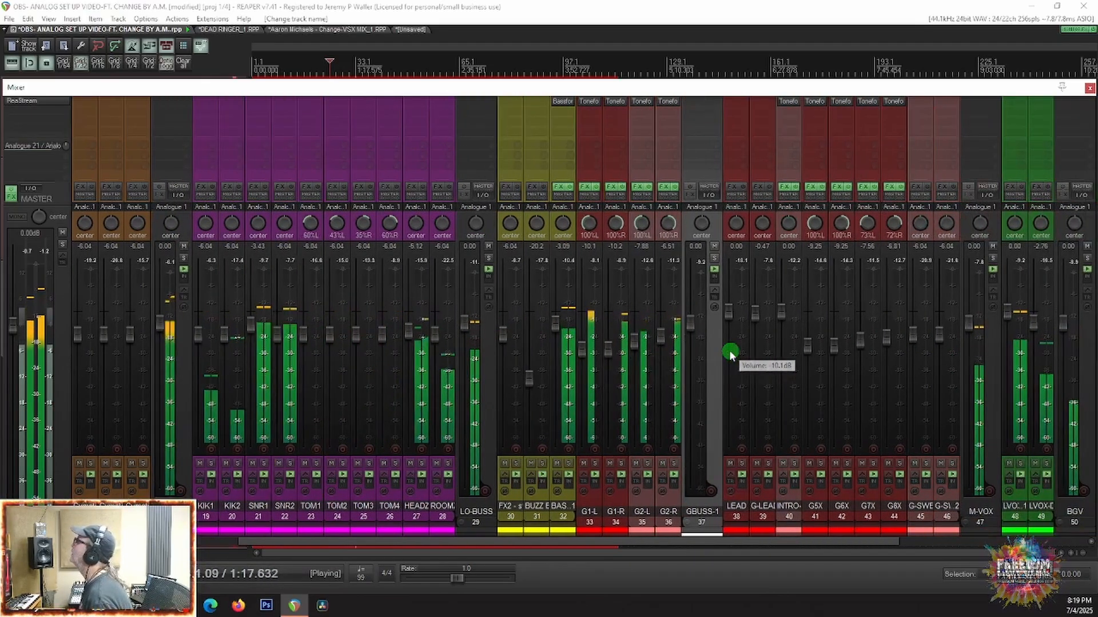
{"action": "scroll", "coordinate": [730, 355], "scroll_direction": "right", "scroll_amount": 2}
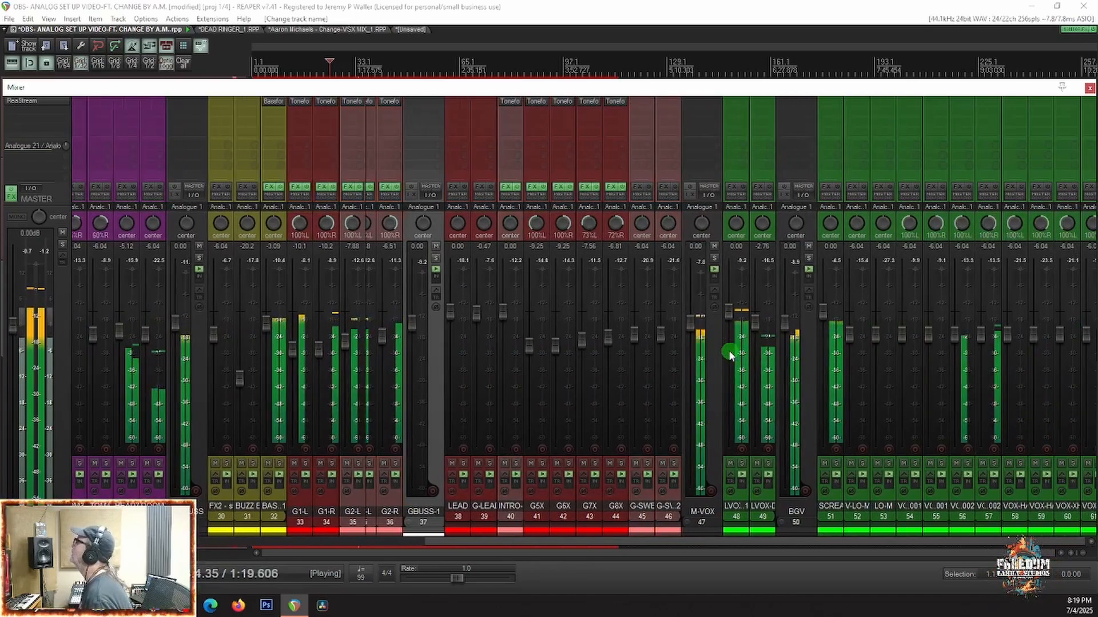